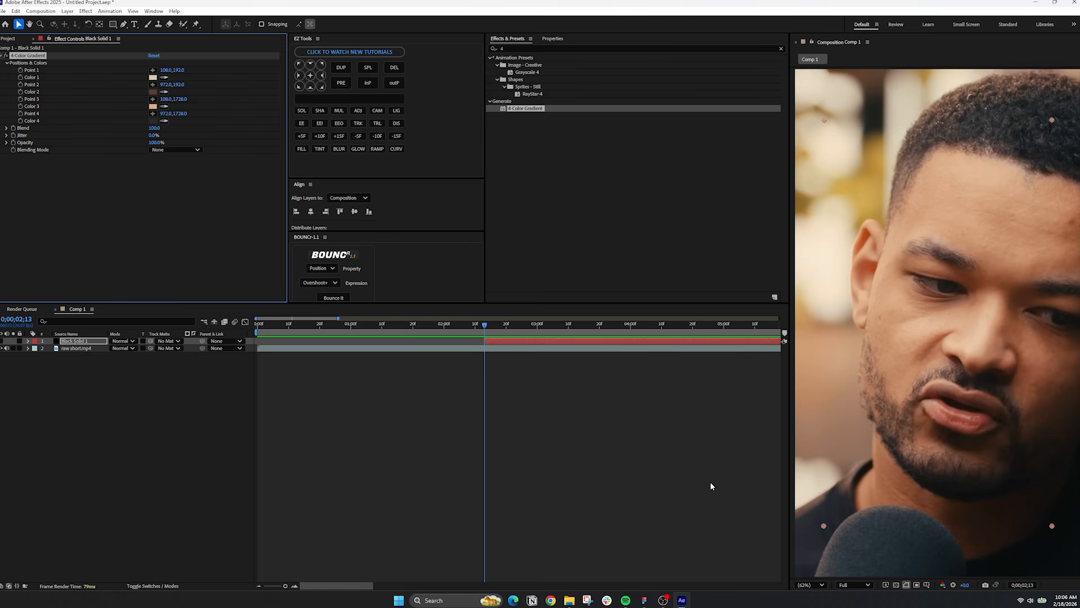
Make the black solid visible again, duplicate it, and remove the 4-Color Gradient effect from the lower copy.
{"action": "left_click", "coordinate": [2, 341]}
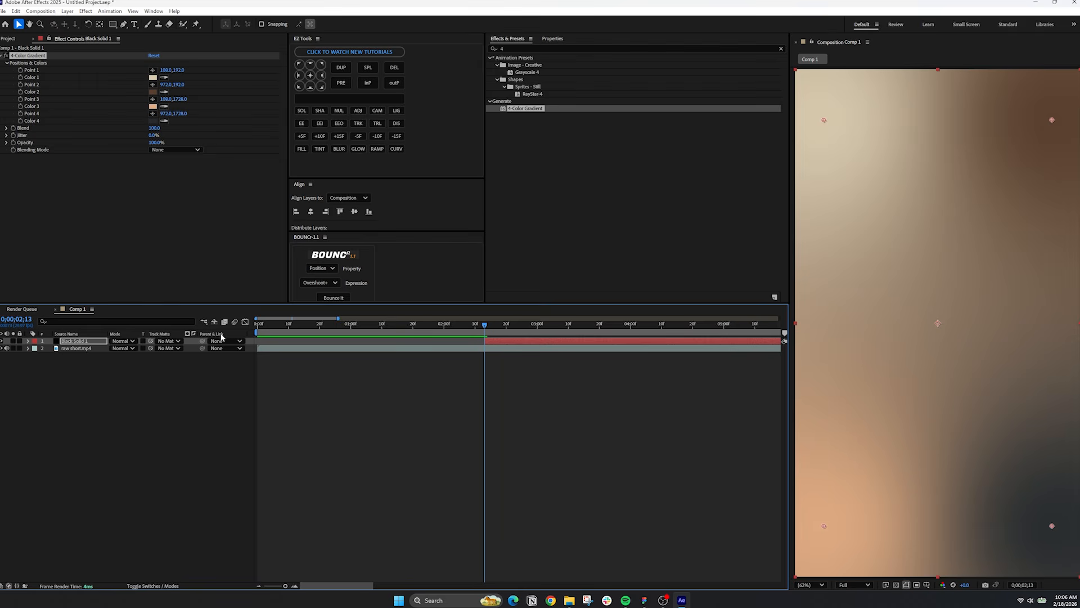
{"action": "left_click", "coordinate": [78, 343]}
{"action": "key", "text": "ctrl+d"}
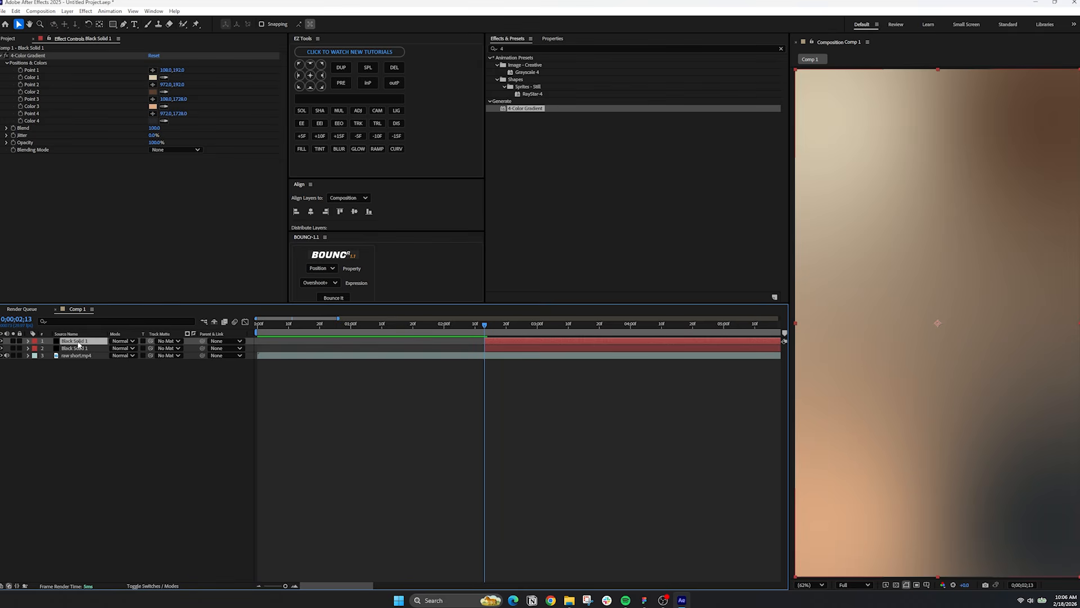
{"action": "left_click", "coordinate": [78, 348]}
{"action": "left_click", "coordinate": [28, 56]}
{"action": "key", "text": "Delete"}
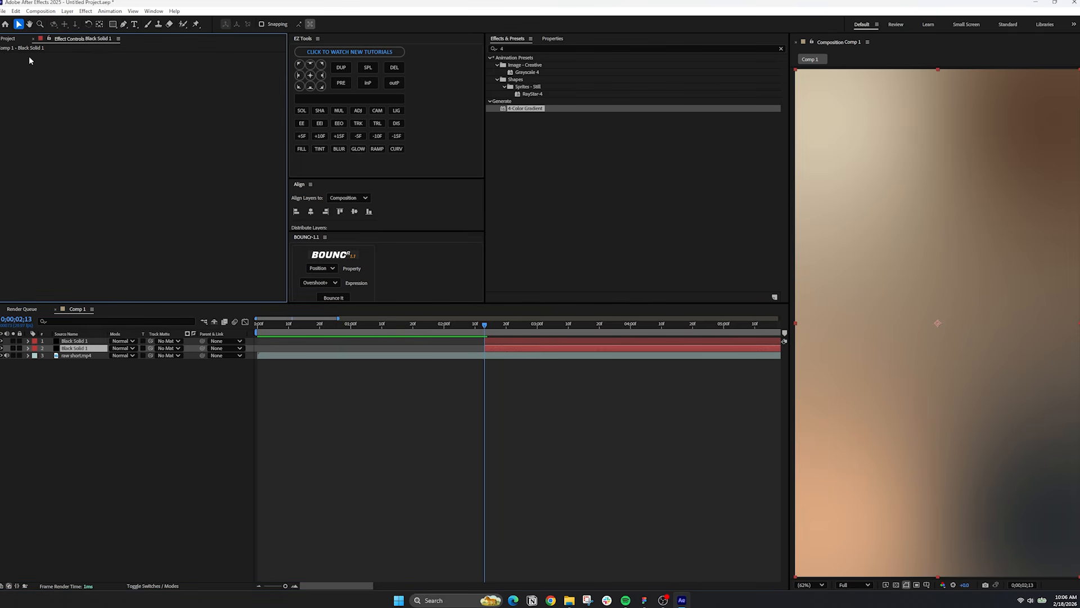
Apply a white (FFFFFF) Fill to the lower solid and reduce the opacity of the gradient solid above it.
{"action": "double_click", "coordinate": [517, 108]}
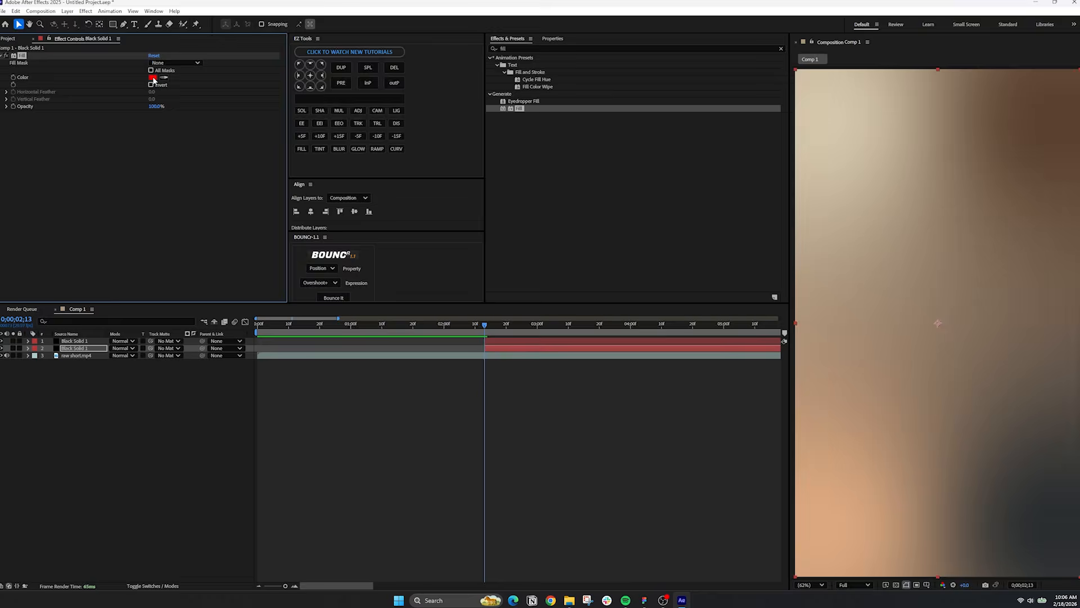
{"action": "left_click", "coordinate": [153, 78]}
{"action": "left_click_drag", "start_coordinate": [468, 263], "coordinate": [383, 218]}
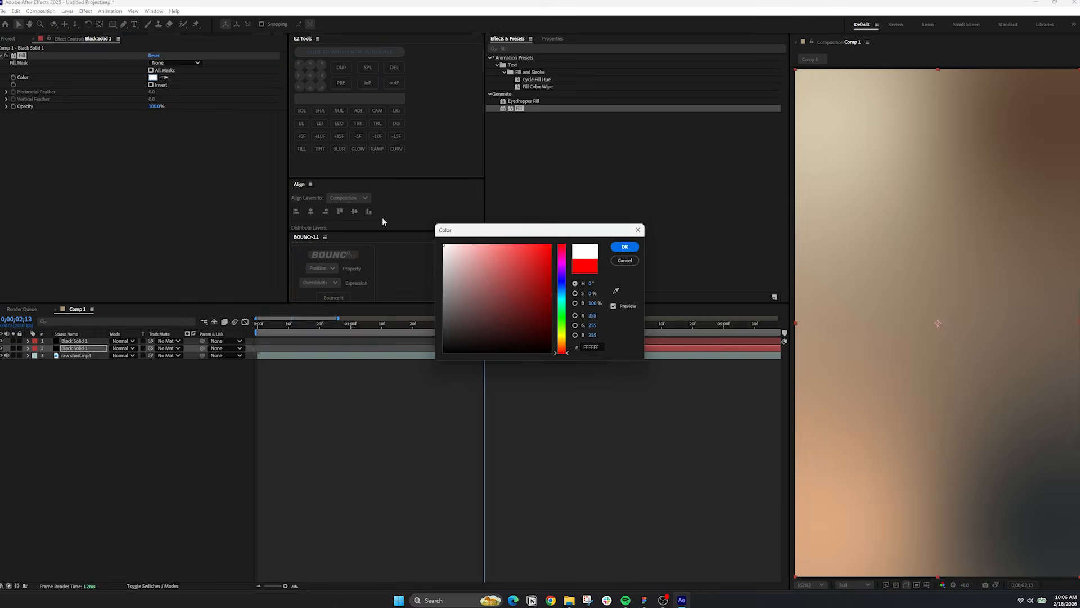
{"action": "left_click", "coordinate": [629, 247]}
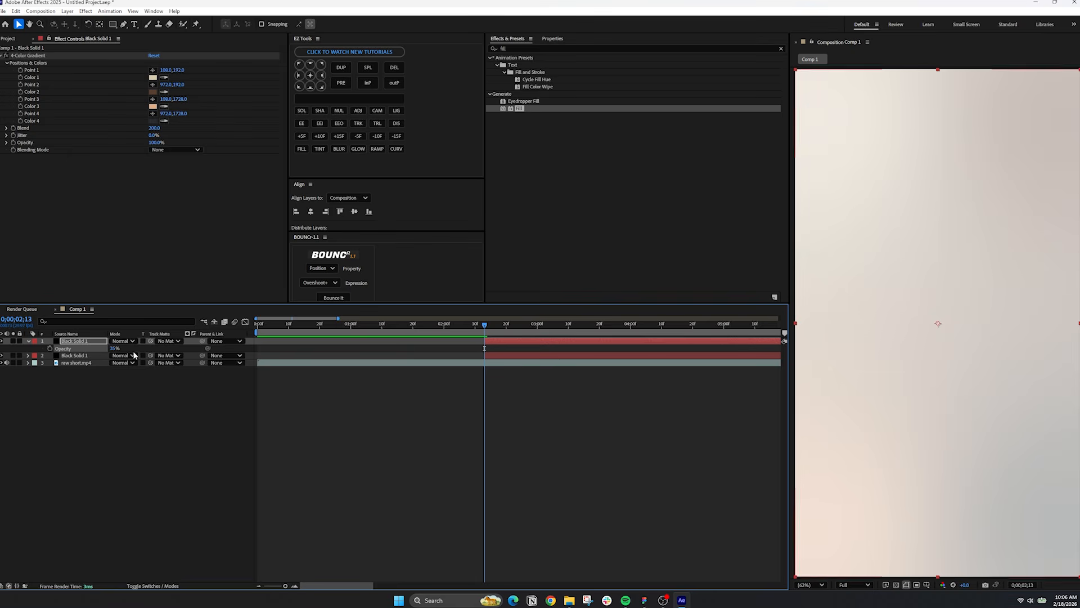
{"action": "left_click", "coordinate": [113, 349]}
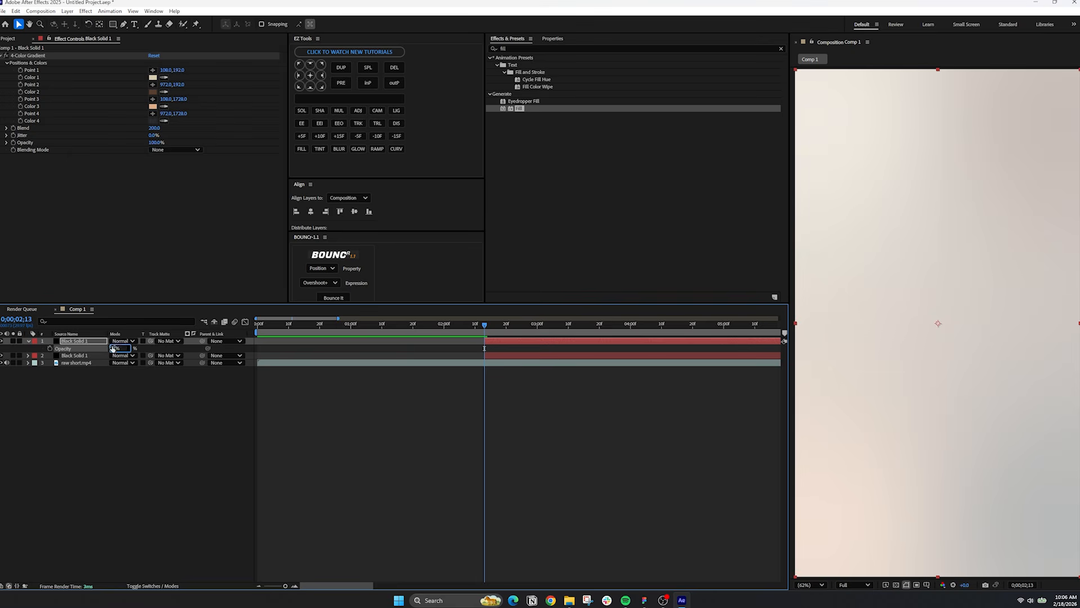
{"action": "key", "text": "Return"}
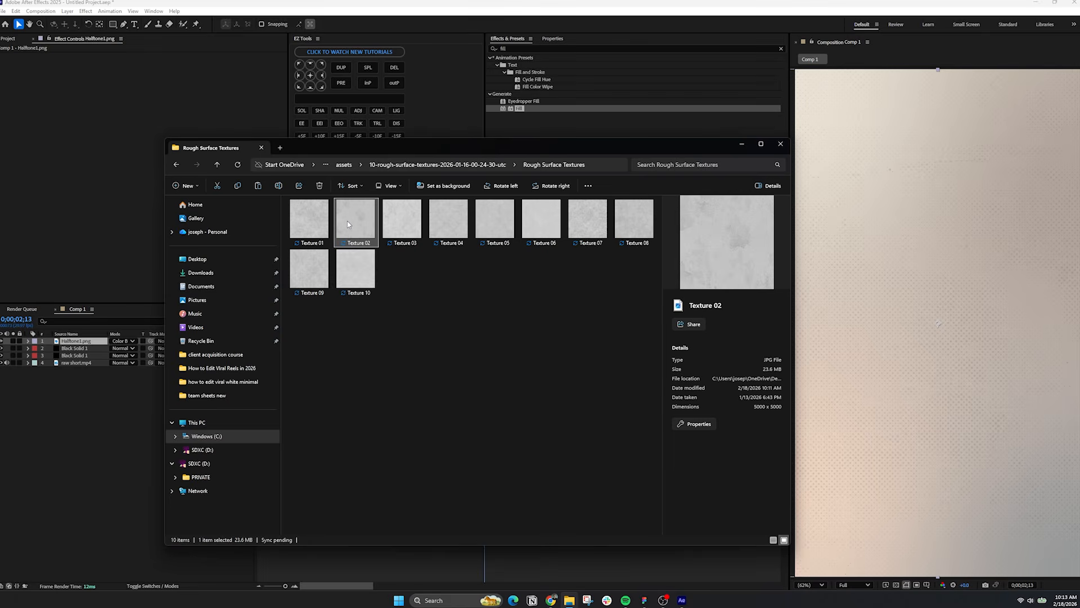
Add the Texture 02 image as the top layer and set its blending mode to Color Burn.
{"action": "left_click_drag", "start_coordinate": [346, 220], "coordinate": [84, 386]}
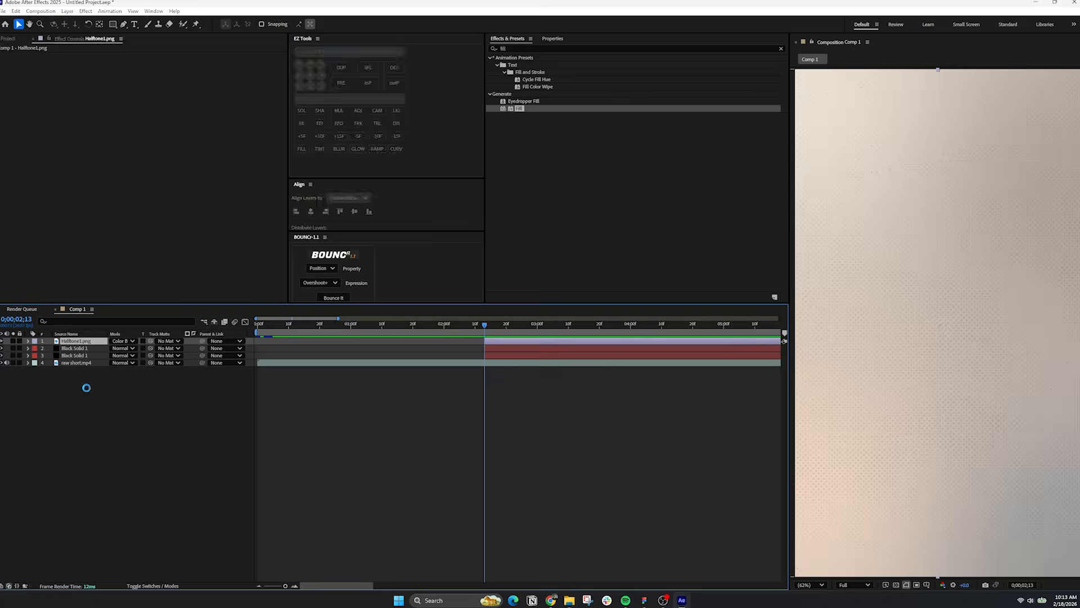
{"action": "left_click", "coordinate": [119, 340]}
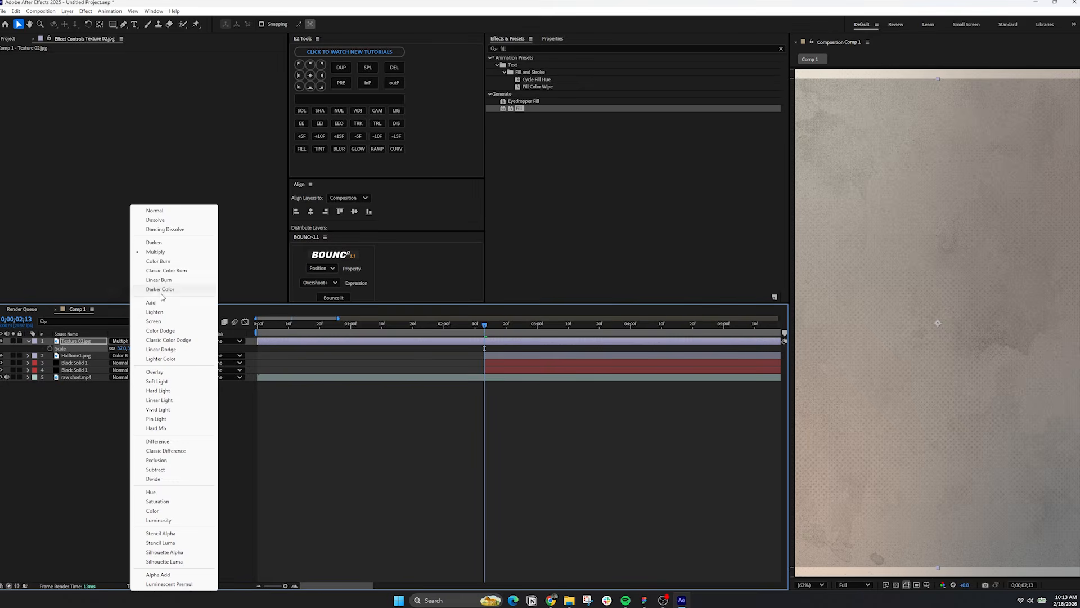
{"action": "left_click", "coordinate": [158, 261]}
{"action": "left_click_drag", "start_coordinate": [118, 355], "coordinate": [122, 355]}
Add Shadow 10.png above the texture and adjust the shadow layer's opacity.
{"action": "left_click_drag", "start_coordinate": [446, 285], "coordinate": [84, 394]}
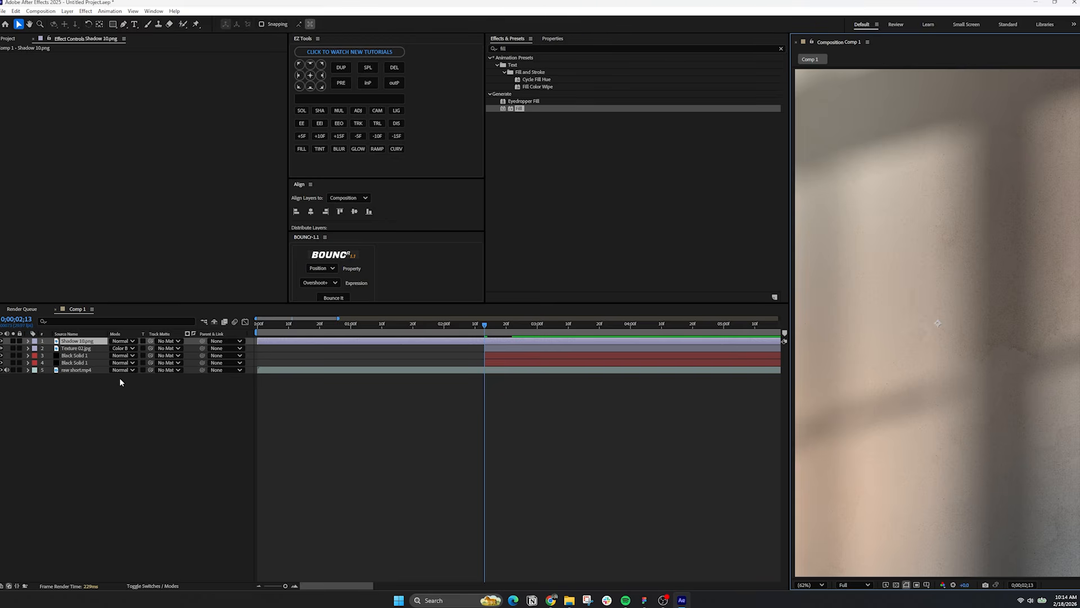
{"action": "key", "text": "t"}
{"action": "left_click", "coordinate": [118, 348]}
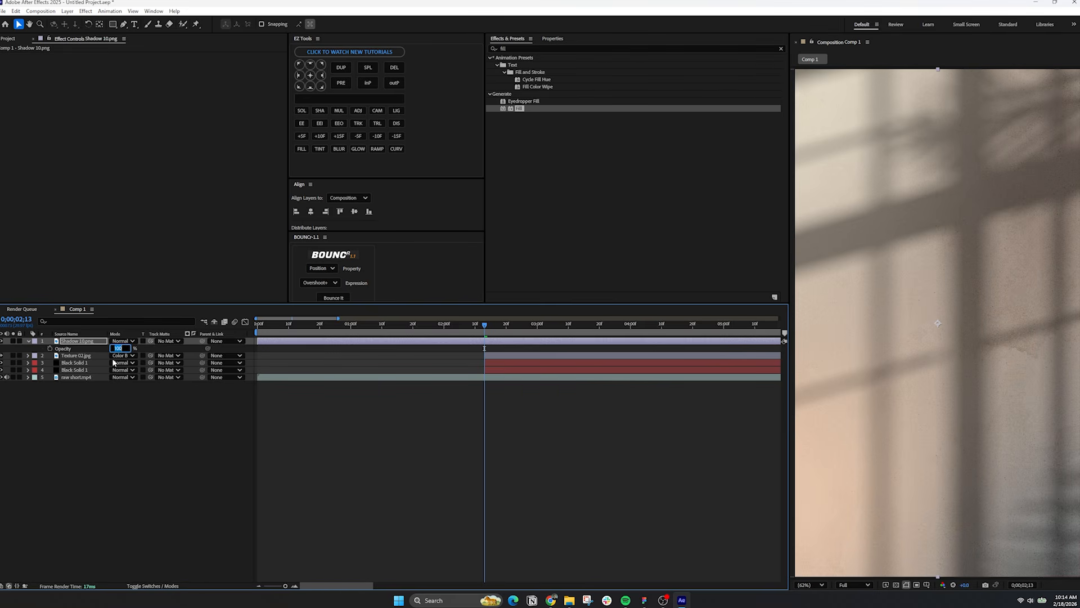
{"action": "key", "text": "Return"}
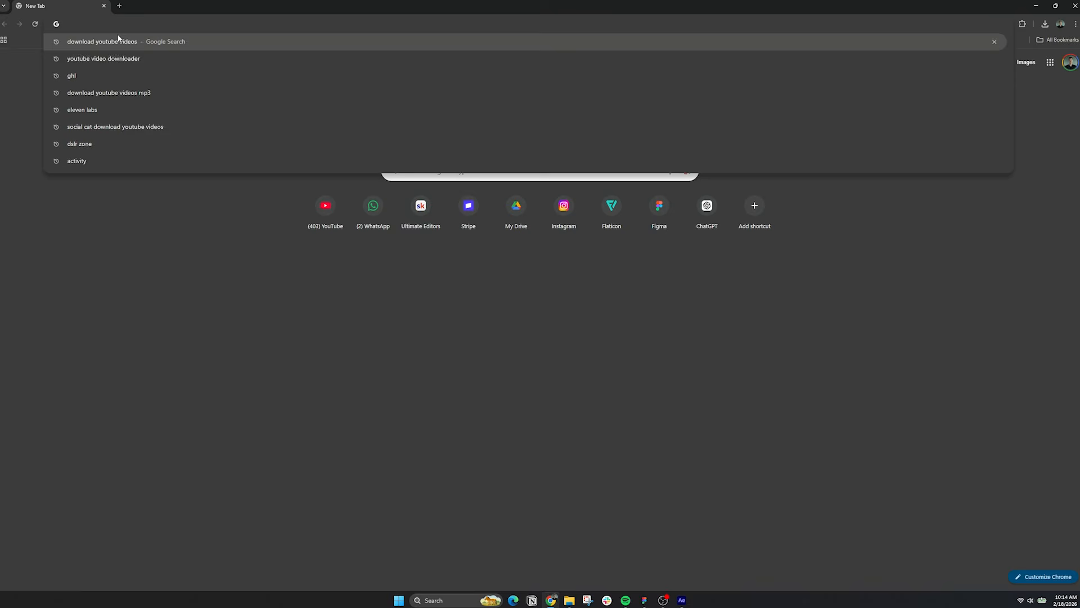
Search Google in the browser for "brain png hd" and copy the brown "Brain PNG Transparent" image.
{"action": "type", "text": "brain png hd"}
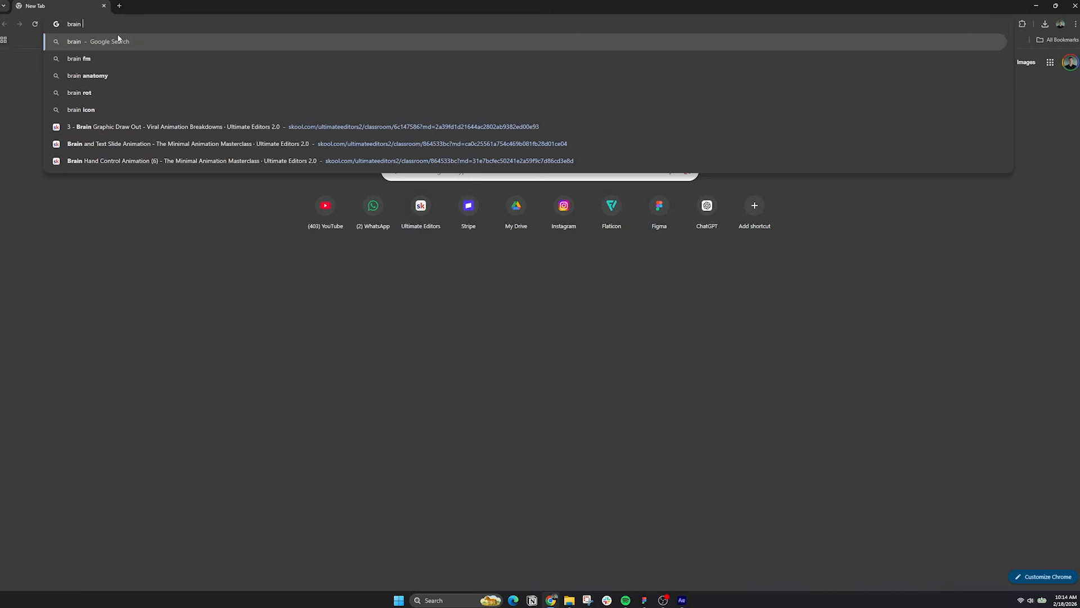
{"action": "key", "text": "Return"}
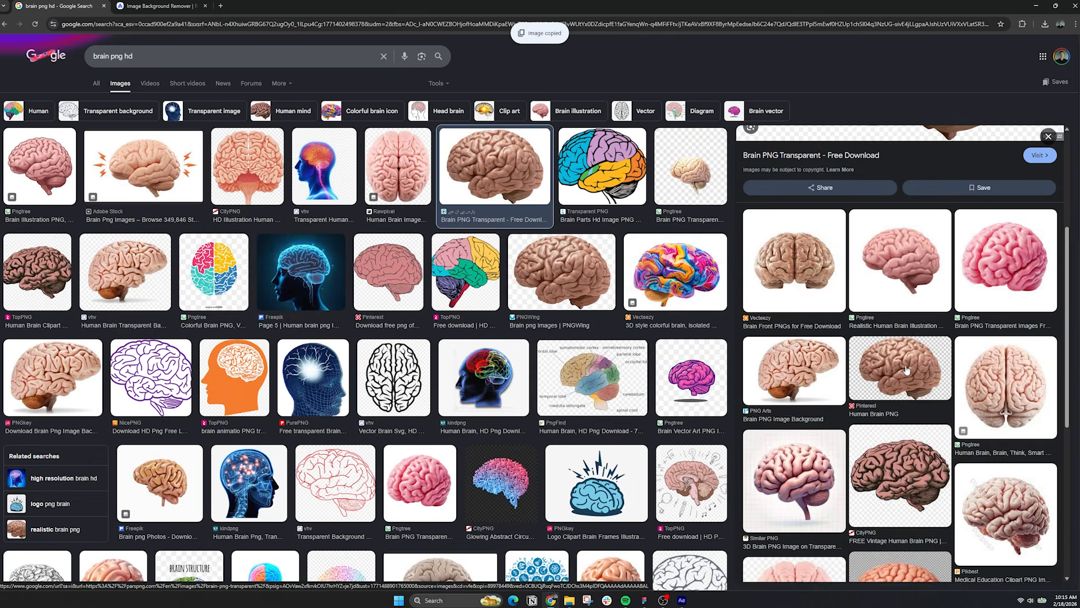
{"action": "left_click", "coordinate": [906, 371]}
{"action": "right_click", "coordinate": [899, 276]}
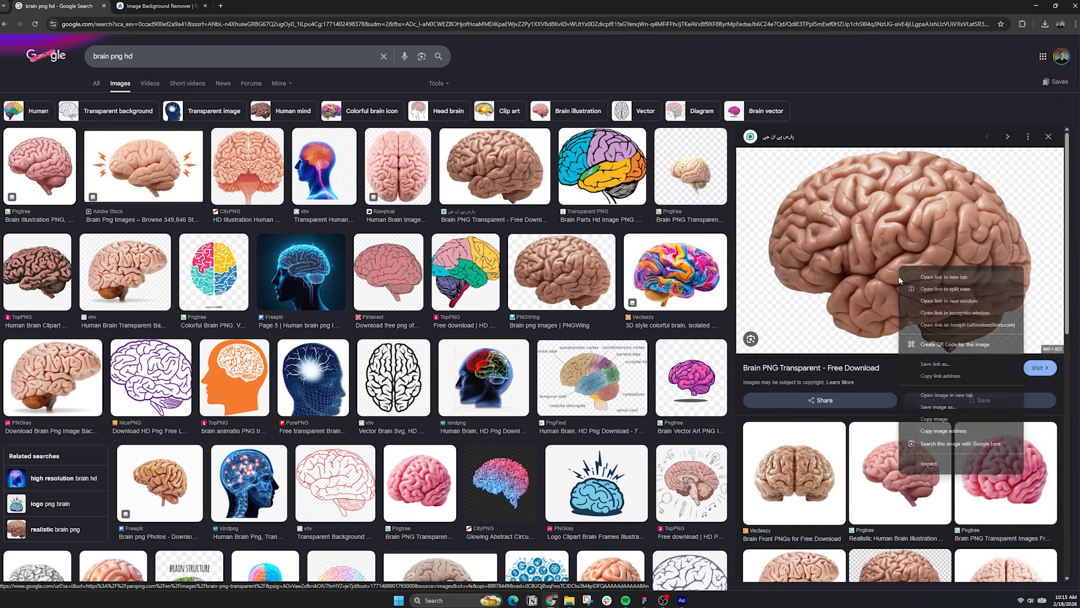
{"action": "left_click", "coordinate": [945, 418]}
Paste the copied brain image into the removal.ai page to strip its background.
{"action": "key", "text": "ctrl+Tab"}
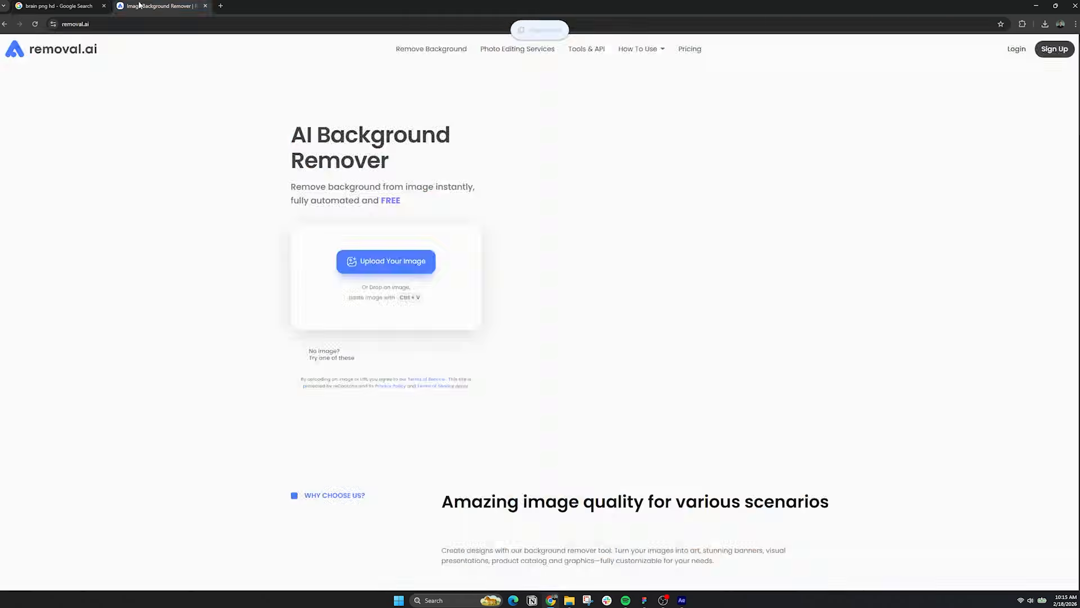
{"action": "key", "text": "ctrl+v"}
{"action": "scroll", "coordinate": [431, 246], "scroll_direction": "down", "scroll_amount": 1}
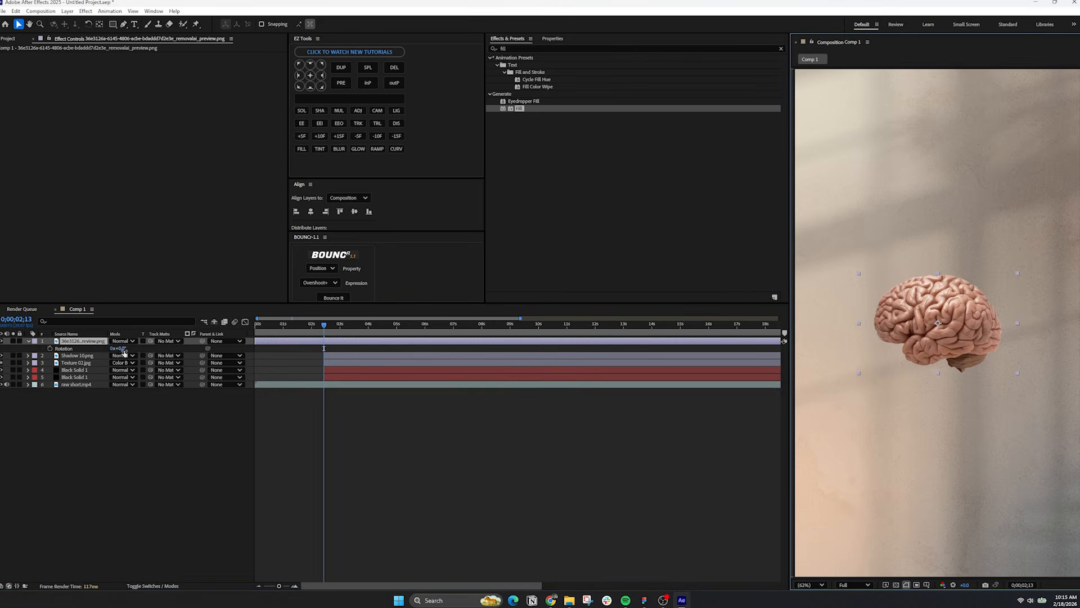
In After Effects, rotate the cut-out brain layer slightly counterclockwise and scale it to 113%.
{"action": "left_click_drag", "start_coordinate": [123, 349], "coordinate": [125, 351]}
{"action": "key", "text": "s"}
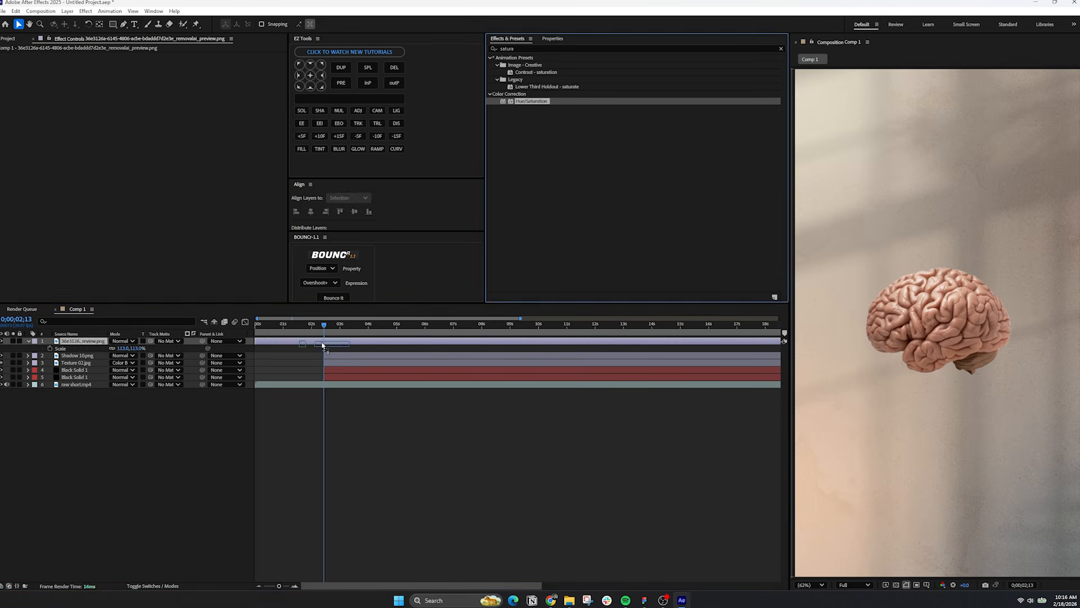
Apply Hue/Saturation to the brain layer with Master Saturation -82 and Master Lightness -4.
{"action": "left_click_drag", "start_coordinate": [531, 101], "coordinate": [79, 176]}
{"action": "left_click_drag", "start_coordinate": [147, 137], "coordinate": [40, 136]}
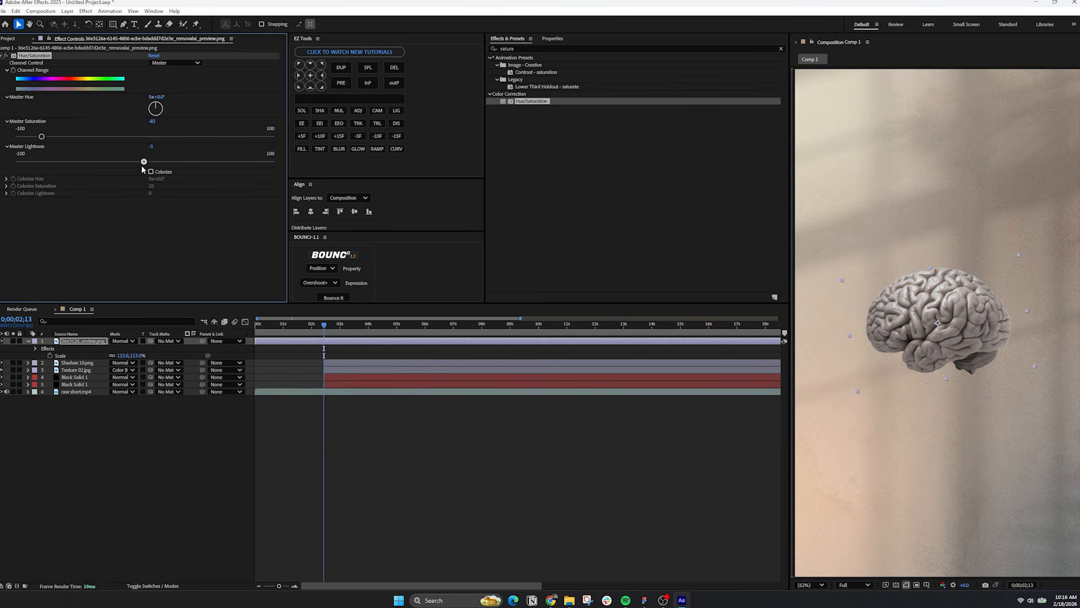
{"action": "left_click_drag", "start_coordinate": [142, 167], "coordinate": [141, 167]}
Duplicate the brain layer and remove the Hue/Saturation effect from the lower copy.
{"action": "left_click", "coordinate": [327, 346]}
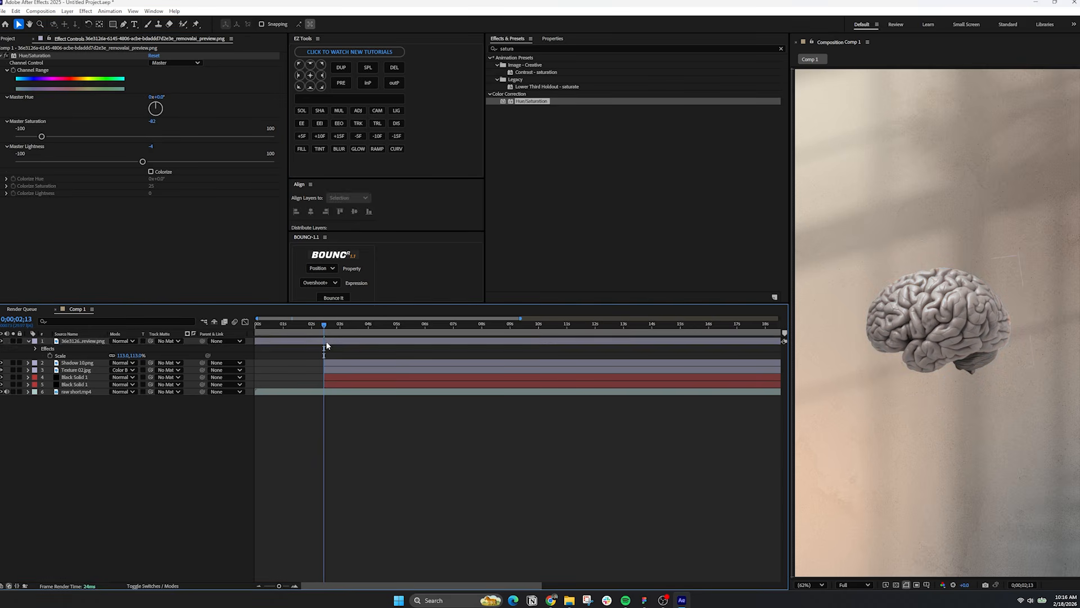
{"action": "left_click", "coordinate": [320, 341]}
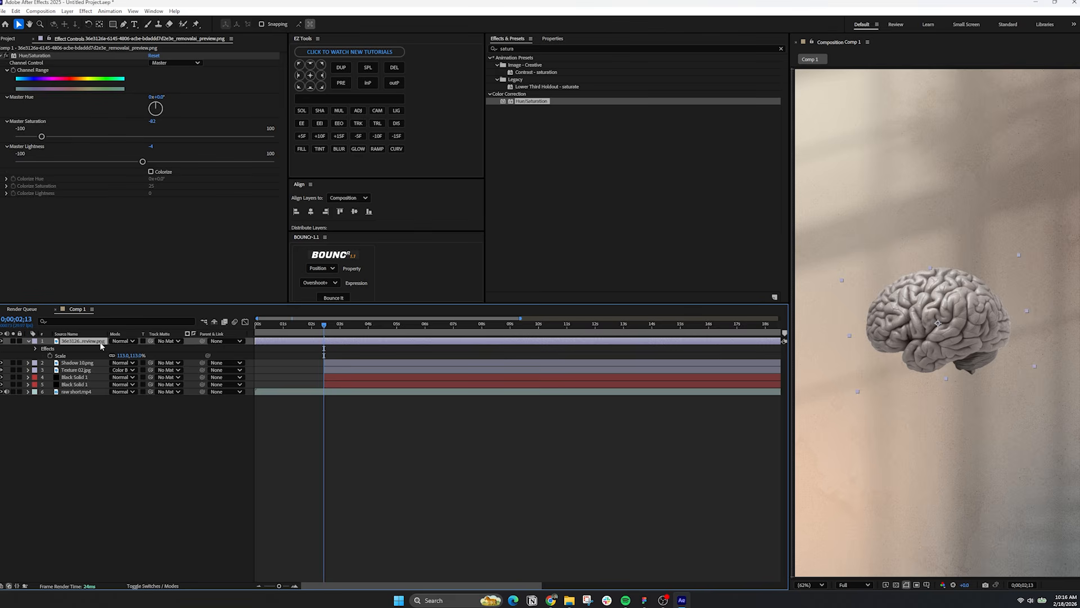
{"action": "key", "text": "ctrl+d"}
{"action": "key", "text": "Delete"}
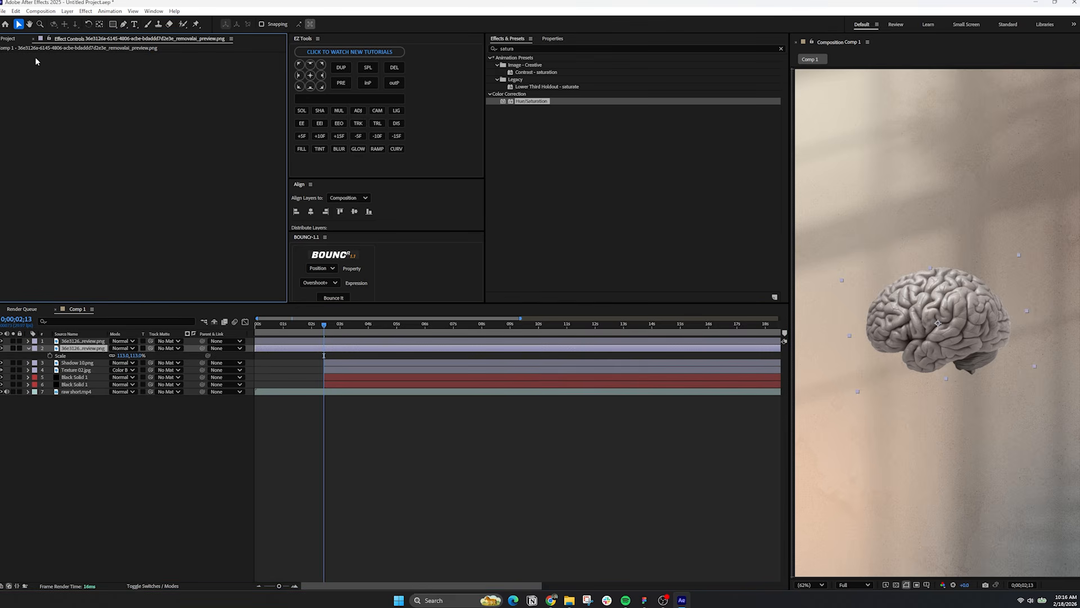
Find the Fill effect and apply it to the lower brain copy with a black color.
{"action": "double_click", "coordinate": [506, 49]}
{"action": "type", "text": "fill"}
{"action": "left_click_drag", "start_coordinate": [518, 108], "coordinate": [79, 348]}
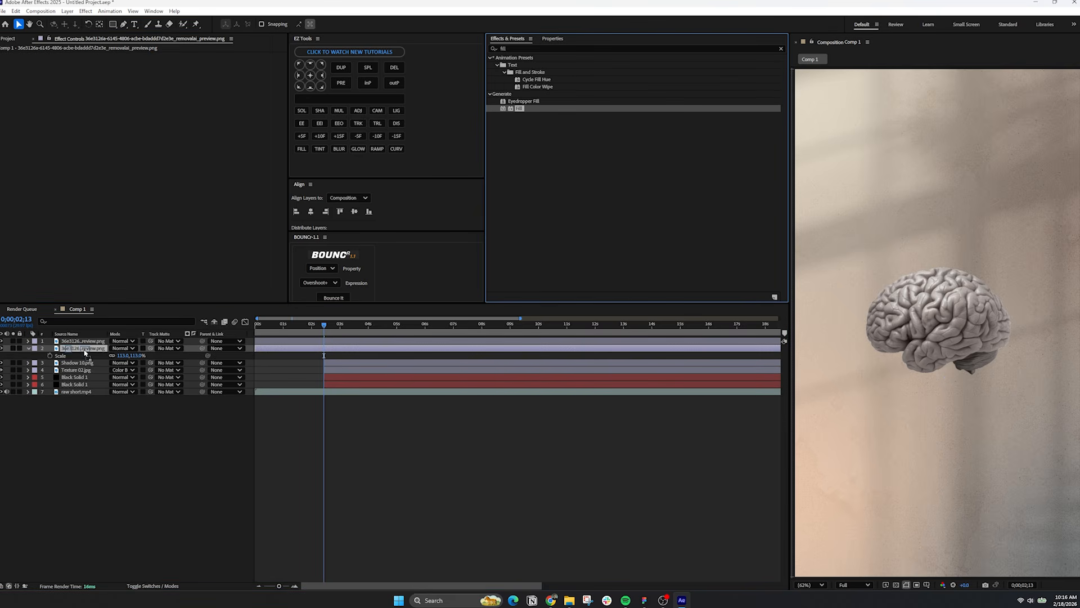
{"action": "left_click", "coordinate": [154, 79]}
{"action": "left_click", "coordinate": [623, 247]}
Pre-compose the black-filled brain copy.
{"action": "right_click", "coordinate": [79, 348]}
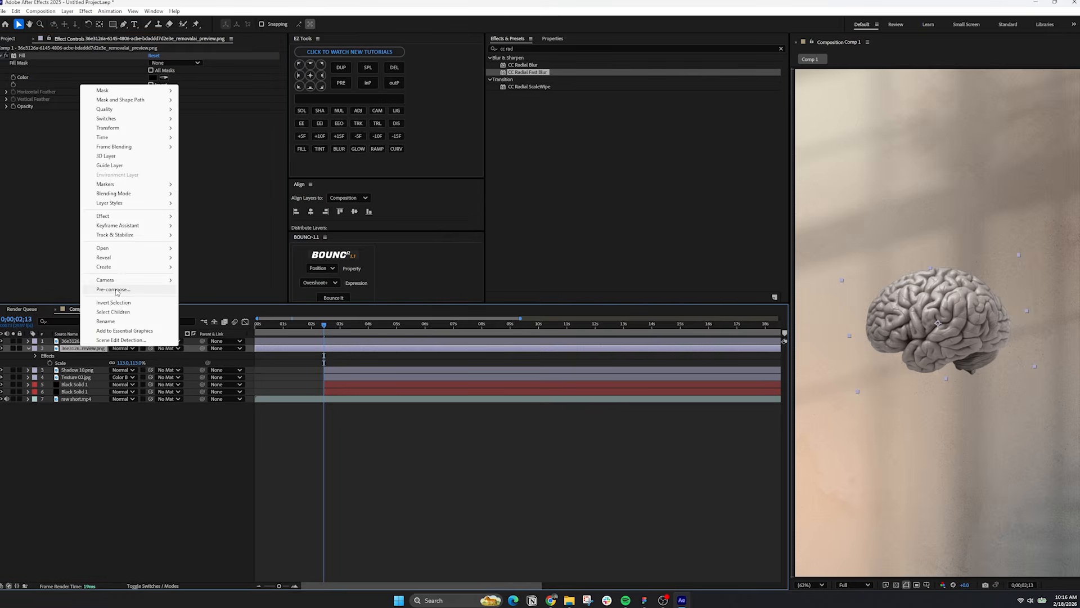
{"action": "left_click", "coordinate": [135, 281]}
{"action": "left_click", "coordinate": [582, 363]}
Apply CC Radial Fast Blur to the pre-composed brain copy, with its center at the frame's upper-left corner and Amount 75.
{"action": "left_click_drag", "start_coordinate": [527, 72], "coordinate": [67, 349]}
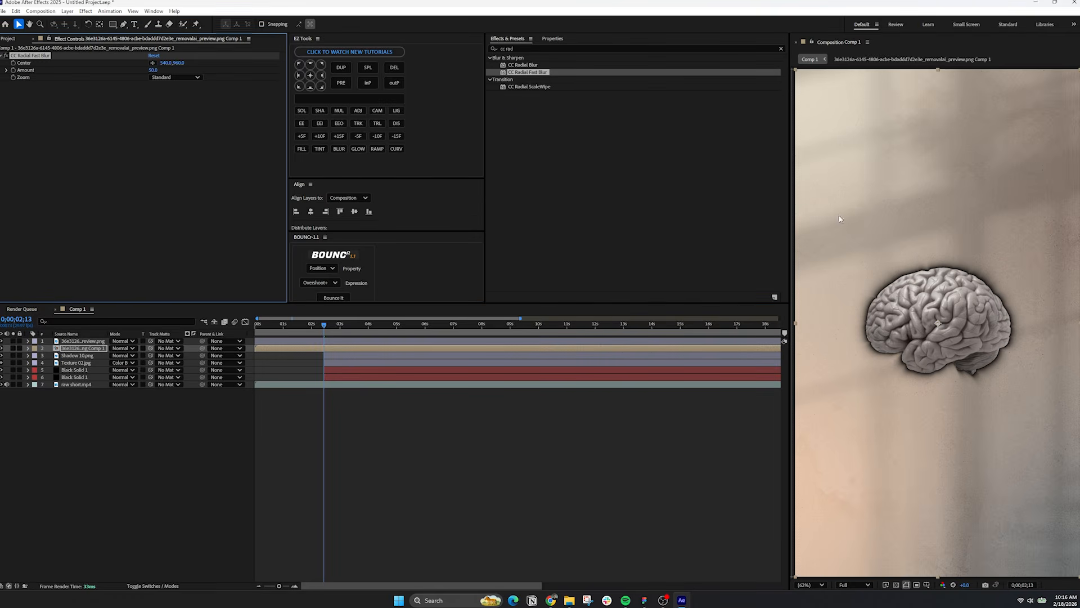
{"action": "left_click_drag", "start_coordinate": [927, 326], "coordinate": [826, 120]}
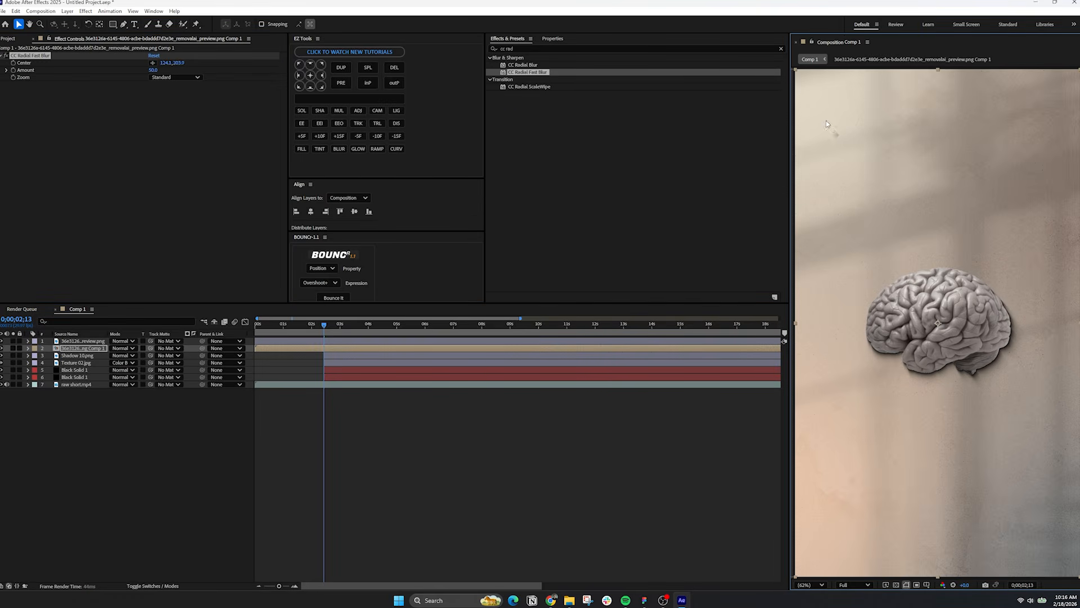
{"action": "left_click", "coordinate": [153, 70]}
{"action": "type", "text": "75"}
{"action": "key", "text": "Return"}
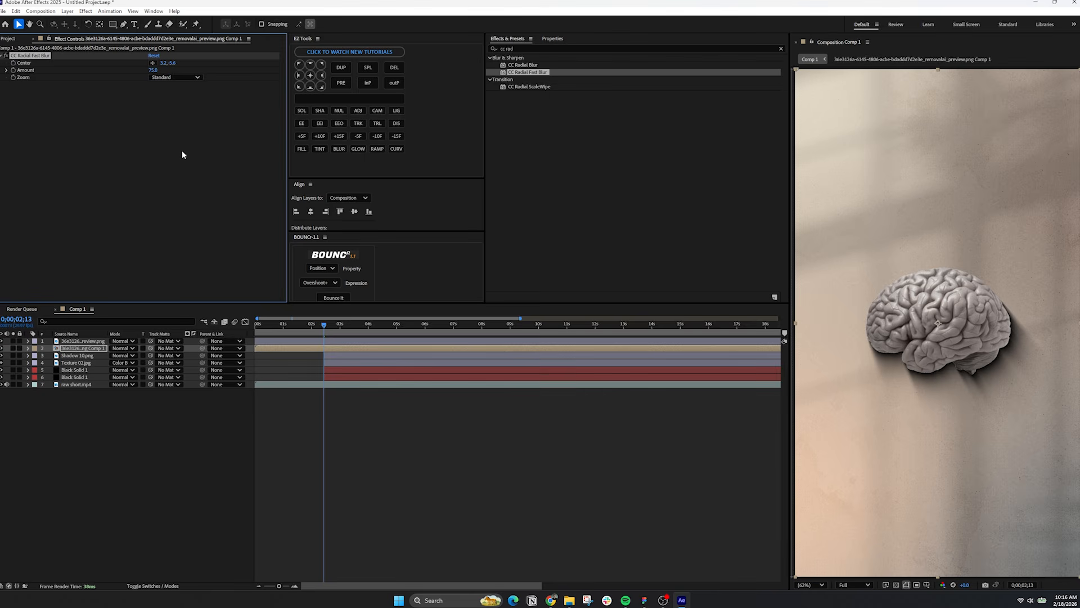
Set the opacity of the blurred brain shadow layer to 65%.
{"action": "key", "text": "t"}
{"action": "left_click", "coordinate": [112, 356]}
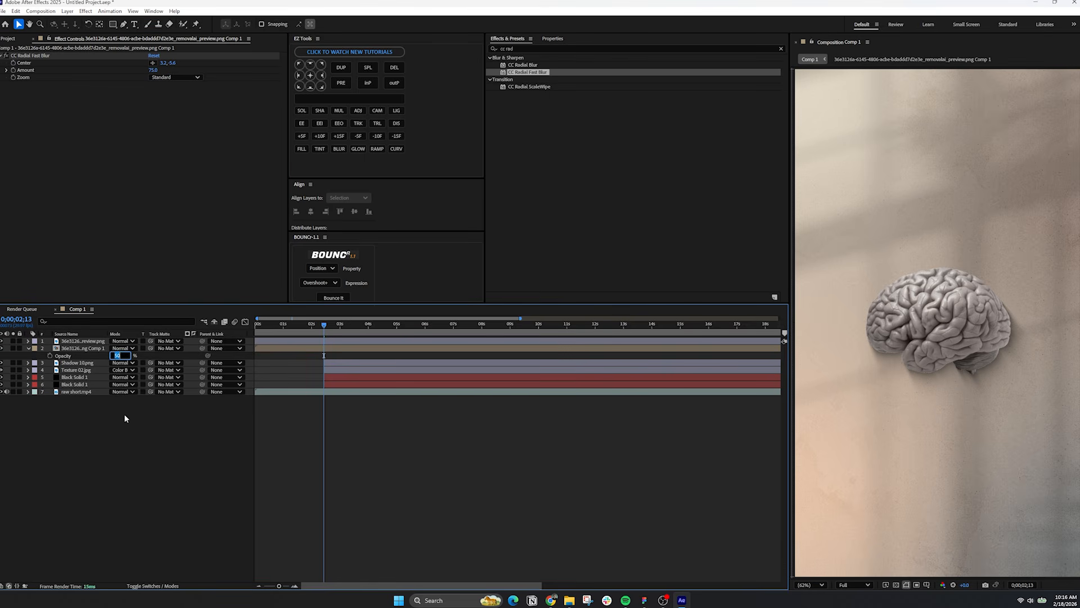
{"action": "type", "text": "65"}
{"action": "key", "text": "Return"}
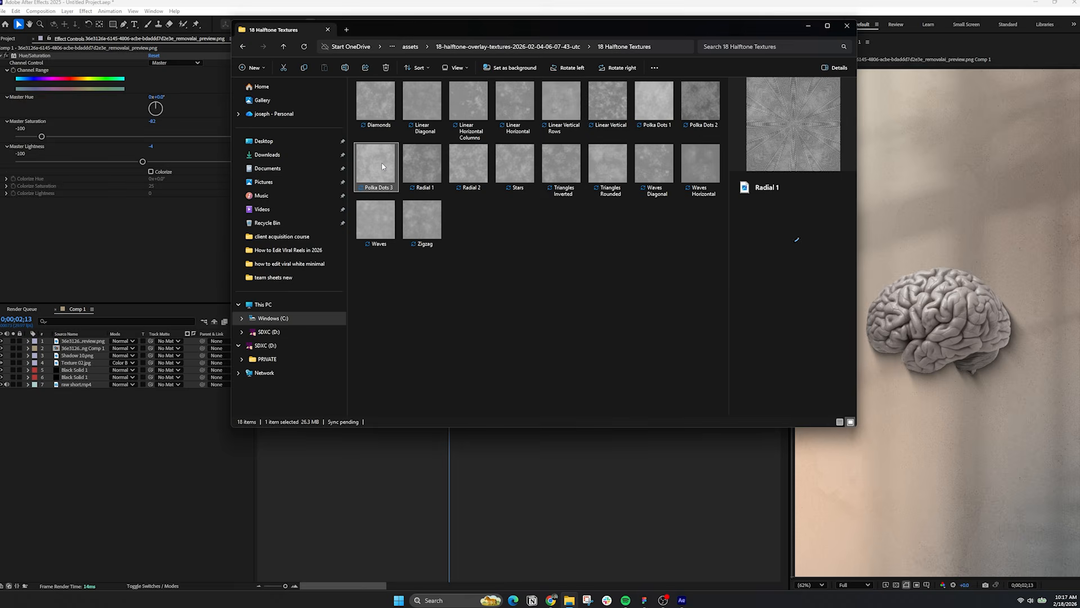
Add the Polka Dots 3 texture as the top layer, scaled to 19% and track-matted to the brain layer.
{"action": "left_click", "coordinate": [383, 167]}
{"action": "left_click_drag", "start_coordinate": [383, 167], "coordinate": [82, 387]}
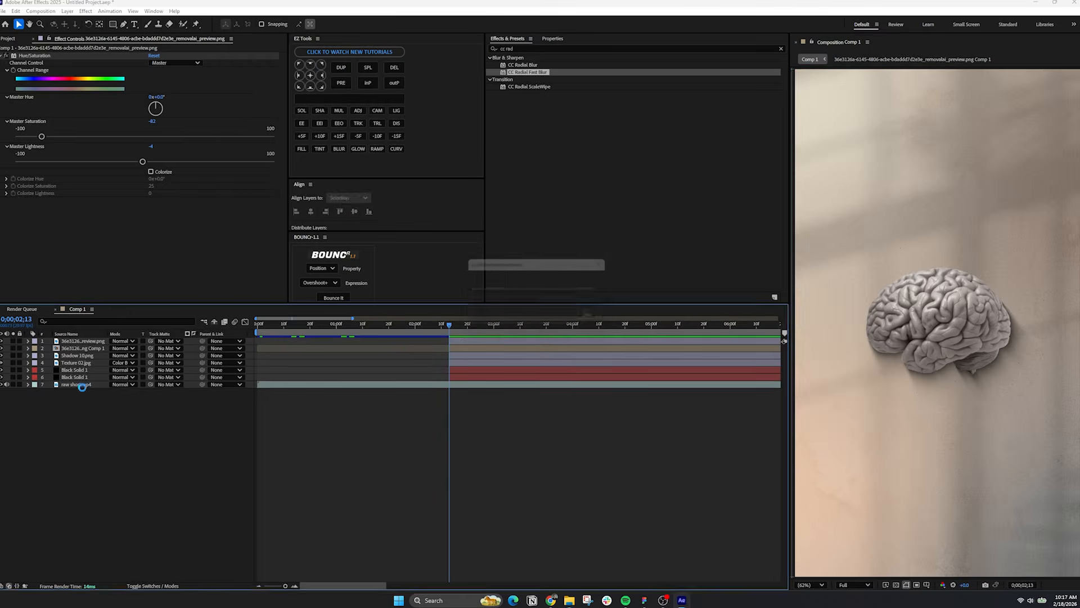
{"action": "key", "text": "s"}
{"action": "left_click_drag", "start_coordinate": [123, 348], "coordinate": [77, 355]}
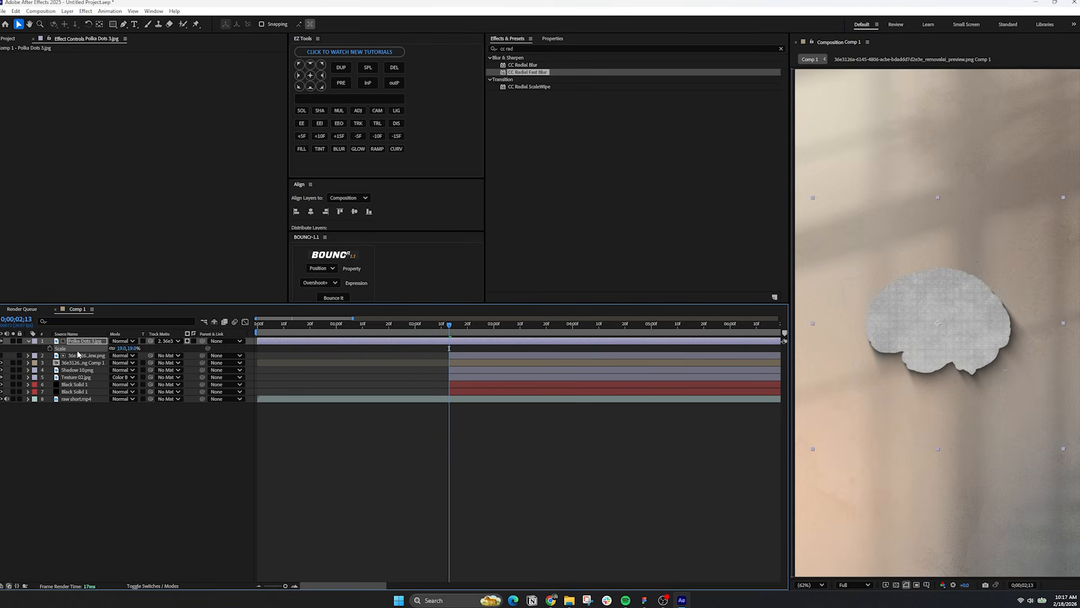
Set the Polka Dots 3 layer's blending mode to Multiply and lower its opacity.
{"action": "left_click", "coordinate": [129, 342]}
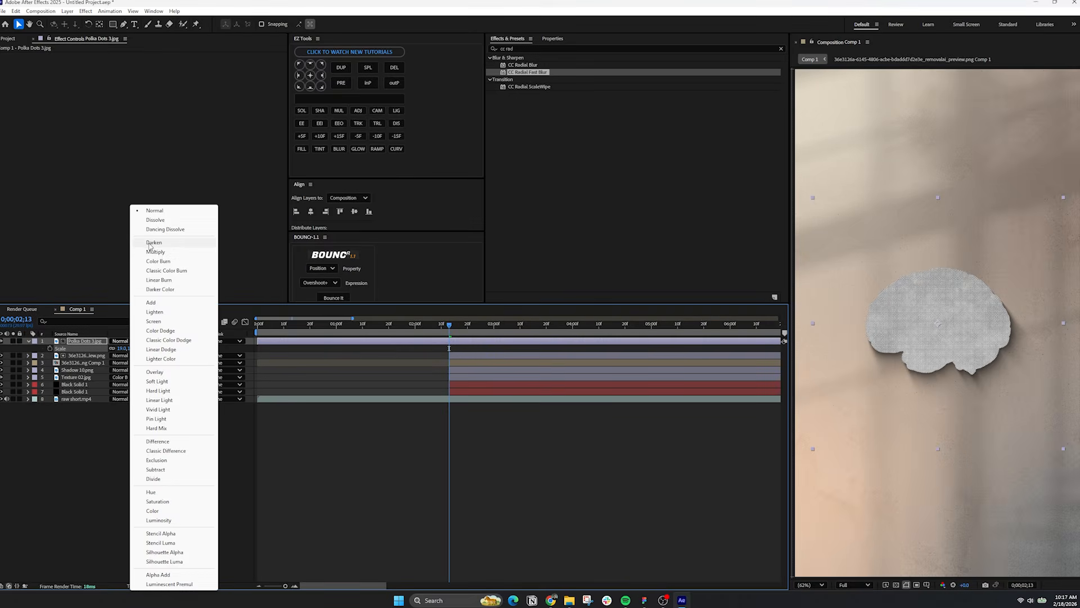
{"action": "left_click", "coordinate": [158, 253]}
{"action": "key", "text": "t"}
{"action": "left_click", "coordinate": [118, 348]}
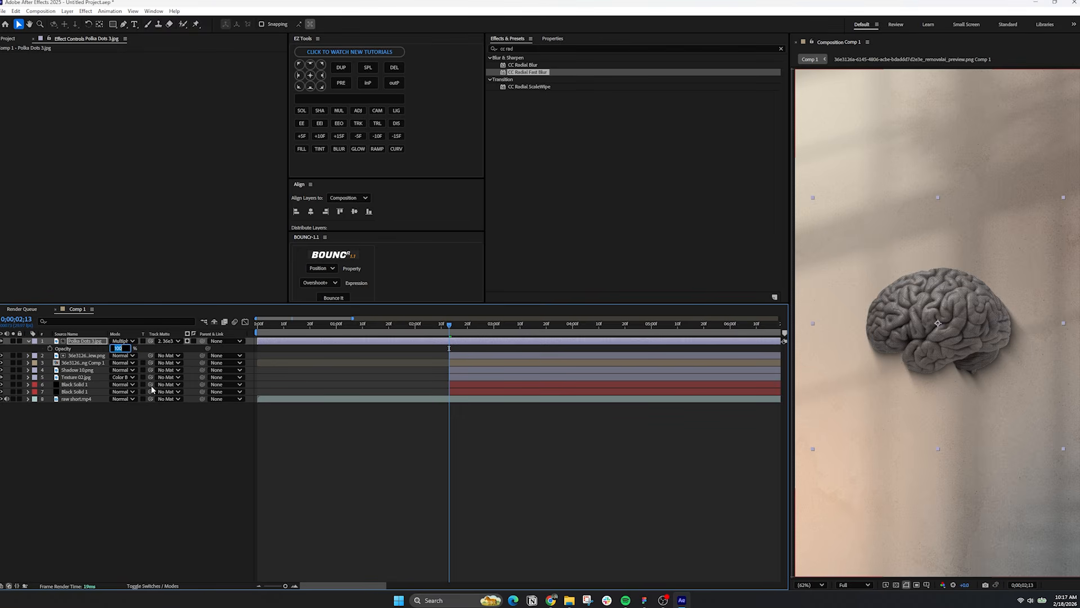
{"action": "key", "text": "Return"}
Add an Inner Shadow layer style to the brain layer and increase the shadow's Size.
{"action": "right_click", "coordinate": [85, 355]}
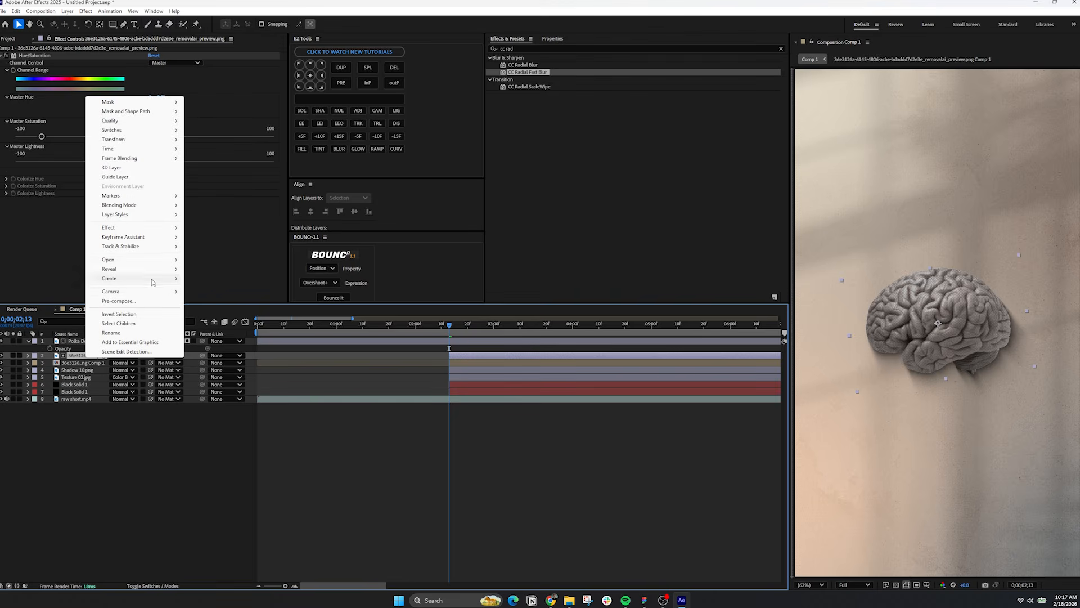
{"action": "mouse_move", "coordinate": [175, 219]}
{"action": "left_click", "coordinate": [213, 255]}
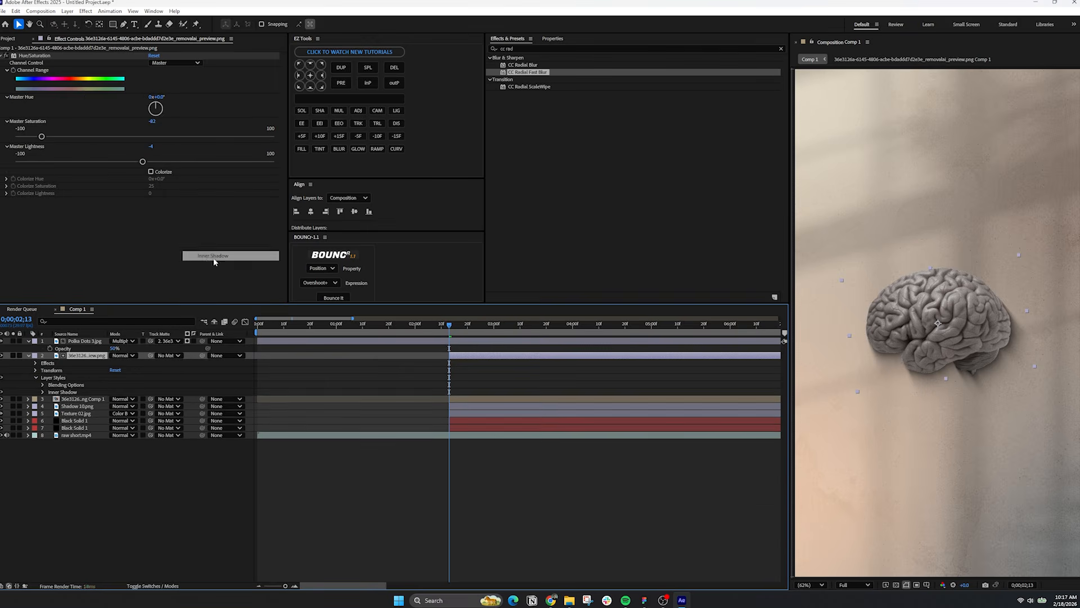
{"action": "left_click", "coordinate": [43, 391]}
{"action": "left_click_drag", "start_coordinate": [121, 449], "coordinate": [132, 447]}
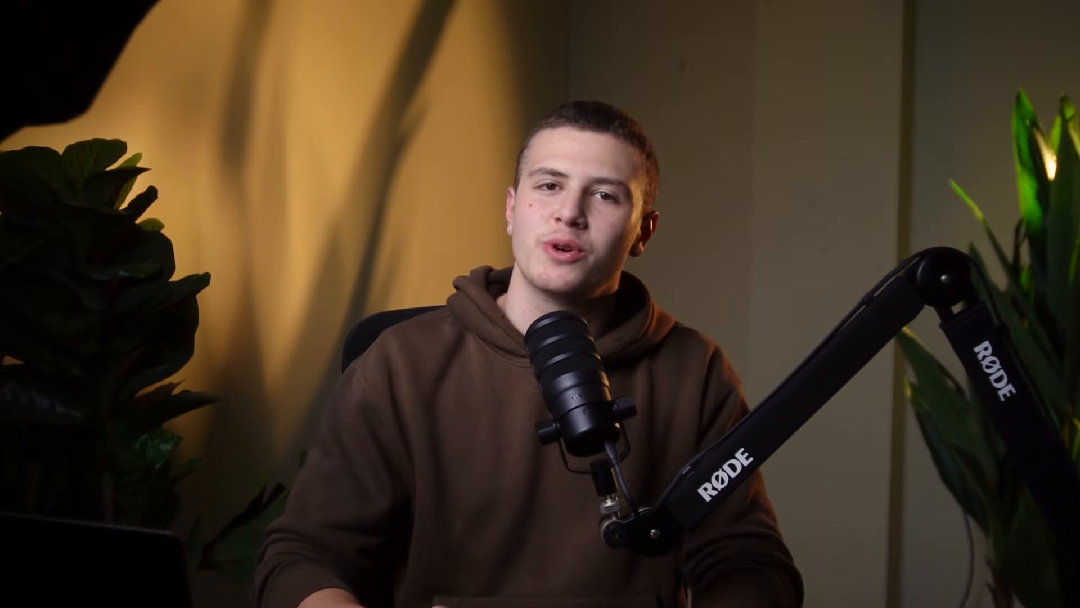
Create a "Self Esteem" text layer, center its anchor point and align it horizontally to the composition.
{"action": "right_click", "coordinate": [251, 453]}
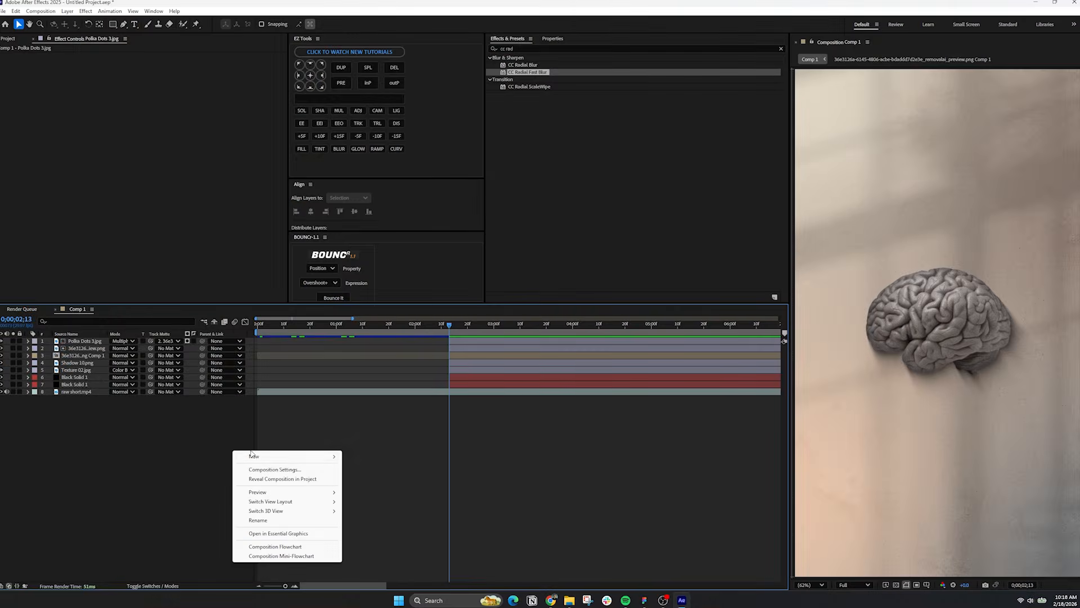
{"action": "mouse_move", "coordinate": [252, 456]}
{"action": "left_click", "coordinate": [374, 462]}
{"action": "type", "text": "Self Esteem"}
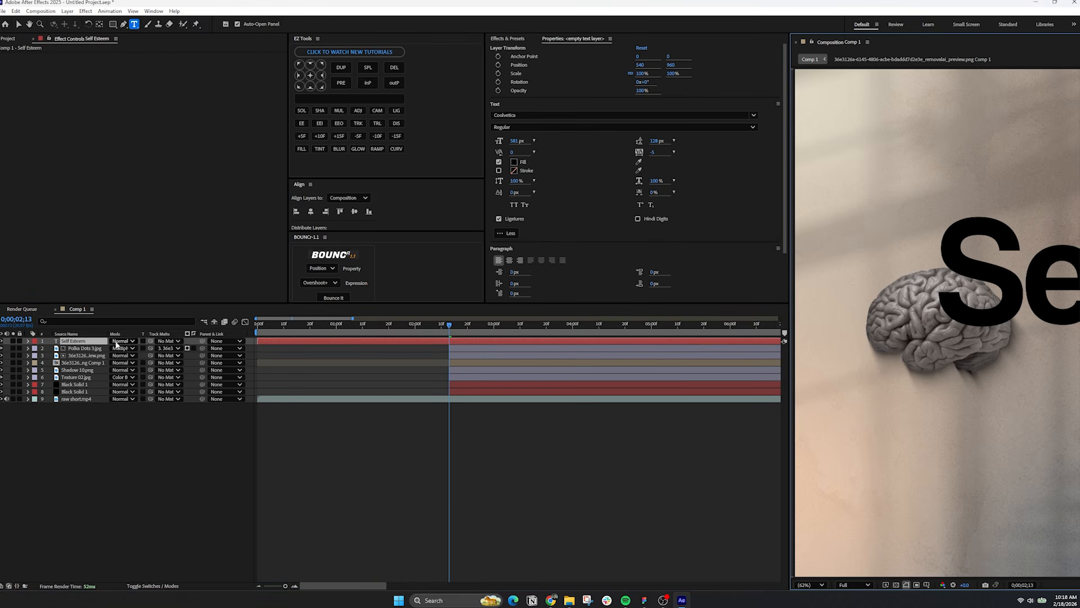
{"action": "left_click", "coordinate": [310, 75]}
{"action": "left_click", "coordinate": [310, 211]}
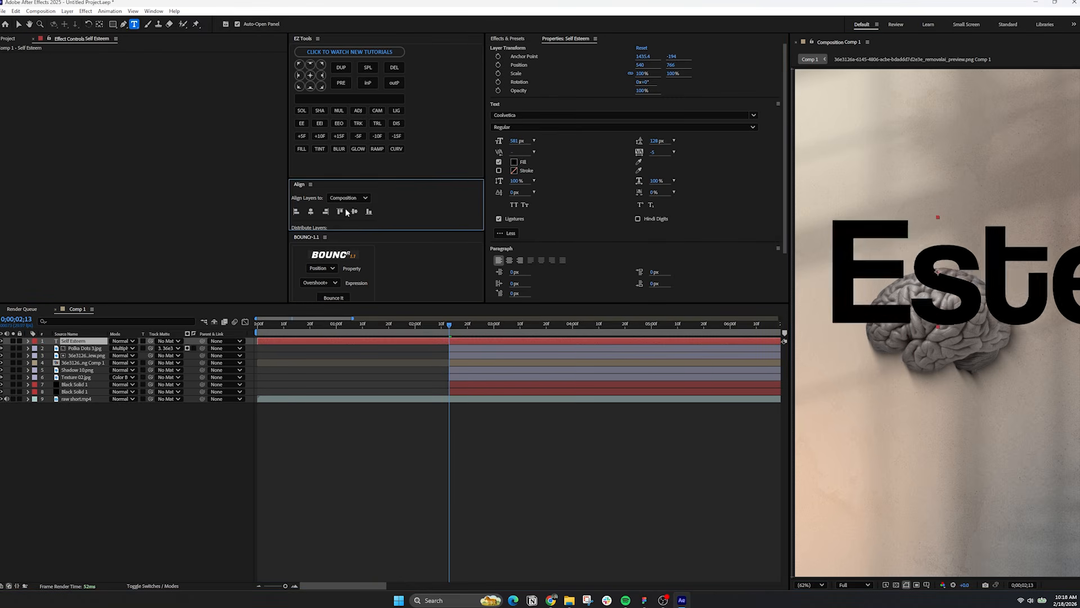
Set the Self Esteem text's font to Coolvetica Heavy Compressed and its scale to 34%.
{"action": "key", "text": "s"}
{"action": "left_click_drag", "start_coordinate": [122, 348], "coordinate": [87, 348]}
{"action": "left_click", "coordinate": [533, 115]}
{"action": "type", "text": "sf ui"}
{"action": "key", "text": "BackSpace"}
{"action": "key", "text": "BackSpace"}
{"action": "key", "text": "BackSpace"}
{"action": "key", "text": "BackSpace"}
{"action": "key", "text": "BackSpace"}
{"action": "type", "text": "cool"}
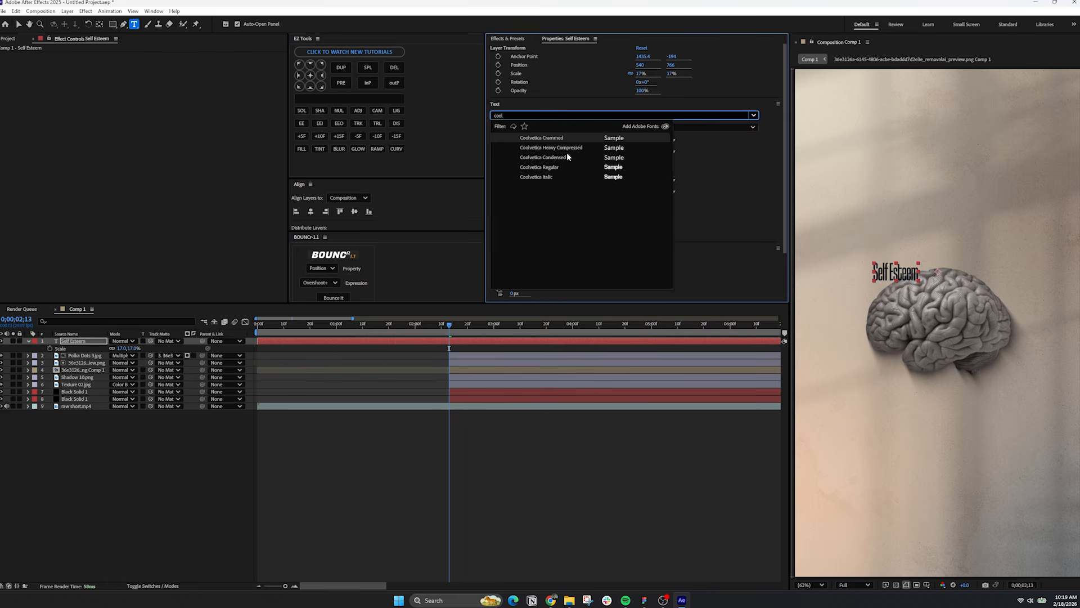
{"action": "left_click", "coordinate": [551, 148]}
{"action": "mouse_move", "coordinate": [125, 348]}
{"action": "left_mouse_down"}
{"action": "mouse_move", "coordinate": [143, 348]}
{"action": "mouse_move", "coordinate": [129, 348]}
{"action": "left_mouse_up"}
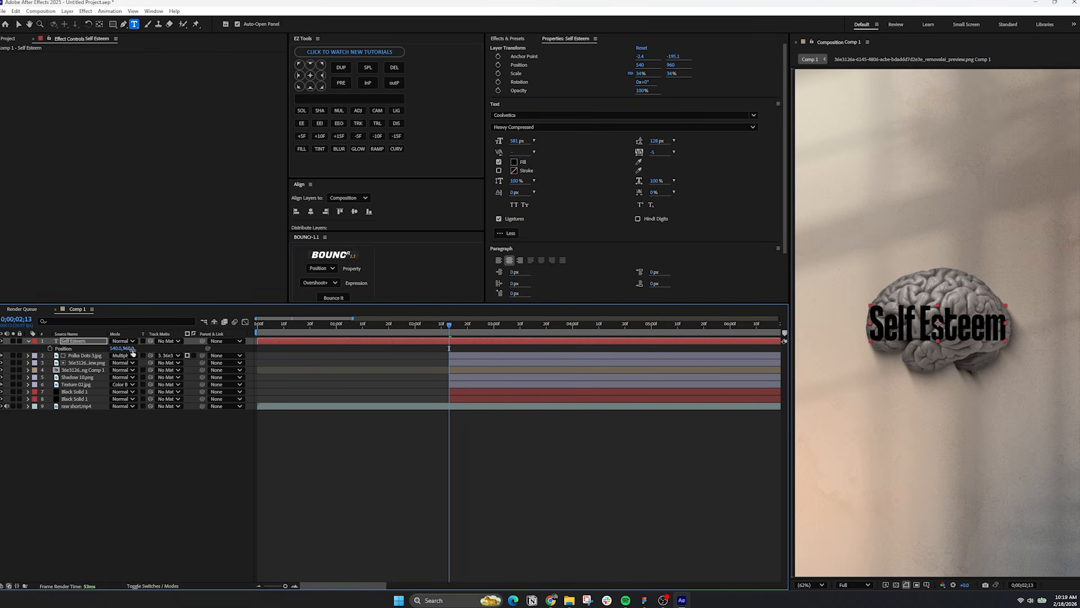
Raise the Self Esteem text to Y 727 behind the brain layers and apply a Gradient Ramp spanning the lettering's height.
{"action": "left_click_drag", "start_coordinate": [132, 349], "coordinate": [65, 389]}
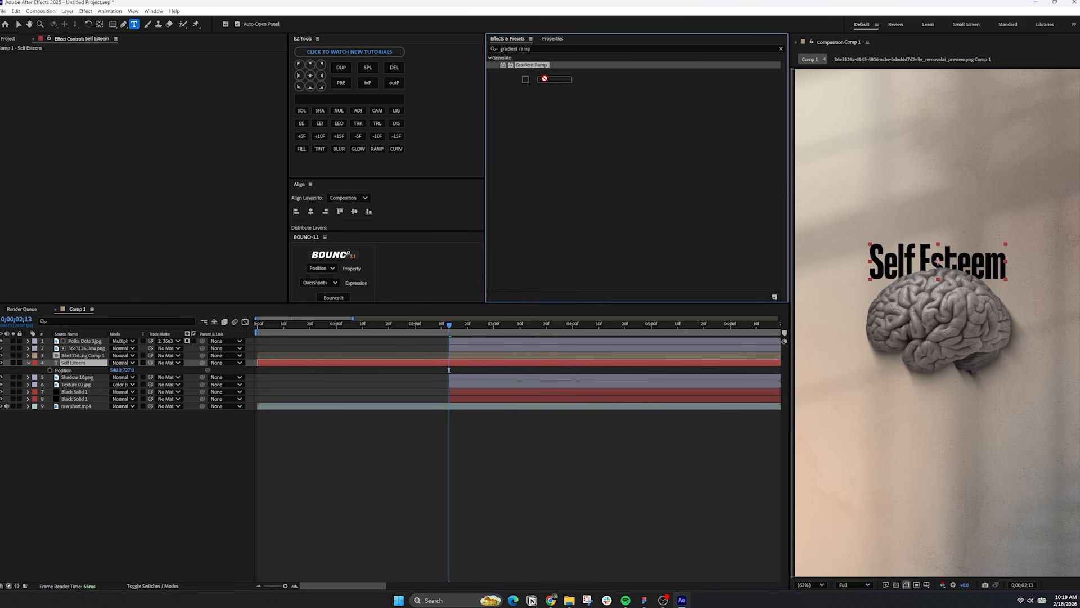
{"action": "left_click_drag", "start_coordinate": [531, 64], "coordinate": [558, 360]}
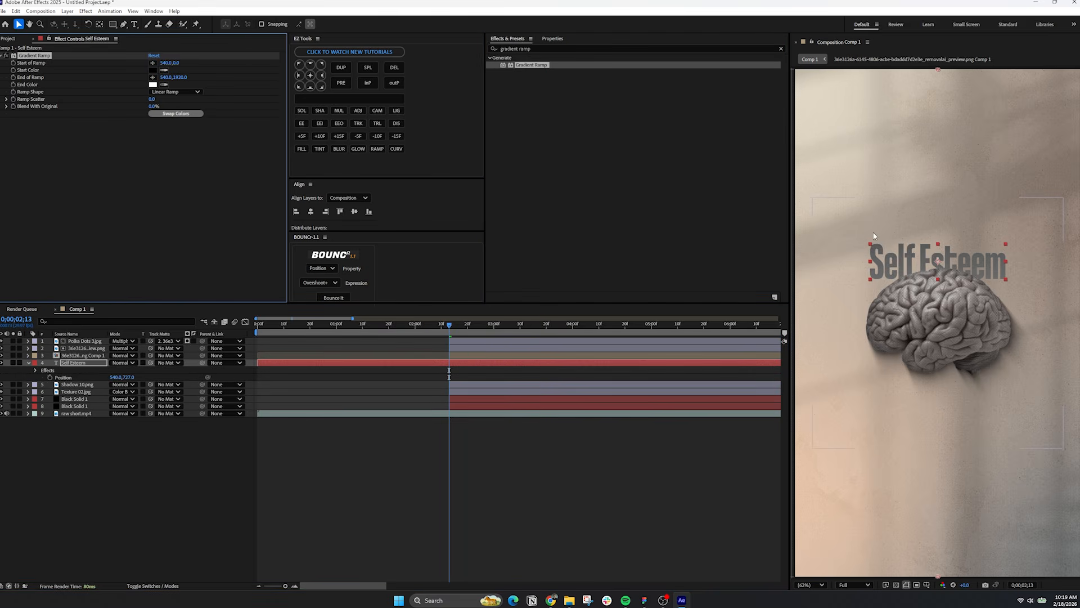
{"action": "left_click_drag", "start_coordinate": [177, 63], "coordinate": [136, 78]}
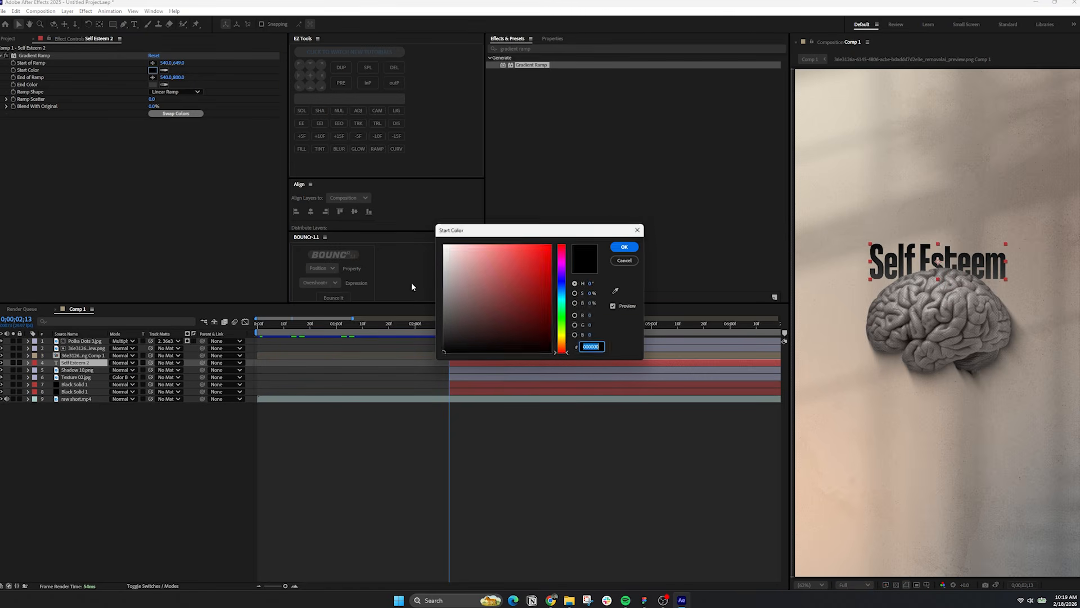
Set the Self Esteem text's Gradient Ramp to a gold start color and a dark brown end color.
{"action": "left_click", "coordinate": [512, 309]}
{"action": "left_click_drag", "start_coordinate": [561, 351], "coordinate": [561, 340]}
{"action": "left_click", "coordinate": [625, 247]}
{"action": "left_click", "coordinate": [153, 84]}
{"action": "left_click", "coordinate": [521, 282]}
{"action": "left_click_drag", "start_coordinate": [501, 295], "coordinate": [486, 316]}
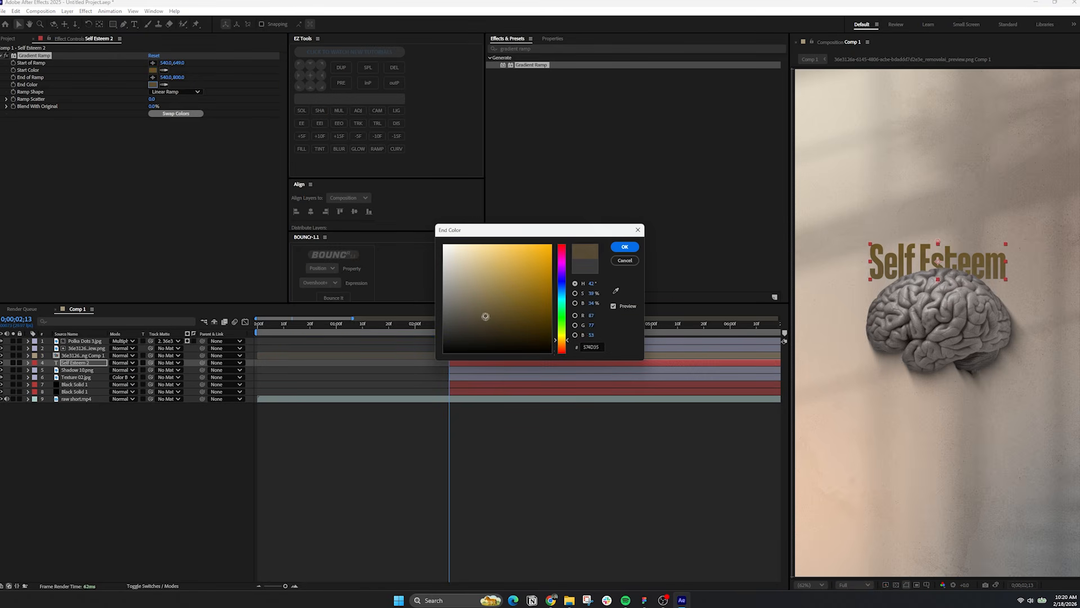
{"action": "key", "text": "Return"}
Duplicate the Self Esteem text, bring the copy above all layers and lower it to Y 1044.
{"action": "key", "text": "ctrl+d"}
{"action": "left_click_drag", "start_coordinate": [72, 364], "coordinate": [265, 349]}
{"action": "key", "text": "p"}
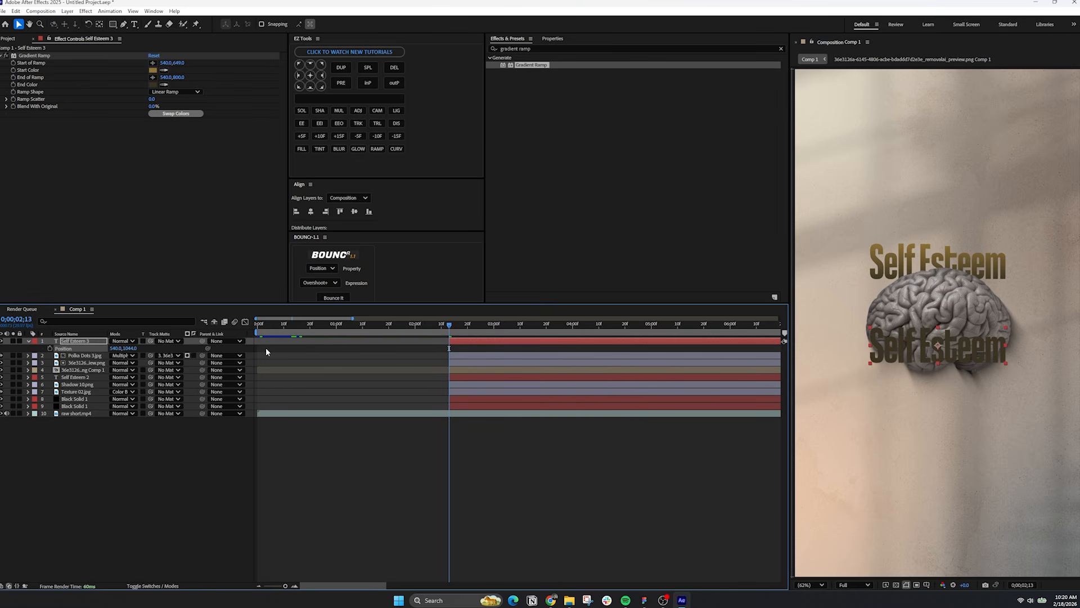
Change the copied text's font style to Regular and its wording to "Self Story".
{"action": "double_click", "coordinate": [76, 341]}
{"action": "left_click", "coordinate": [519, 127]}
{"action": "left_click", "coordinate": [519, 171]}
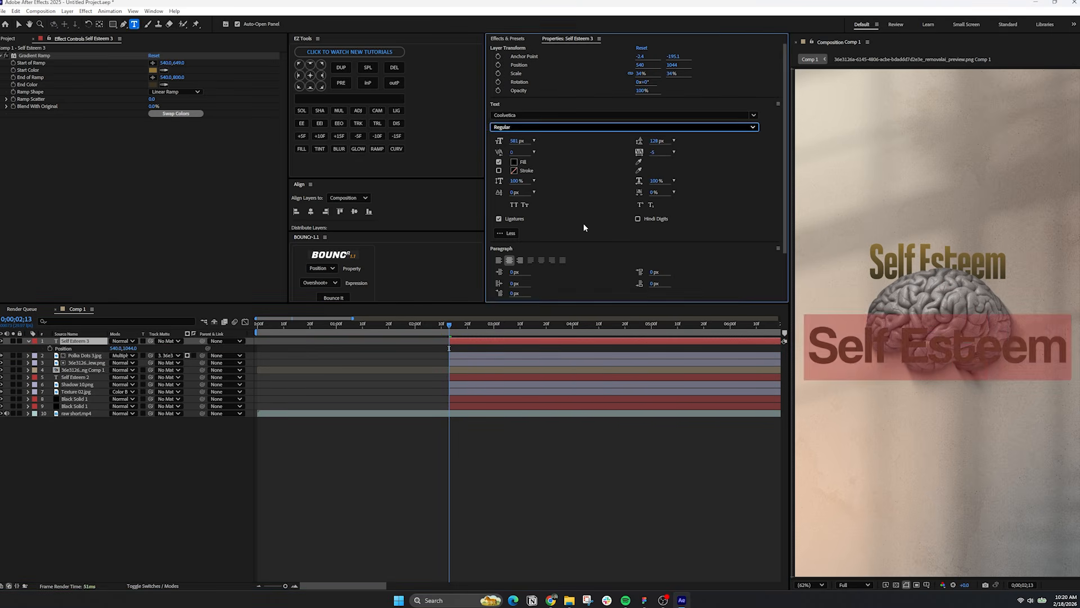
{"action": "type", "text": "Self Story"}
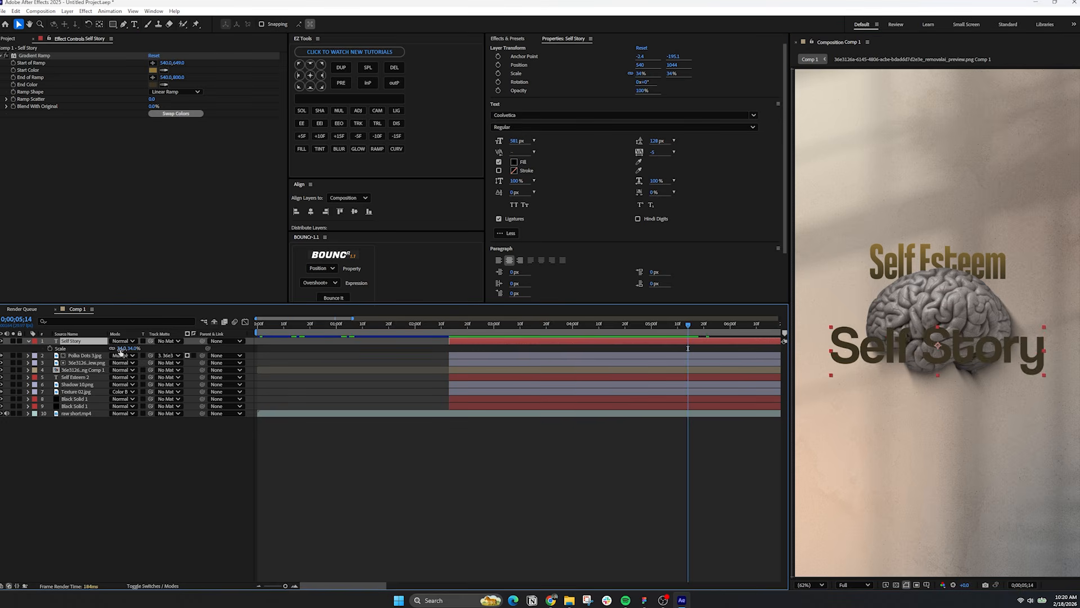
Place Self Story at 14% scale below the brain's right side, with its ramp running from Y 1111 to Y 1187.
{"action": "left_click", "coordinate": [972, 375]}
{"action": "left_click_drag", "start_coordinate": [970, 375], "coordinate": [969, 375]}
{"action": "left_click_drag", "start_coordinate": [176, 64], "coordinate": [332, 90]}
Change the Self Story text's Gradient Ramp to a dark gray start color and a black end color.
{"action": "left_click", "coordinate": [153, 70]}
{"action": "left_click_drag", "start_coordinate": [516, 296], "coordinate": [443, 352]}
{"action": "left_click", "coordinate": [625, 246]}
{"action": "left_click", "coordinate": [152, 84]}
{"action": "left_click", "coordinate": [625, 246]}
Change the Self Story text's font to Edwardian Script ITC.
{"action": "double_click", "coordinate": [606, 341]}
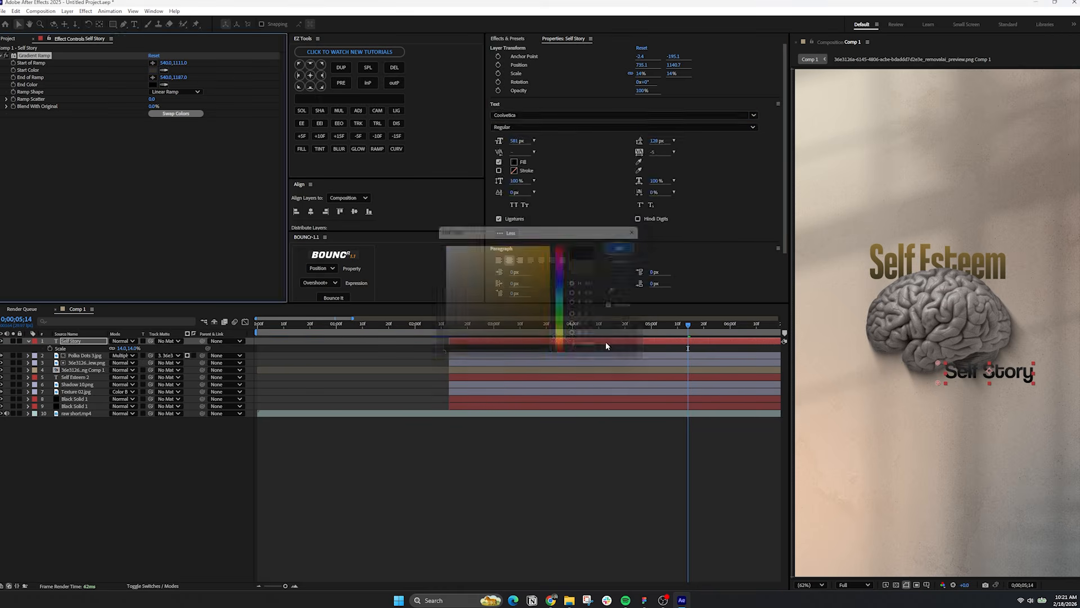
{"action": "left_click", "coordinate": [516, 116]}
{"action": "type", "text": "edwar"}
{"action": "left_click", "coordinate": [529, 137]}
{"action": "left_click", "coordinate": [545, 485]}
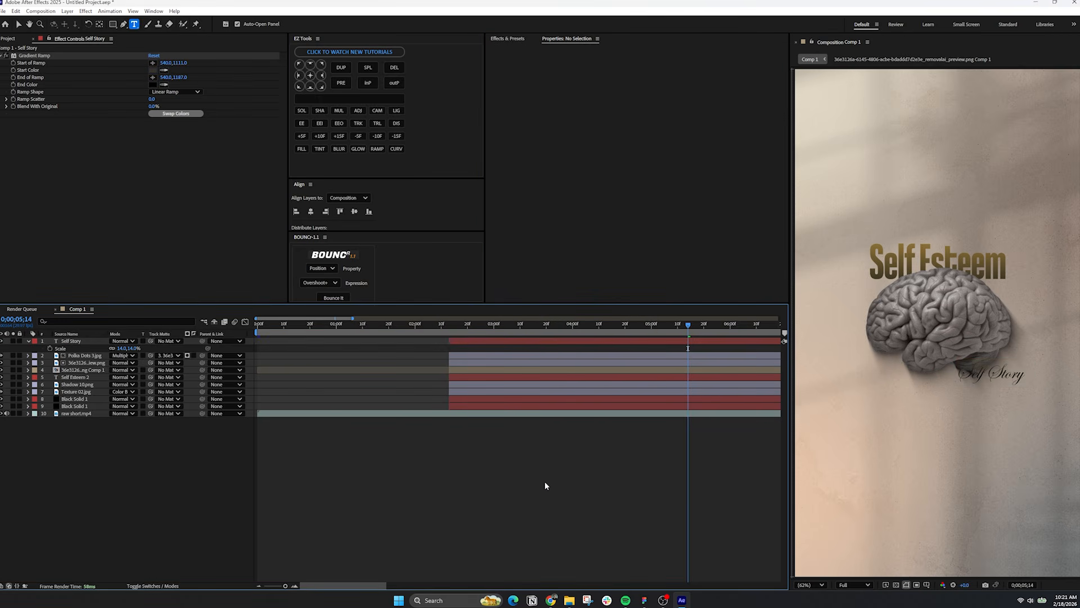
Enlarge Self Story to 51%, position it across the brain's lower edge and place its layer beneath the brain layers.
{"action": "left_click", "coordinate": [79, 341]}
{"action": "left_click_drag", "start_coordinate": [122, 349], "coordinate": [138, 349]}
{"action": "key", "text": "v"}
{"action": "left_click_drag", "start_coordinate": [981, 380], "coordinate": [921, 373]}
{"action": "left_click_drag", "start_coordinate": [85, 342], "coordinate": [92, 378]}
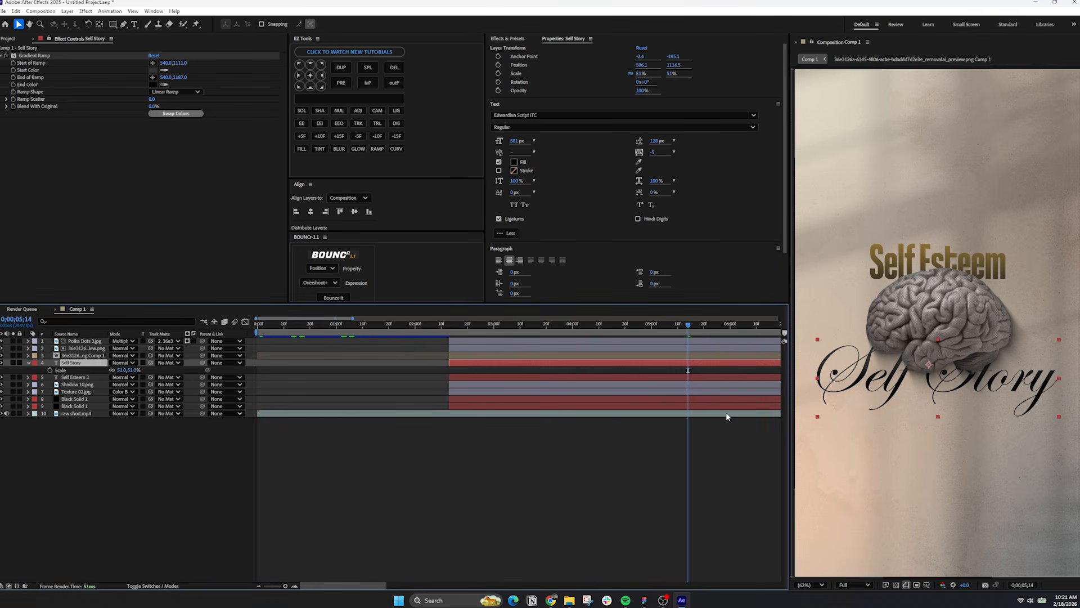
Set the Self Story text's opacity to 40%.
{"action": "left_click", "coordinate": [117, 371]}
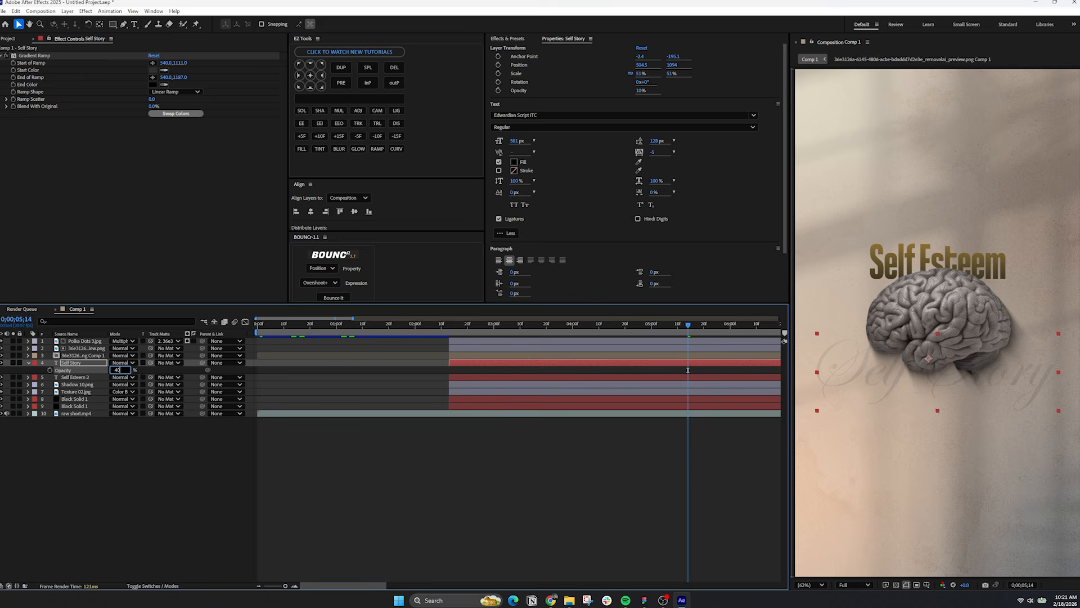
{"action": "type", "text": "40"}
{"action": "key", "text": "Return"}
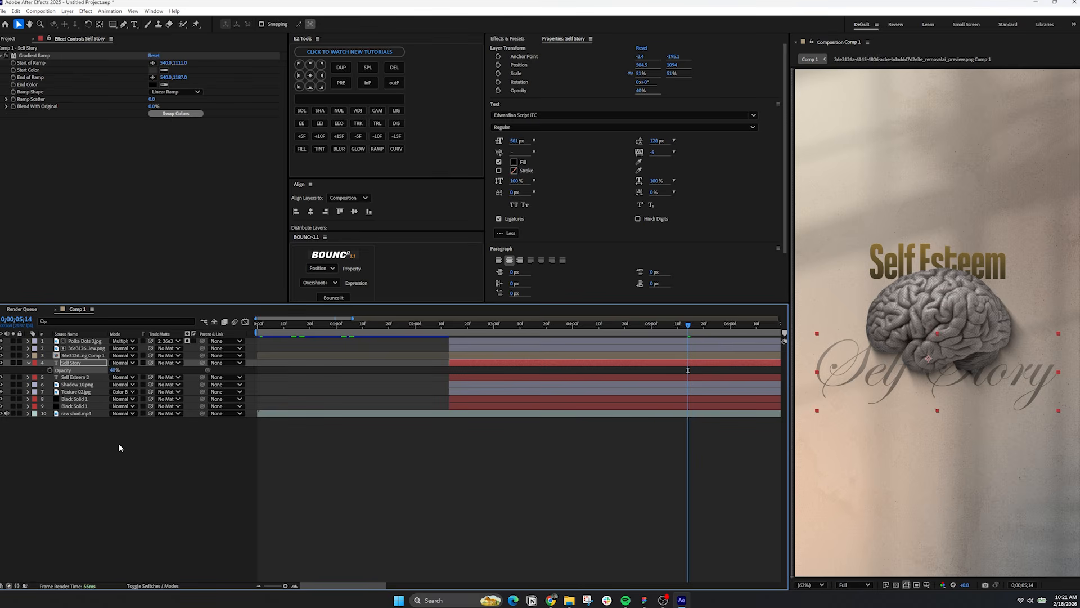
Duplicate the Self Story text and lower the copy to Y 1168.
{"action": "key", "text": "ctrl+d"}
{"action": "key", "text": "p"}
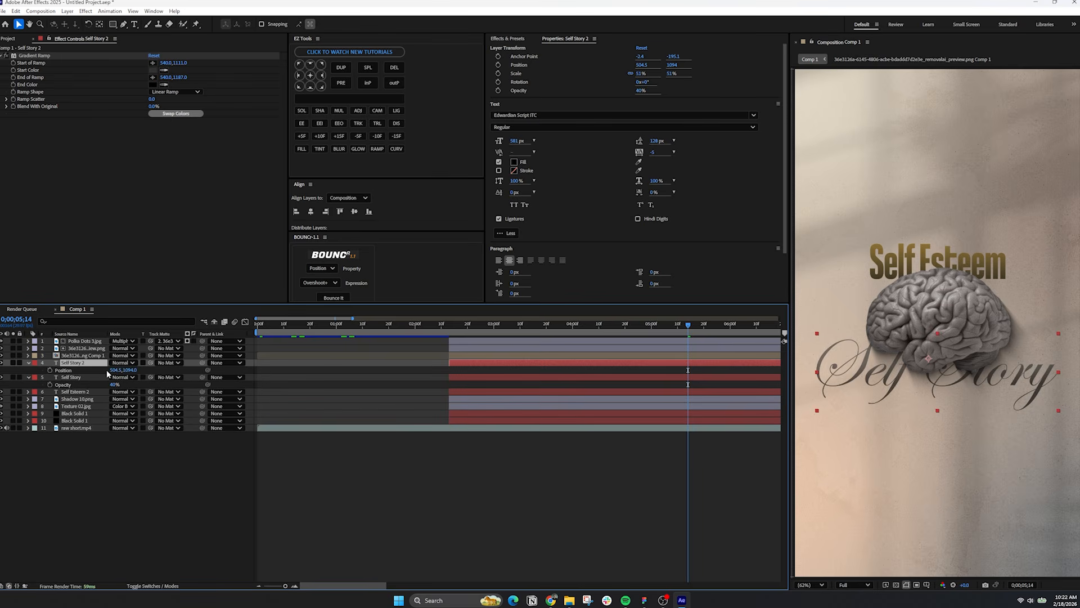
{"action": "left_click_drag", "start_coordinate": [126, 370], "coordinate": [168, 371]}
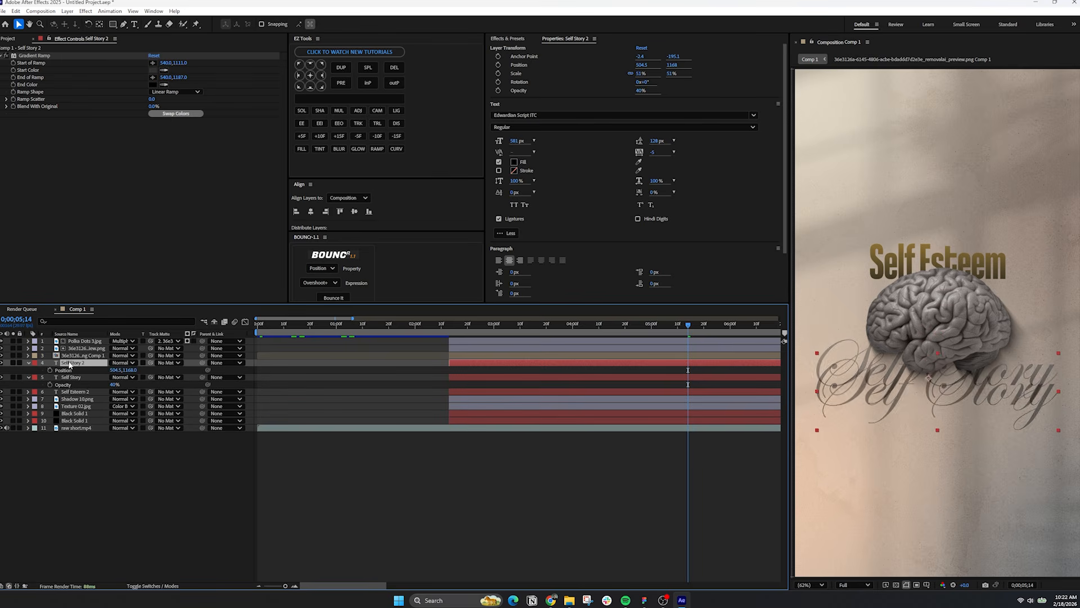
Restyle the copied text as Coolvetica Regular at 100 px and reword it as "What you think of yourself".
{"action": "double_click", "coordinate": [69, 363]}
{"action": "left_click", "coordinate": [528, 115]}
{"action": "type", "text": "cool"}
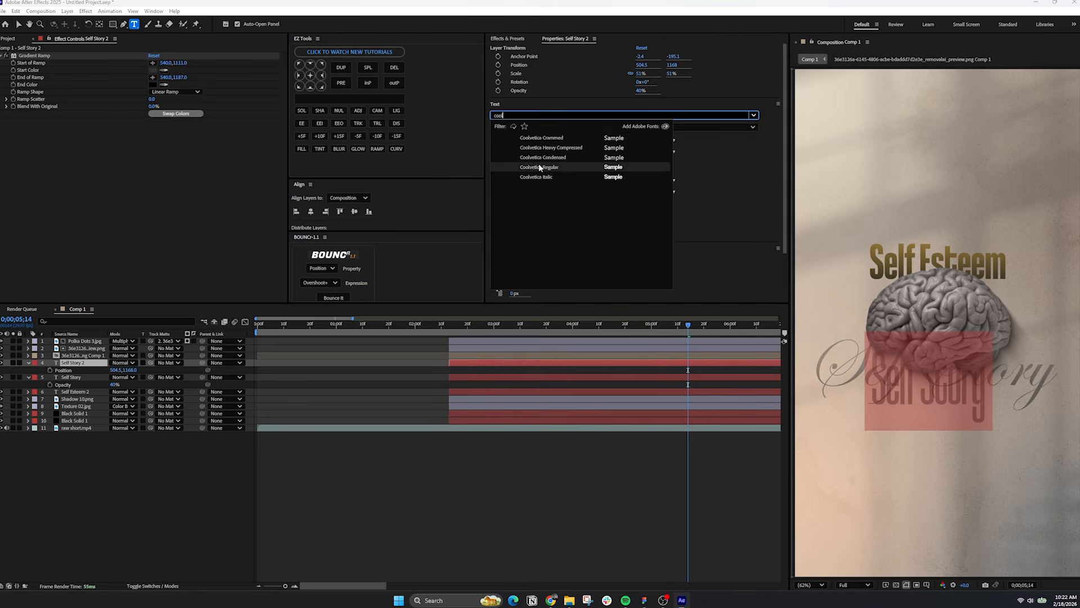
{"action": "left_click", "coordinate": [539, 167]}
{"action": "type", "text": "100"}
{"action": "key", "text": "Return"}
{"action": "type", "text": "W"}
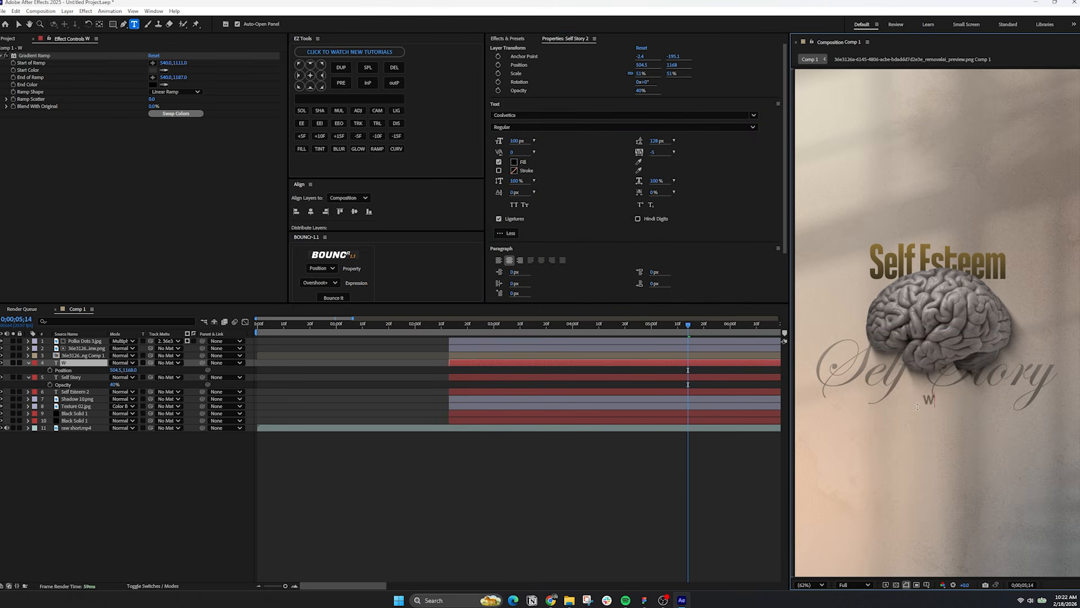
{"action": "type", "text": "hat you think of yourself"}
Set the "What you think of yourself" text to 100% opacity and center it horizontally below the brain.
{"action": "left_click", "coordinate": [83, 363]}
{"action": "key", "text": "t"}
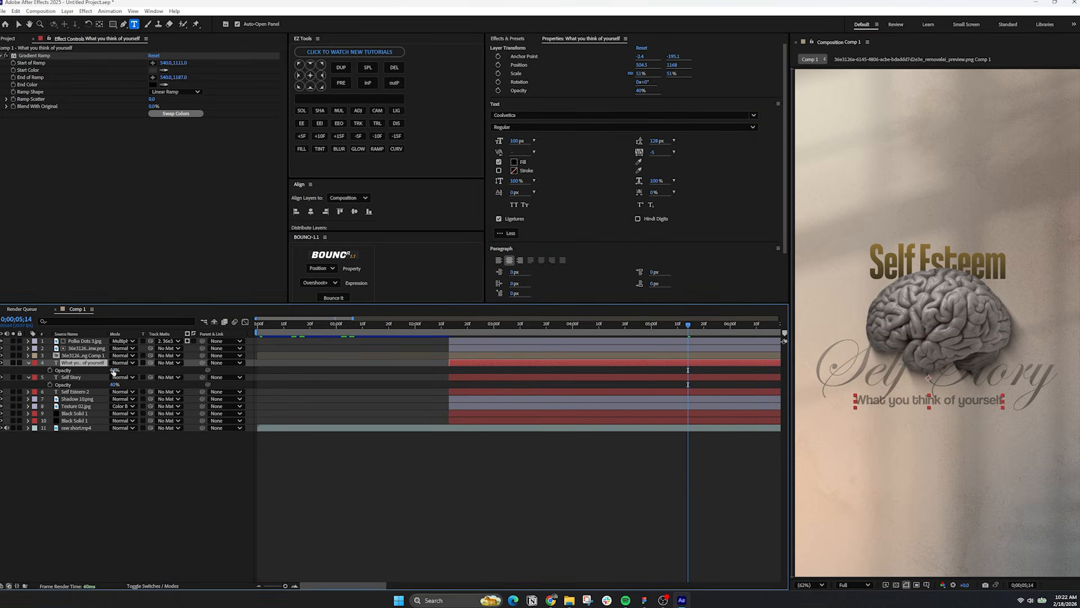
{"action": "left_click_drag", "start_coordinate": [114, 370], "coordinate": [628, 386]}
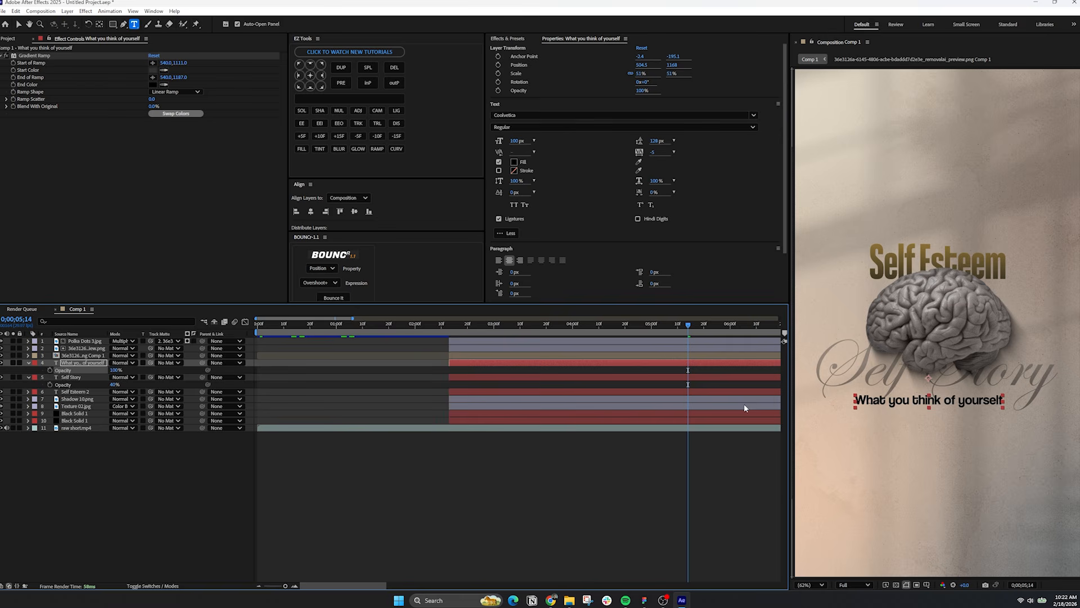
{"action": "key", "text": "v"}
{"action": "left_click_drag", "start_coordinate": [928, 400], "coordinate": [928, 409]}
{"action": "left_click", "coordinate": [310, 212]}
Set the tagline's ramp from Y 1191 to Y 1258, with a light gray start color and end color 3B3B3B.
{"action": "left_click_drag", "start_coordinate": [180, 63], "coordinate": [202, 77]}
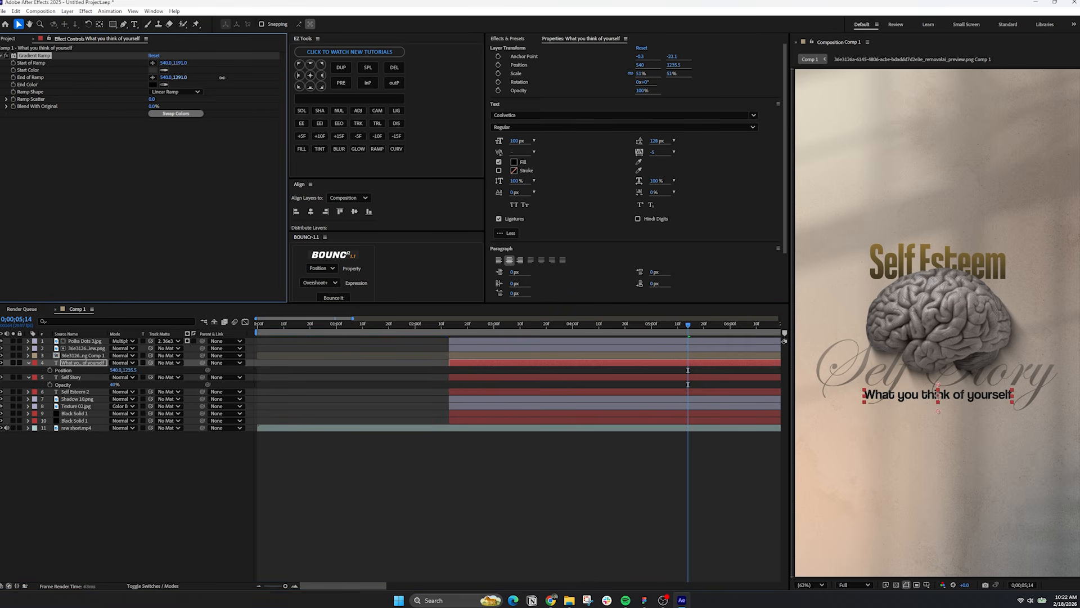
{"action": "left_click", "coordinate": [152, 85]}
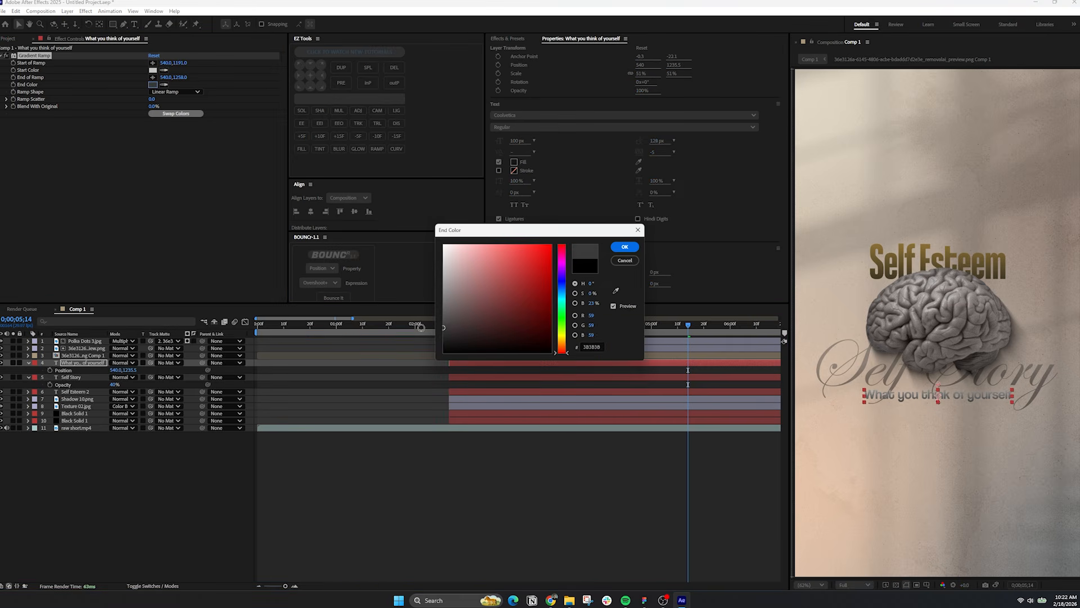
{"action": "left_click", "coordinate": [624, 247]}
Set the tagline's opacity to 50% and its Gradient Ramp start color to 585858.
{"action": "key", "text": "t"}
{"action": "left_click", "coordinate": [117, 370]}
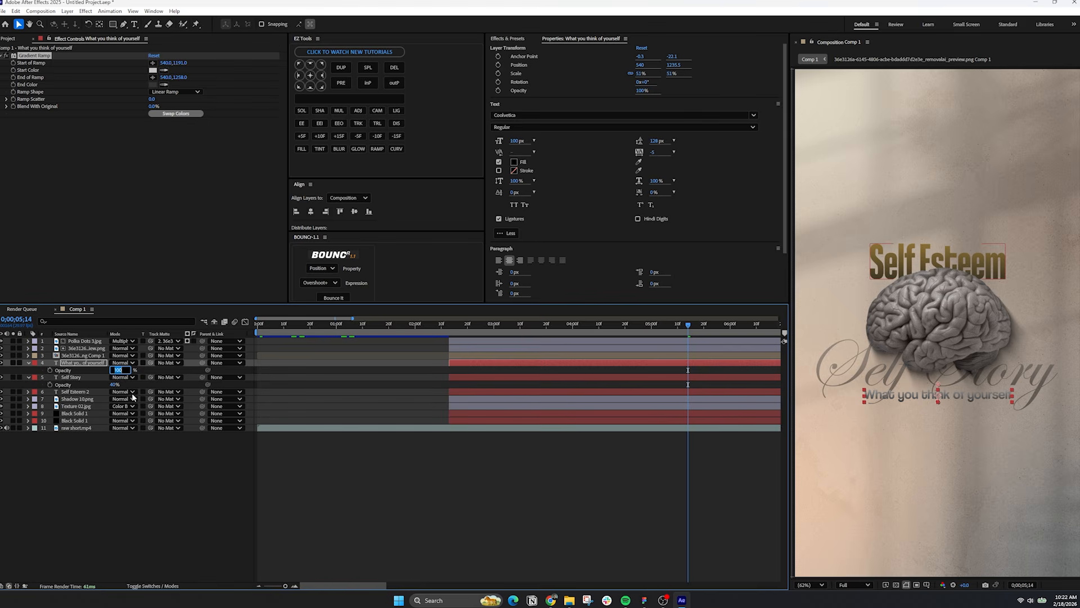
{"action": "key", "text": "Return"}
{"action": "left_click", "coordinate": [152, 70]}
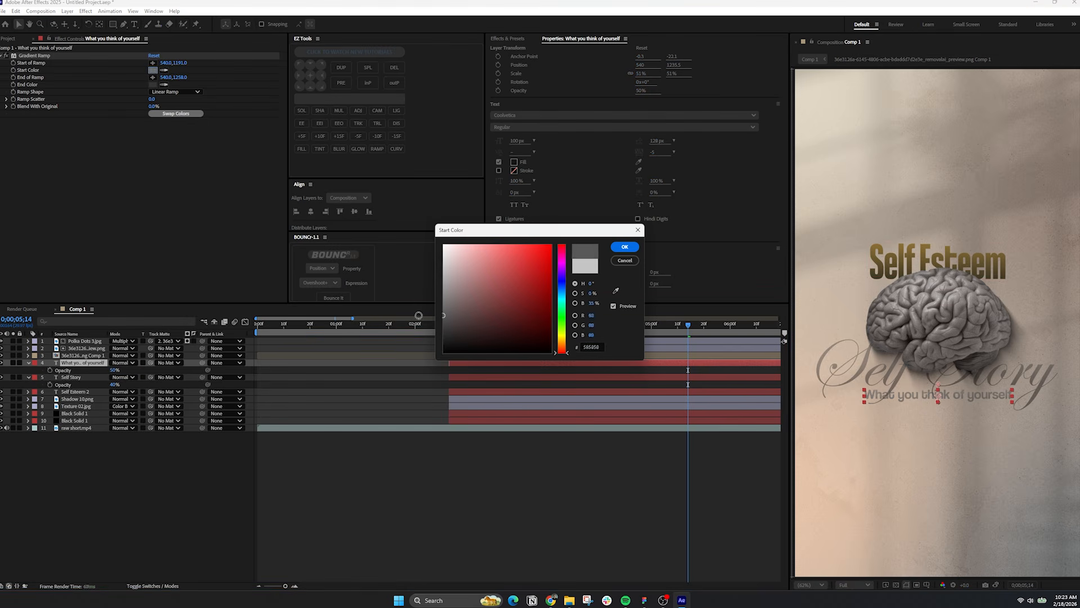
{"action": "left_click", "coordinate": [624, 247]}
Move the "What you think of yourself" tagline down to Y 1297.5.
{"action": "key", "text": "p"}
{"action": "mouse_move", "coordinate": [937, 395]}
{"action": "left_mouse_down"}
{"action": "mouse_move", "coordinate": [938, 422]}
{"action": "mouse_move", "coordinate": [938, 412]}
{"action": "left_mouse_up"}
{"action": "left_click", "coordinate": [416, 497]}
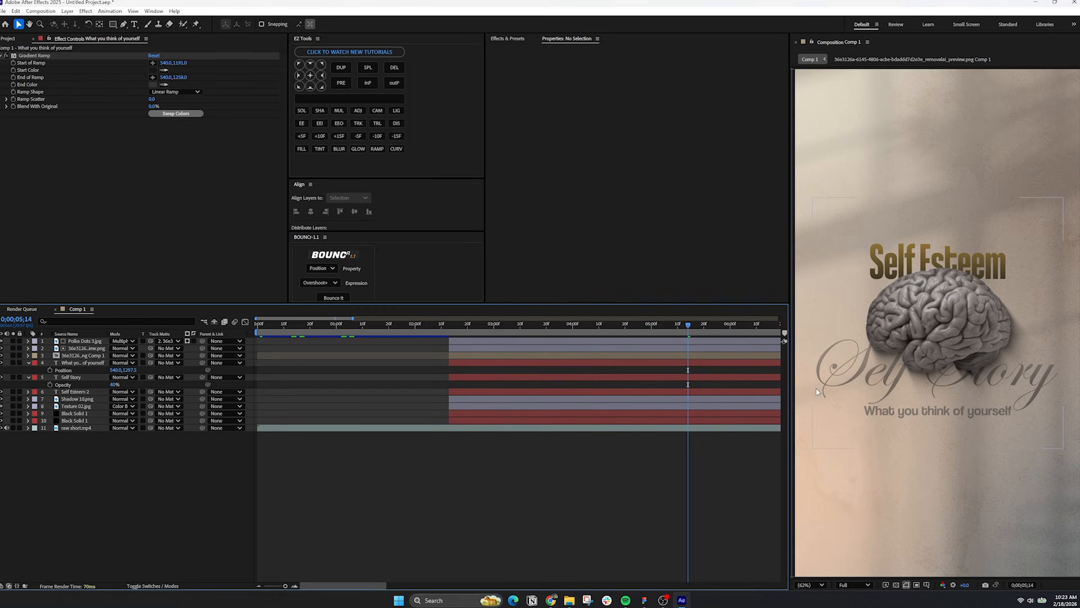
Scale the Self Story text to 45% and insert a wide gap between its two words.
{"action": "left_click", "coordinate": [77, 376]}
{"action": "type", "text": "s"}
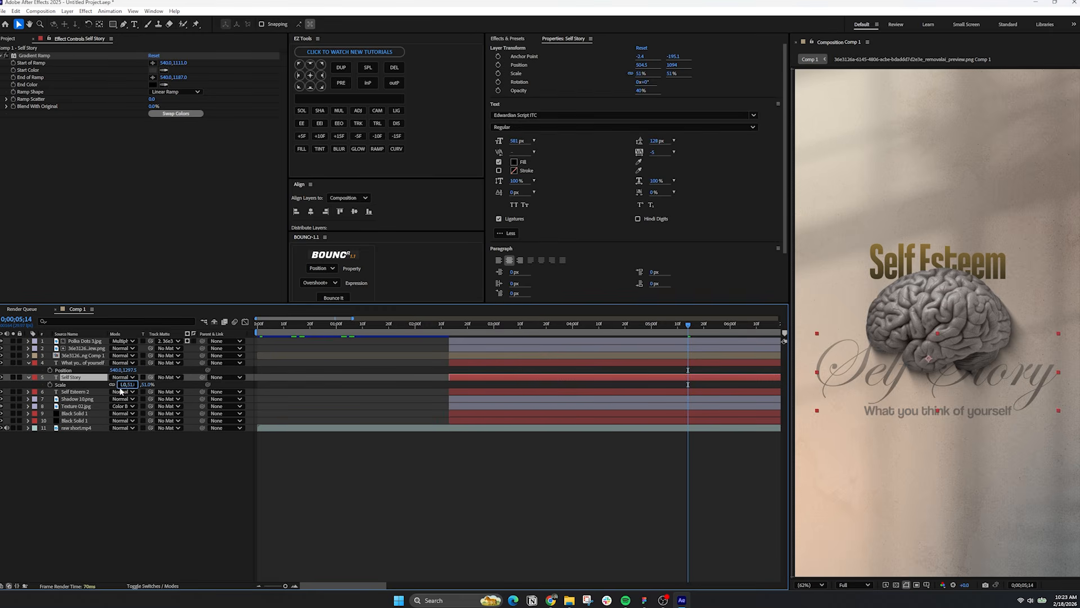
{"action": "type", "text": "45"}
{"action": "key", "text": "Return"}
{"action": "key", "text": "ctrl+t"}
{"action": "left_click", "coordinate": [920, 379]}
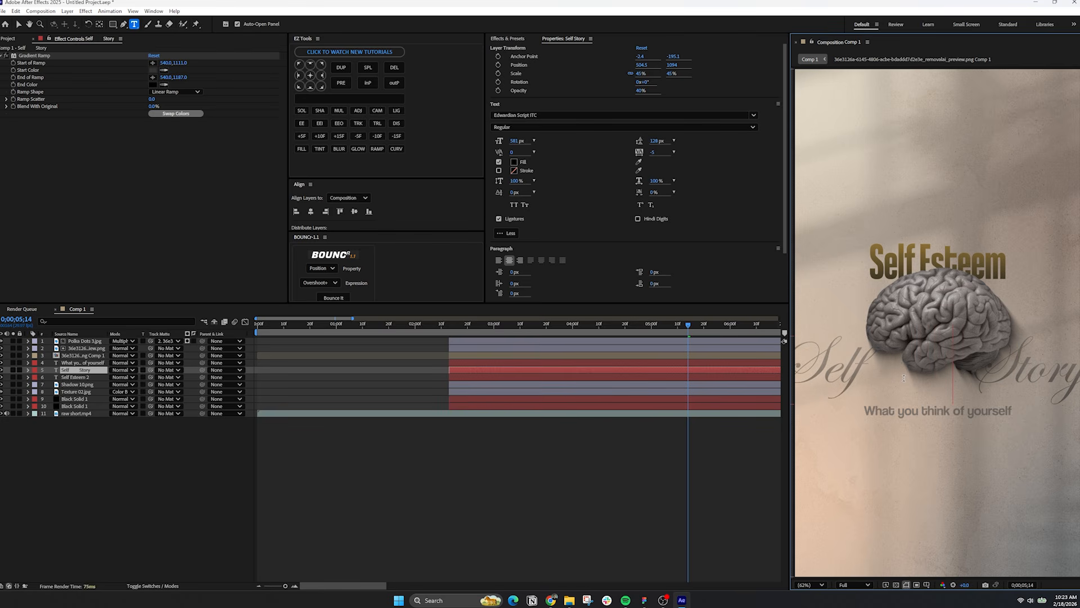
Raise Self Story so its words flank the brain, and move the "What you think of yourself" tagline up to Y 1175.5.
{"action": "left_click_drag", "start_coordinate": [129, 377], "coordinate": [43, 393]}
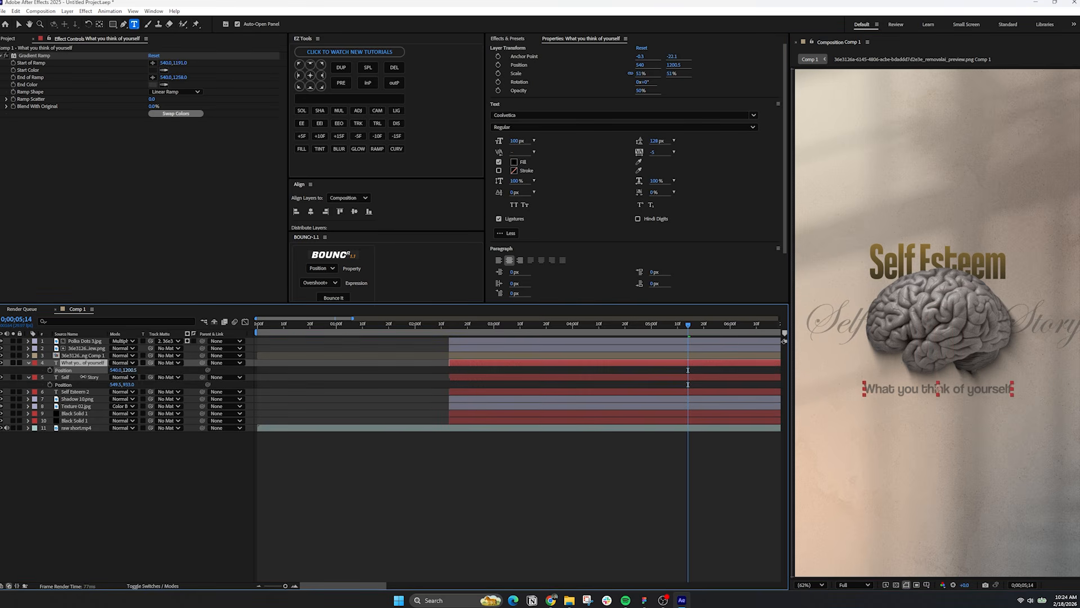
{"action": "left_click_drag", "start_coordinate": [113, 371], "coordinate": [68, 379]}
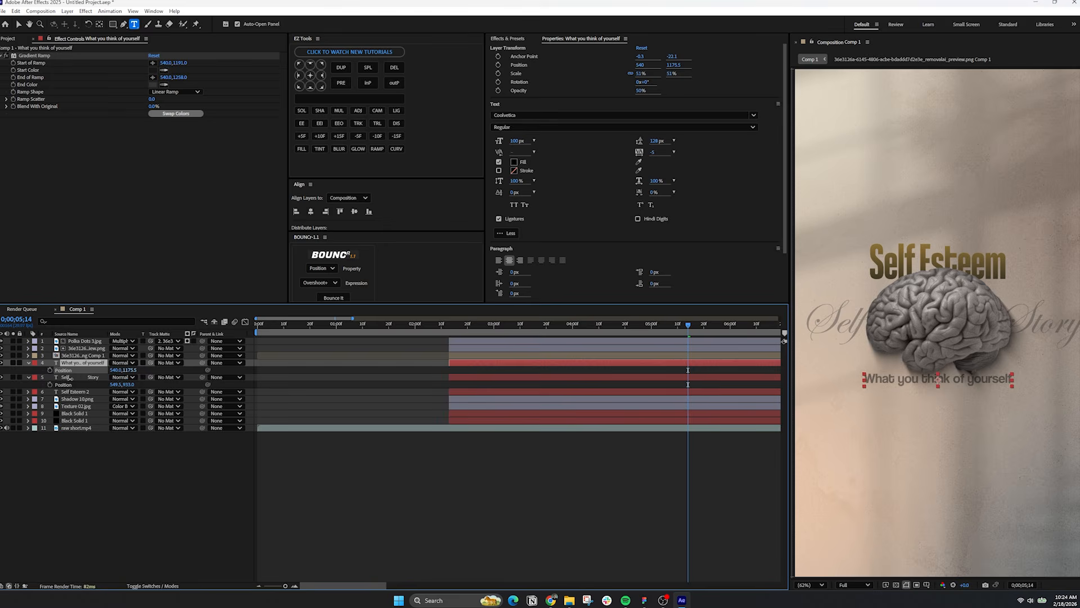
In the browser, search Google Images for "pen png hd", copy a horizontal black pen image and paste it into the Removal.AI background remover.
{"action": "left_click", "coordinate": [300, 478]}
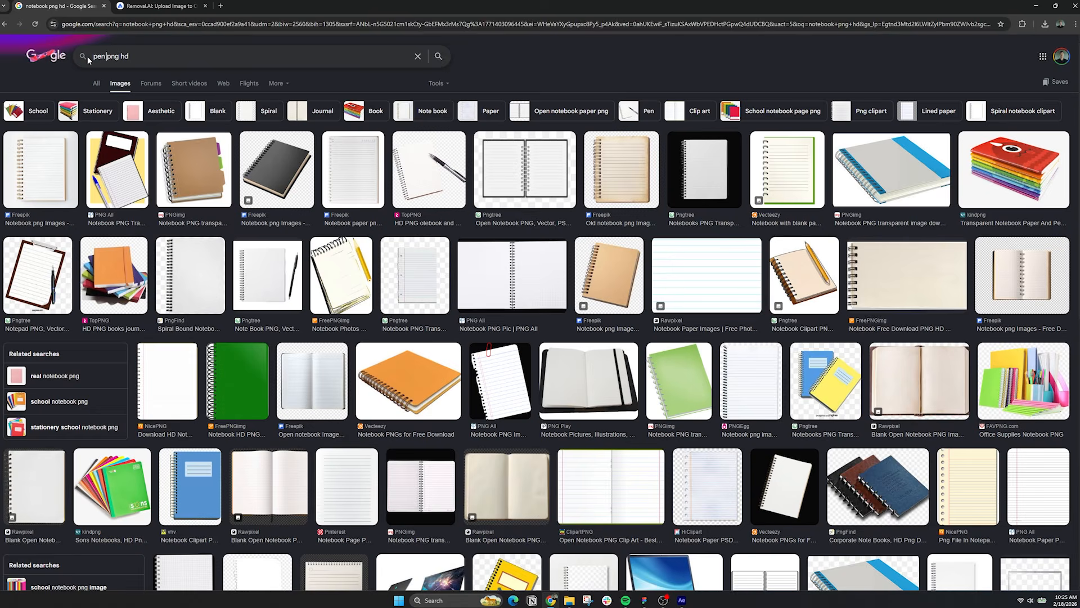
{"action": "type", "text": "pen png hd"}
{"action": "key", "text": "Return"}
{"action": "left_click", "coordinate": [135, 163]}
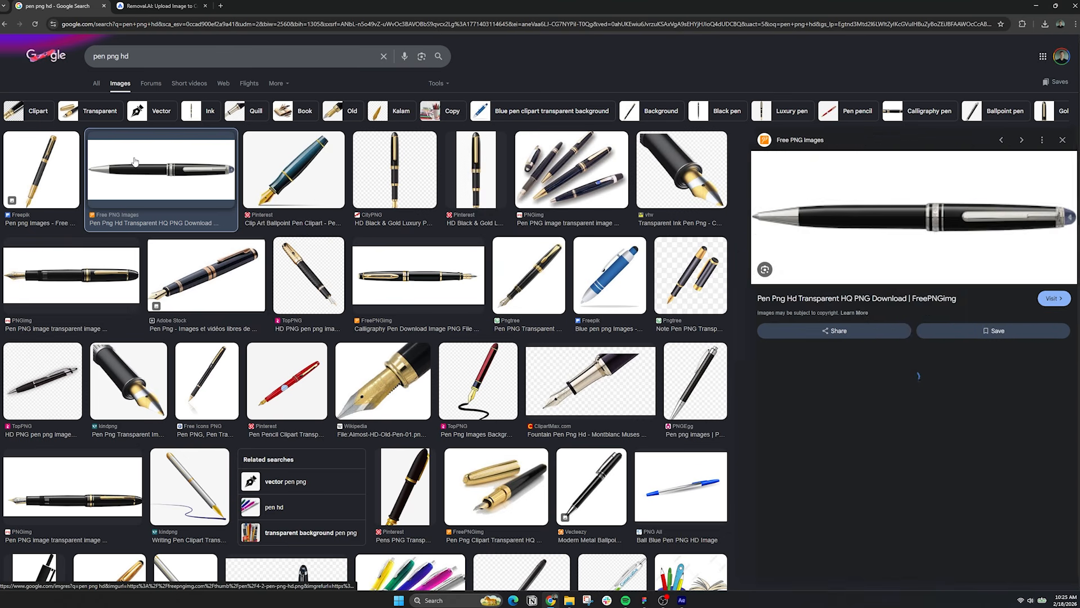
{"action": "right_click", "coordinate": [844, 205]}
{"action": "left_click", "coordinate": [883, 356]}
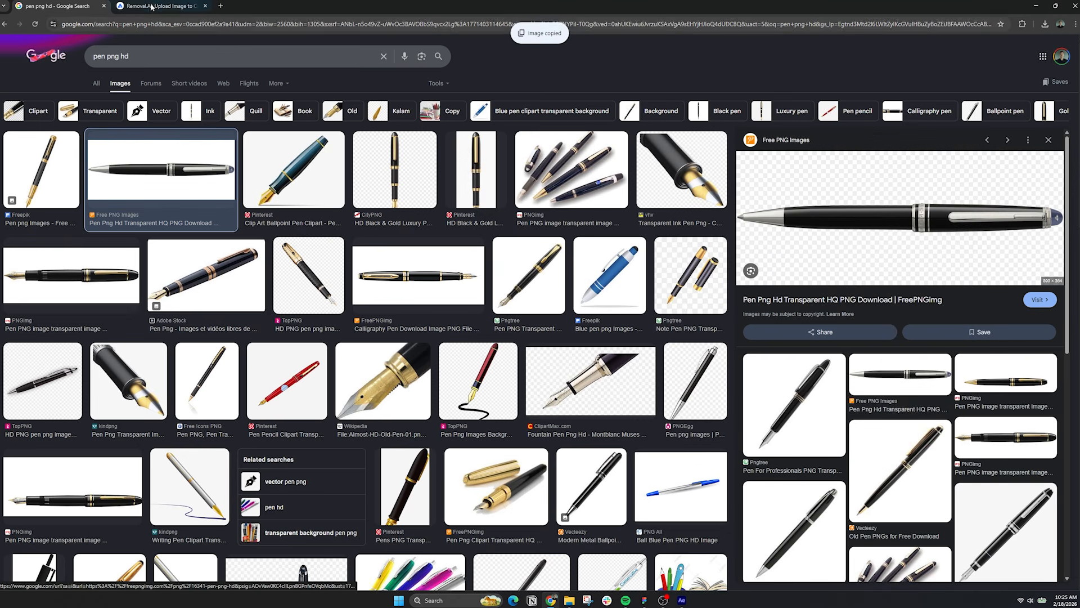
{"action": "key", "text": "ctrl+Tab"}
{"action": "key", "text": "ctrl+v"}
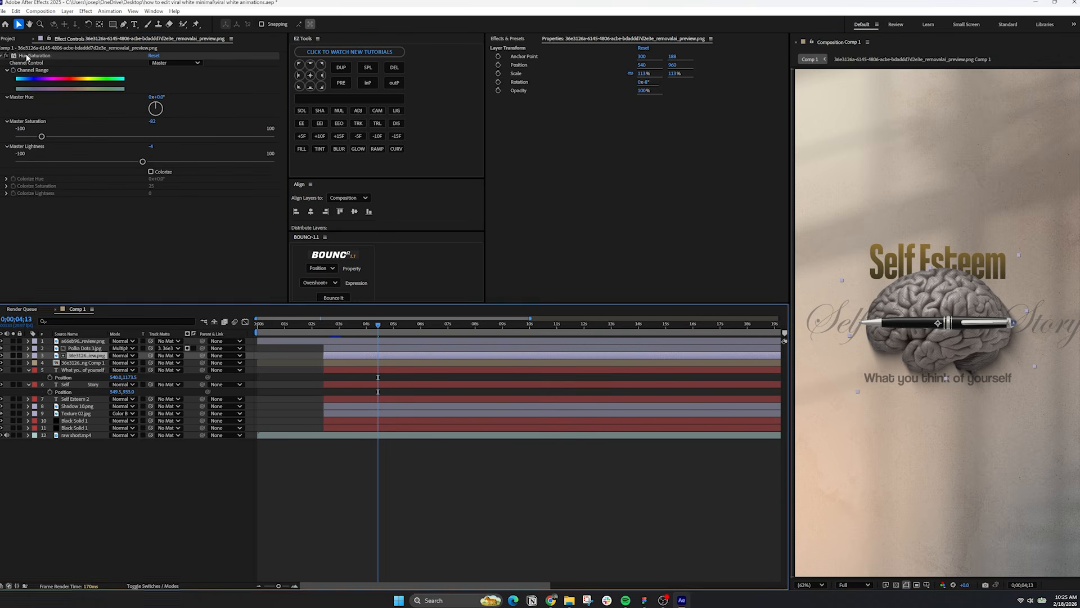
Copy the brain layer's Hue/Saturation effect onto the pen image layer in After Effects.
{"action": "left_click", "coordinate": [24, 55]}
{"action": "left_click", "coordinate": [77, 341]}
{"action": "key", "text": "ctrl+v"}
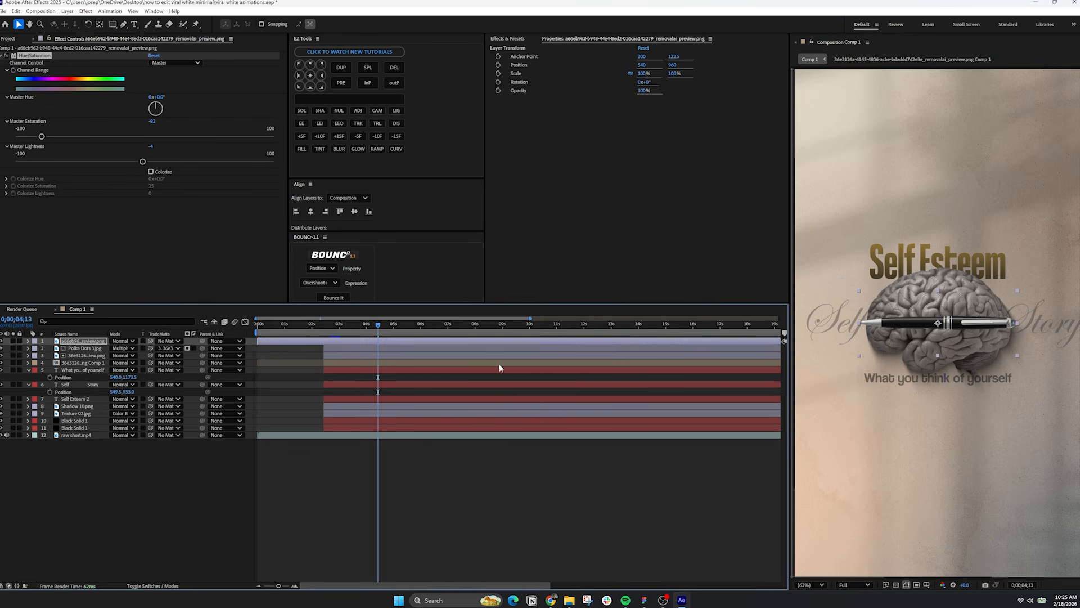
Rotate the pen to -10°, move it to the lower-right corner of the composition and scale it to 182%.
{"action": "key", "text": "r"}
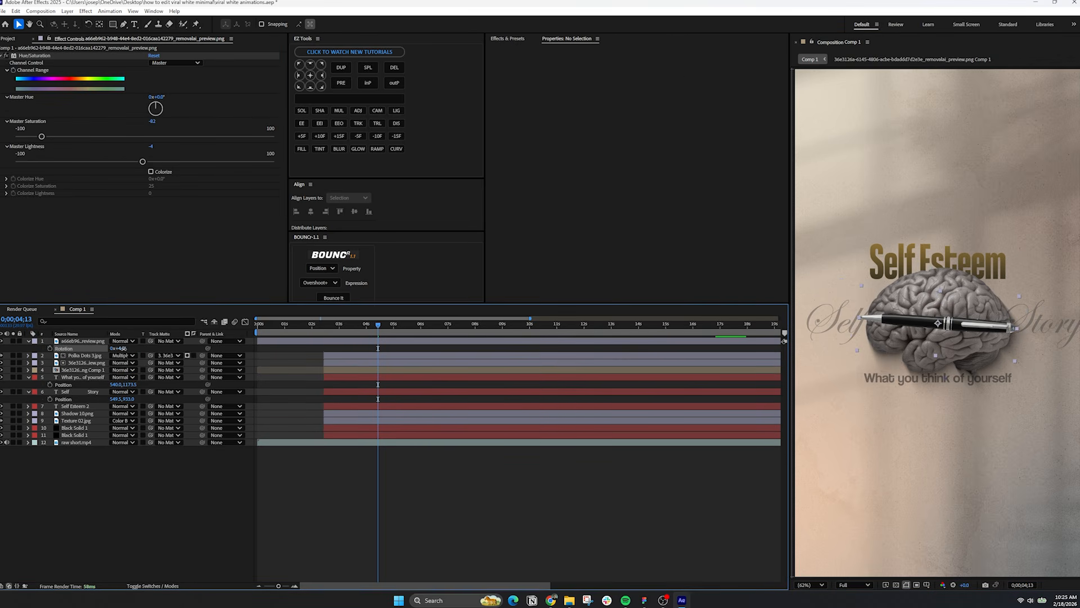
{"action": "left_click_drag", "start_coordinate": [125, 348], "coordinate": [126, 349]}
{"action": "left_click_drag", "start_coordinate": [939, 323], "coordinate": [976, 533]}
{"action": "key", "text": "s"}
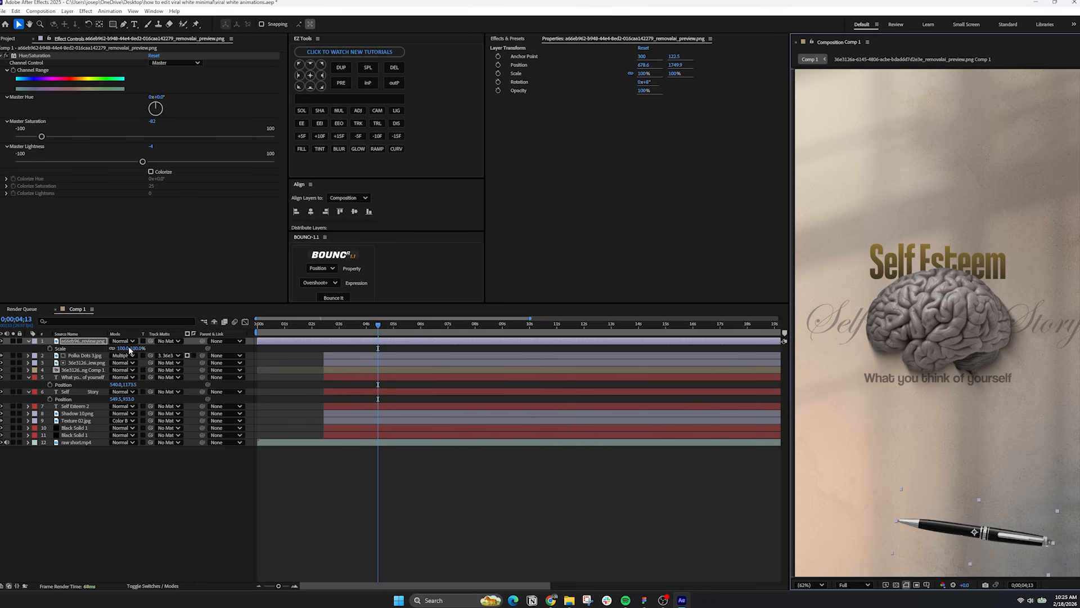
{"action": "left_click_drag", "start_coordinate": [127, 349], "coordinate": [151, 347]}
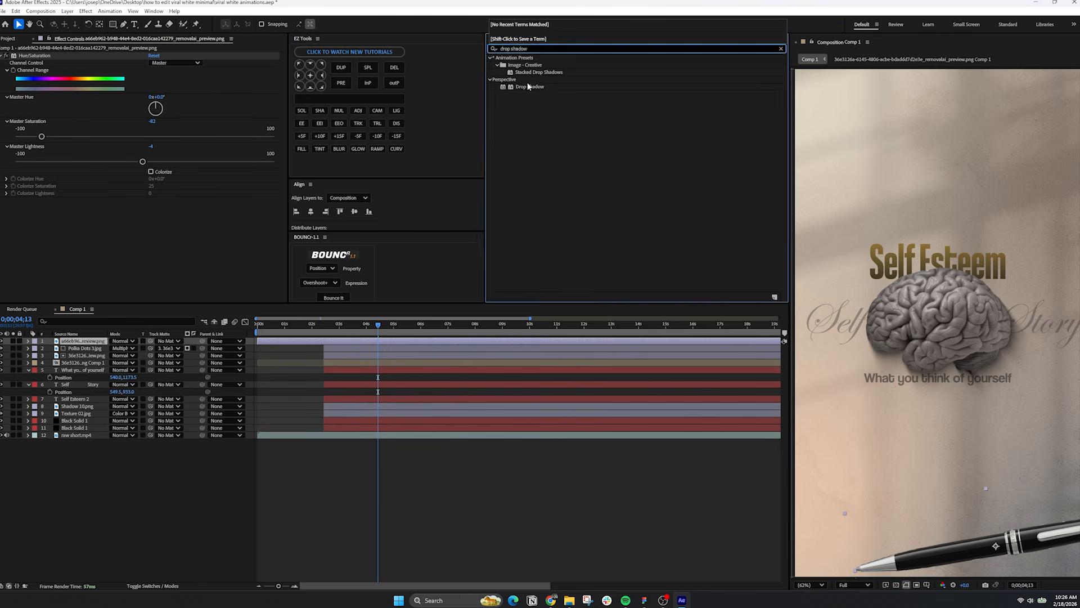
Add a Drop Shadow with distance 33 and softness 27, plus a Gaussian Blur of 9.8, to the pen.
{"action": "double_click", "coordinate": [528, 86]}
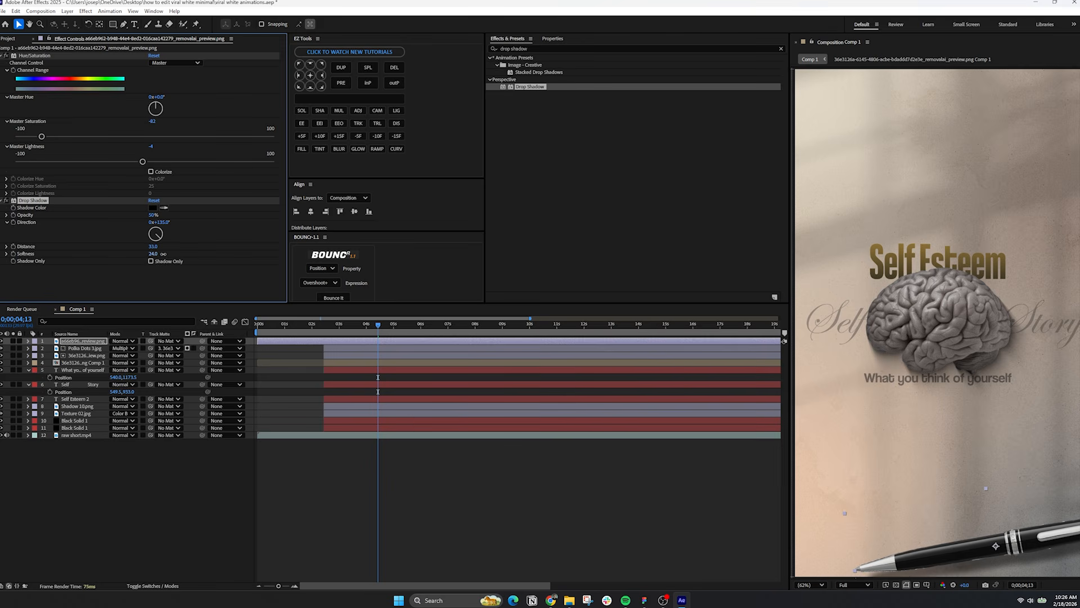
{"action": "type", "text": "gauss"}
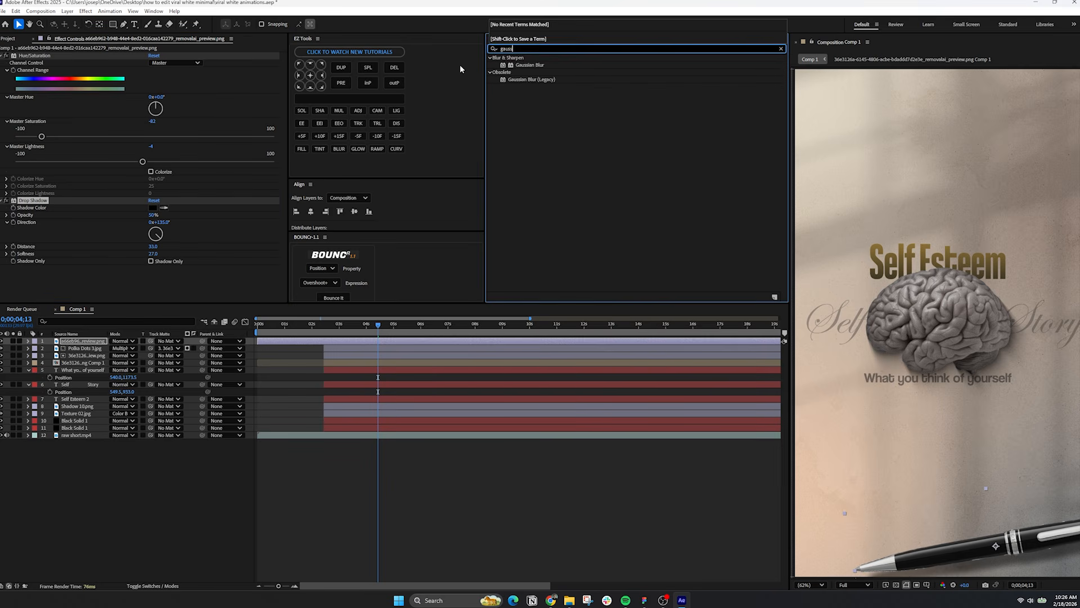
{"action": "left_click_drag", "start_coordinate": [526, 64], "coordinate": [502, 74]}
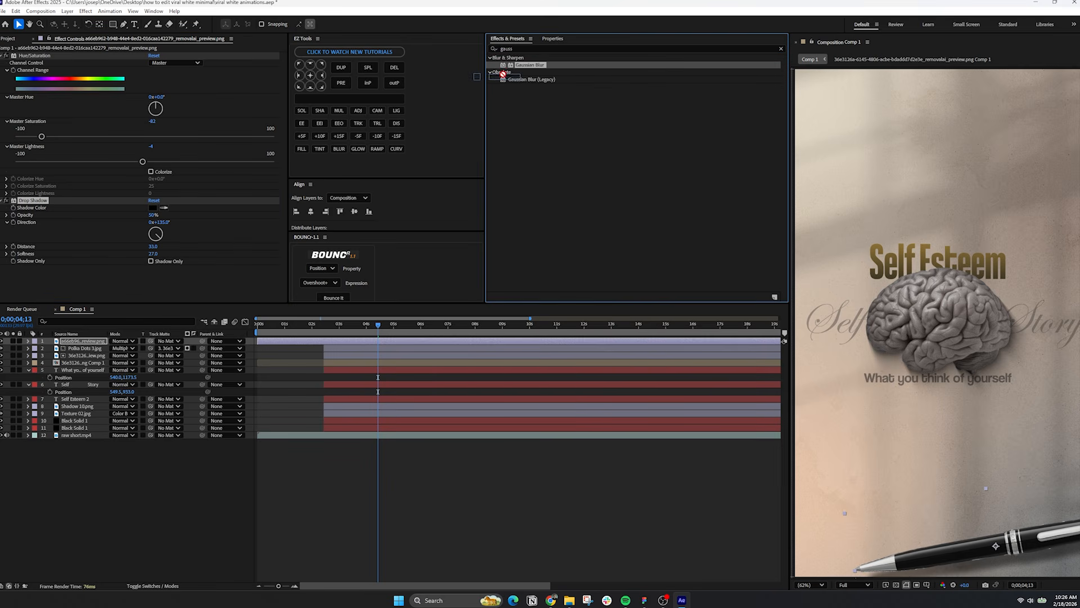
{"action": "left_click_drag", "start_coordinate": [150, 235], "coordinate": [164, 281]}
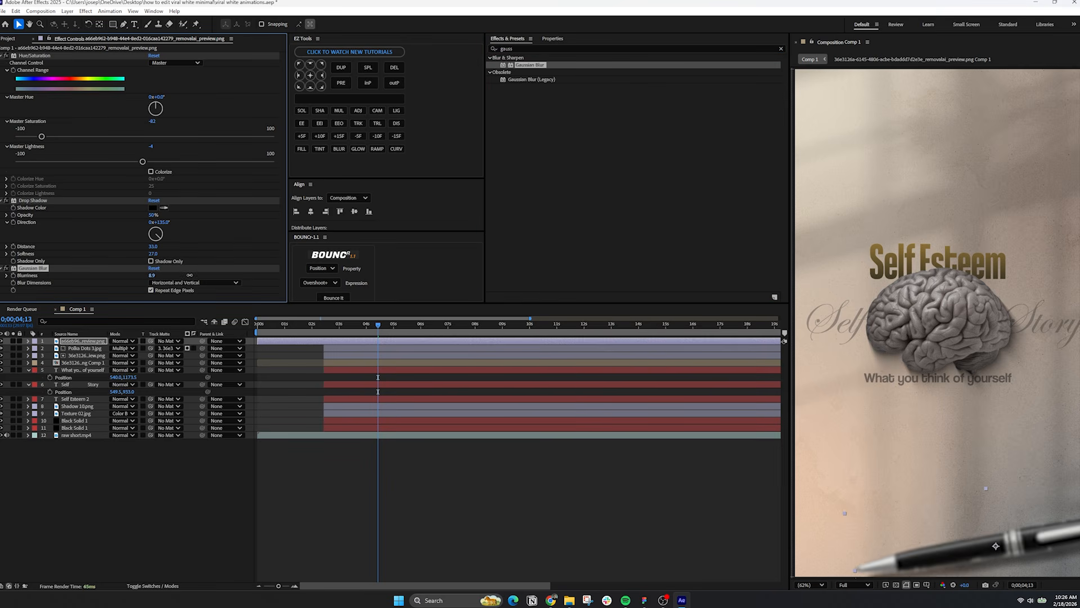
{"action": "right_click", "coordinate": [91, 341]}
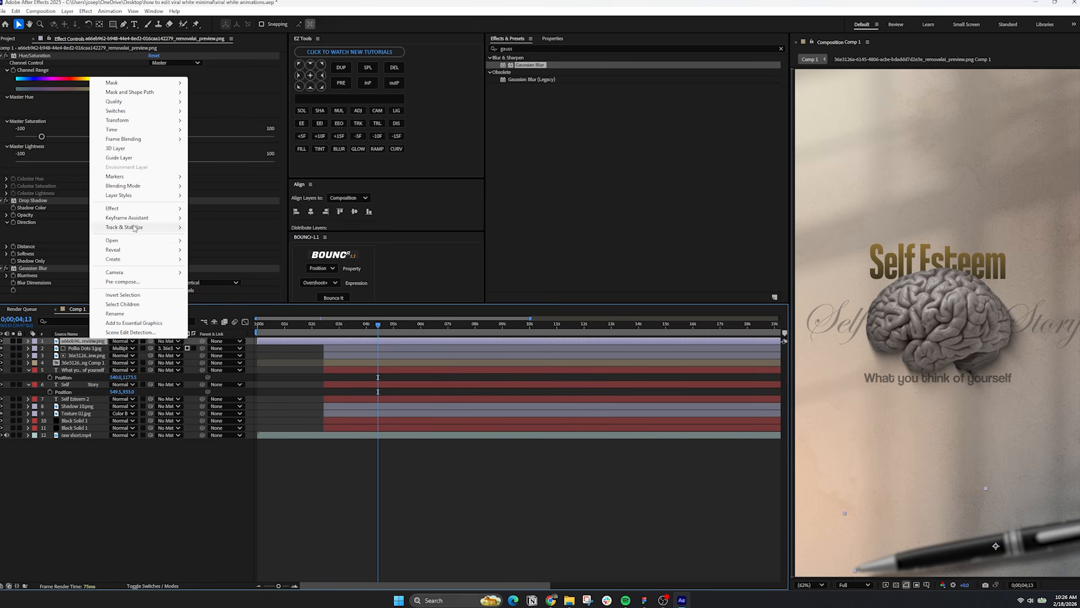
{"action": "mouse_move", "coordinate": [140, 202]}
{"action": "left_click", "coordinate": [224, 237]}
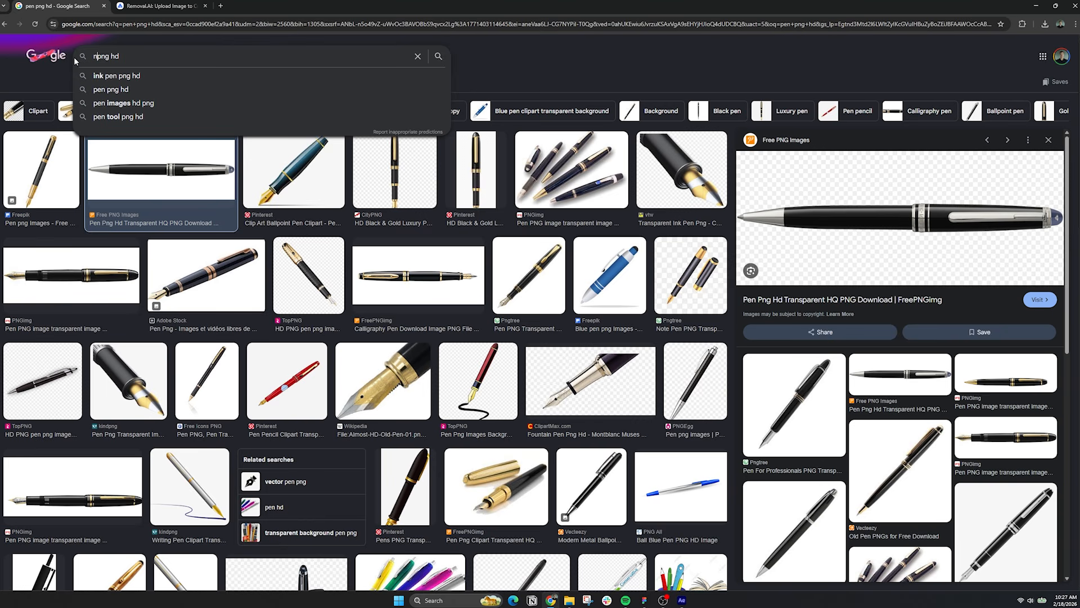
In the browser, search Google Images for a notebook PNG, copy the black spiral notebook and paste it into the Removal.AI background remover.
{"action": "type", "text": "notebook"}
{"action": "key", "text": "Return"}
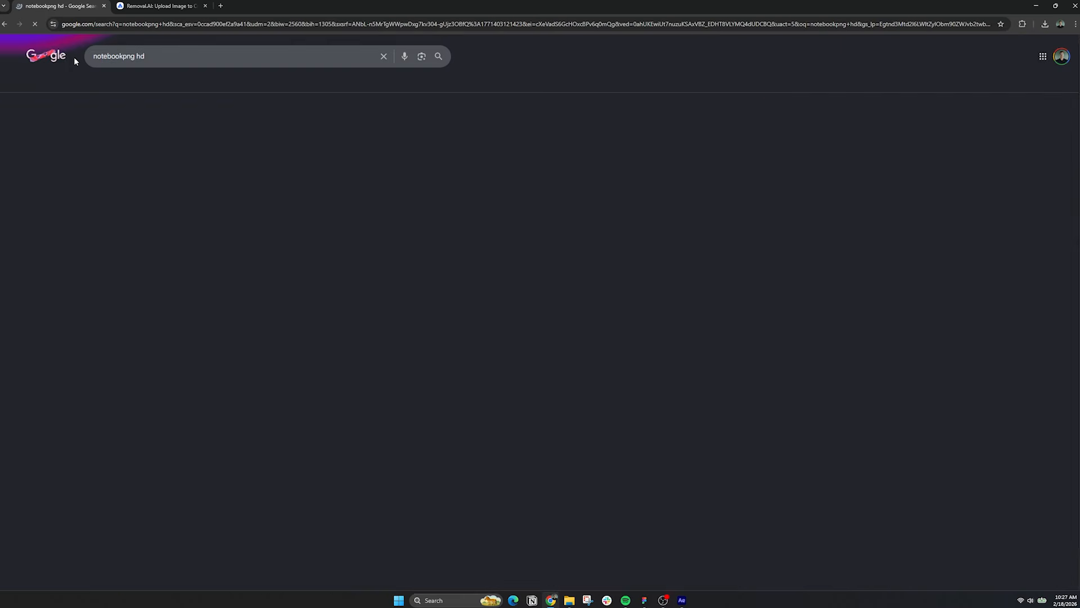
{"action": "left_click", "coordinate": [495, 186]}
{"action": "right_click", "coordinate": [843, 256]}
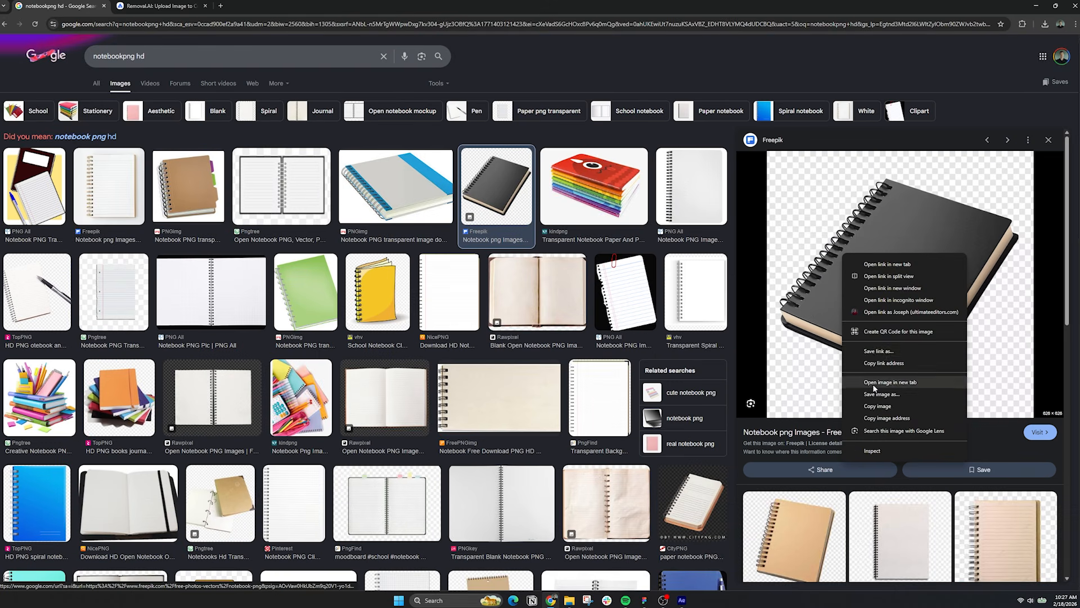
{"action": "left_click", "coordinate": [872, 405]}
{"action": "key", "text": "ctrl+Tab"}
{"action": "key", "text": "ctrl+v"}
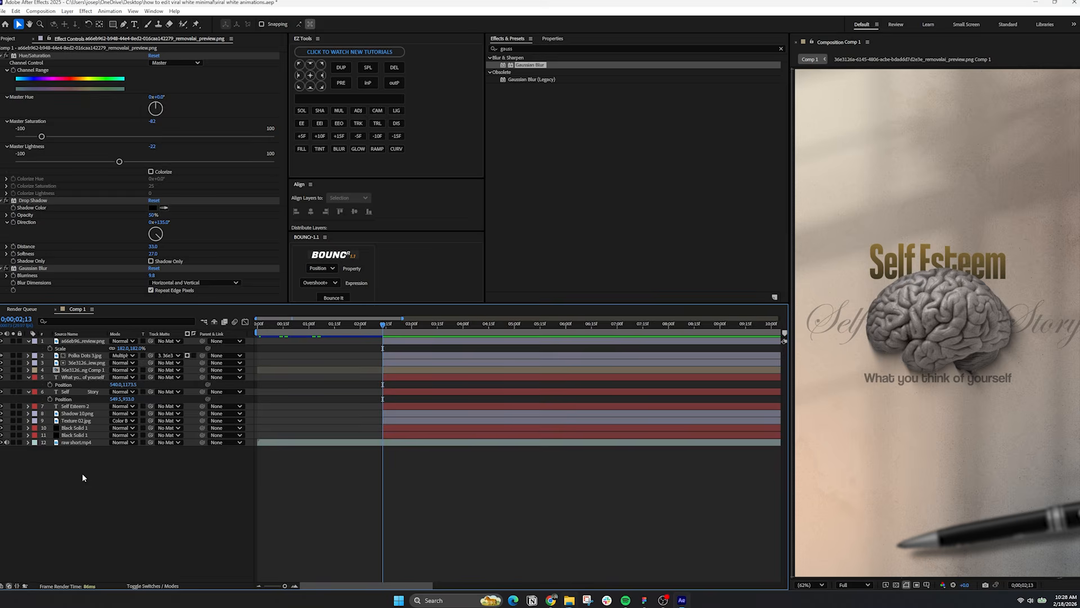
Copy the pen's Hue/Saturation, Drop Shadow and Gaussian Blur onto the notebook in After Effects, and place it rotated in the composition's upper-left corner.
{"action": "key", "text": "s"}
{"action": "left_click", "coordinate": [79, 355]}
{"action": "left_click", "coordinate": [27, 64]}
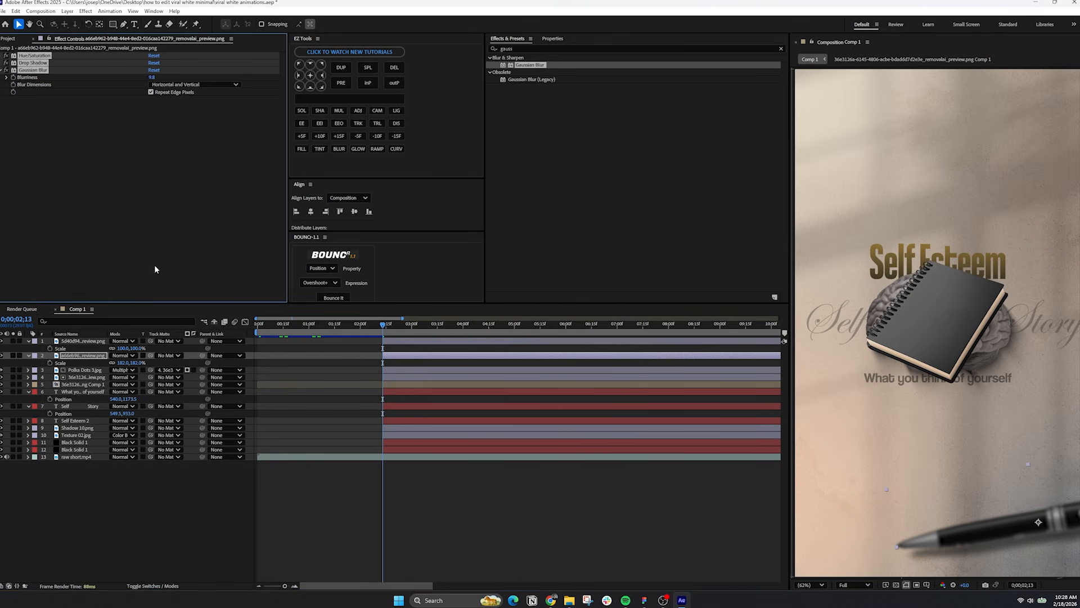
{"action": "left_click", "coordinate": [397, 341]}
{"action": "key", "text": "ctrl+v"}
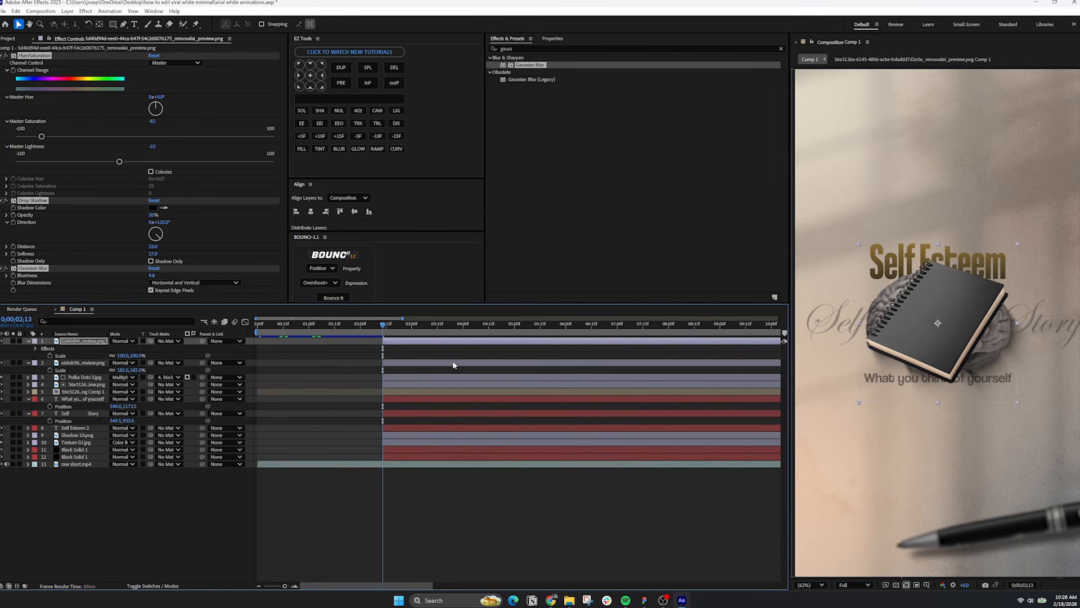
{"action": "key", "text": "r"}
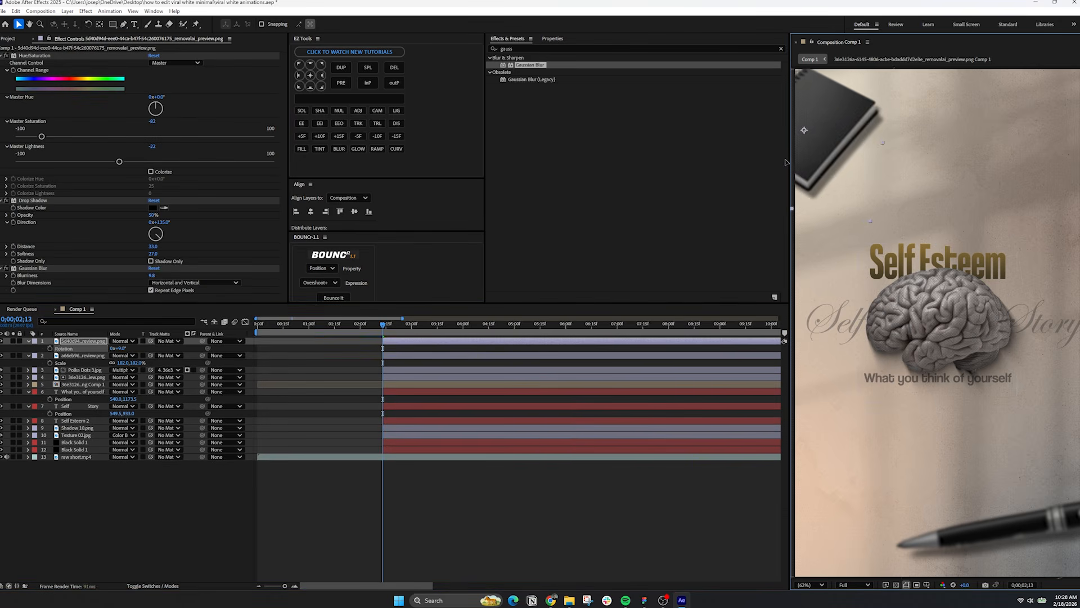
{"action": "left_click_drag", "start_coordinate": [162, 241], "coordinate": [142, 253]}
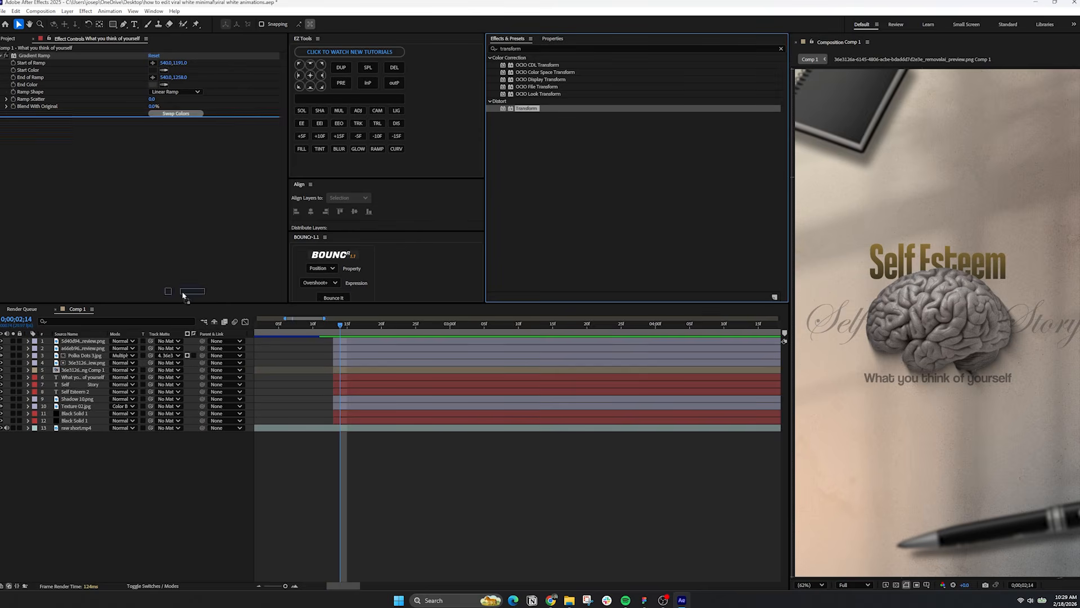
Add Transform and Gaussian Blur effects to the Self Esteem text and keyframe position, opacity and blurriness at 0;00;03;27.
{"action": "left_click_drag", "start_coordinate": [182, 295], "coordinate": [82, 391]}
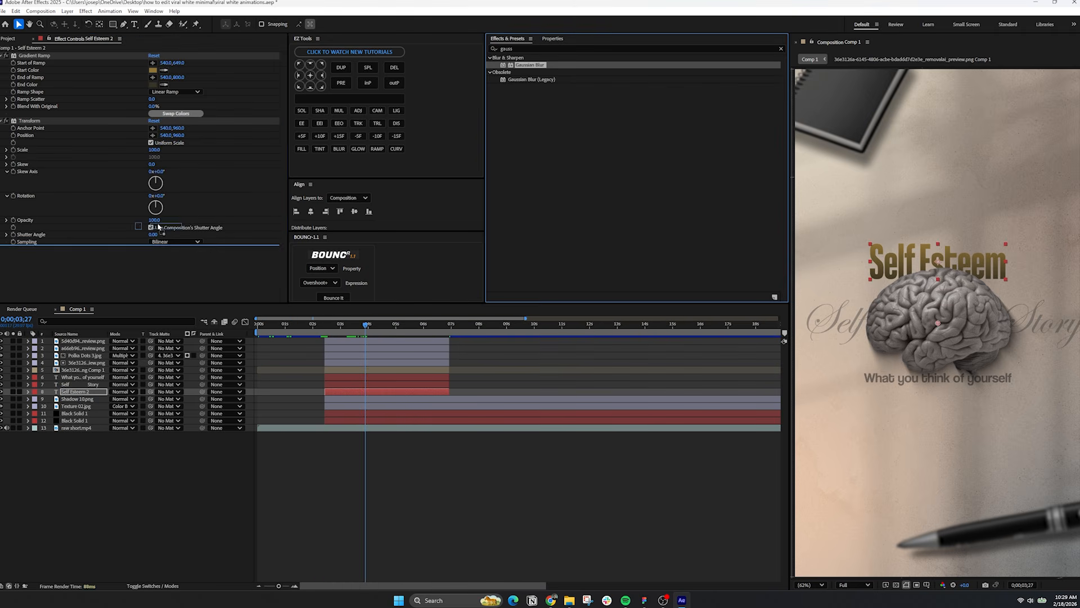
{"action": "left_click_drag", "start_coordinate": [530, 65], "coordinate": [145, 241]}
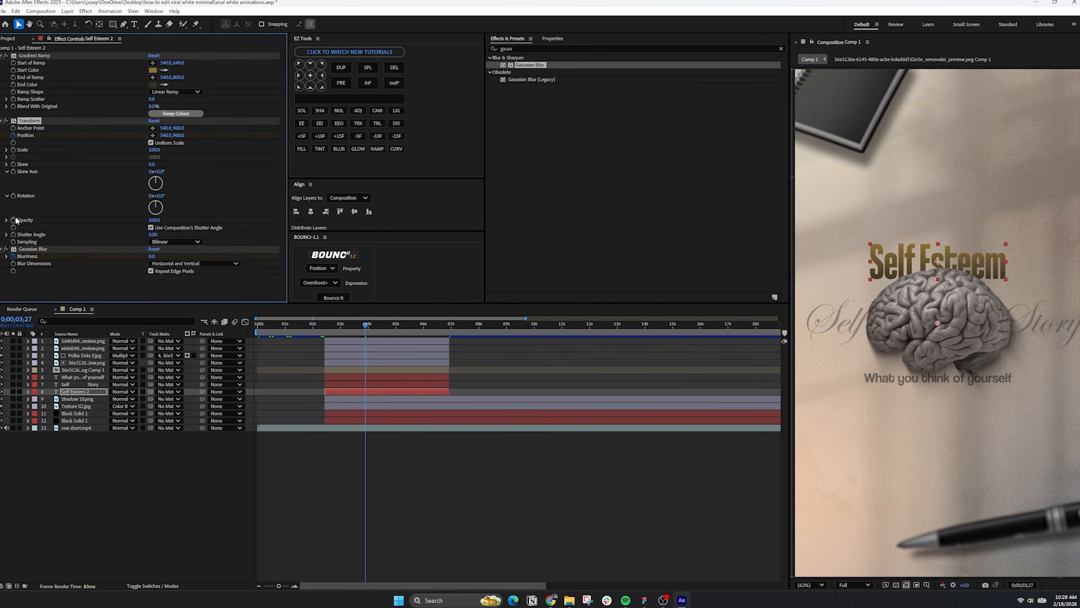
At the Self Esteem layer's start, set Transform position Y to 987, opacity to 0 and blurriness to 15 without repeating edge pixels.
{"action": "key", "text": "i"}
{"action": "left_click", "coordinate": [152, 256]}
{"action": "type", "text": "15"}
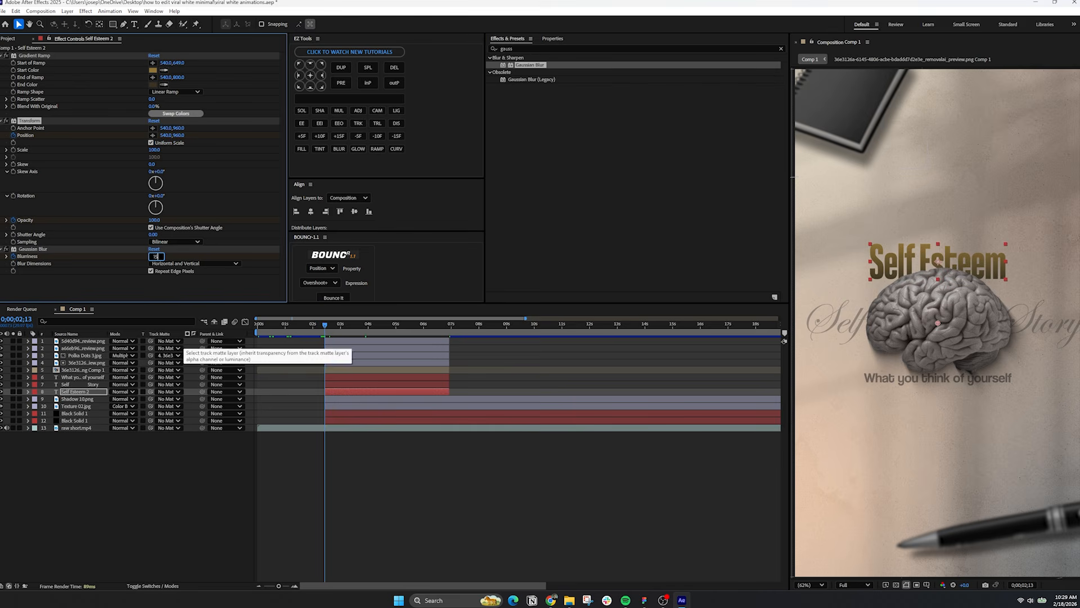
{"action": "key", "text": "Return"}
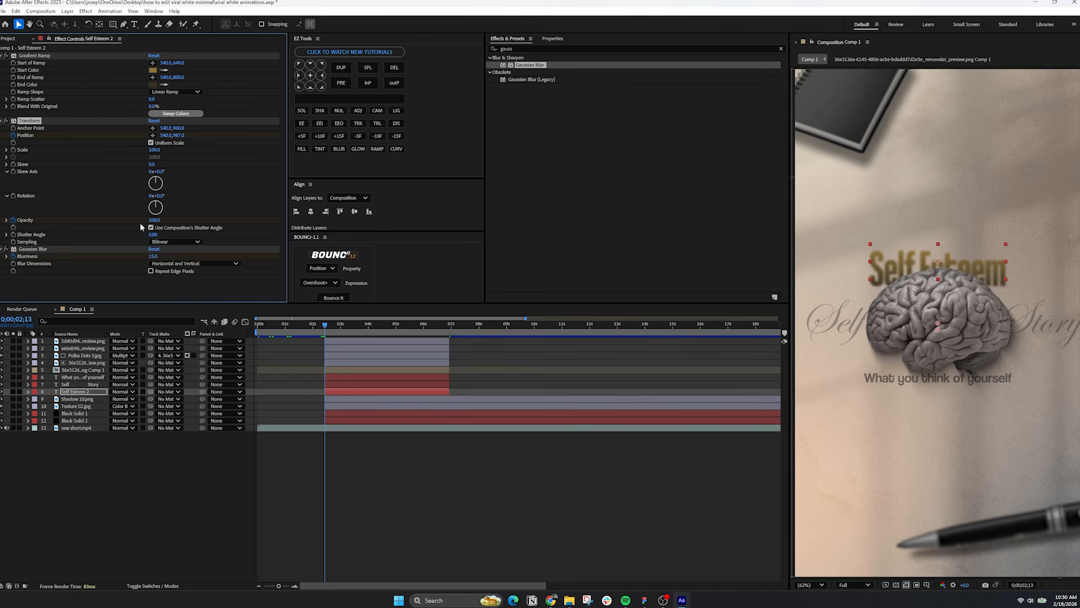
{"action": "left_click_drag", "start_coordinate": [140, 221], "coordinate": [70, 226]}
Shape the speed curves of Self Esteem's position, opacity and blurriness keyframes into a fast start with a long ease-out, and preview the animation.
{"action": "key", "text": "u"}
{"action": "scroll", "coordinate": [313, 396], "scroll_direction": "up", "scroll_amount": 1}
{"action": "left_click_drag", "start_coordinate": [322, 400], "coordinate": [422, 432]}
{"action": "left_click", "coordinate": [245, 323]}
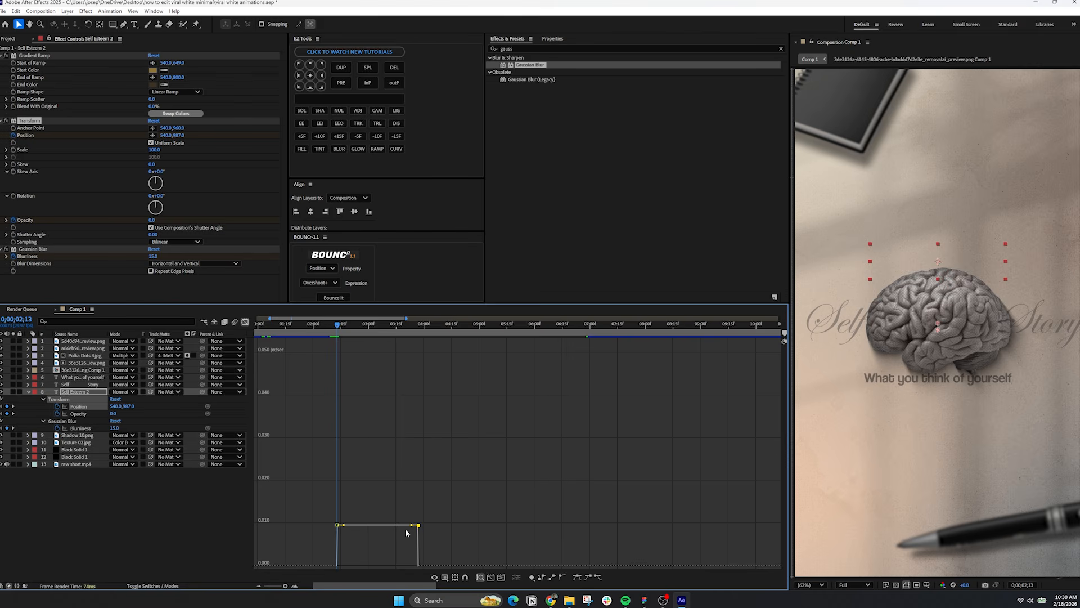
{"action": "left_click_drag", "start_coordinate": [359, 571], "coordinate": [359, 570]}
{"action": "left_click", "coordinate": [78, 414]}
{"action": "left_click_drag", "start_coordinate": [341, 518], "coordinate": [299, 553]}
{"action": "left_click", "coordinate": [87, 429]}
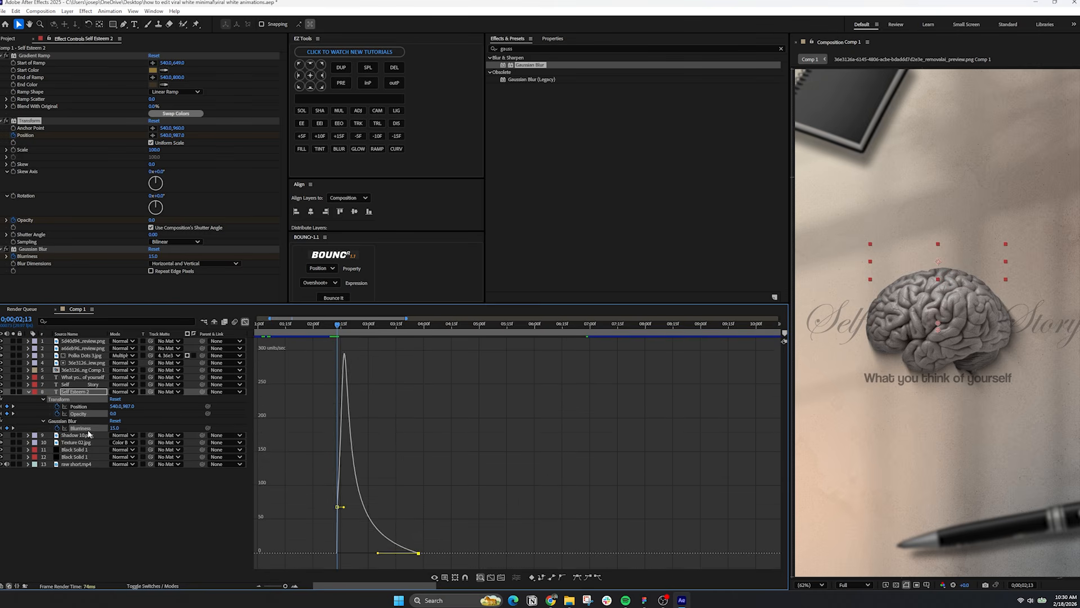
{"action": "key", "text": "space"}
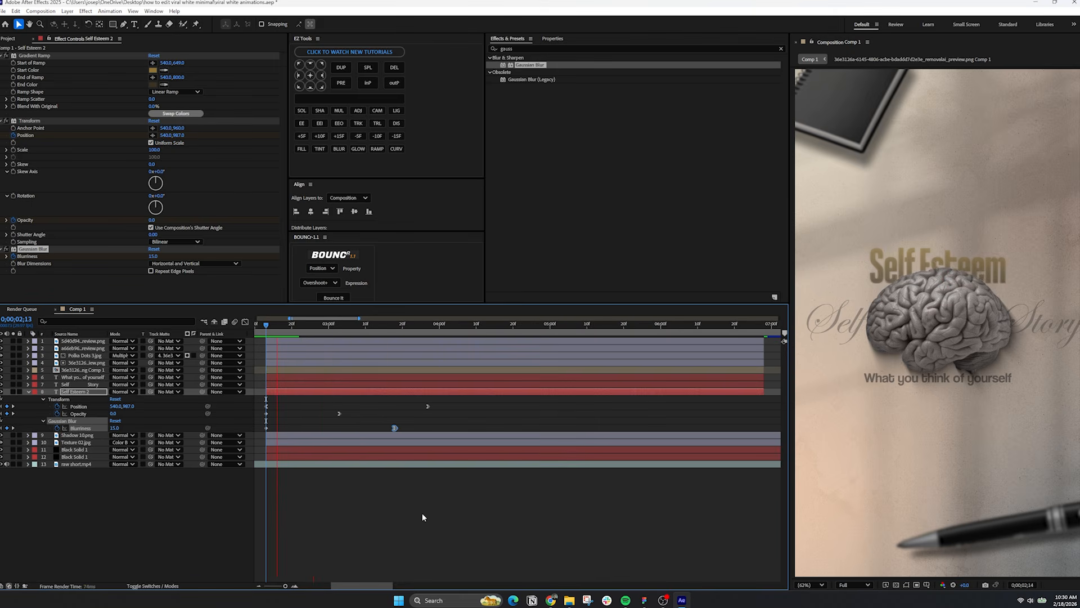
Copy Self Esteem's Transform and Gaussian Blur animation onto Self Story and the "What you think of yourself" tagline, and stagger the three layers' start times.
{"action": "scroll", "coordinate": [342, 420], "scroll_direction": "down", "scroll_amount": 1}
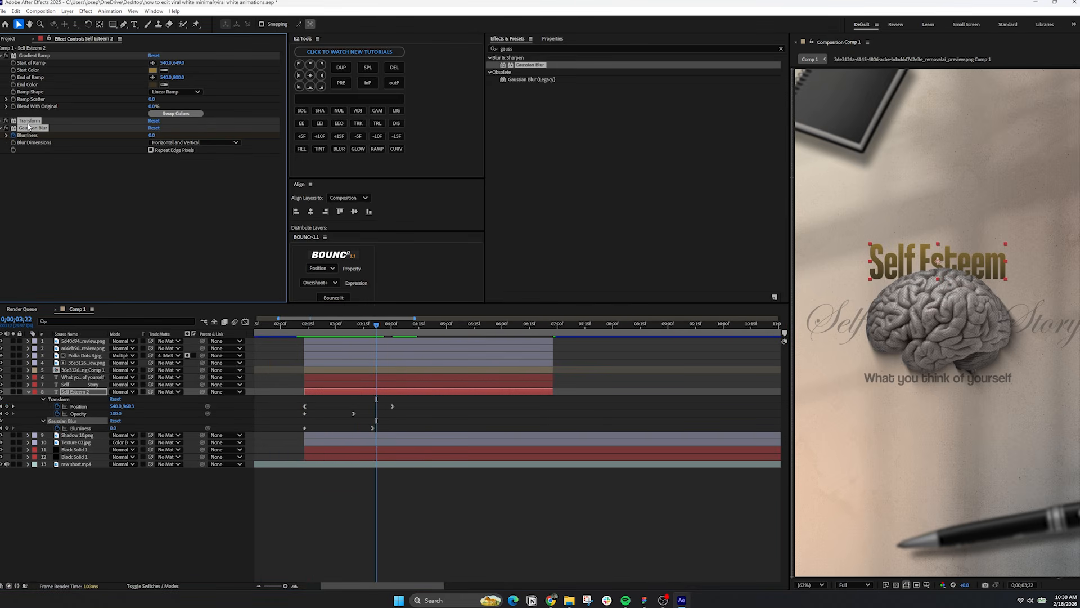
{"action": "scroll", "coordinate": [280, 368], "scroll_direction": "up", "scroll_amount": 2}
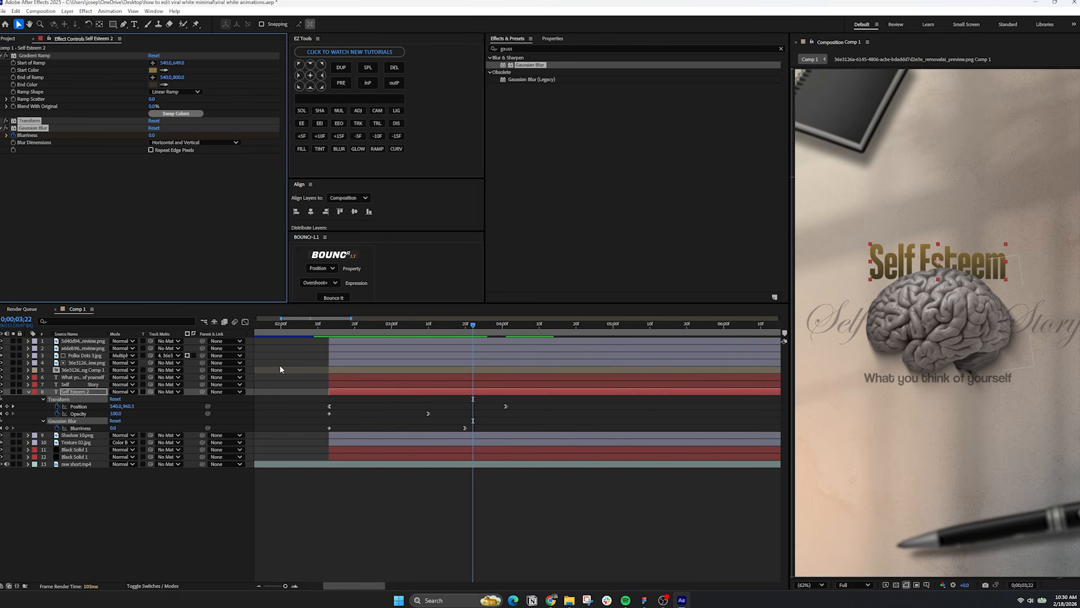
{"action": "left_click", "coordinate": [330, 325]}
{"action": "left_click", "coordinate": [339, 386]}
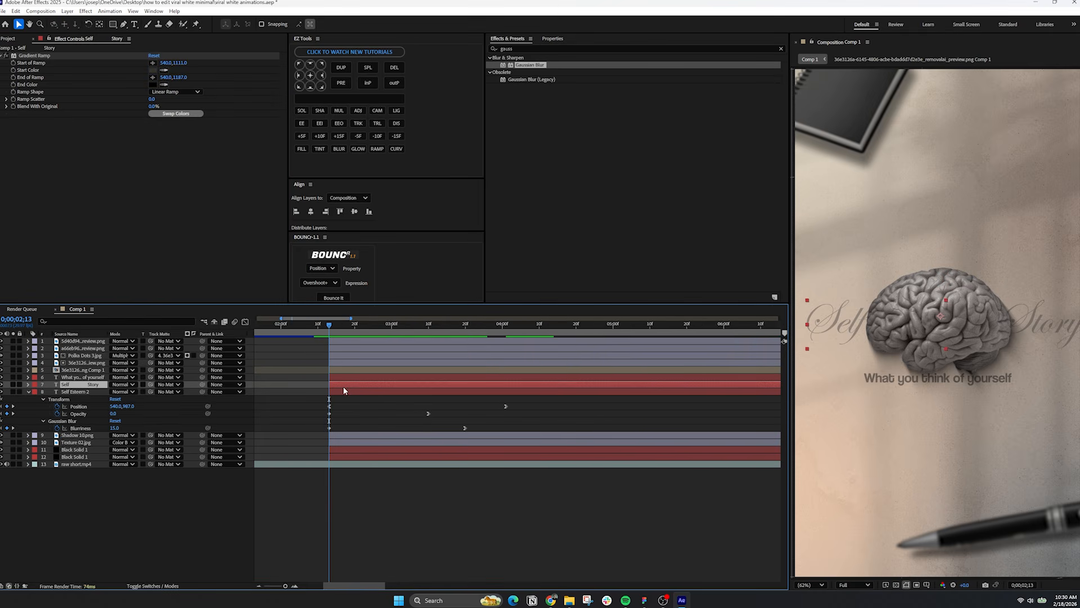
{"action": "key", "text": "ctrl+v"}
{"action": "left_click", "coordinate": [339, 377]}
{"action": "key", "text": "ctrl+v"}
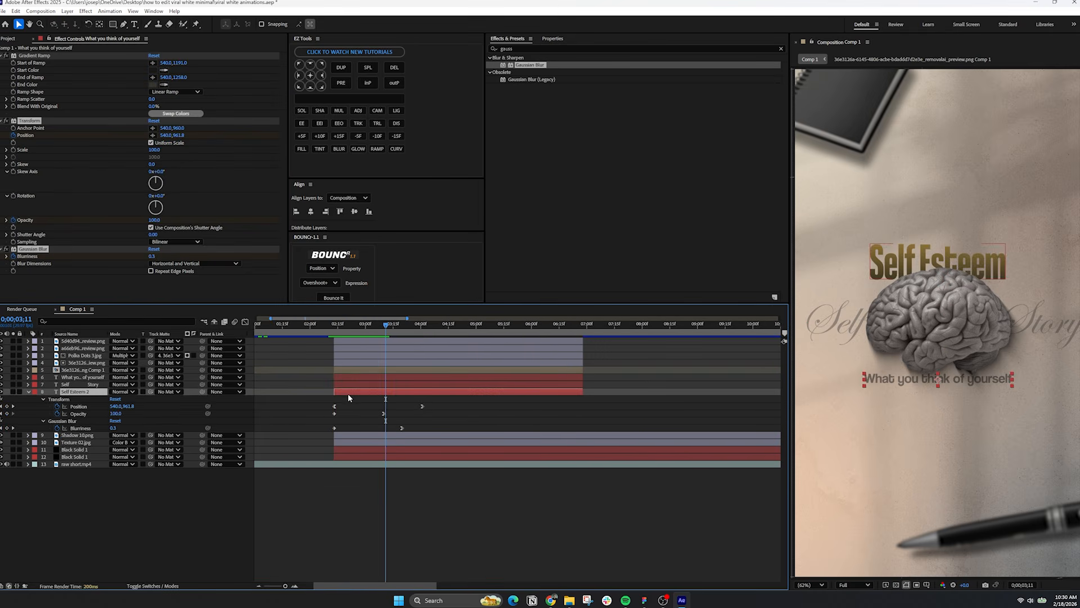
{"action": "left_click_drag", "start_coordinate": [346, 392], "coordinate": [441, 383]}
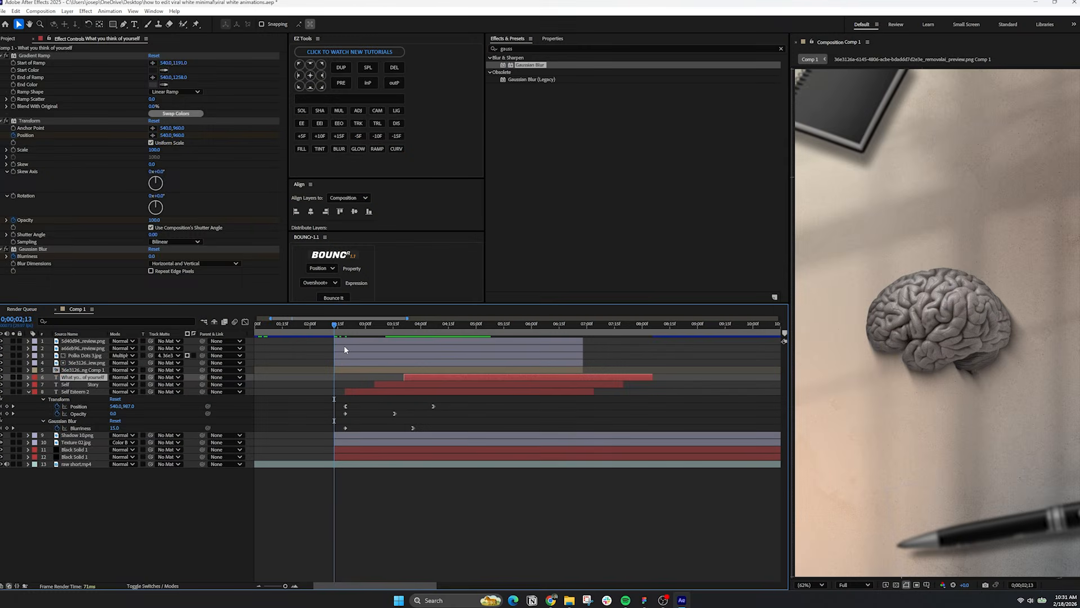
Keyframe the position and rotation of the notebook and pen layers at 0;00;02;13.
{"action": "left_click", "coordinate": [344, 345]}
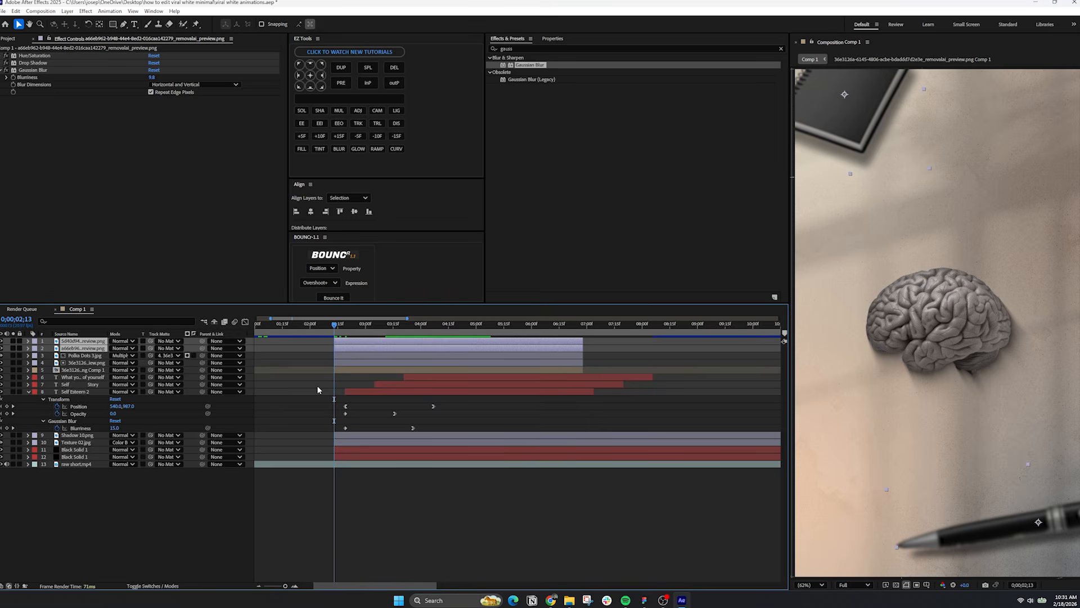
{"action": "key", "text": "u"}
{"action": "left_click", "coordinate": [58, 355]}
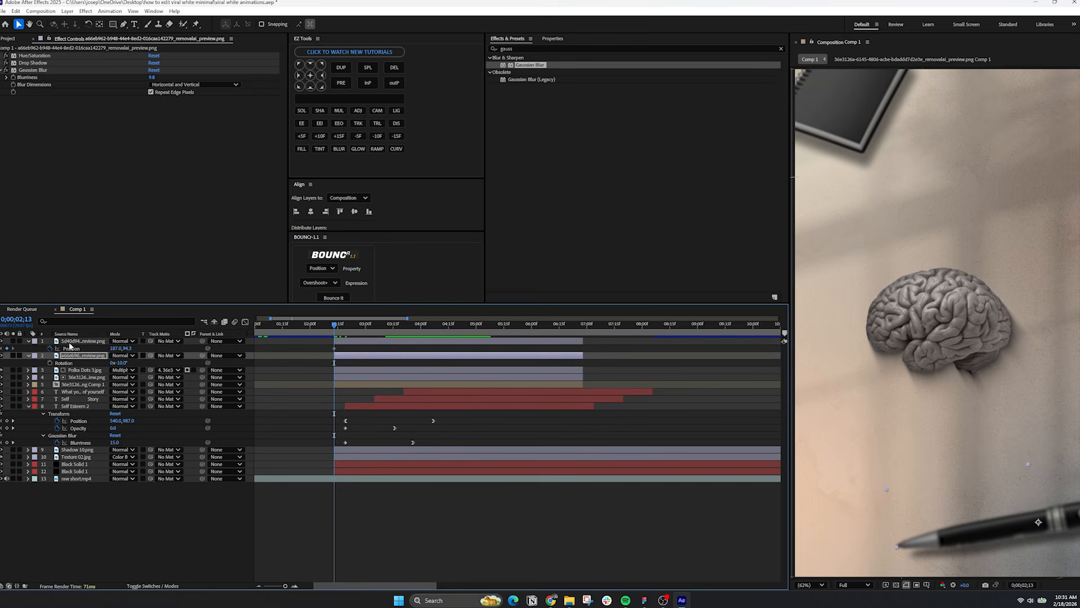
{"action": "left_click", "coordinate": [70, 343]}
{"action": "key", "text": "r"}
{"action": "left_click", "coordinate": [73, 355]}
{"action": "key", "text": "u"}
At 0;00;06;27, shift the notebook slightly right and rotate it clockwise, and move the pen slightly left to create their ending keyframes.
{"action": "left_click_drag", "start_coordinate": [337, 326], "coordinate": [585, 336]}
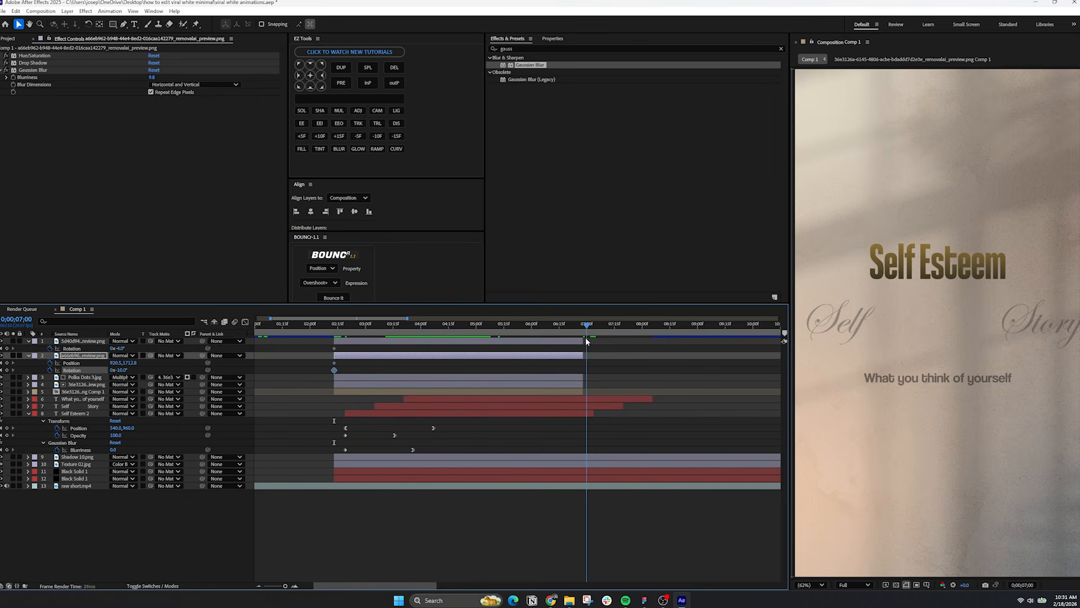
{"action": "key", "text": "Page_Up"}
{"action": "key", "text": "Page_Up"}
{"action": "key", "text": "Page_Up"}
{"action": "left_click_drag", "start_coordinate": [835, 112], "coordinate": [856, 112]}
{"action": "left_click_drag", "start_coordinate": [121, 349], "coordinate": [170, 349]}
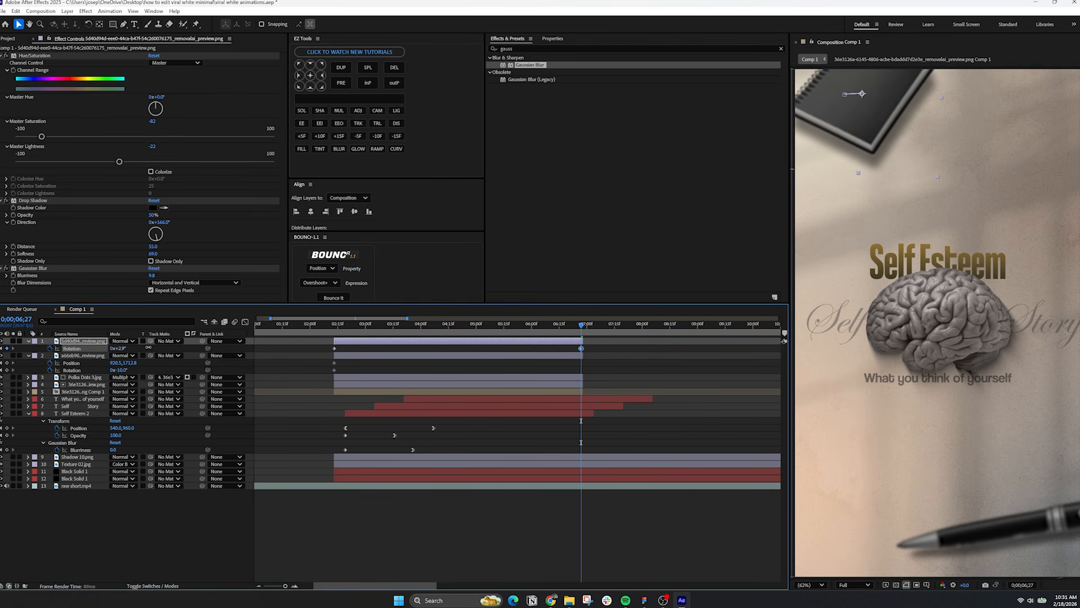
{"action": "left_click_drag", "start_coordinate": [957, 534], "coordinate": [931, 532]}
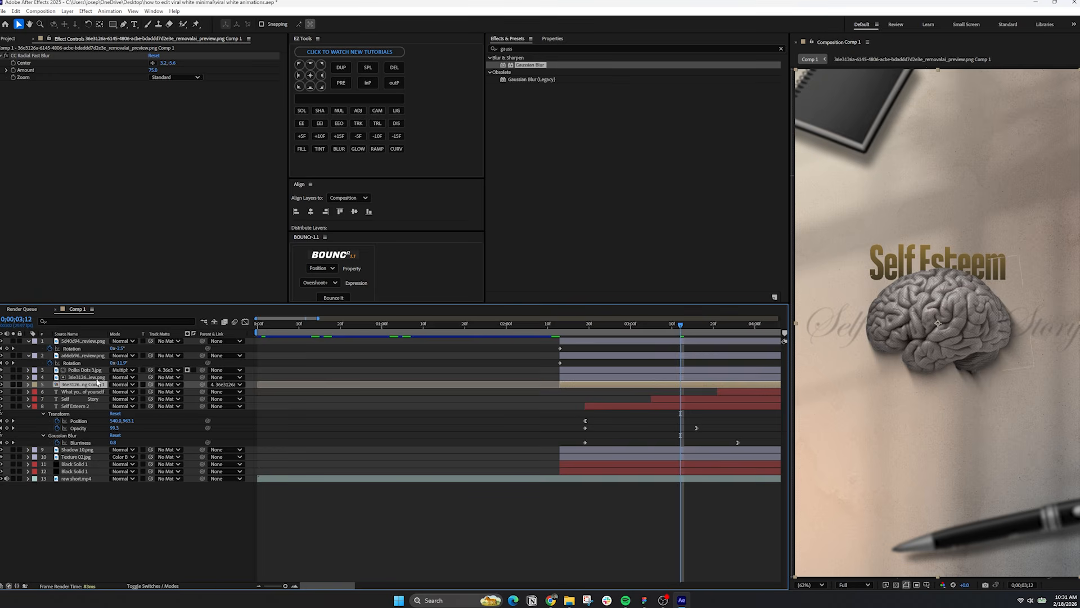
Keyframe the brain's scale and rotation at its resting pose, then enlarge and tilt it clockwise at 0;00;02;13 for the starting pose.
{"action": "left_click", "coordinate": [96, 377]}
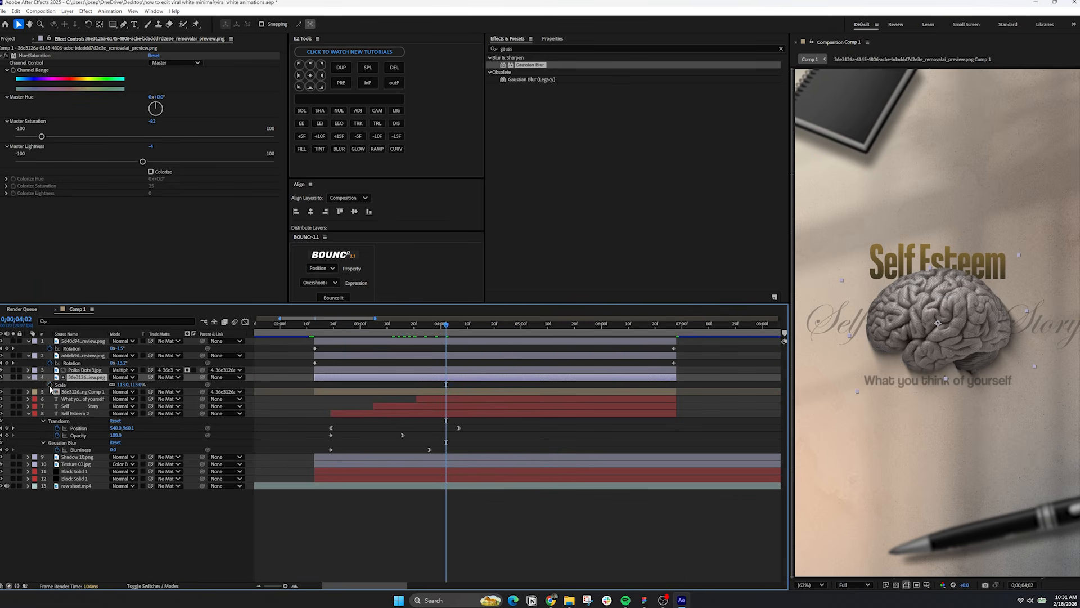
{"action": "key", "text": "u"}
{"action": "key", "text": "i"}
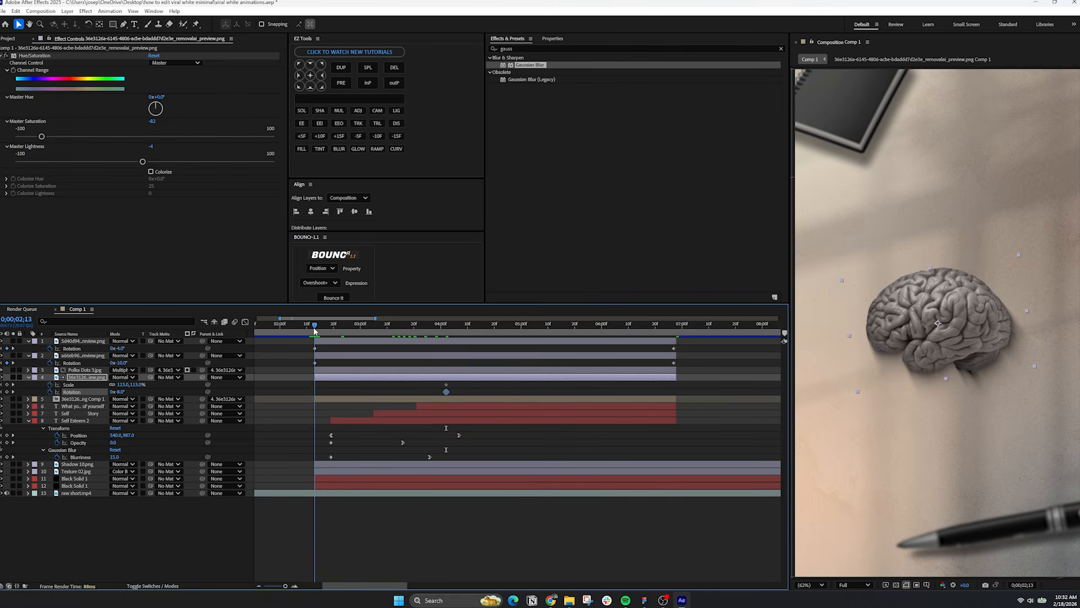
{"action": "mouse_move", "coordinate": [123, 385]}
{"action": "left_mouse_down"}
{"action": "mouse_move", "coordinate": [144, 385]}
{"action": "mouse_move", "coordinate": [127, 392]}
{"action": "left_mouse_up"}
Move the brain's ending scale and rotation keyframes near the layer's end, ease their speed curves, and preview the animation.
{"action": "left_click_drag", "start_coordinate": [490, 383], "coordinate": [359, 390]}
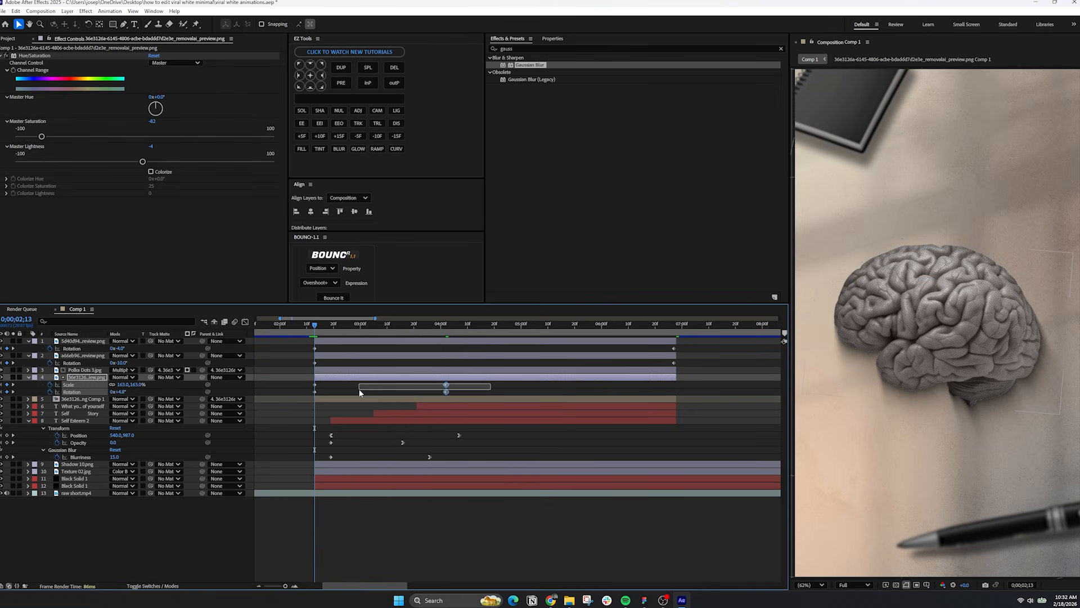
{"action": "left_click", "coordinate": [245, 322]}
{"action": "left_click_drag", "start_coordinate": [458, 397], "coordinate": [317, 505]}
{"action": "key", "text": "shift+F3"}
{"action": "key", "text": "space"}
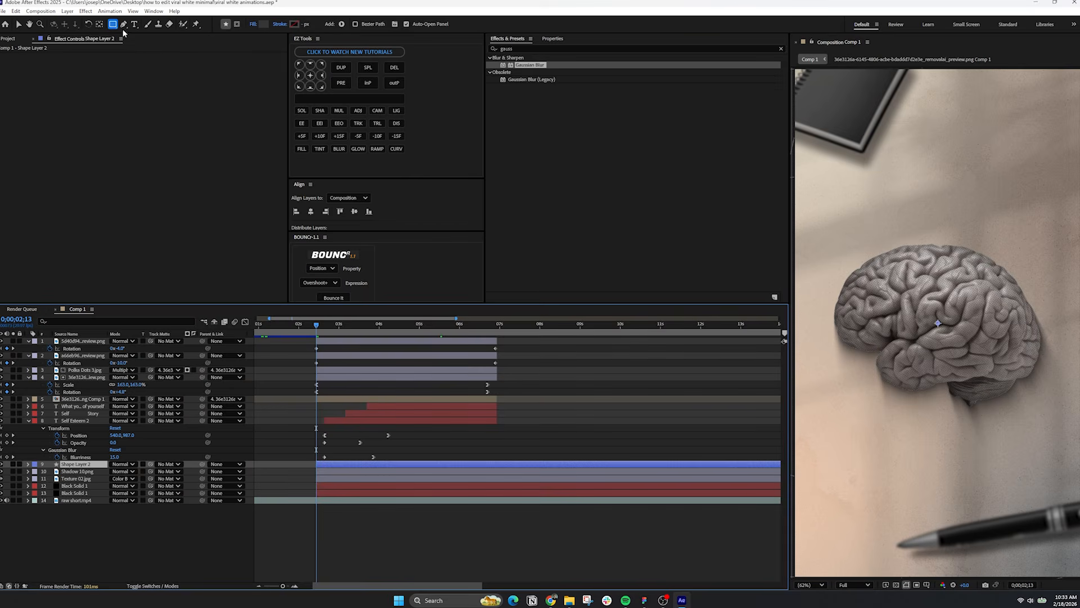
Draw an S-curved Pen tool path on Shape Layer 2 from the composition's top edge, behind the brain, to its bottom edge.
{"action": "key", "text": "g"}
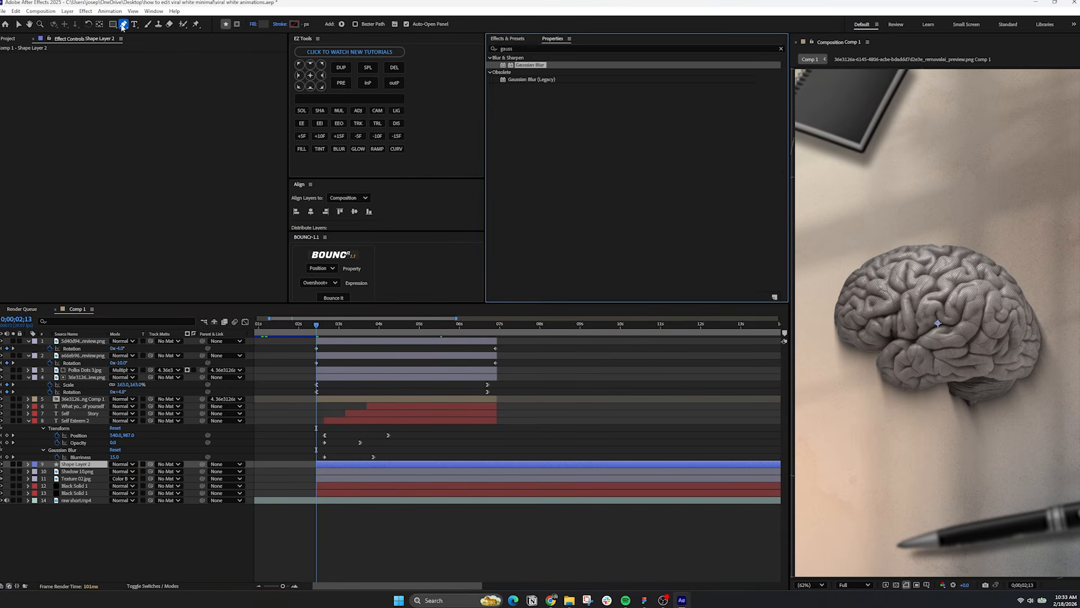
{"action": "left_click", "coordinate": [841, 72]}
{"action": "left_click_drag", "start_coordinate": [1040, 569], "coordinate": [1042, 586]}
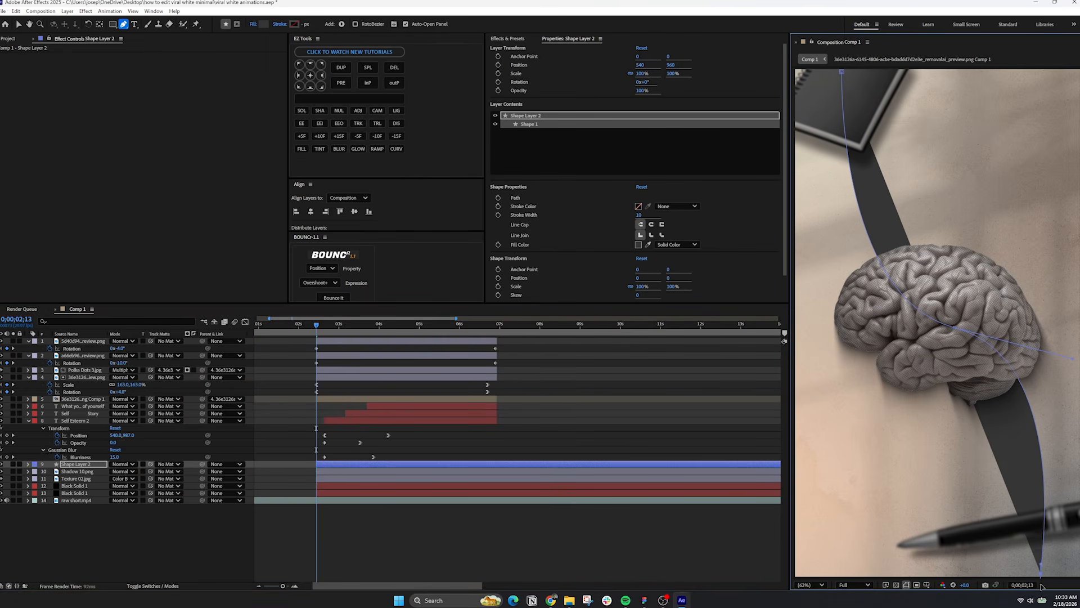
Remove the curved path's fill and give it a solid black stroke 292 px wide.
{"action": "left_click", "coordinate": [252, 25]}
{"action": "left_click", "coordinate": [494, 276]}
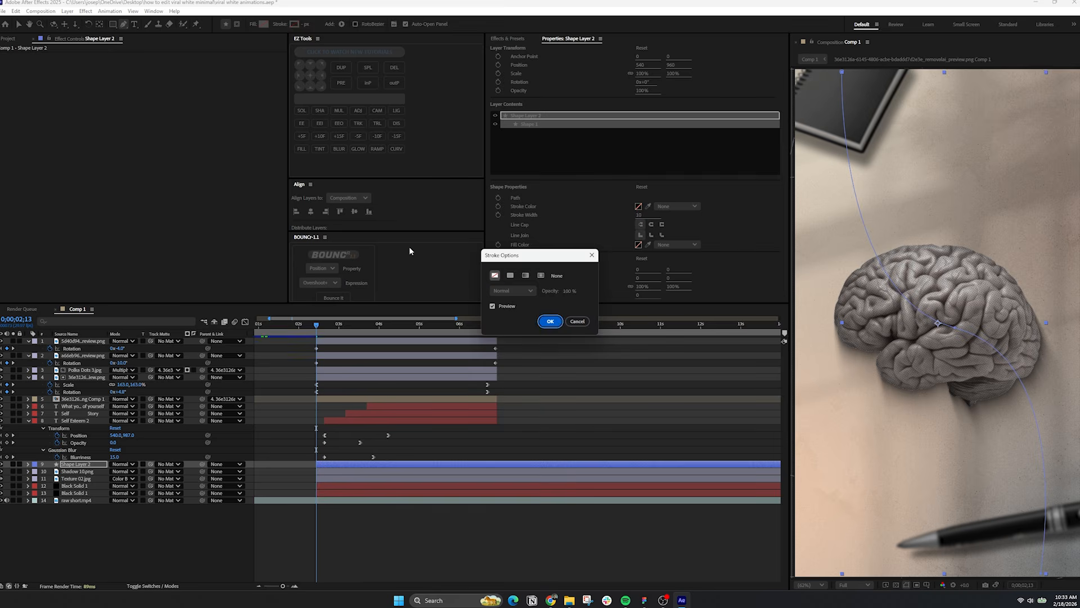
{"action": "left_click", "coordinate": [549, 322]}
{"action": "left_click_drag", "start_coordinate": [305, 24], "coordinate": [409, 24]}
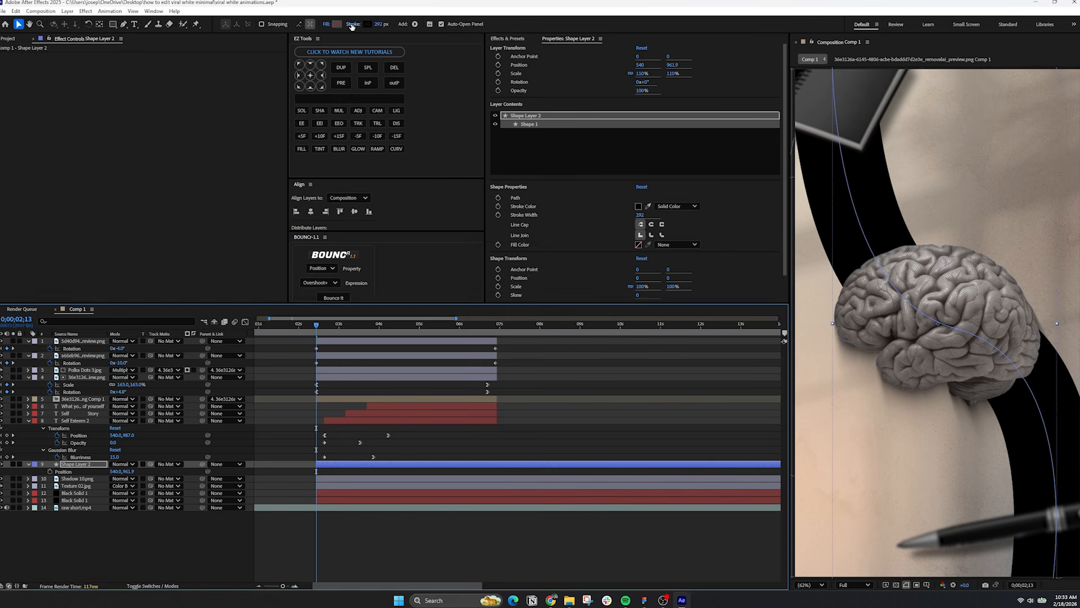
Change the curve's stroke to a linear gradient and stretch the gradient's end point down to the lower end of the path.
{"action": "left_click", "coordinate": [353, 26]}
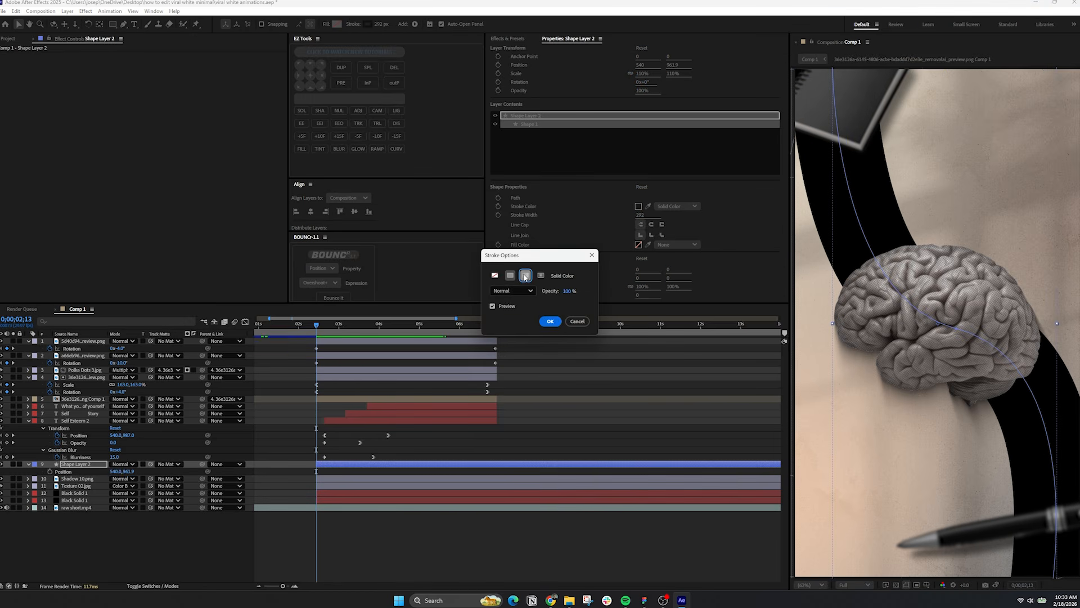
{"action": "left_click", "coordinate": [525, 276]}
{"action": "left_click", "coordinate": [550, 321]}
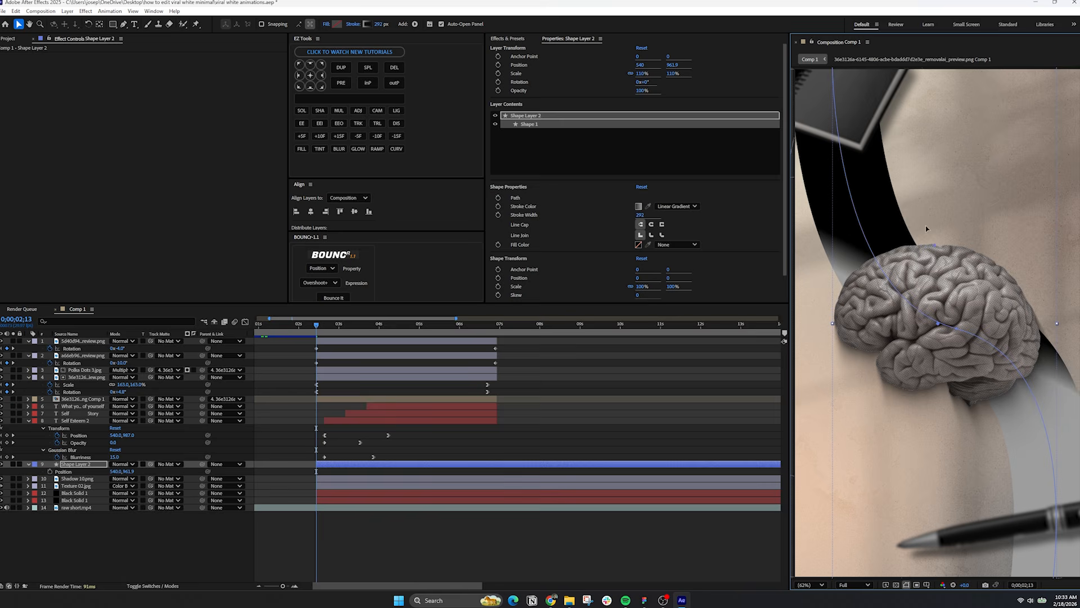
{"action": "left_click_drag", "start_coordinate": [965, 334], "coordinate": [1052, 563]}
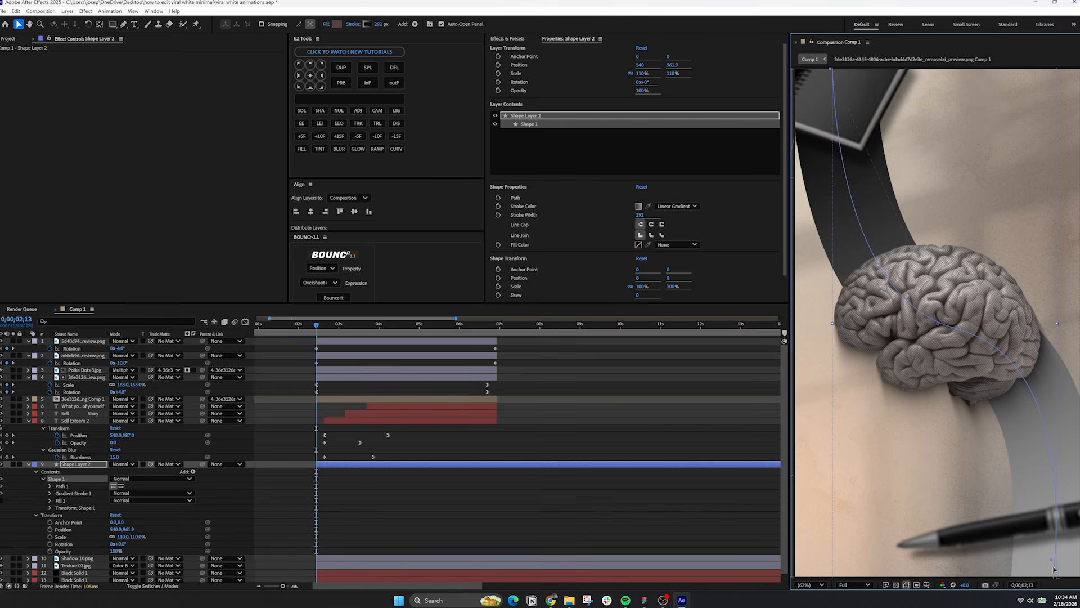
Set Shape Layer 2's opacity to 25%.
{"action": "type", "text": "t"}
{"action": "type", "text": "2"}
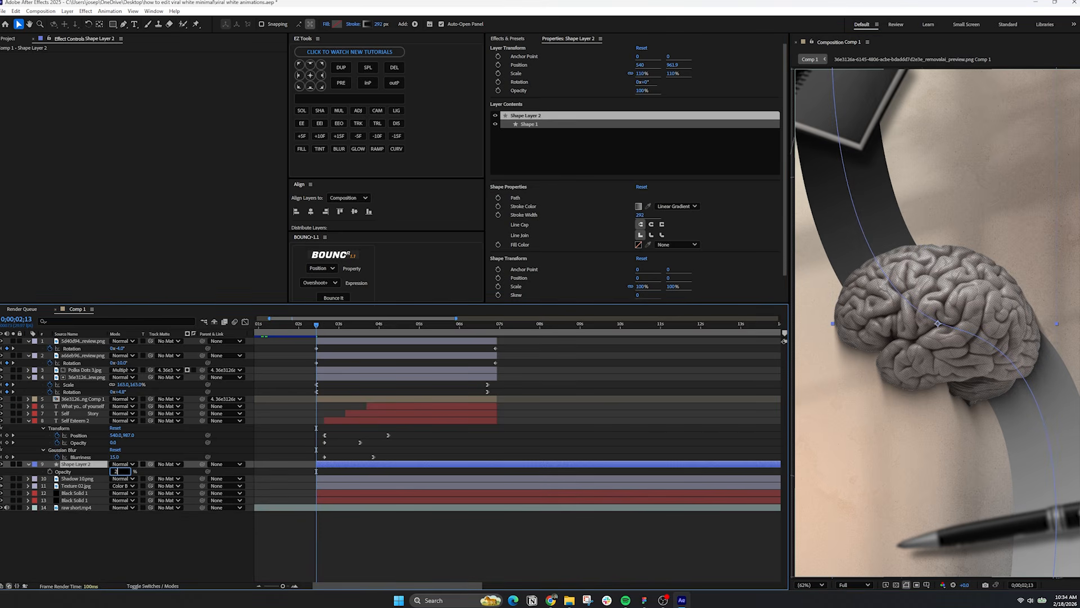
{"action": "type", "text": "5"}
{"action": "key", "text": "Return"}
Darken the color stops of the curve's stroke gradient and set Shape Layer 2's blend mode to Multiply.
{"action": "left_click", "coordinate": [639, 206]}
{"action": "left_click_drag", "start_coordinate": [452, 338], "coordinate": [406, 398]}
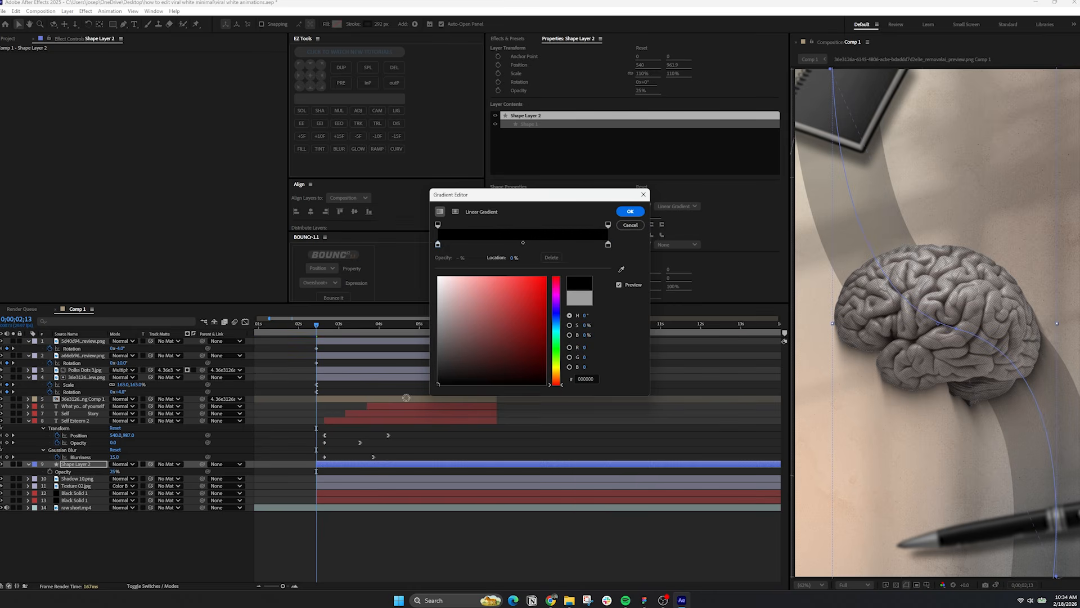
{"action": "left_click_drag", "start_coordinate": [483, 347], "coordinate": [366, 367]}
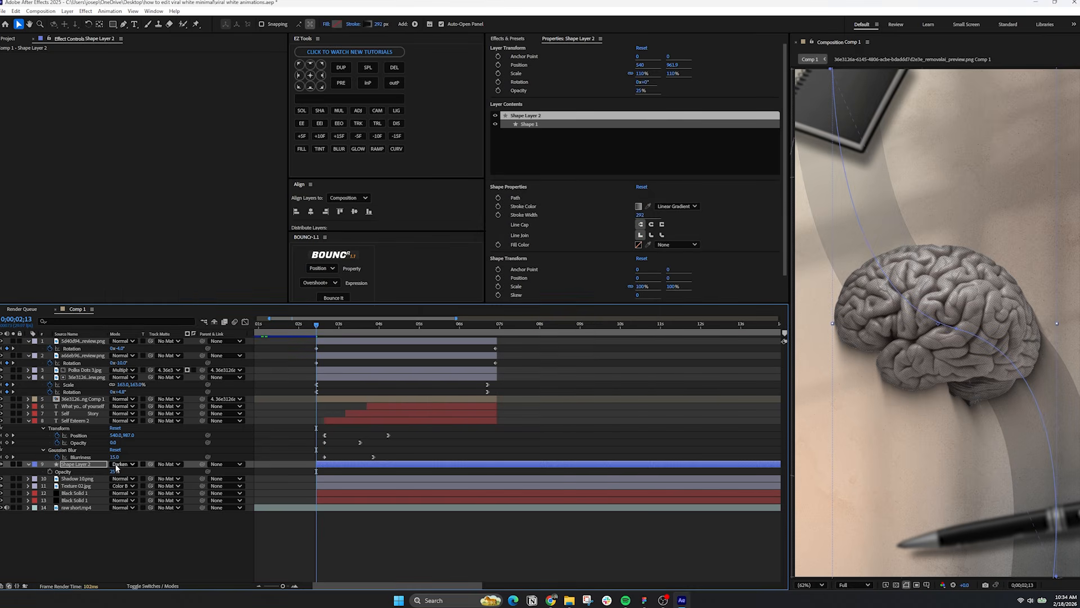
{"action": "left_click", "coordinate": [122, 464]}
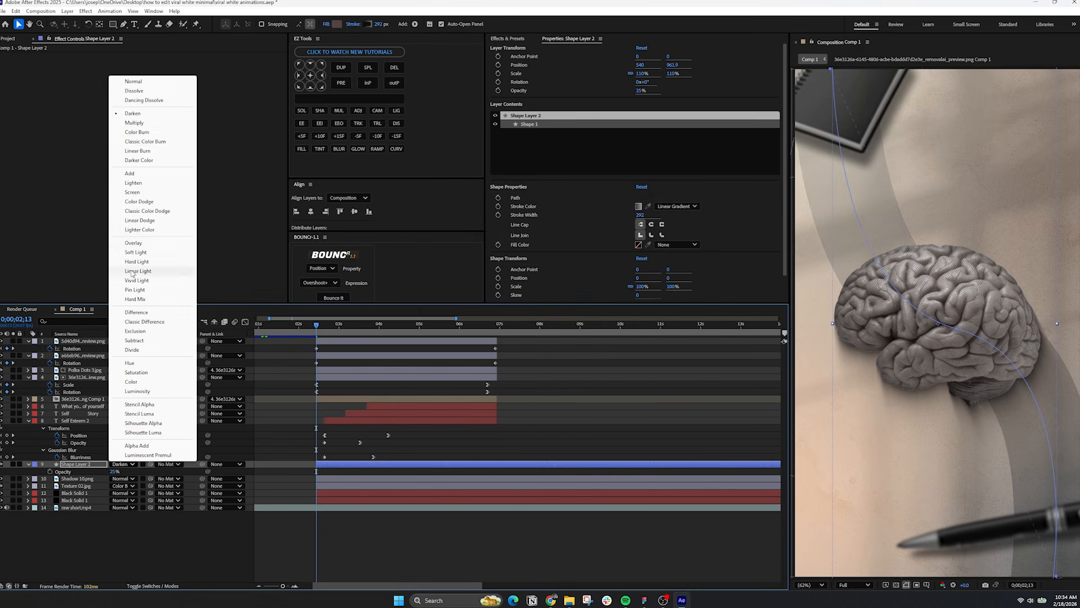
{"action": "left_click", "coordinate": [130, 123]}
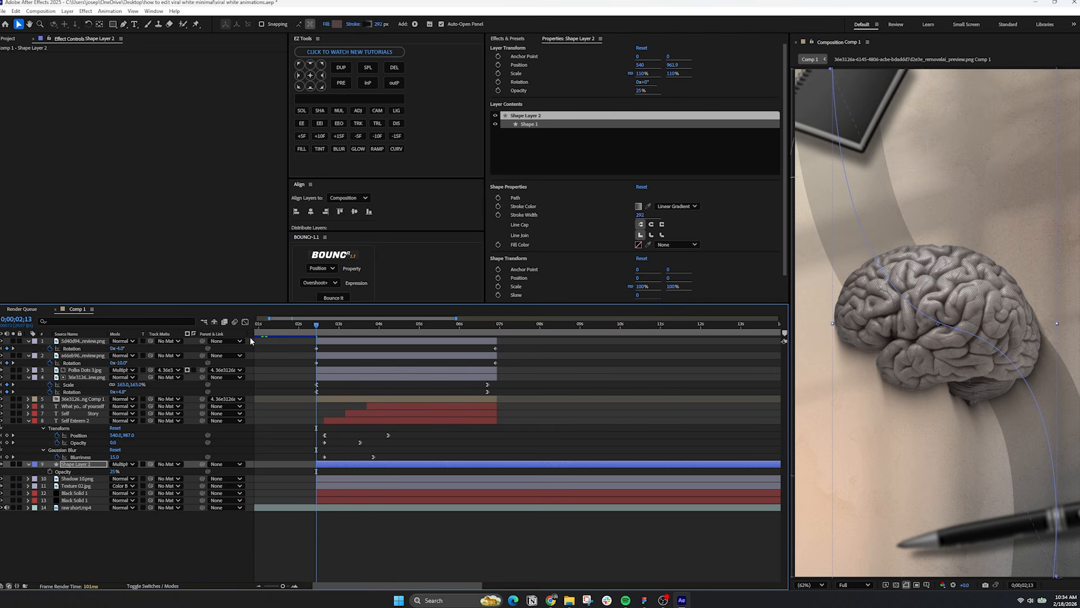
Add Trim Paths to Shape 1 of Shape Layer 2 and keyframe End at 0% at 0;00;02;13, growing to 100%.
{"action": "left_click", "coordinate": [28, 464]}
{"action": "left_click", "coordinate": [28, 464]}
{"action": "left_click", "coordinate": [45, 478]}
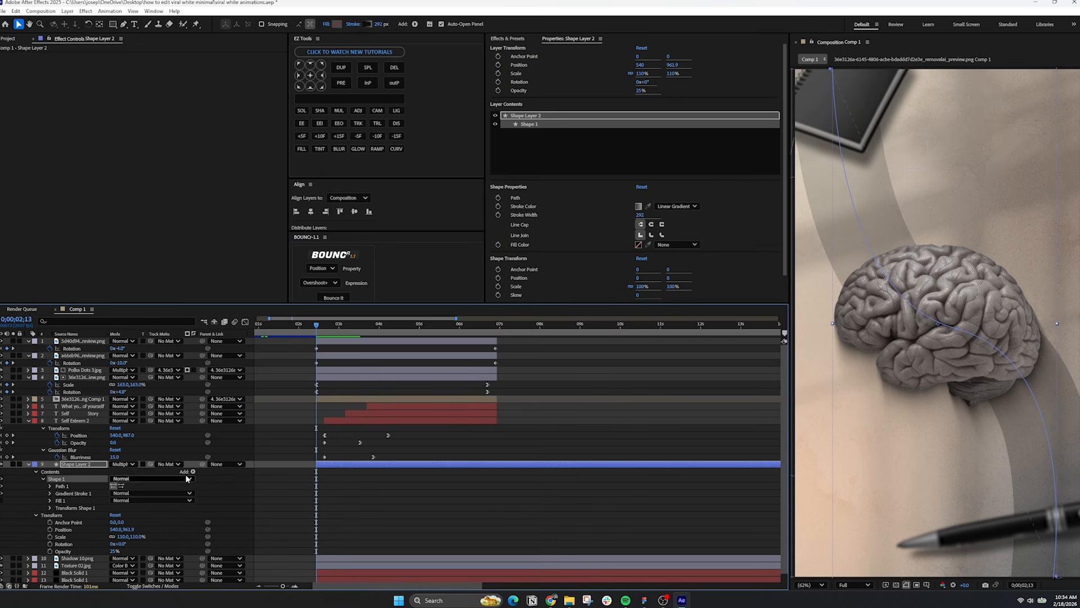
{"action": "left_click", "coordinate": [193, 471]}
{"action": "left_click", "coordinate": [219, 425]}
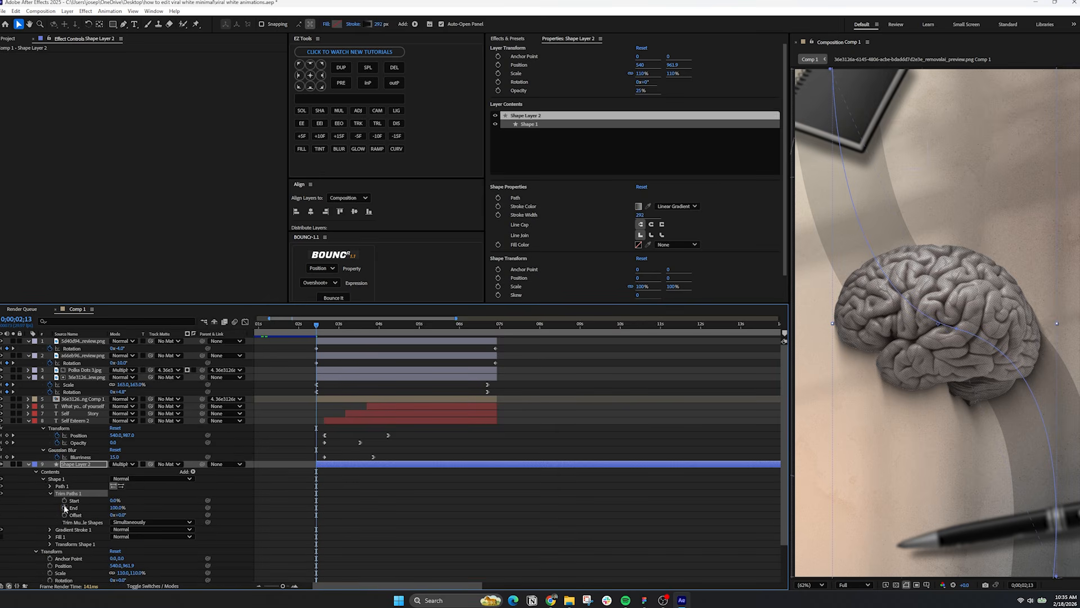
{"action": "left_click", "coordinate": [65, 508]}
{"action": "left_click_drag", "start_coordinate": [116, 507], "coordinate": [64, 508]}
Shape the speed curve of the Trim Paths End keyframes into a fast start with a long ease-out.
{"action": "left_click_drag", "start_coordinate": [533, 489], "coordinate": [229, 528]}
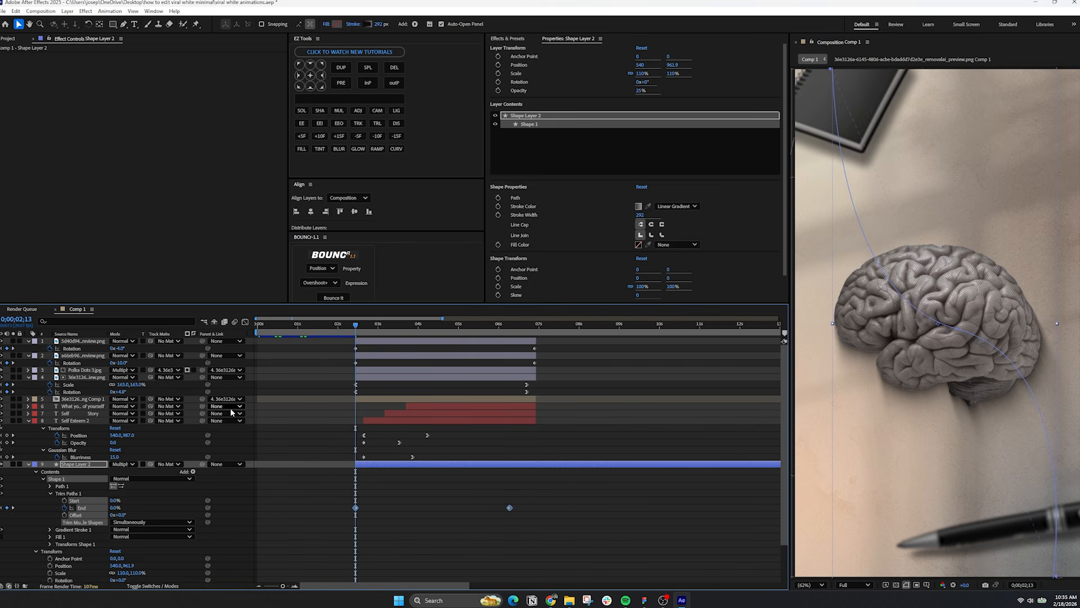
{"action": "left_click", "coordinate": [245, 322]}
{"action": "left_click_drag", "start_coordinate": [496, 354], "coordinate": [425, 513]}
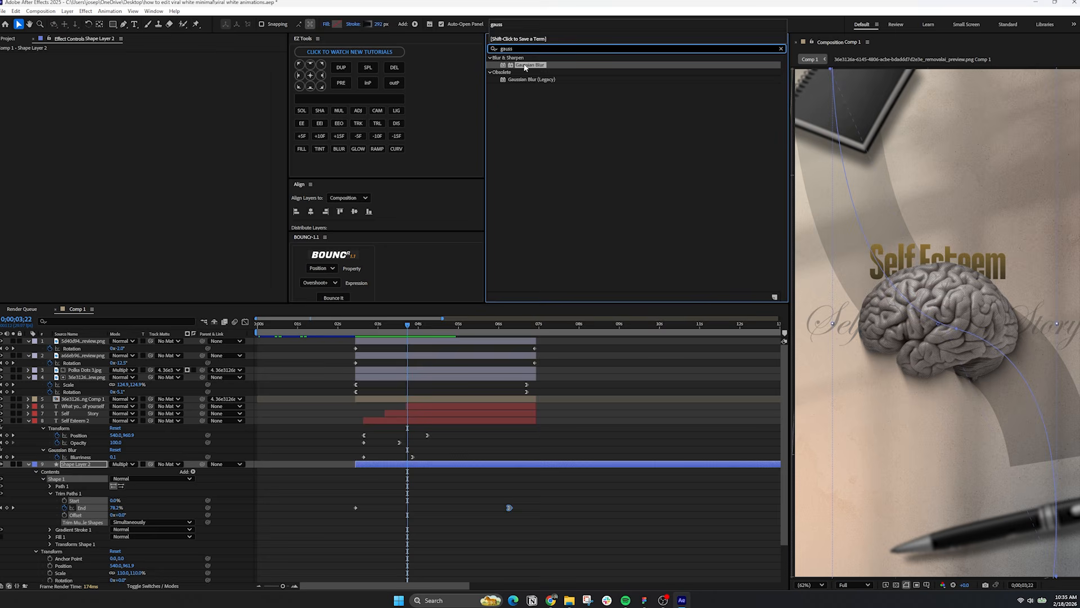
Apply Gaussian Blur with repeated edge pixels to Shape Layer 2 to soften the curved band, and preview the result.
{"action": "left_click_drag", "start_coordinate": [529, 65], "coordinate": [373, 466]}
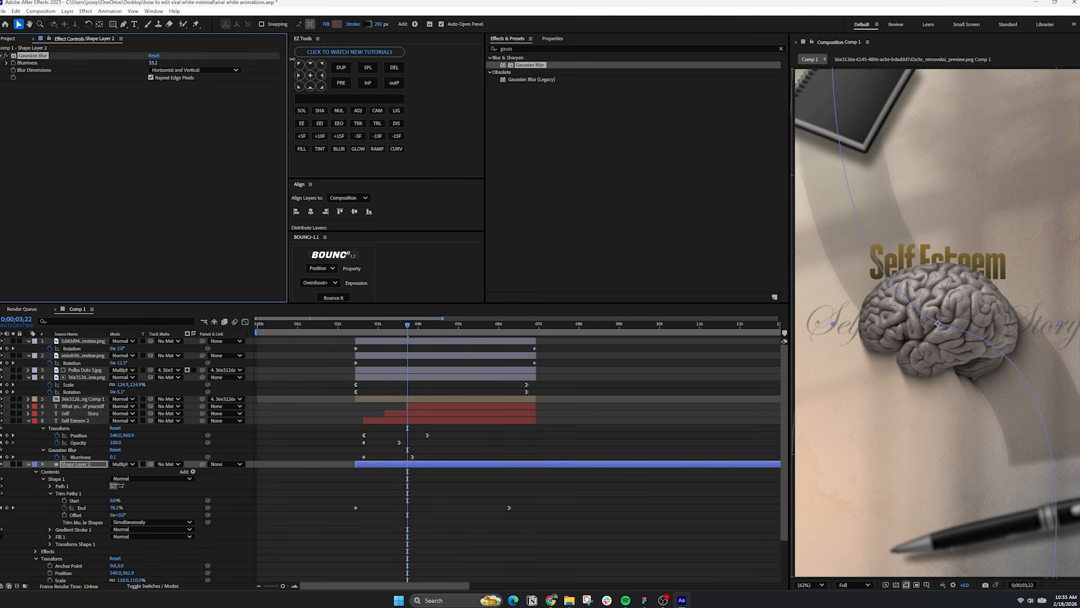
{"action": "key", "text": "space"}
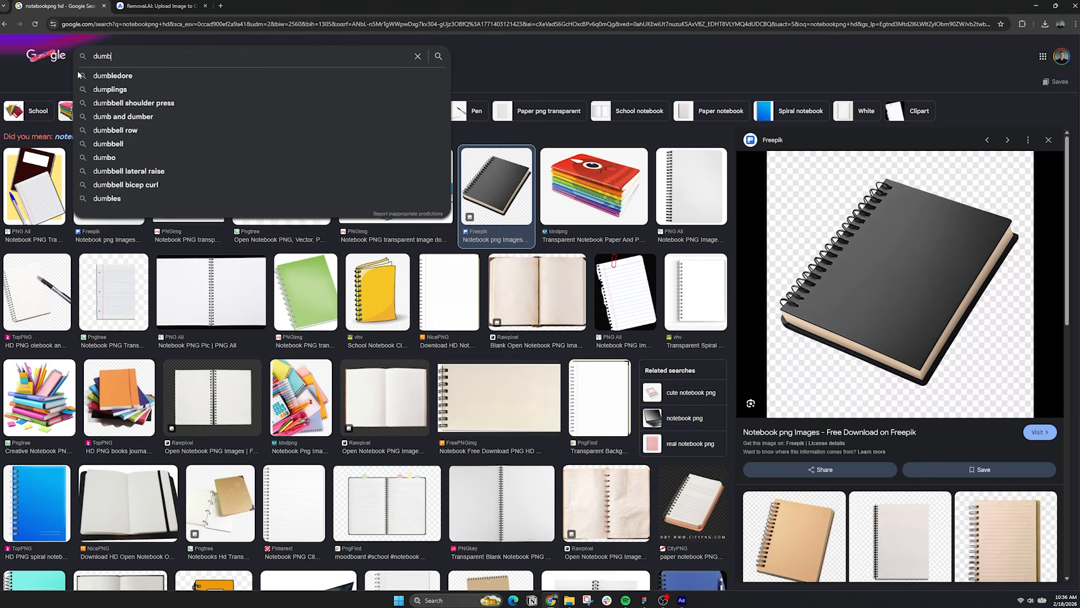
In Chrome, search Google Images for "dumbbell png hd" and copy the black hexagonal 10 kg dumbbell image from PNGimg.
{"action": "type", "text": "ell png "}
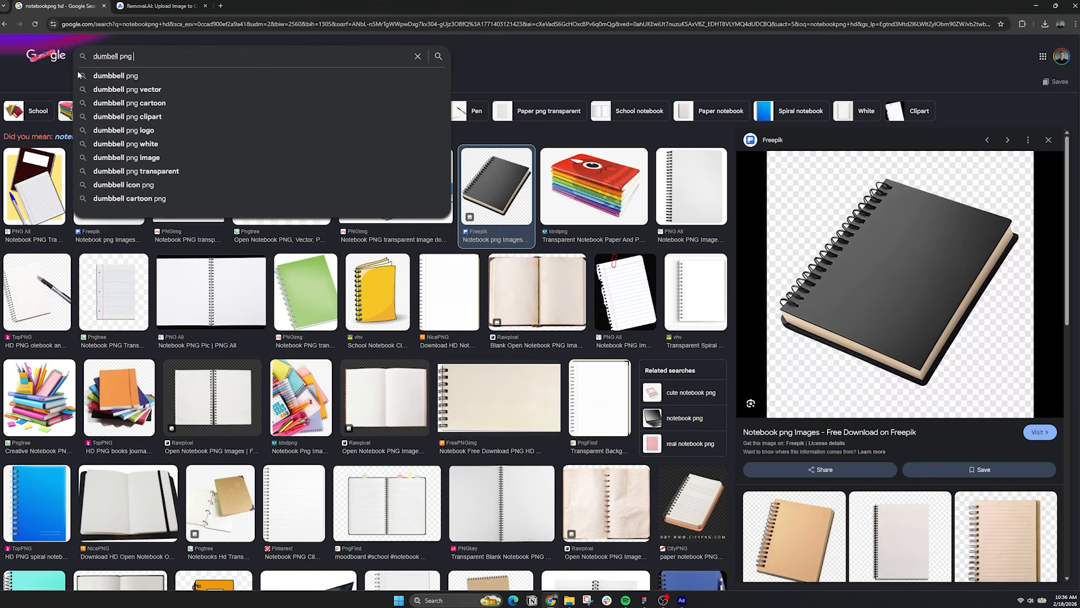
{"action": "type", "text": "hd"}
{"action": "key", "text": "Return"}
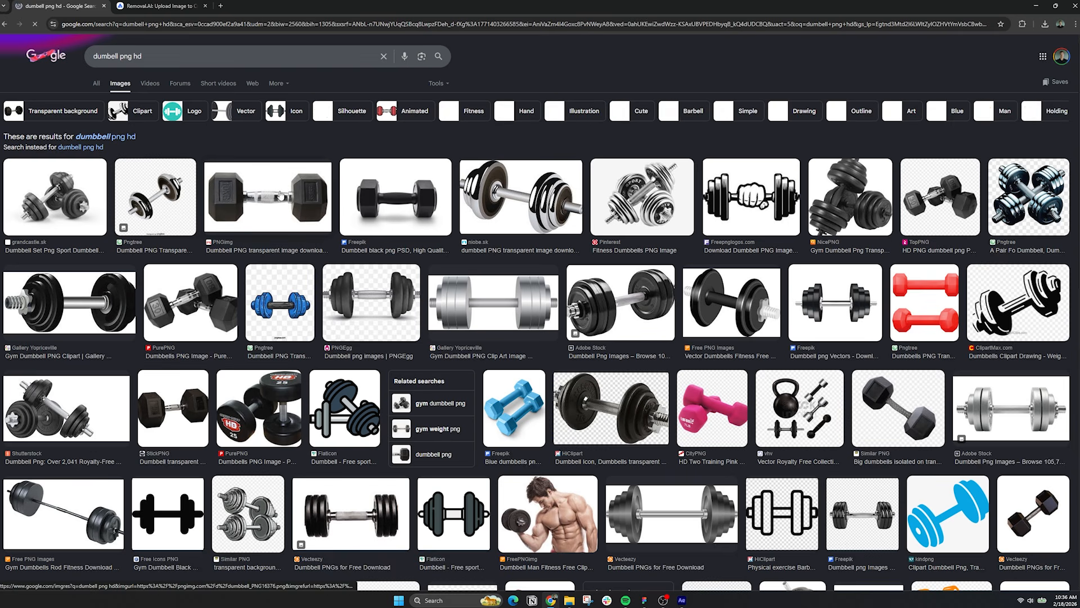
{"action": "left_click", "coordinate": [296, 197]}
{"action": "right_click", "coordinate": [850, 242]}
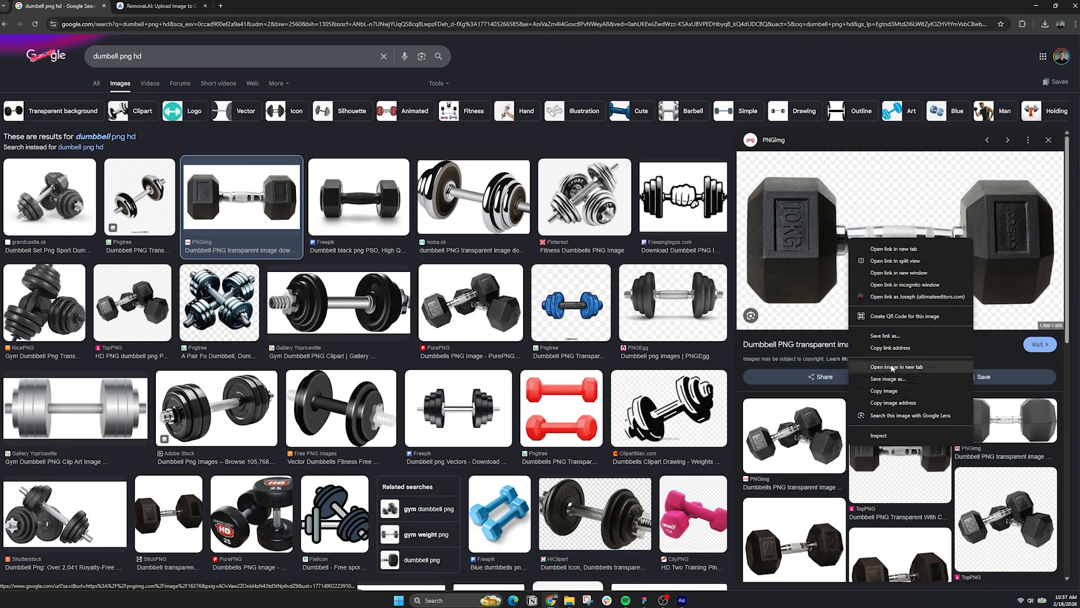
{"action": "left_click", "coordinate": [883, 391]}
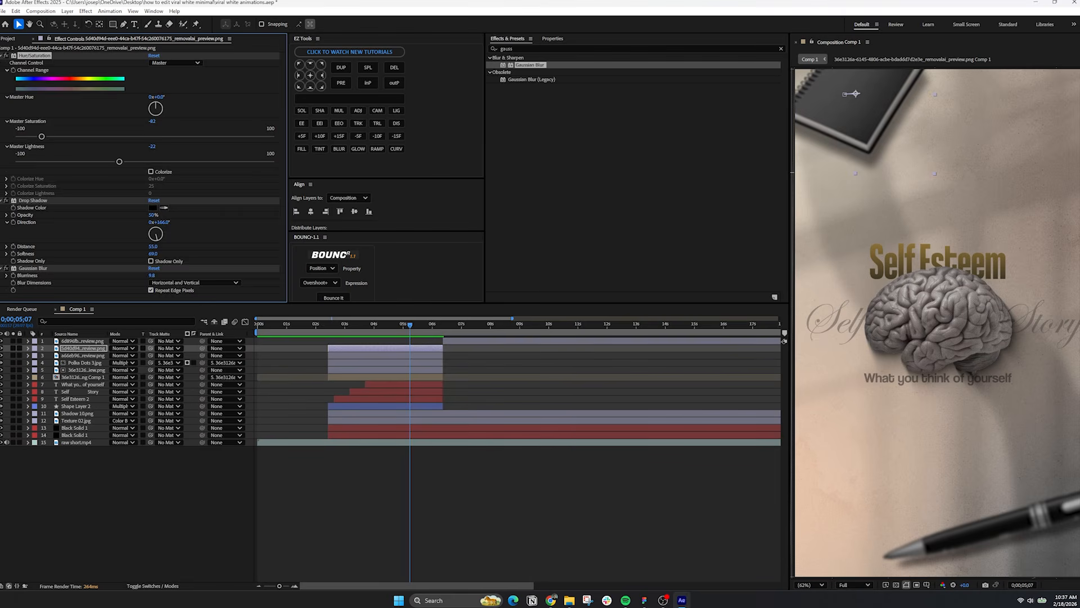
Copy the notebook's Hue/Saturation and Drop Shadow effects onto the dumbbell layer.
{"action": "left_click", "coordinate": [6, 55]}
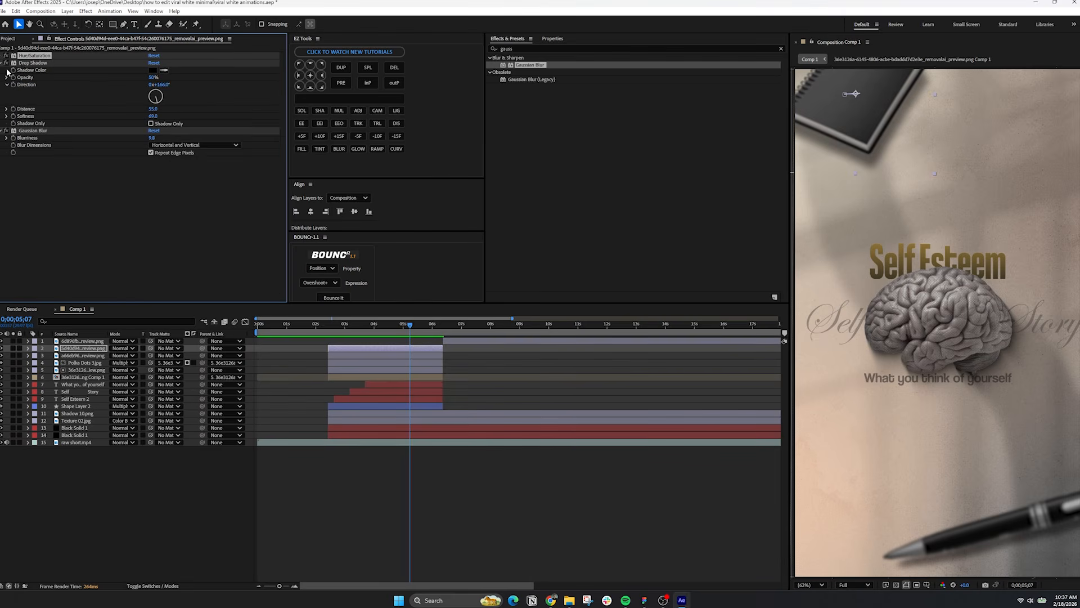
{"action": "left_click", "coordinate": [466, 341]}
{"action": "left_click", "coordinate": [468, 325]}
{"action": "key", "text": "ctrl+v"}
Rotate the dumbbell to -80°, enlarge it, and position it along the composition's right side.
{"action": "key", "text": "r"}
{"action": "left_click_drag", "start_coordinate": [128, 348], "coordinate": [81, 348]}
{"action": "key", "text": "s"}
{"action": "left_click_drag", "start_coordinate": [122, 348], "coordinate": [191, 349]}
{"action": "key", "text": "p"}
{"action": "mouse_move", "coordinate": [116, 349]}
{"action": "left_mouse_down"}
{"action": "mouse_move", "coordinate": [326, 348]}
{"action": "mouse_move", "coordinate": [123, 348]}
{"action": "left_mouse_up"}
{"action": "key", "text": "r"}
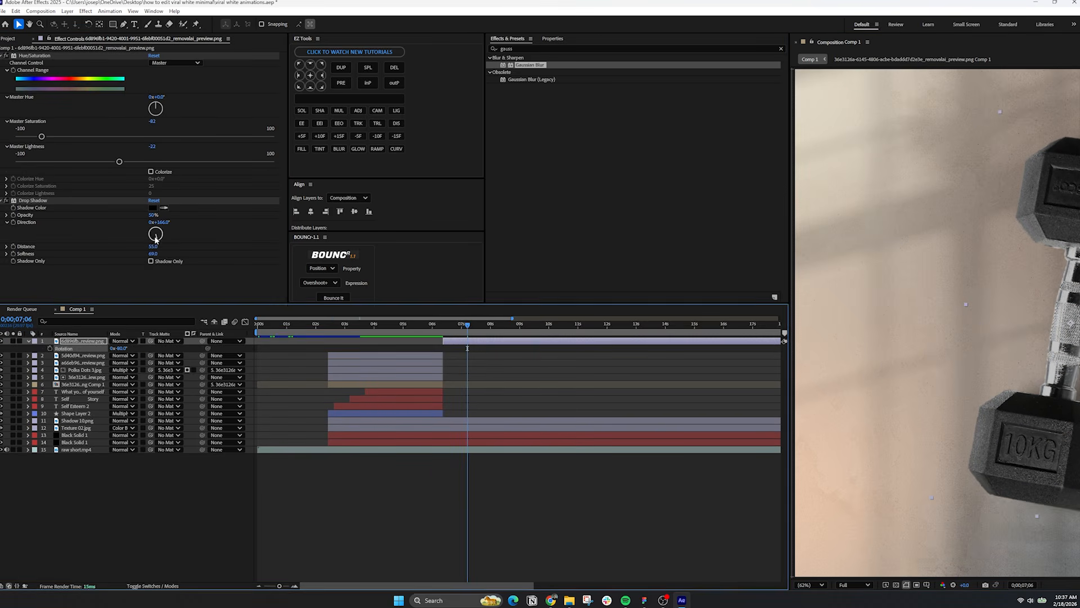
Adjust the dumbbell's drop shadow by turning its direction, increasing the softness and lowering the opacity.
{"action": "left_click_drag", "start_coordinate": [155, 238], "coordinate": [115, 204]}
{"action": "left_click_drag", "start_coordinate": [153, 253], "coordinate": [162, 253]}
{"action": "left_click_drag", "start_coordinate": [152, 215], "coordinate": [138, 214]}
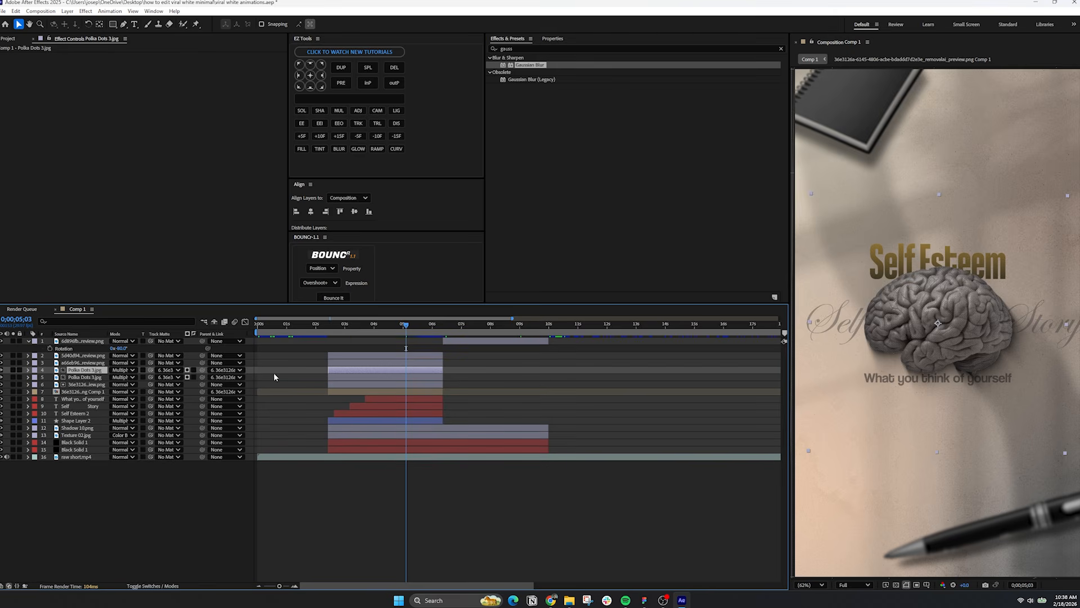
Move the duplicate Polka Dots layer above the dumbbell layer and shift it in time to start with the dumbbell.
{"action": "left_click_drag", "start_coordinate": [69, 371], "coordinate": [71, 338]}
{"action": "mouse_move", "coordinate": [349, 341]}
{"action": "left_mouse_down"}
{"action": "mouse_move", "coordinate": [478, 340]}
{"action": "mouse_move", "coordinate": [344, 347]}
{"action": "left_mouse_up"}
{"action": "scroll", "coordinate": [479, 341], "scroll_direction": "up", "scroll_amount": 5}
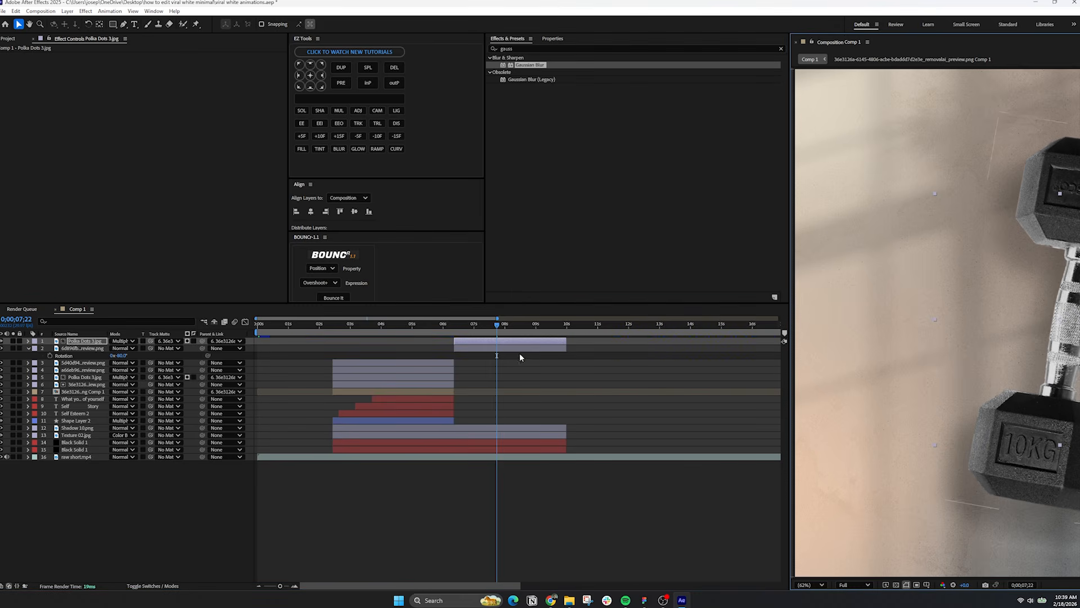
Use the dumbbell layer as the duplicate Polka Dots layer's track matte and keep the dumbbell visible.
{"action": "key", "text": "s"}
{"action": "left_click_drag", "start_coordinate": [90, 360], "coordinate": [89, 357]}
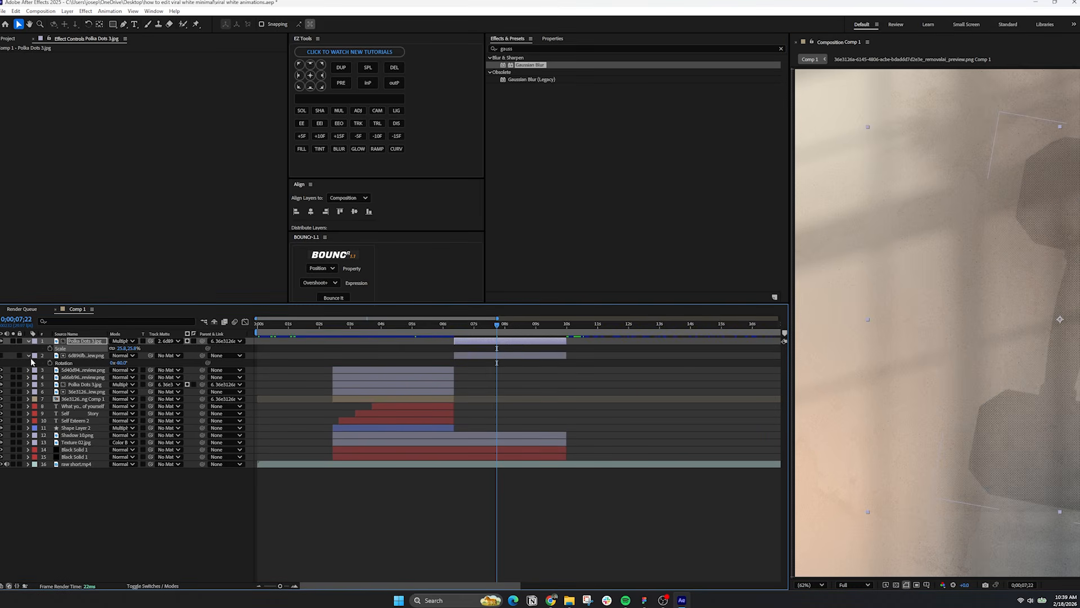
{"action": "left_click", "coordinate": [84, 356]}
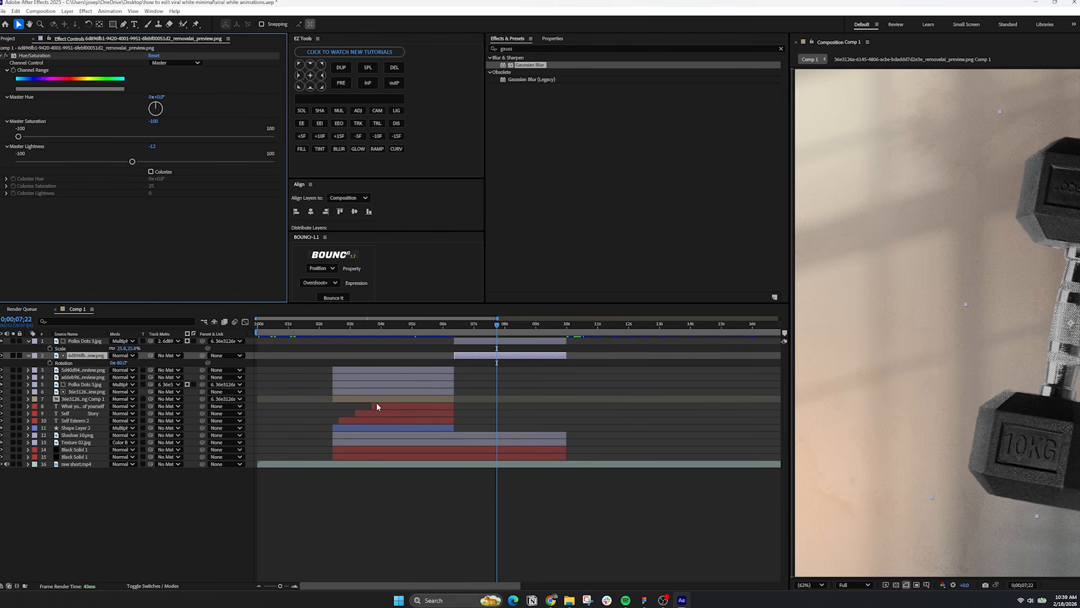
Duplicate the dumbbell layer and pre-compose the lower copy, moving all attributes into the new composition.
{"action": "left_click", "coordinate": [82, 357]}
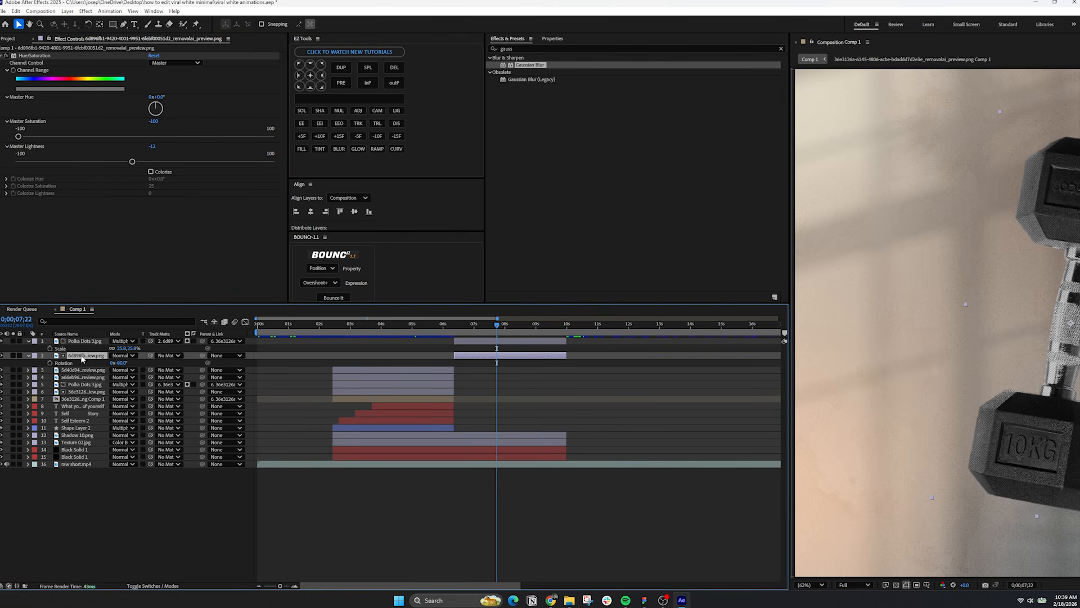
{"action": "key", "text": "ctrl+d"}
{"action": "left_click", "coordinate": [75, 363]}
{"action": "right_click", "coordinate": [75, 363]}
{"action": "left_click", "coordinate": [111, 309]}
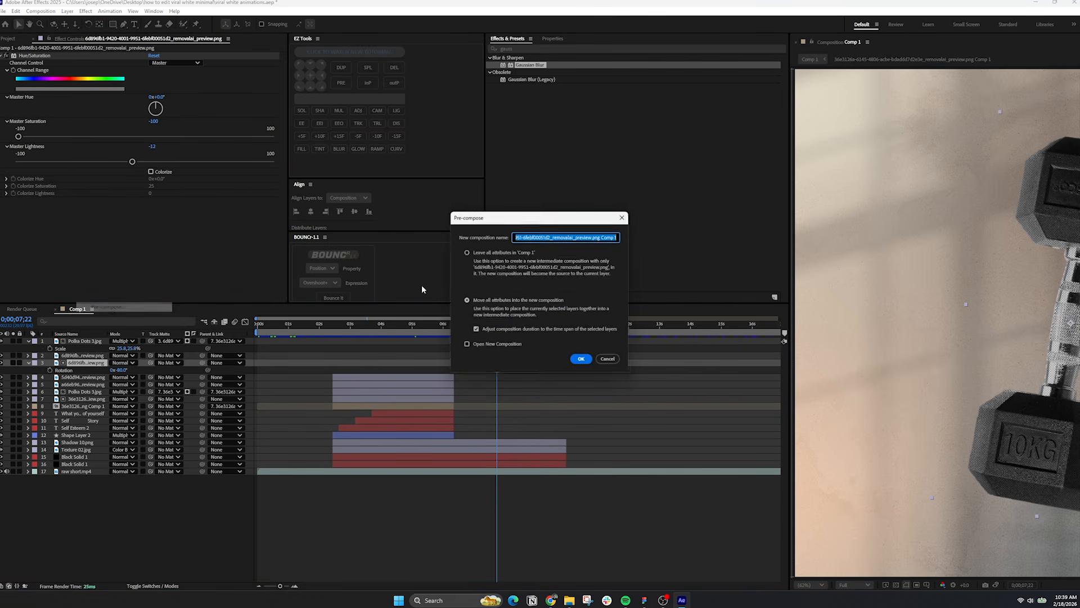
{"action": "left_click", "coordinate": [582, 360]}
Apply a Fill effect to the dumbbell pre-comp and set its color to black.
{"action": "left_click", "coordinate": [523, 49]}
{"action": "type", "text": "fill"}
{"action": "left_click", "coordinate": [519, 108]}
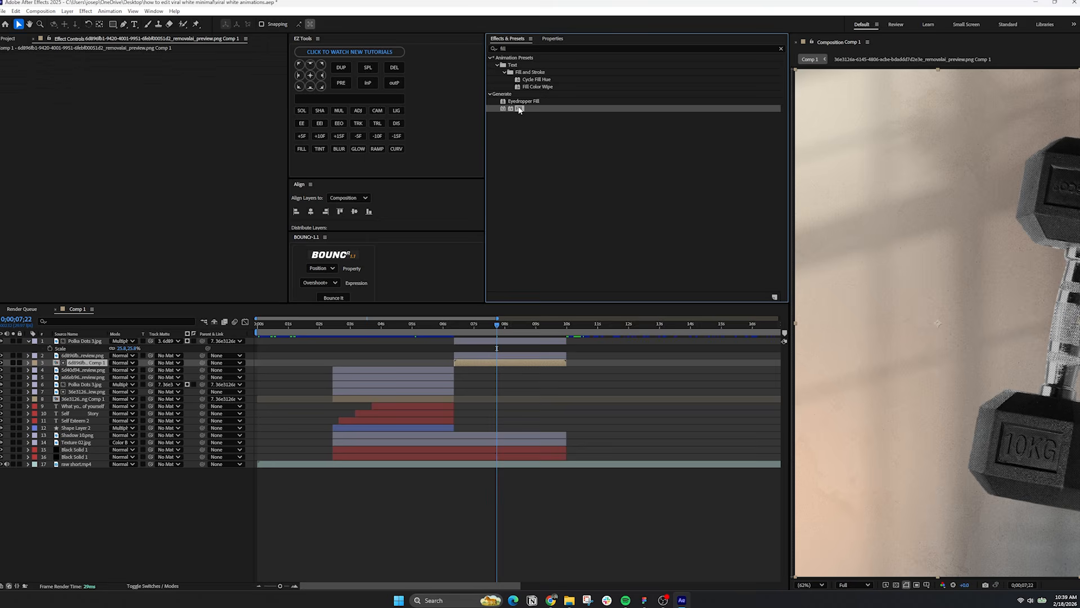
{"action": "double_click", "coordinate": [519, 109]}
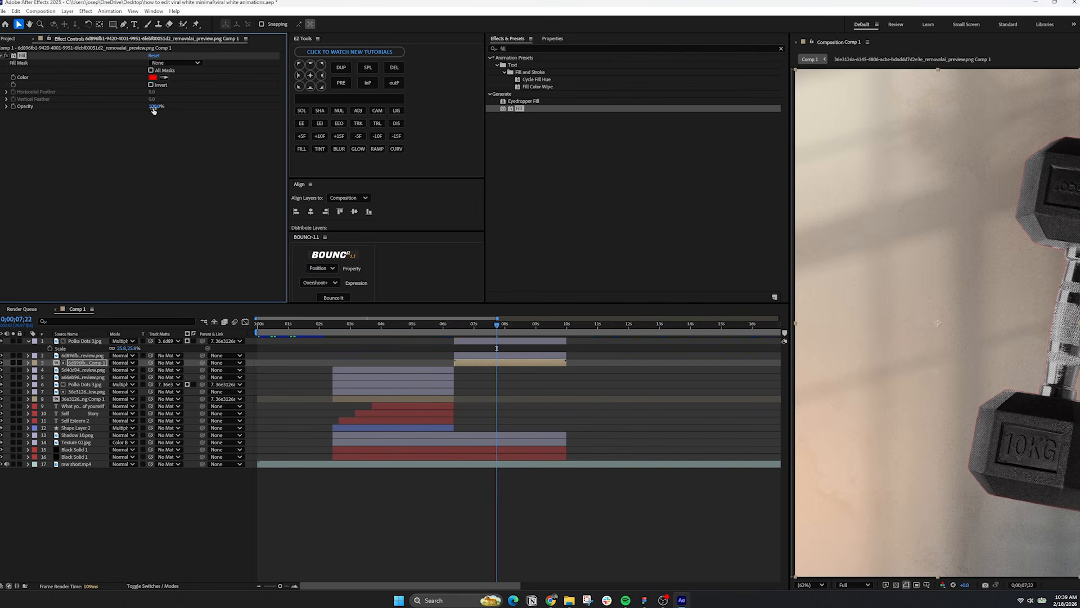
{"action": "left_click", "coordinate": [153, 77]}
{"action": "left_click", "coordinate": [623, 247]}
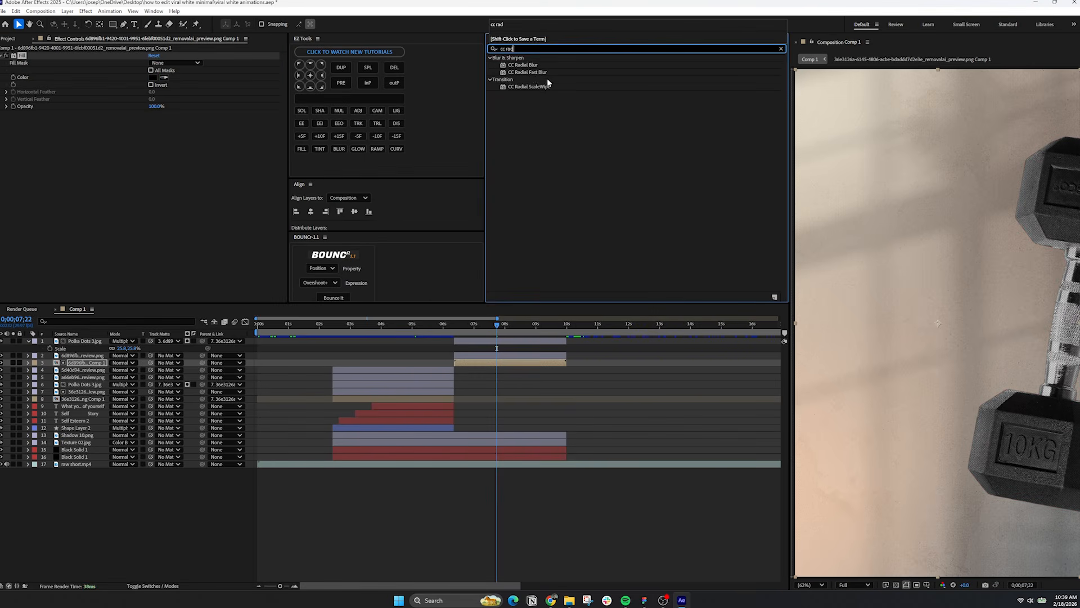
Add CC Radial Fast Blur to the dumbbell pre-comp, centered near the frame's upper-right corner, and set the layer's opacity to 50%.
{"action": "double_click", "coordinate": [531, 73]}
{"action": "left_click", "coordinate": [153, 121]}
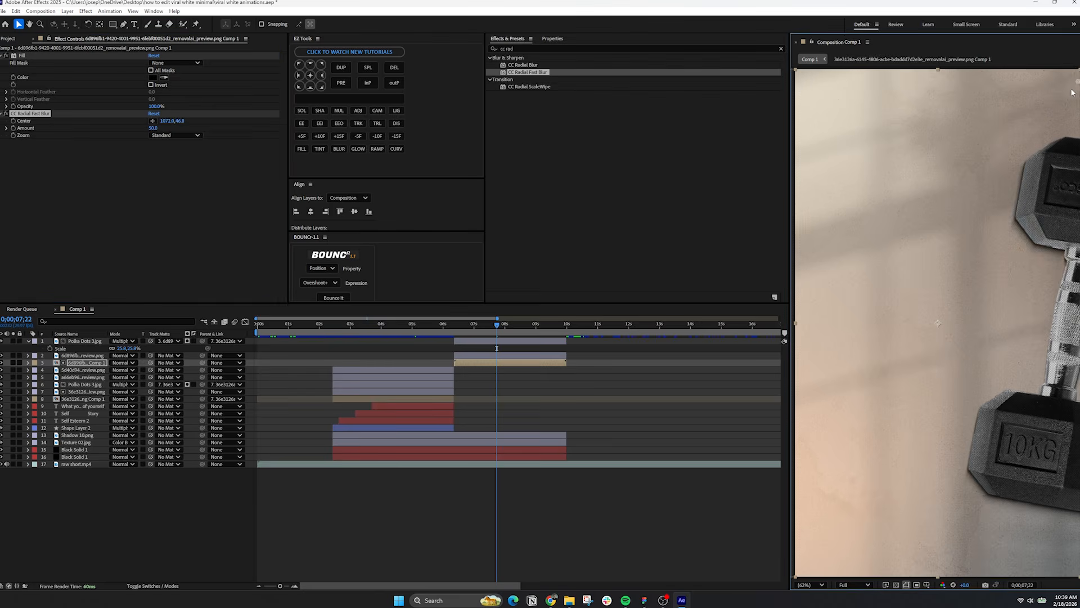
Add an Inner Shadow layer style to the dumbbell image layer and set its size to 54.
{"action": "right_click", "coordinate": [82, 355]}
{"action": "mouse_move", "coordinate": [130, 210]}
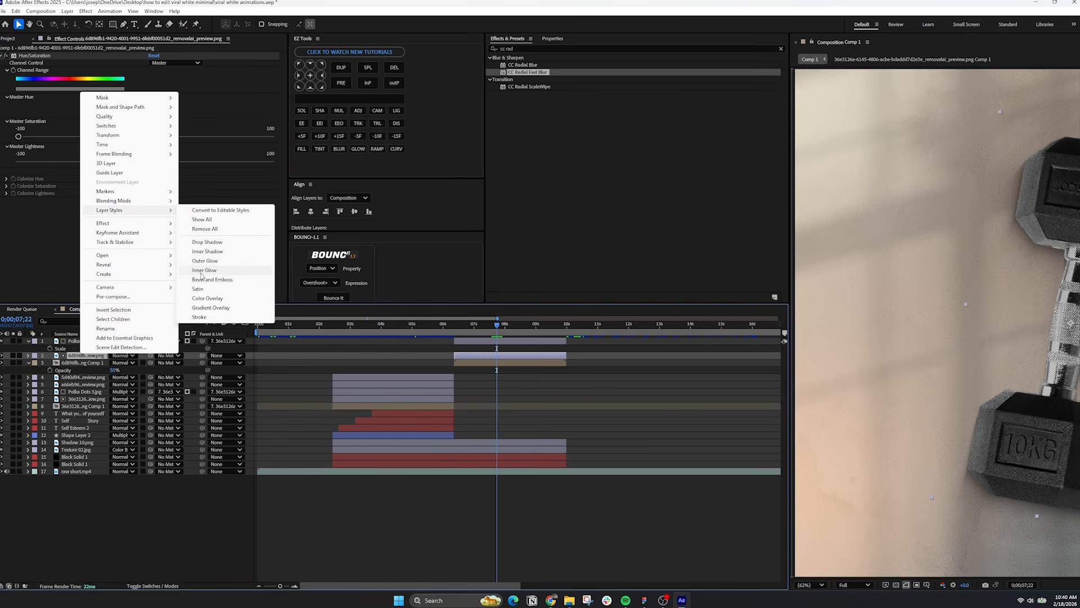
{"action": "left_click", "coordinate": [206, 253]}
{"action": "left_click", "coordinate": [42, 392]}
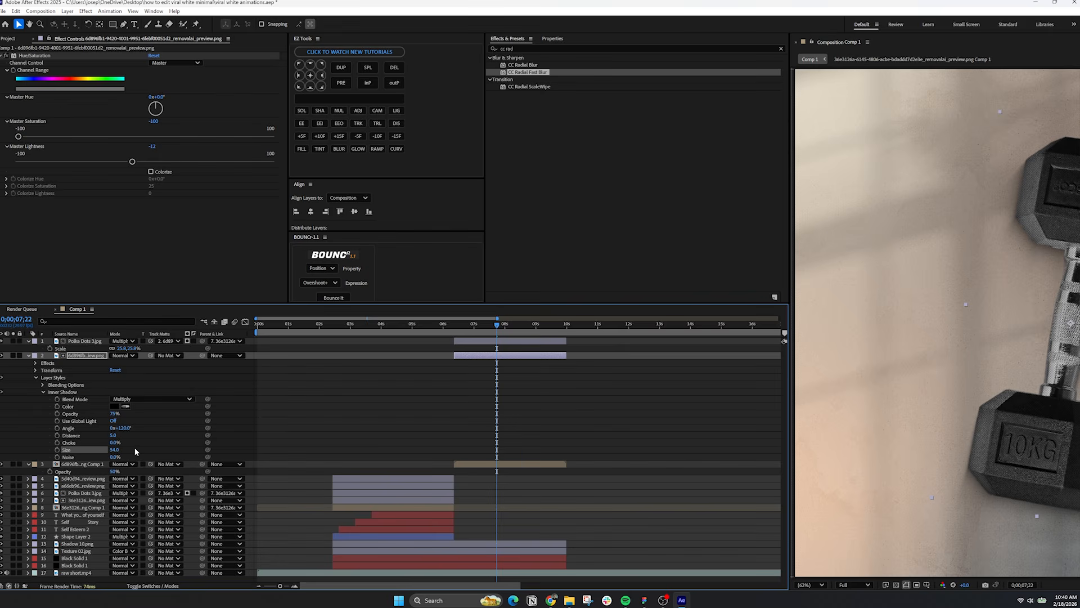
Duplicate the "What you think of yourself" text above the dumbbell pre-comp, start it with the dumbbell scene, and retype it as "Will be corelated".
{"action": "left_click", "coordinate": [79, 514]}
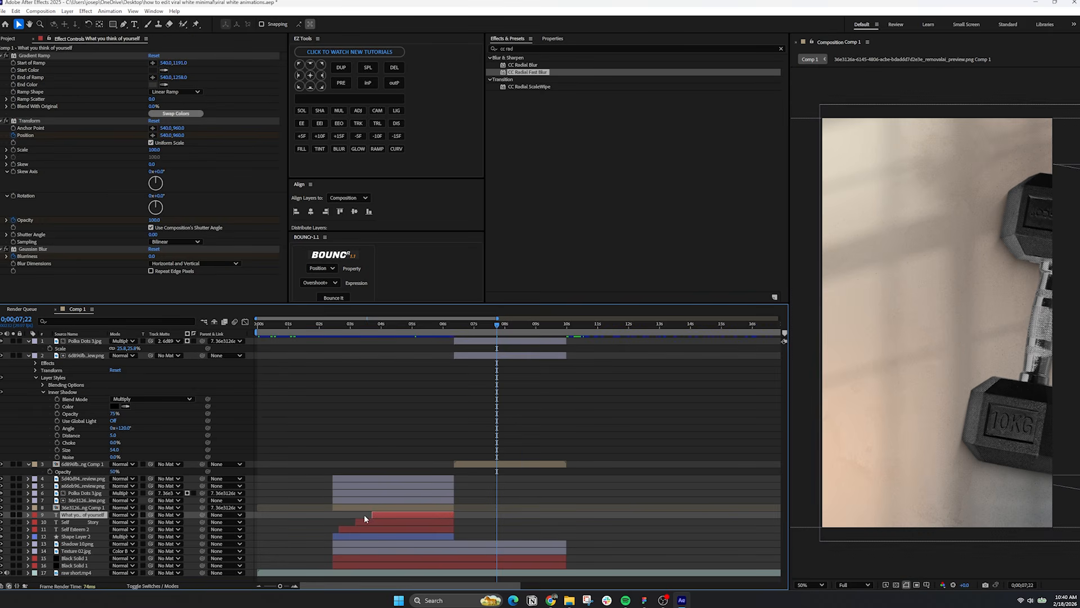
{"action": "key", "text": "ctrl+d"}
{"action": "left_click_drag", "start_coordinate": [89, 527], "coordinate": [82, 465]}
{"action": "left_click_drag", "start_coordinate": [429, 465], "coordinate": [511, 464]}
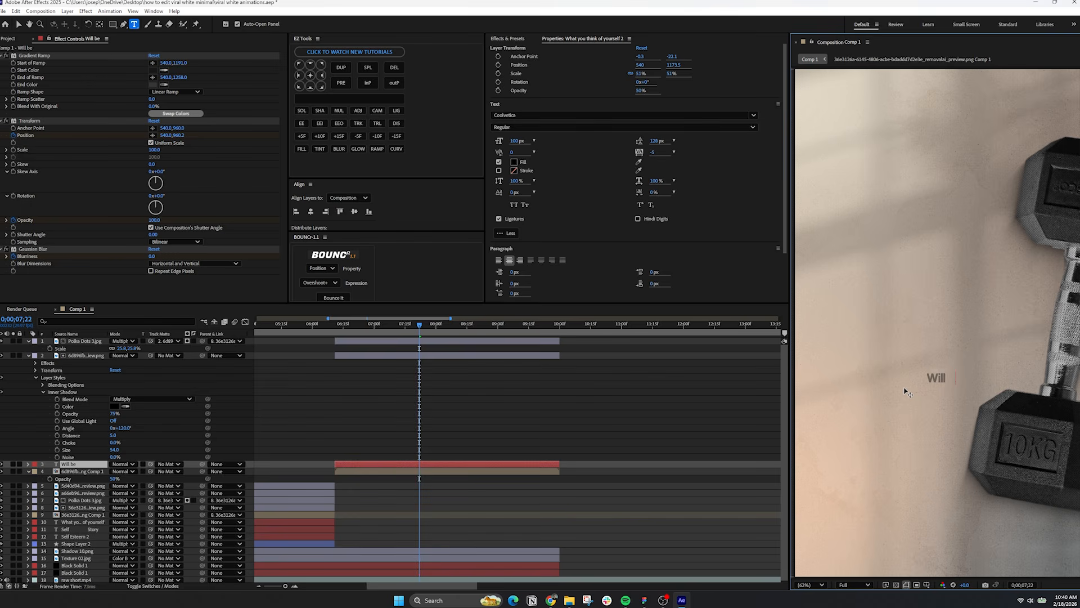
Create four more text layers by duplication, reading "to the", "Size", "of the" and "Comittment".
{"action": "left_click", "coordinate": [102, 464]}
{"action": "key", "text": "ctrl+d"}
{"action": "double_click", "coordinate": [100, 466]}
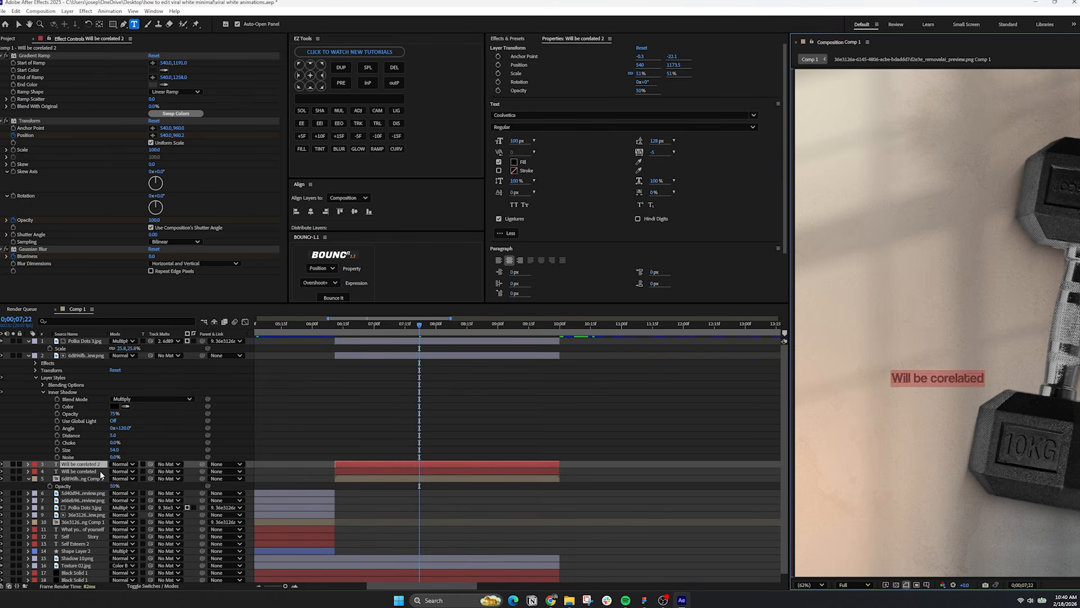
{"action": "type", "text": "To the"}
{"action": "key", "text": "ctrl+d"}
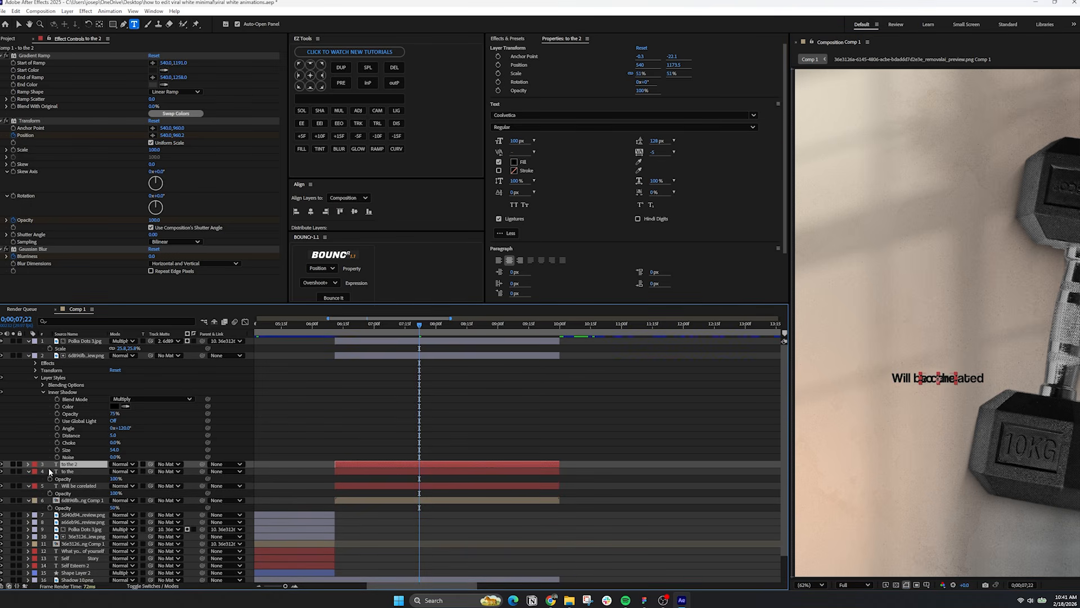
{"action": "double_click", "coordinate": [73, 465]}
{"action": "key", "text": "ctrl+d"}
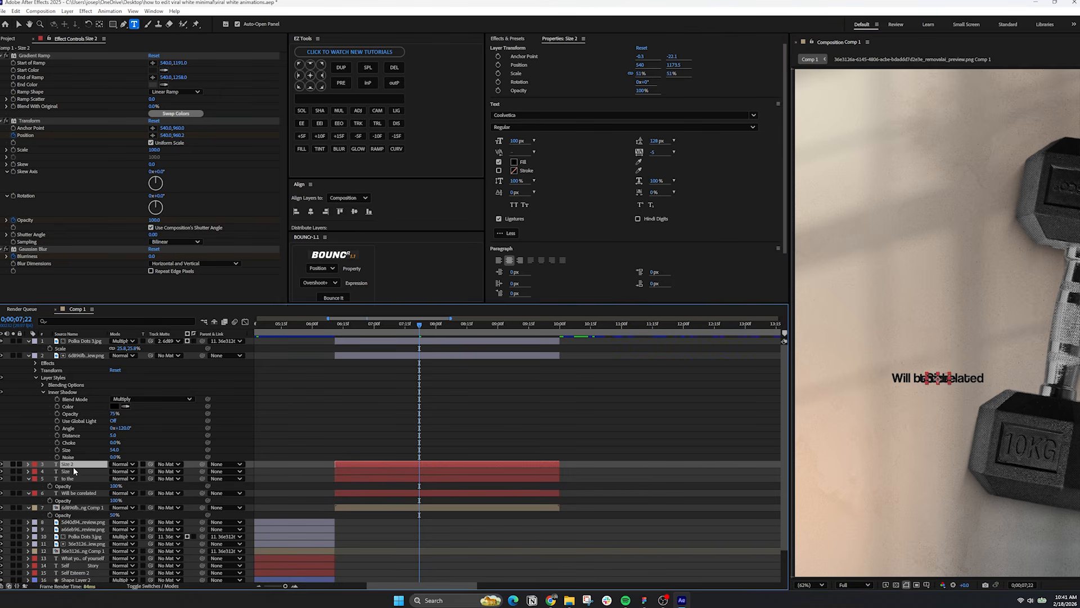
{"action": "double_click", "coordinate": [84, 467]}
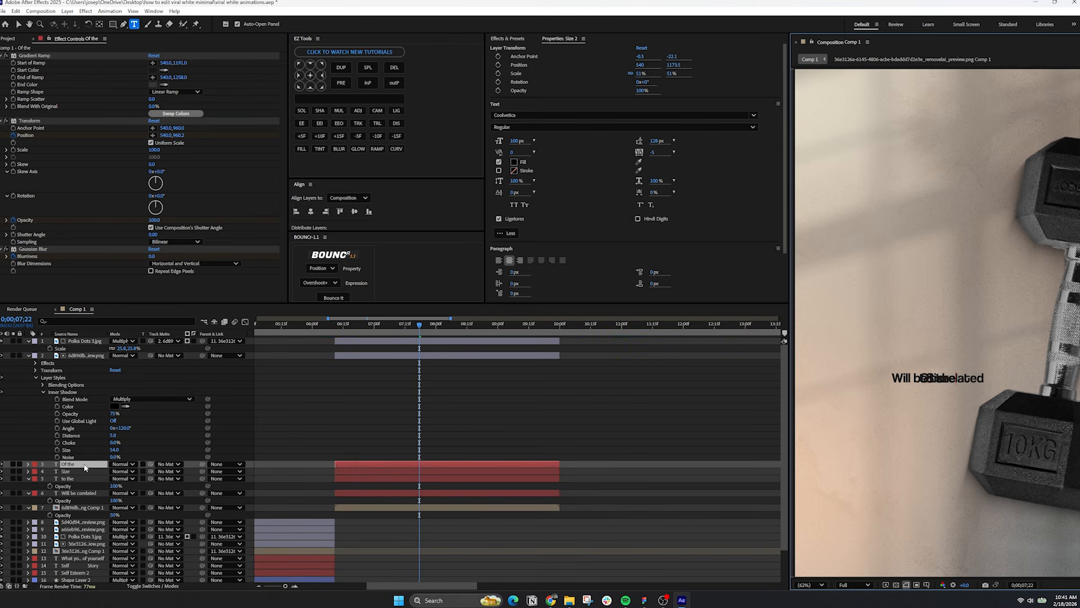
{"action": "key", "text": "ctrl+d"}
{"action": "double_click", "coordinate": [80, 465]}
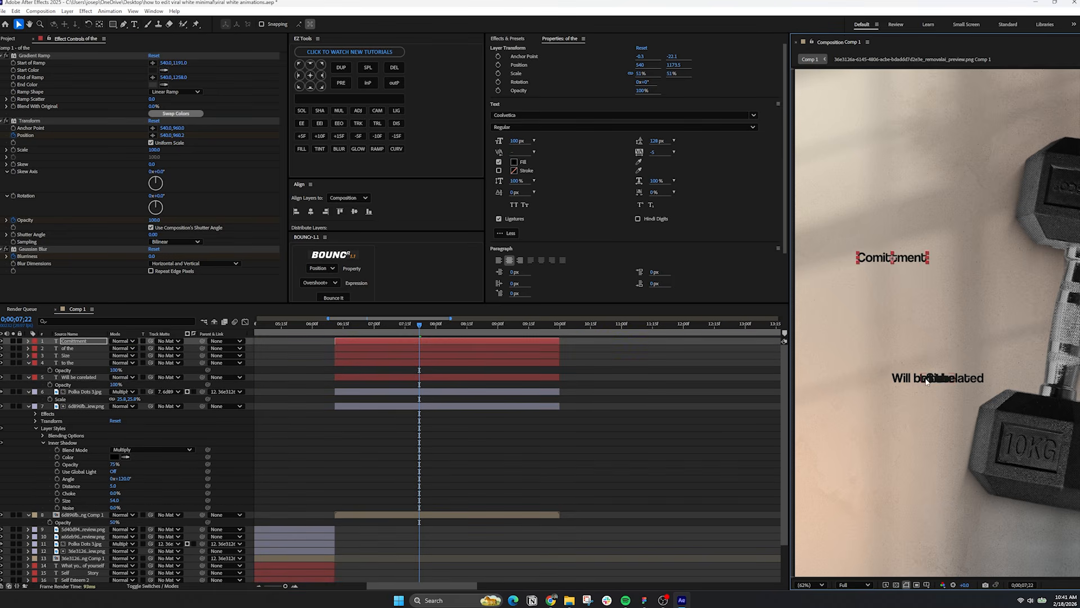
Arrange the five text layers as a stacked block beside the dumbbell, with "SIZE" large and compressed in the middle.
{"action": "left_click_drag", "start_coordinate": [933, 506], "coordinate": [950, 334]}
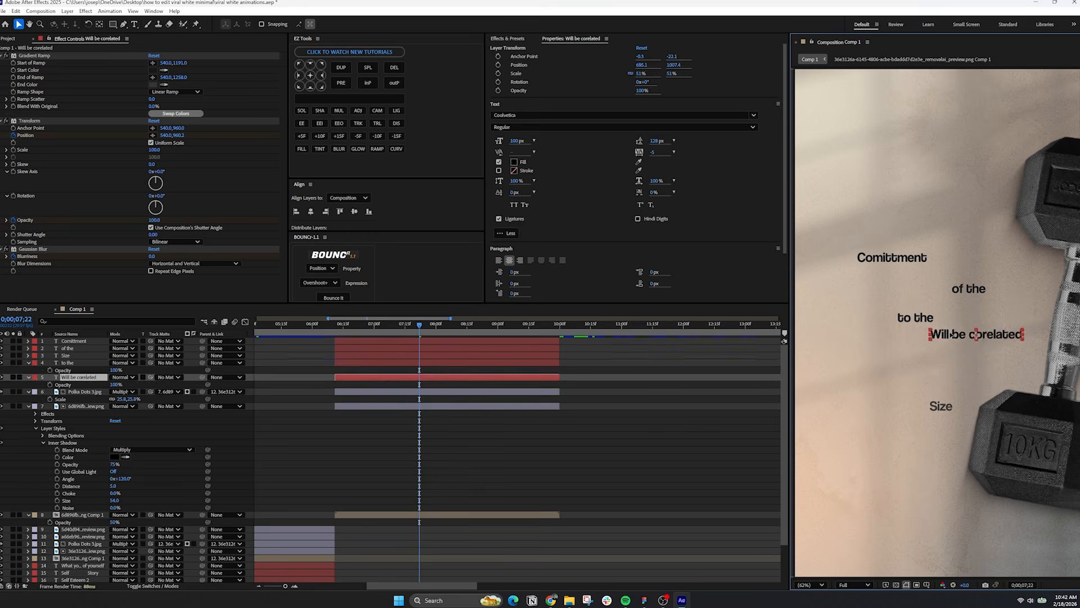
{"action": "left_click_drag", "start_coordinate": [951, 335], "coordinate": [844, 301]}
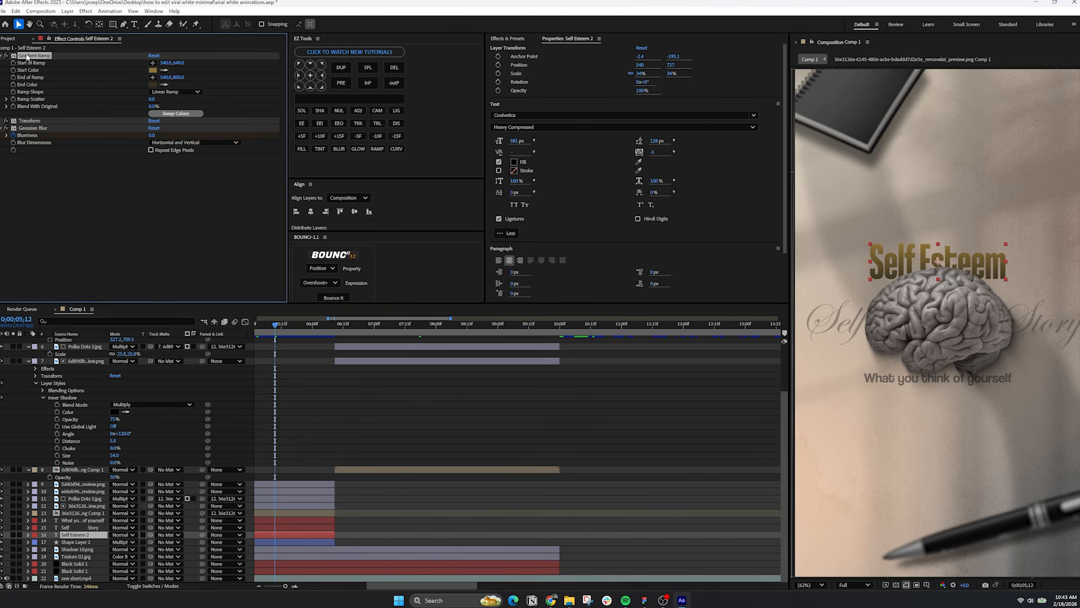
Copy the gold Gradient Ramp from the "Self Esteem" text onto the "Size" text layer.
{"action": "scroll", "coordinate": [428, 379], "scroll_direction": "up", "scroll_amount": 3}
{"action": "left_click", "coordinate": [397, 326]}
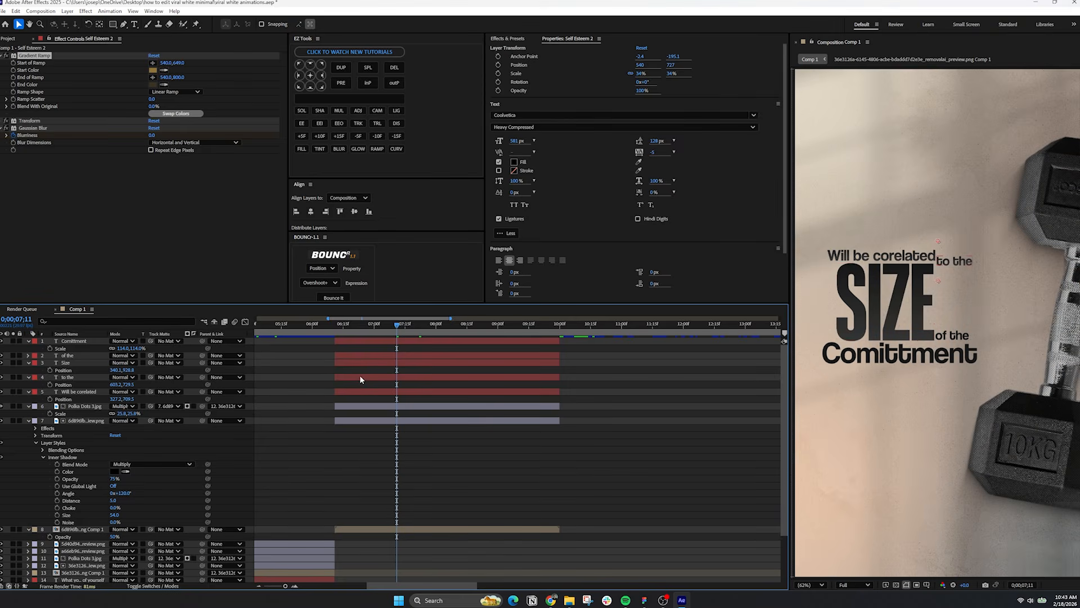
{"action": "left_click", "coordinate": [75, 363]}
{"action": "key", "text": "ctrl+v"}
Change the "Comittment" text to Edwardian Script ITC, enlarge it, and reposition it beneath "SIZE".
{"action": "double_click", "coordinate": [75, 341]}
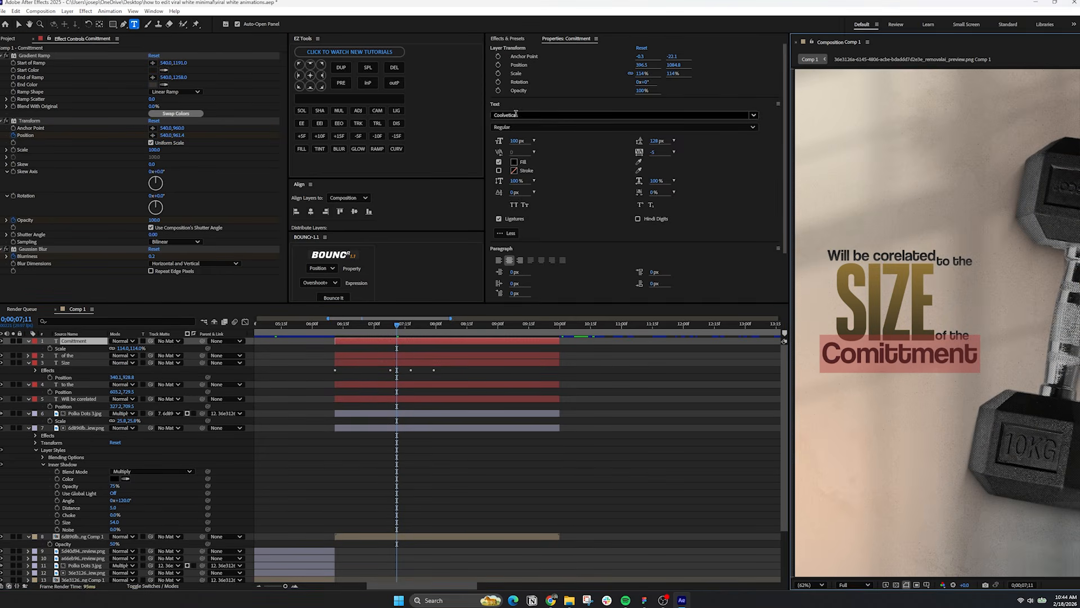
{"action": "left_click", "coordinate": [515, 114]}
{"action": "type", "text": "edwar"}
{"action": "left_click", "coordinate": [530, 138]}
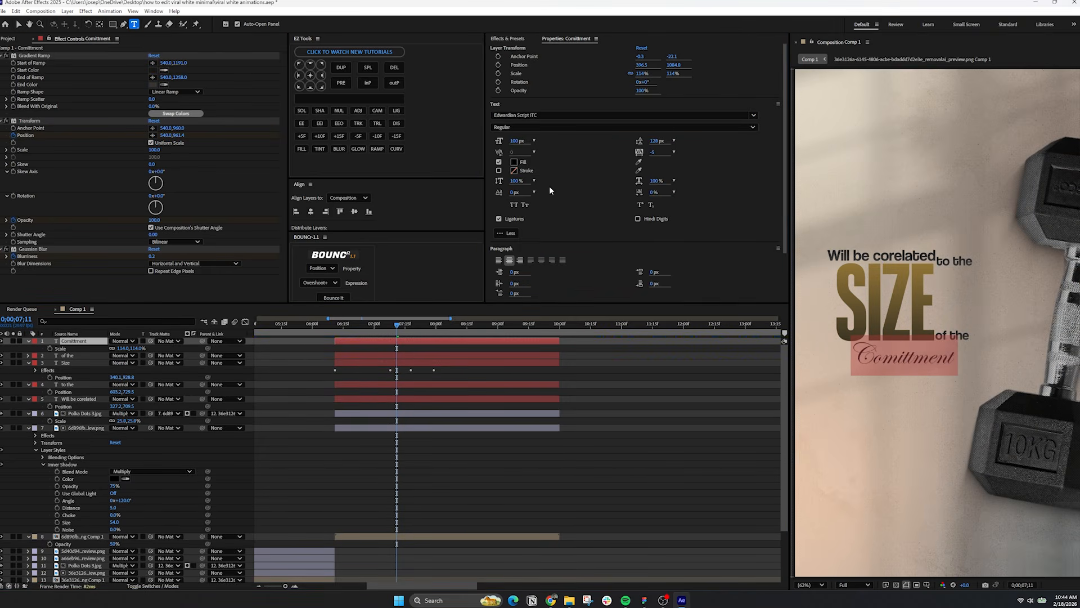
{"action": "left_click_drag", "start_coordinate": [388, 341], "coordinate": [375, 340]}
{"action": "left_click_drag", "start_coordinate": [122, 348], "coordinate": [163, 348]}
{"action": "key", "text": "v"}
{"action": "left_click_drag", "start_coordinate": [872, 357], "coordinate": [849, 352]}
Preview the dumbbell scene and stagger the text layers so the words start one after another.
{"action": "left_click_drag", "start_coordinate": [361, 325], "coordinate": [339, 326]}
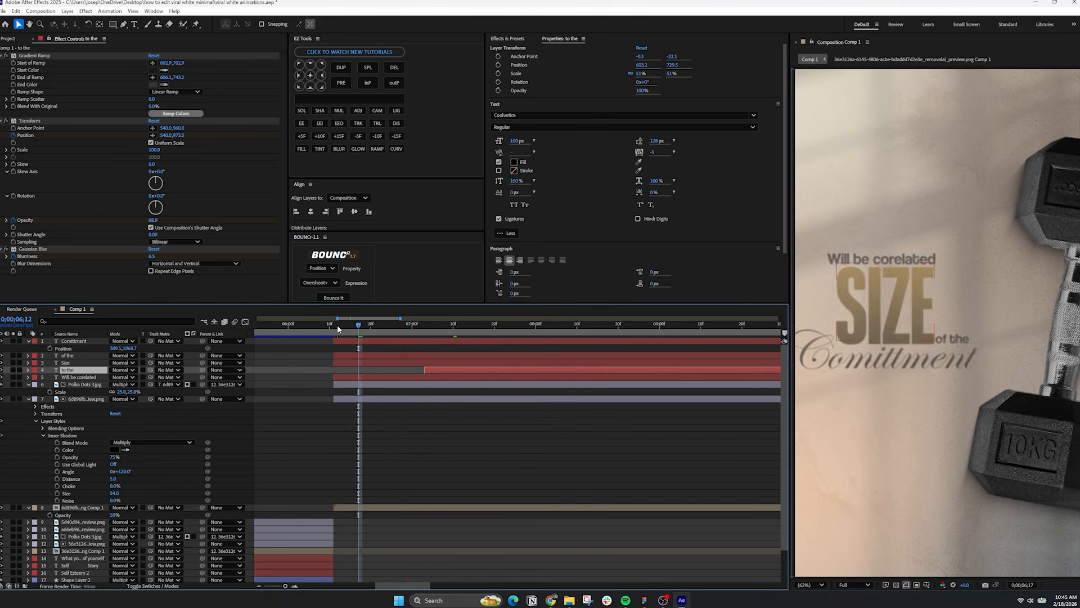
{"action": "key", "text": "space"}
{"action": "key", "text": "space"}
{"action": "key", "text": "space"}
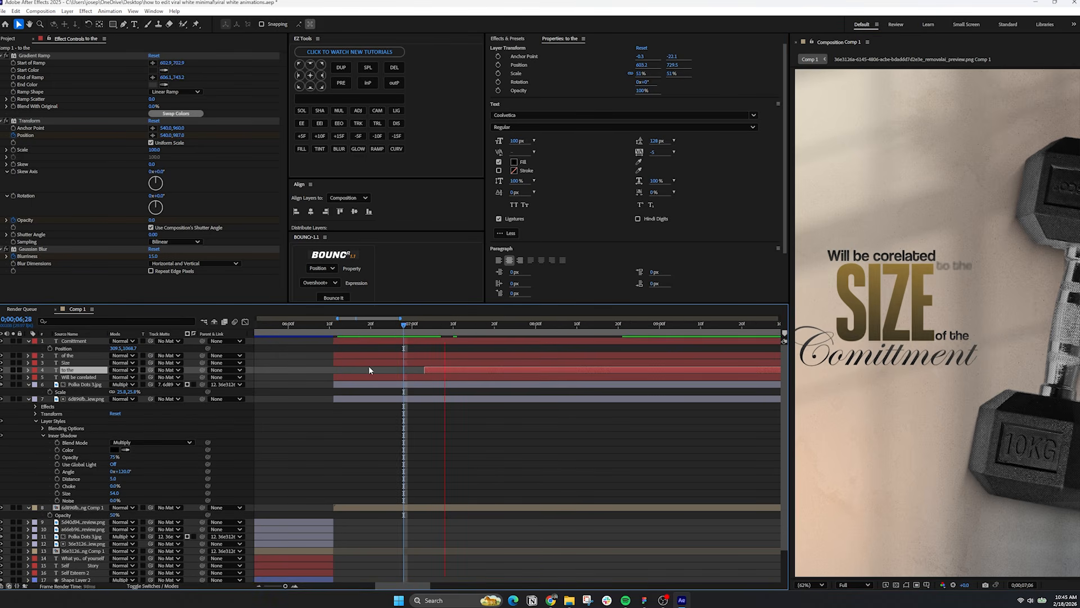
{"action": "key", "text": "space"}
{"action": "left_click_drag", "start_coordinate": [363, 363], "coordinate": [651, 356]}
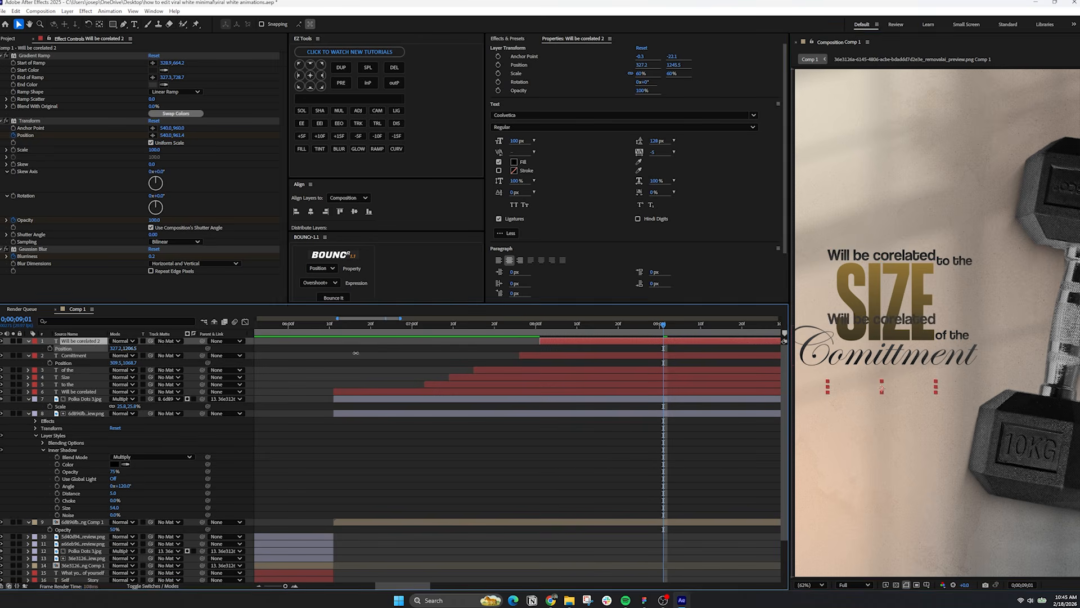
Retype the duplicated "Will be corelated" text below the script word as "You keep" and set its opacity to 50%.
{"action": "double_click", "coordinate": [88, 341]}
{"action": "type", "text": "YU"}
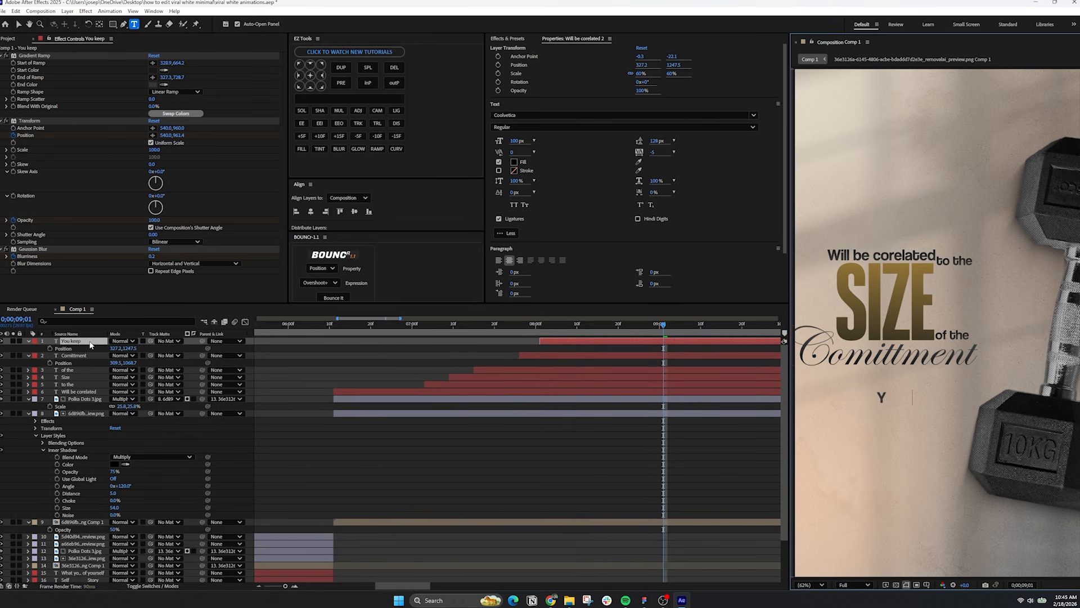
{"action": "left_click", "coordinate": [90, 342]}
{"action": "type", "text": "t50"}
{"action": "key", "text": "Return"}
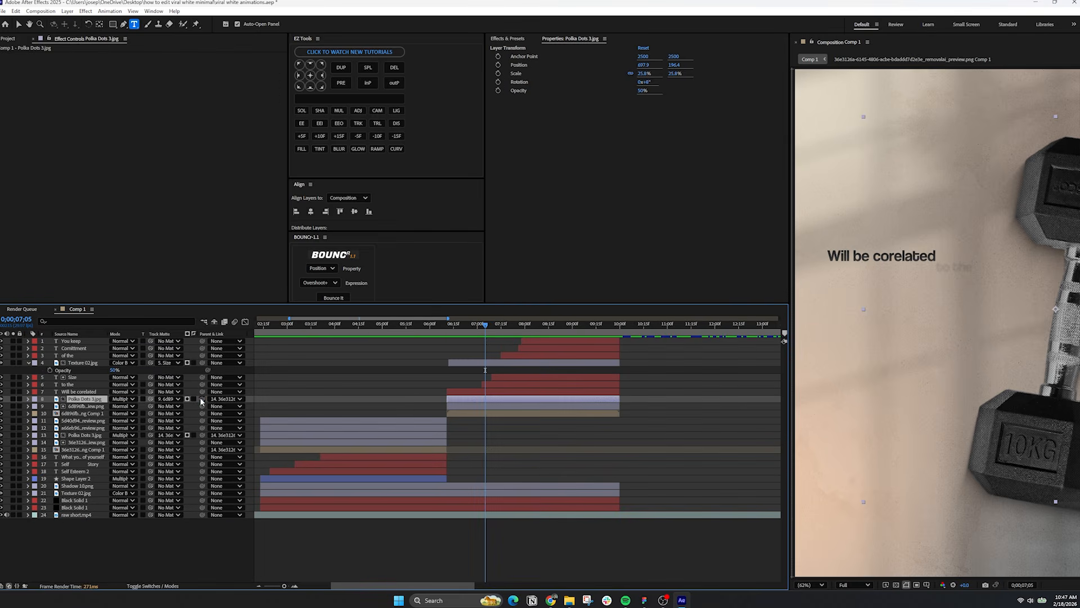
Parent the dumbbell scene's Polka Dots layer and dumbbell pre-comp to the dumbbell image layer.
{"action": "left_click_drag", "start_coordinate": [97, 405], "coordinate": [96, 405]}
{"action": "left_click_drag", "start_coordinate": [202, 412], "coordinate": [88, 408]}
Keyframe the dumbbell across its scene so it slides inward to X position 1007.5 and rotates to -84°.
{"action": "left_click", "coordinate": [84, 405]}
{"action": "key", "text": "p"}
{"action": "left_click_drag", "start_coordinate": [485, 325], "coordinate": [618, 336]}
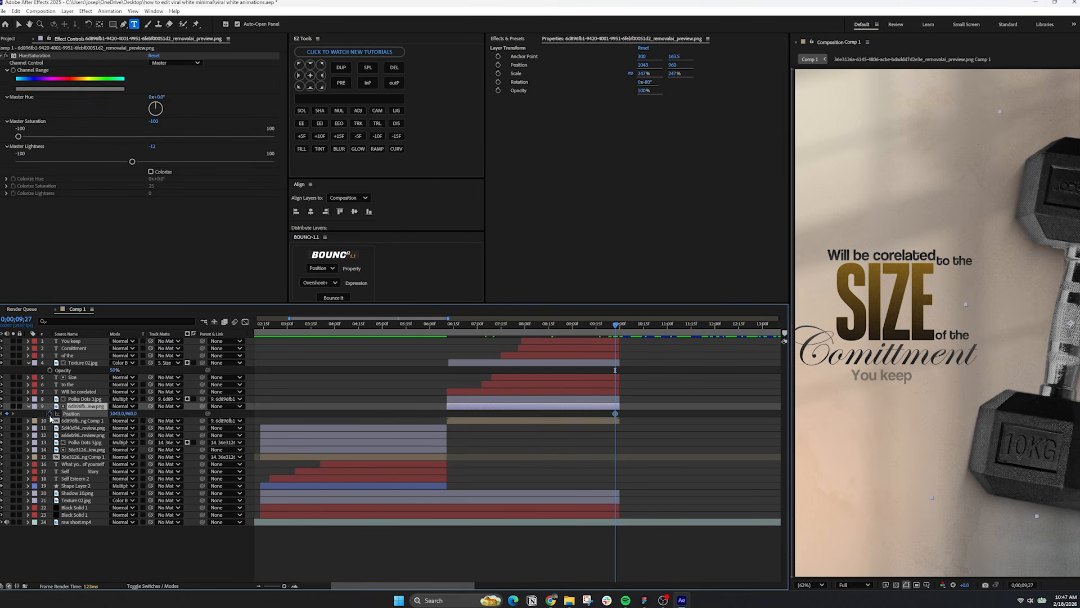
{"action": "key", "text": "u"}
{"action": "key", "text": "i"}
{"action": "left_click_drag", "start_coordinate": [607, 410], "coordinate": [447, 425]}
{"action": "left_click", "coordinate": [478, 444]}
{"action": "left_click_drag", "start_coordinate": [448, 326], "coordinate": [618, 337]}
{"action": "key", "text": "v"}
{"action": "left_click_drag", "start_coordinate": [1008, 432], "coordinate": [998, 432]}
{"action": "key", "text": "r"}
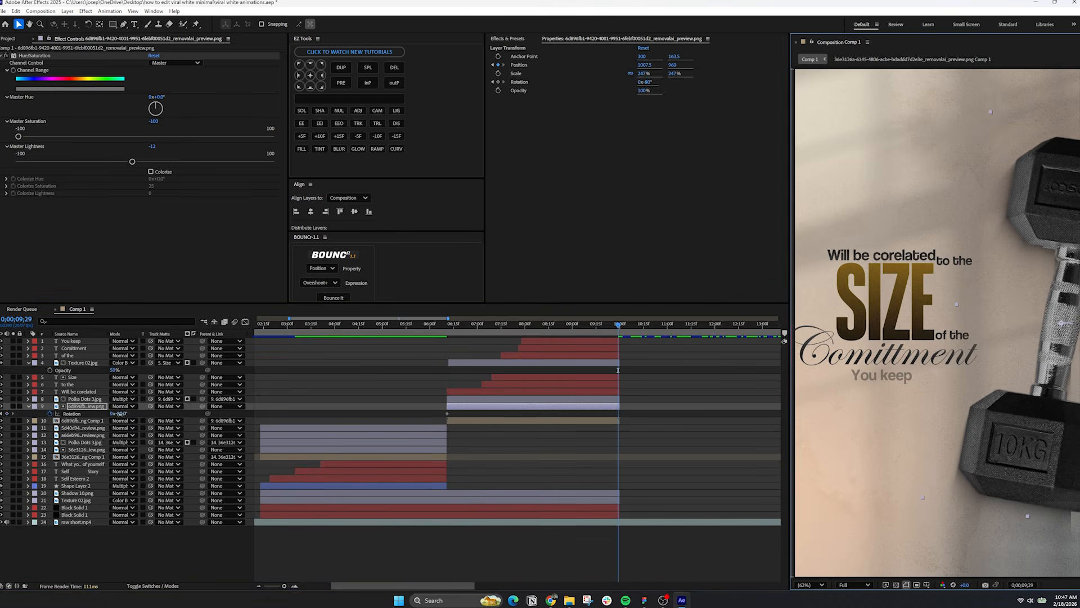
{"action": "left_click_drag", "start_coordinate": [117, 413], "coordinate": [113, 414]}
Duplicate Shape Layer 2 beneath the dumbbell layer, shift it to the dumbbell scene, and reshape its path.
{"action": "left_click", "coordinate": [79, 486]}
{"action": "key", "text": "ctrl+d"}
{"action": "left_click_drag", "start_coordinate": [79, 487], "coordinate": [80, 418]}
{"action": "left_click_drag", "start_coordinate": [333, 420], "coordinate": [520, 418]}
{"action": "scroll", "coordinate": [874, 316], "scroll_direction": "down", "scroll_amount": 3}
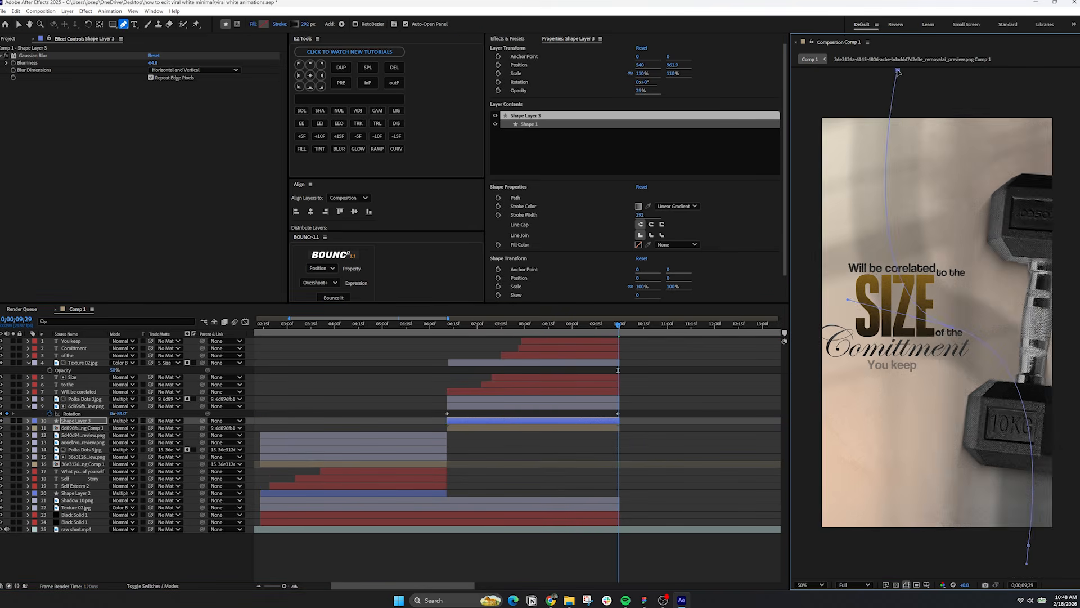
{"action": "key", "text": "g"}
{"action": "left_click_drag", "start_coordinate": [873, 316], "coordinate": [866, 293]}
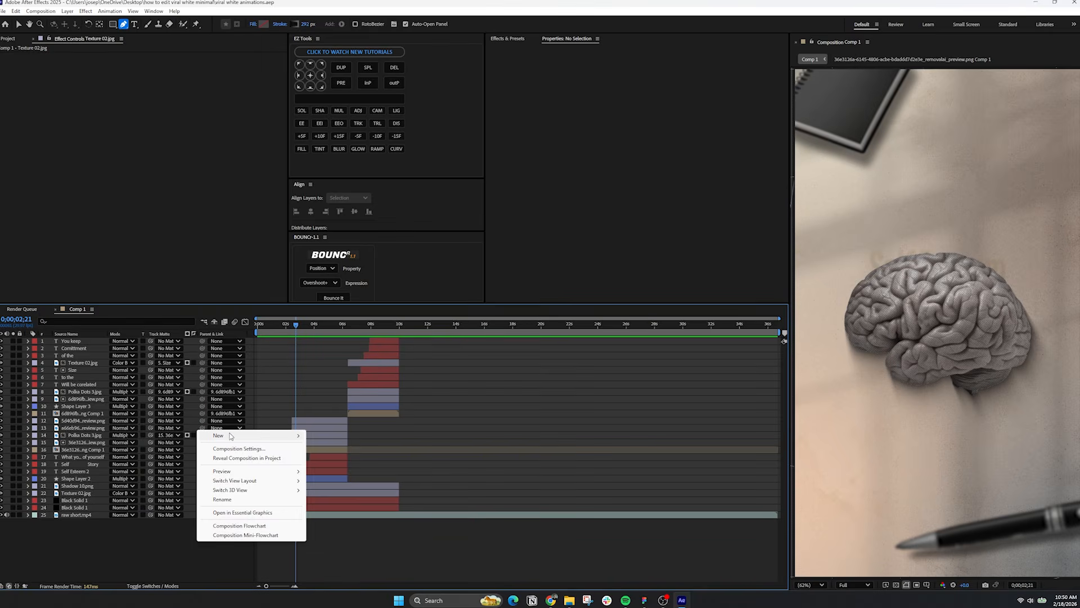
Create an adjustment layer starting with the brain scene and apply the Transform and Gaussian Blur effects to it.
{"action": "mouse_move", "coordinate": [231, 436]}
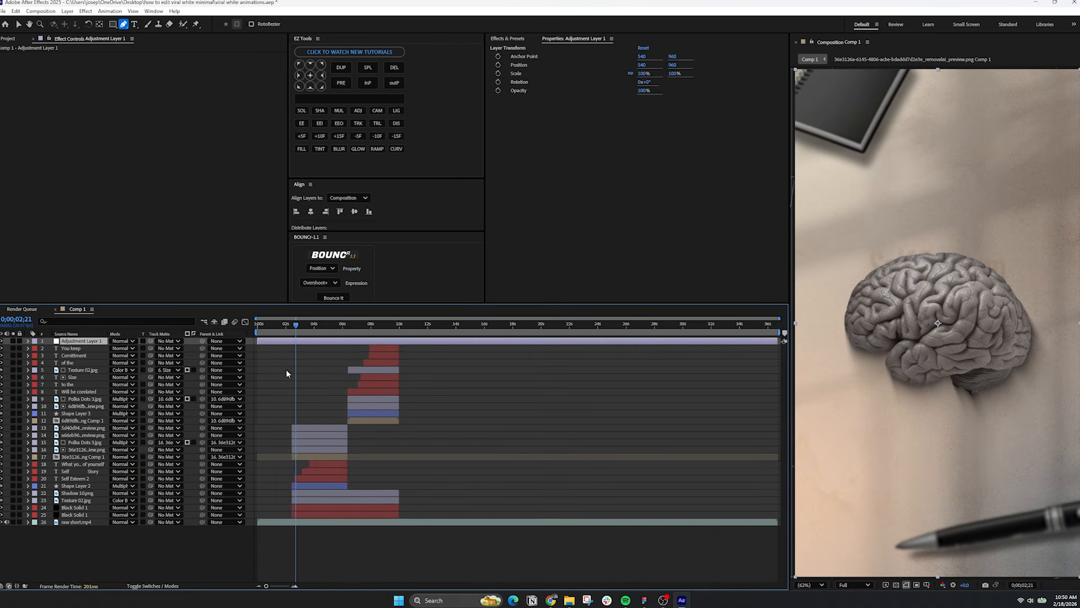
{"action": "double_click", "coordinate": [529, 111]}
{"action": "left_click", "coordinate": [518, 49]}
{"action": "type", "text": "gauss"}
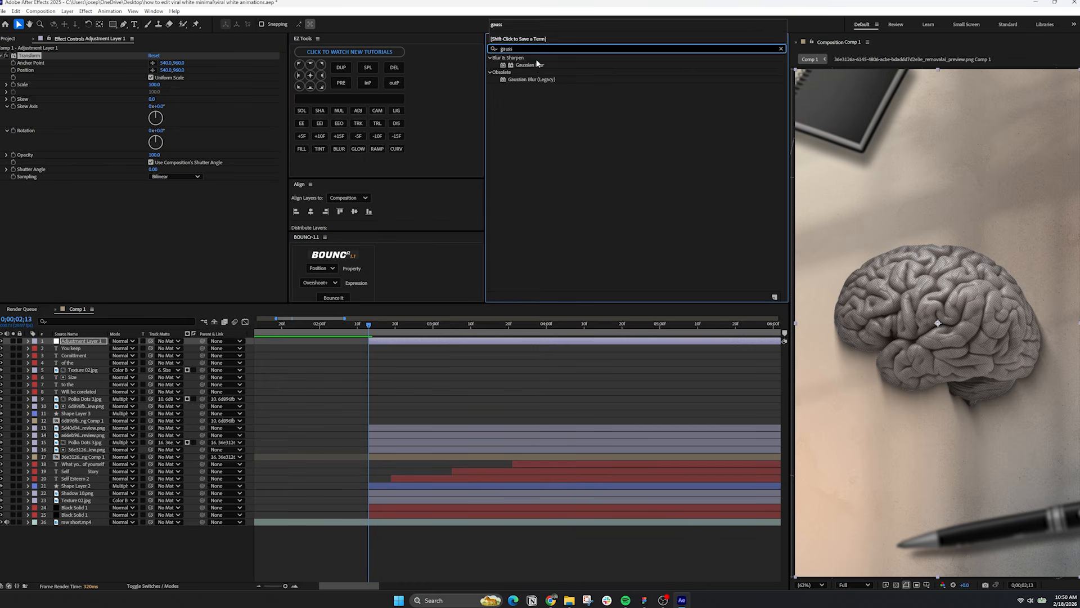
{"action": "double_click", "coordinate": [536, 65]}
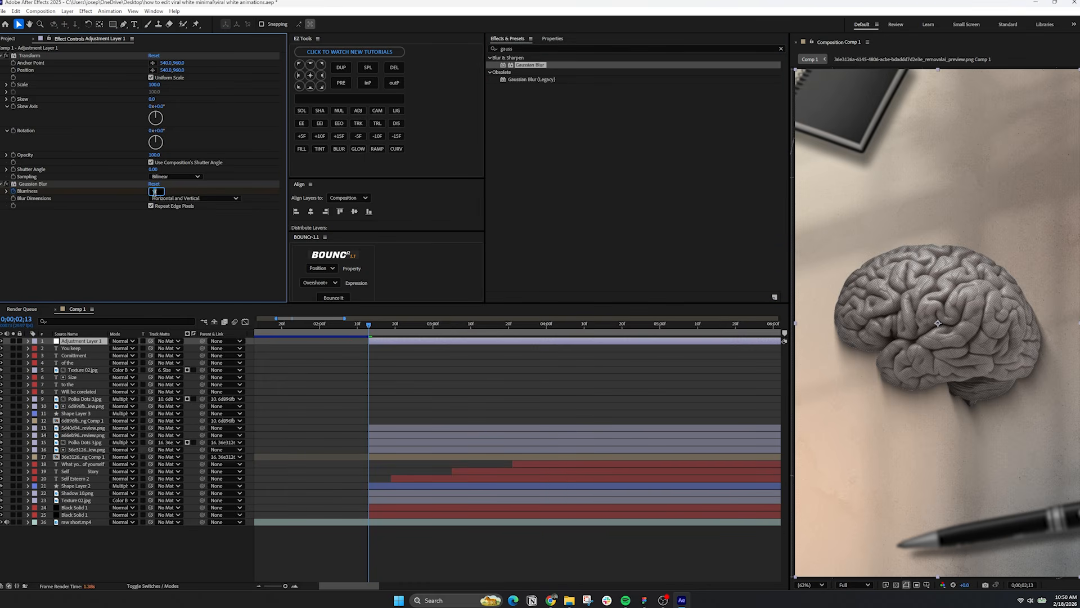
Keyframe the brain adjustment layer's Gaussian Blur from 30 at the scene start down to 0.1, and its Transform scale up to 110.
{"action": "type", "text": "30"}
{"action": "key", "text": "Return"}
{"action": "left_click", "coordinate": [7, 84]}
{"action": "key", "text": "Return"}
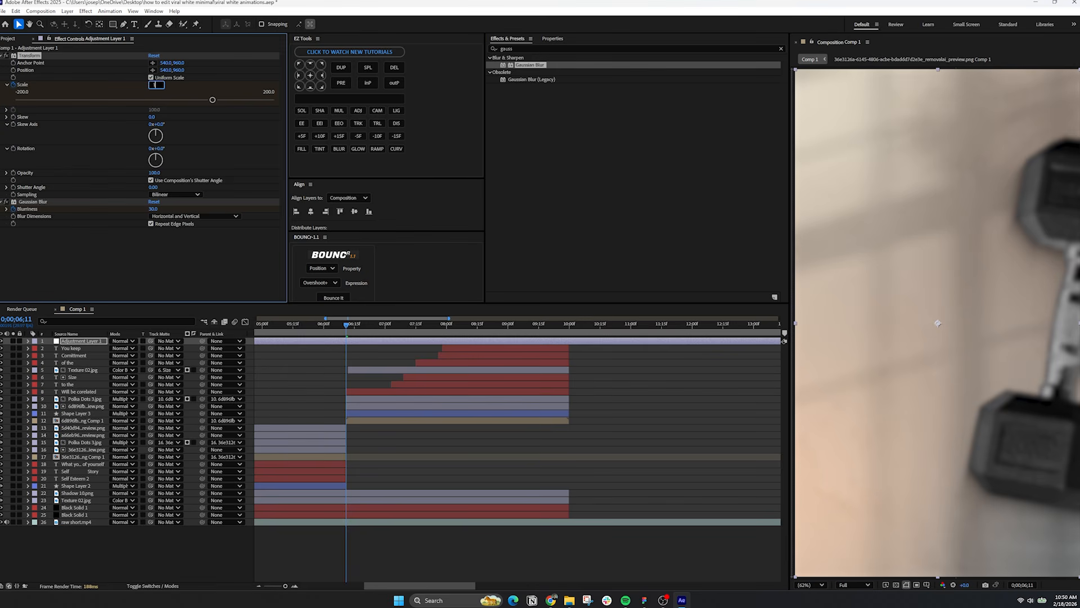
{"action": "type", "text": "110"}
{"action": "key", "text": "Return"}
{"action": "left_click_drag", "start_coordinate": [8, 208], "coordinate": [9, 208]}
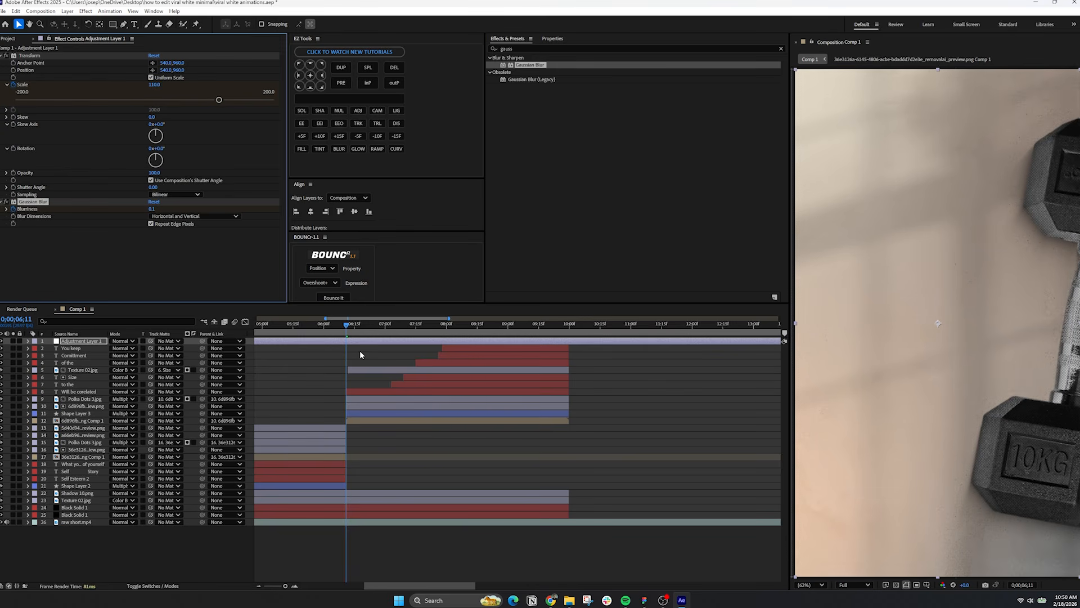
Move the ending scale and blur keyframes to 0;00;04;20 and shape their speed curves to start fast and slow down.
{"action": "left_click_drag", "start_coordinate": [423, 352], "coordinate": [463, 376]}
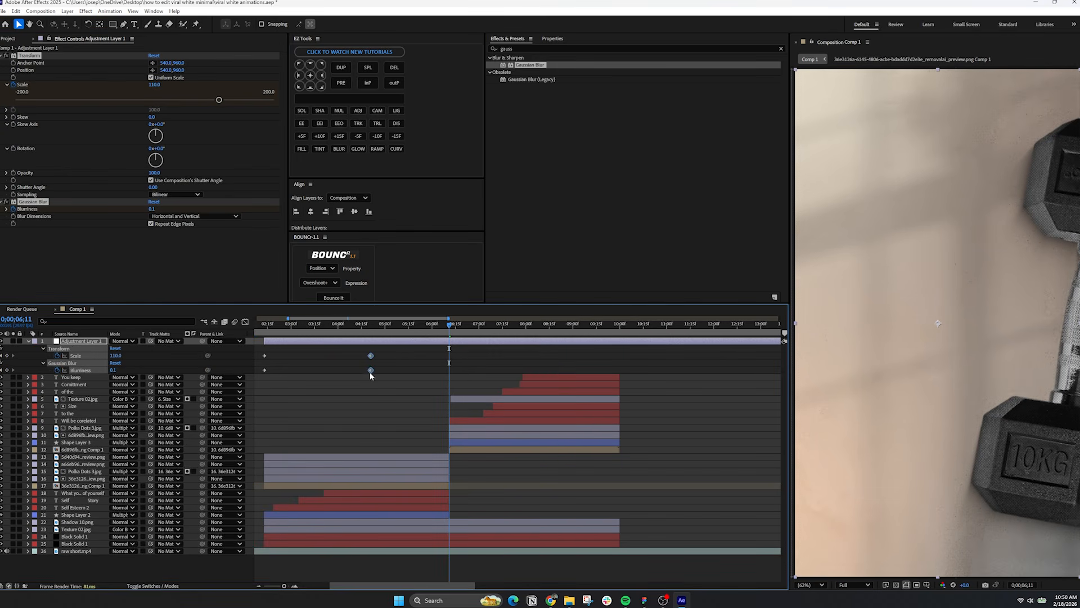
{"action": "left_click_drag", "start_coordinate": [368, 376], "coordinate": [403, 367]}
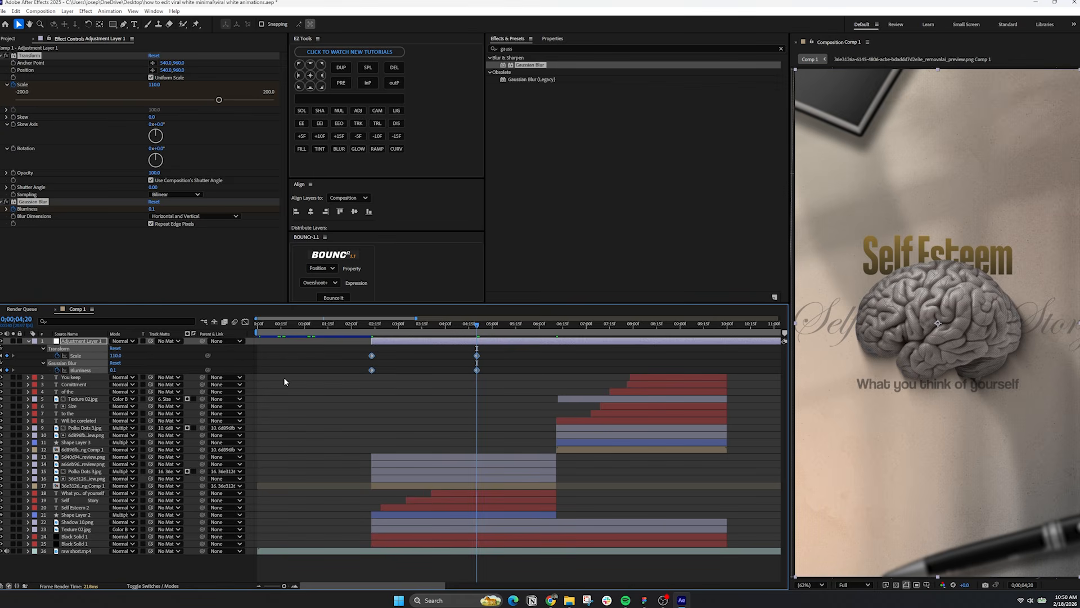
{"action": "left_click", "coordinate": [245, 322]}
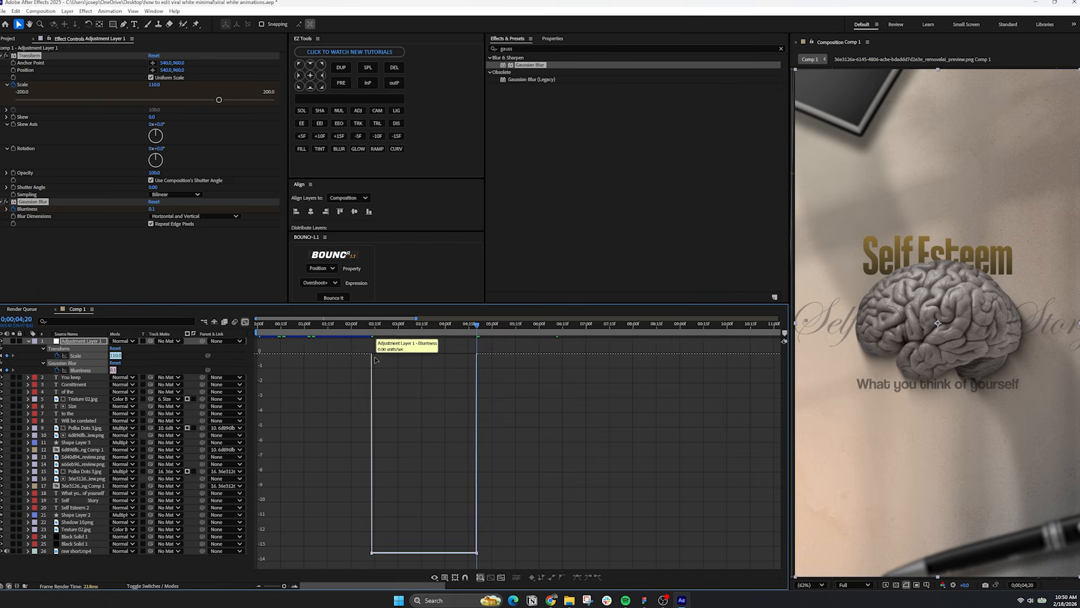
{"action": "left_click", "coordinate": [476, 552]}
{"action": "left_click_drag", "start_coordinate": [466, 553], "coordinate": [346, 354]}
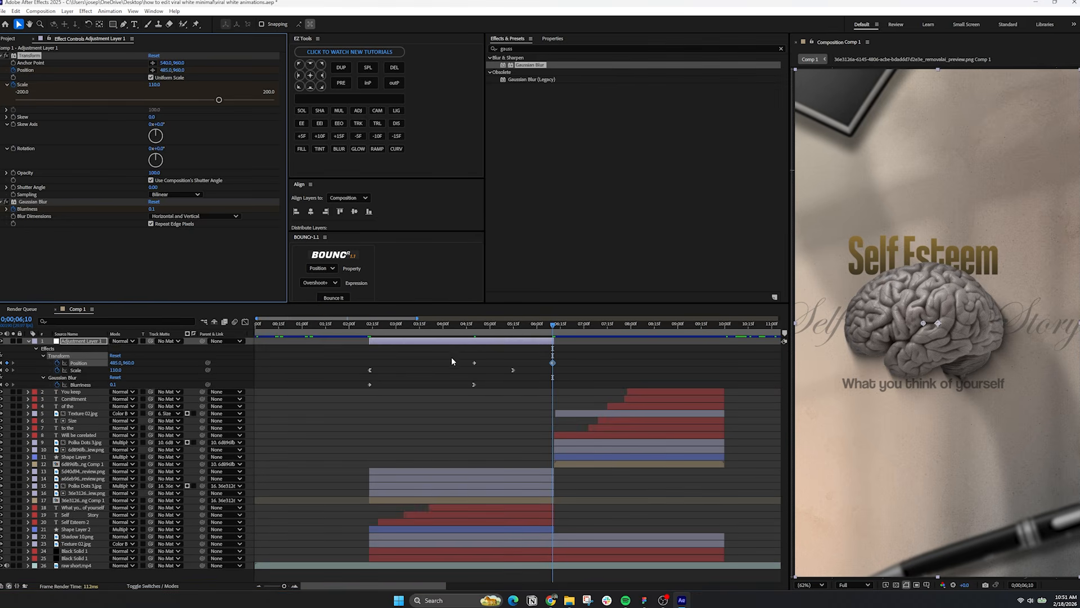
Shape the speed curve of the adjustment layer's position keyframes so the slide accelerates toward the end of the brain scene.
{"action": "left_click_drag", "start_coordinate": [456, 357], "coordinate": [565, 364]}
{"action": "key", "text": "shift+F3"}
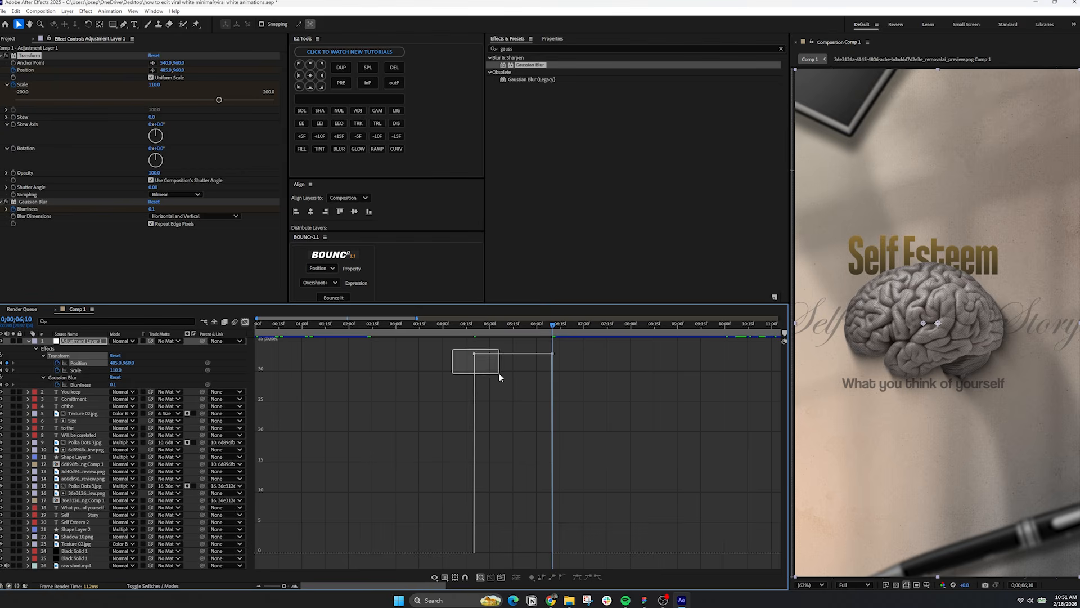
{"action": "left_click_drag", "start_coordinate": [481, 354], "coordinate": [590, 569]}
{"action": "left_click_drag", "start_coordinate": [546, 508], "coordinate": [552, 509]}
{"action": "left_click", "coordinate": [603, 512]}
{"action": "key", "text": "shift+F3"}
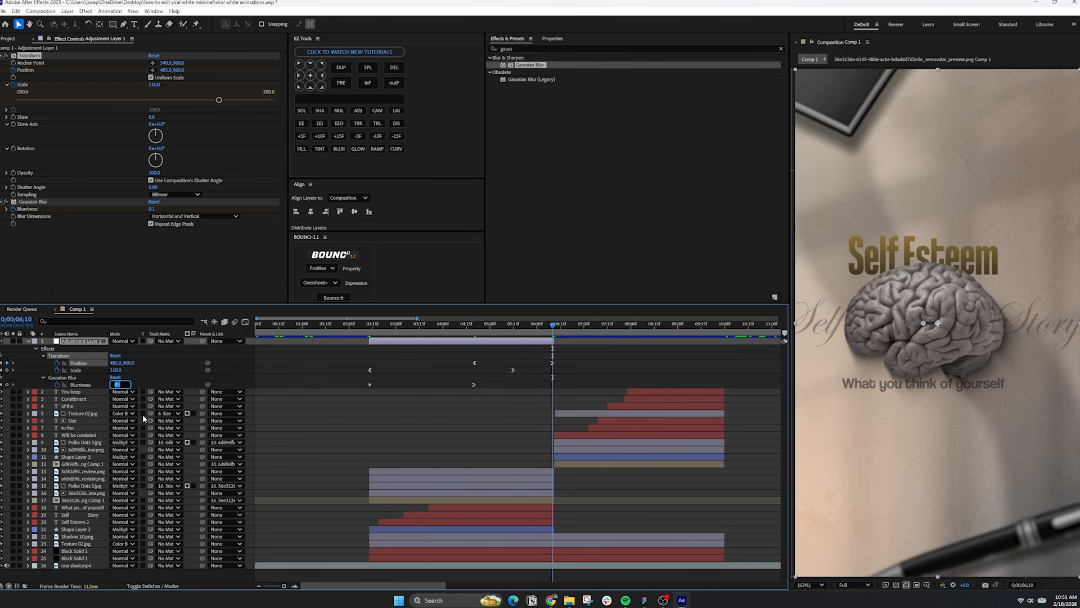
Keyframe the Gaussian Blur to 30 at the end of the brain scene and make its speed curve peak near the end.
{"action": "type", "text": "30"}
{"action": "key", "text": "Return"}
{"action": "left_click_drag", "start_coordinate": [460, 404], "coordinate": [588, 382]}
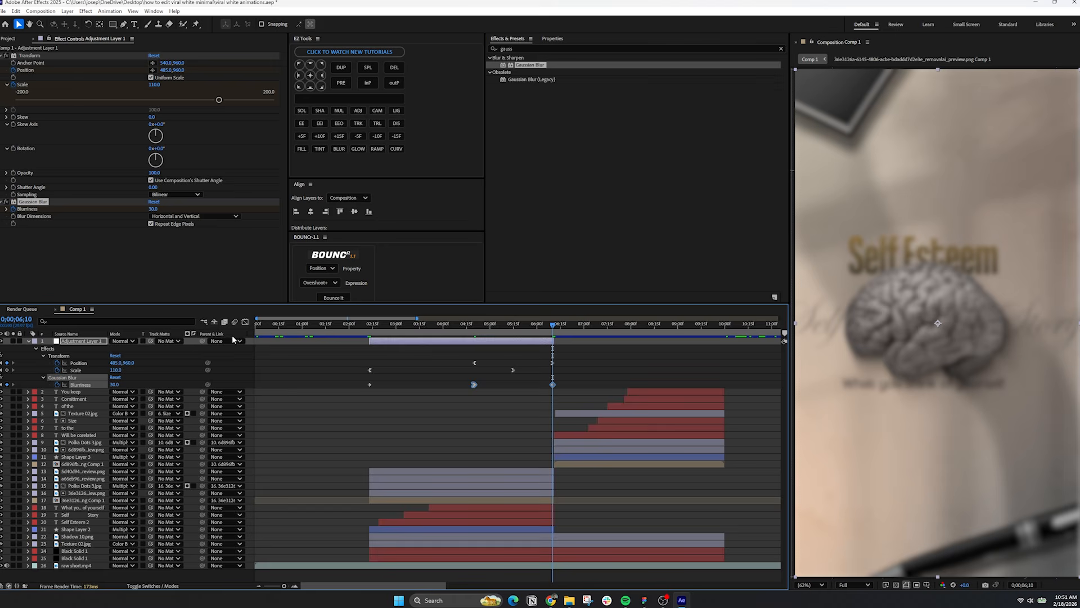
{"action": "key", "text": "shift+F3"}
{"action": "left_click_drag", "start_coordinate": [454, 353], "coordinate": [548, 445]}
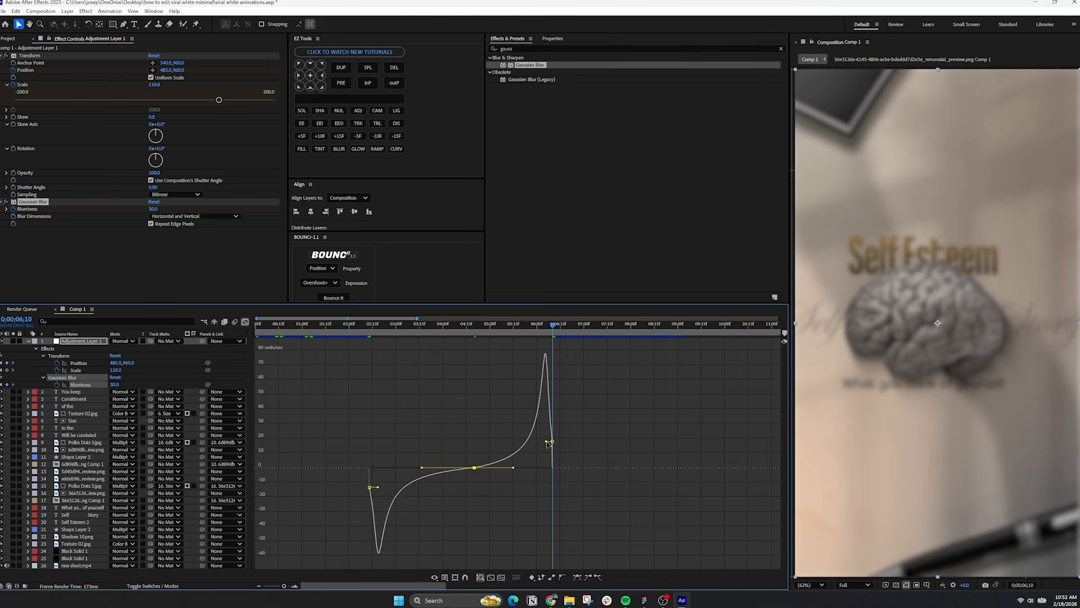
{"action": "left_click_drag", "start_coordinate": [547, 442], "coordinate": [540, 371]}
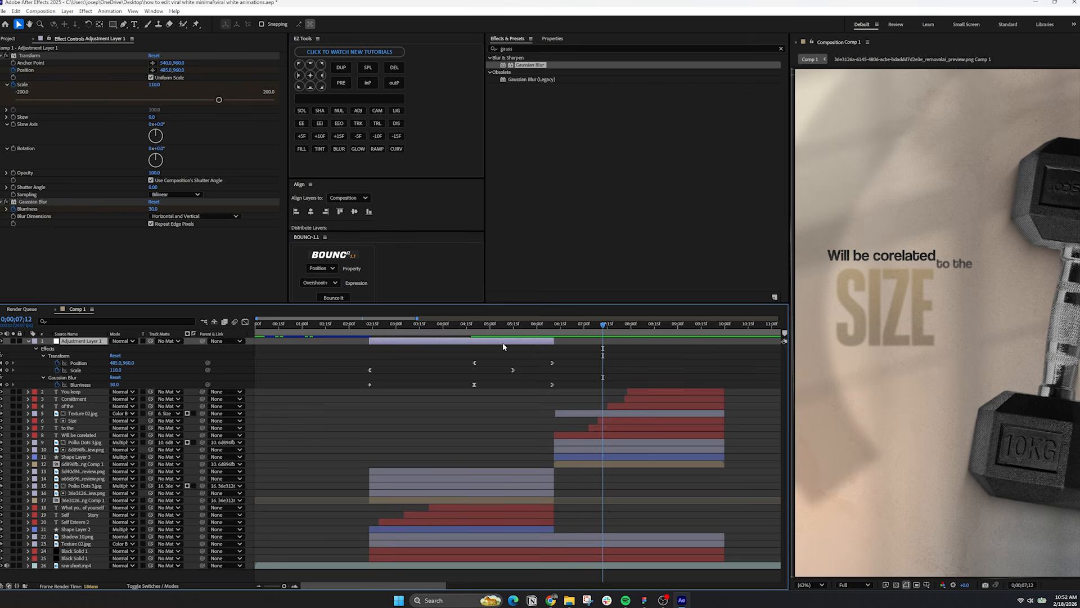
Duplicate the adjustment layer over the dumbbell scene, fix its Transform scale at 110, and clear its copied position and blur keyframes.
{"action": "key", "text": "ctrl+d"}
{"action": "left_click_drag", "start_coordinate": [429, 342], "coordinate": [612, 344]}
{"action": "key", "text": "s"}
{"action": "left_click", "coordinate": [15, 95]}
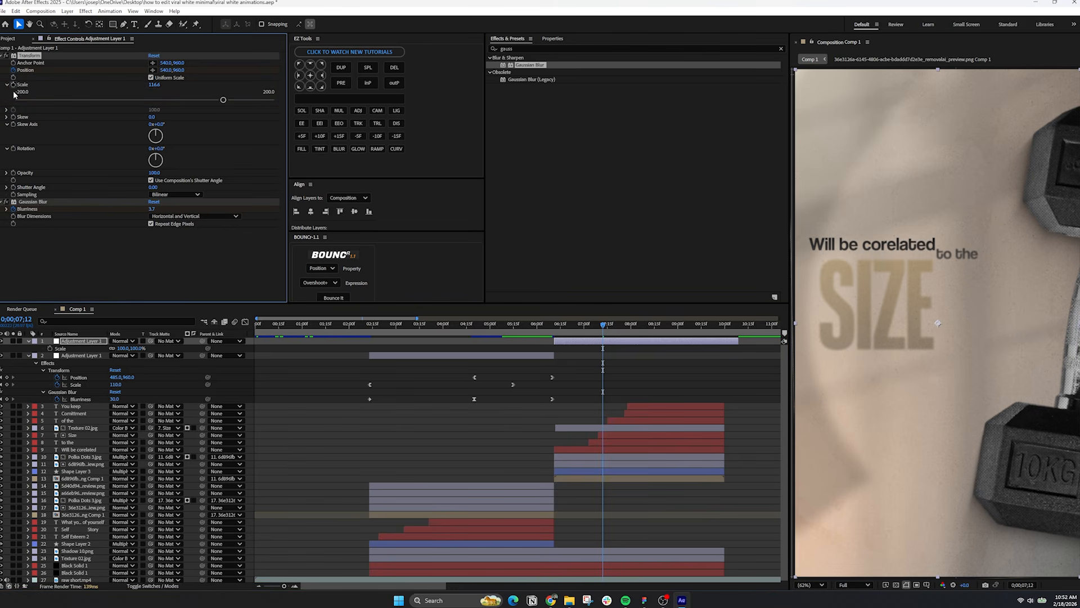
{"action": "type", "text": "110"}
{"action": "key", "text": "Return"}
{"action": "key", "text": "u"}
{"action": "left_click_drag", "start_coordinate": [528, 346], "coordinate": [760, 370]}
{"action": "key", "text": "Delete"}
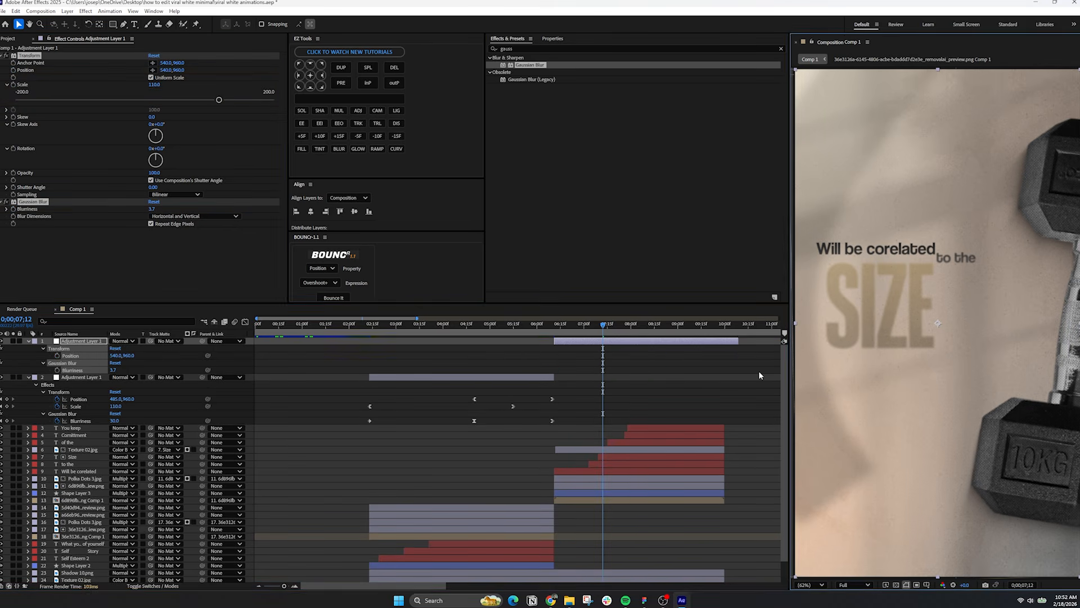
Keyframe the dumbbell adjustment layer from position X 585 and blur 30 at the scene start to X 540 and blur 0.
{"action": "left_click", "coordinate": [13, 71]}
{"action": "left_click_drag", "start_coordinate": [640, 325], "coordinate": [554, 328]}
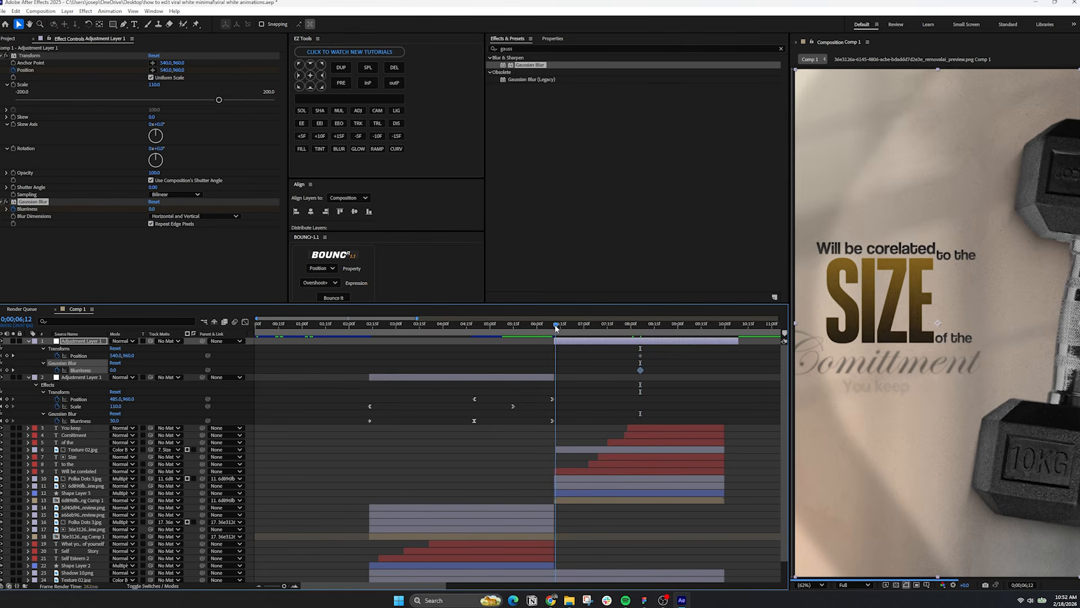
{"action": "left_click_drag", "start_coordinate": [164, 71], "coordinate": [216, 97]}
{"action": "type", "text": "30"}
{"action": "key", "text": "Return"}
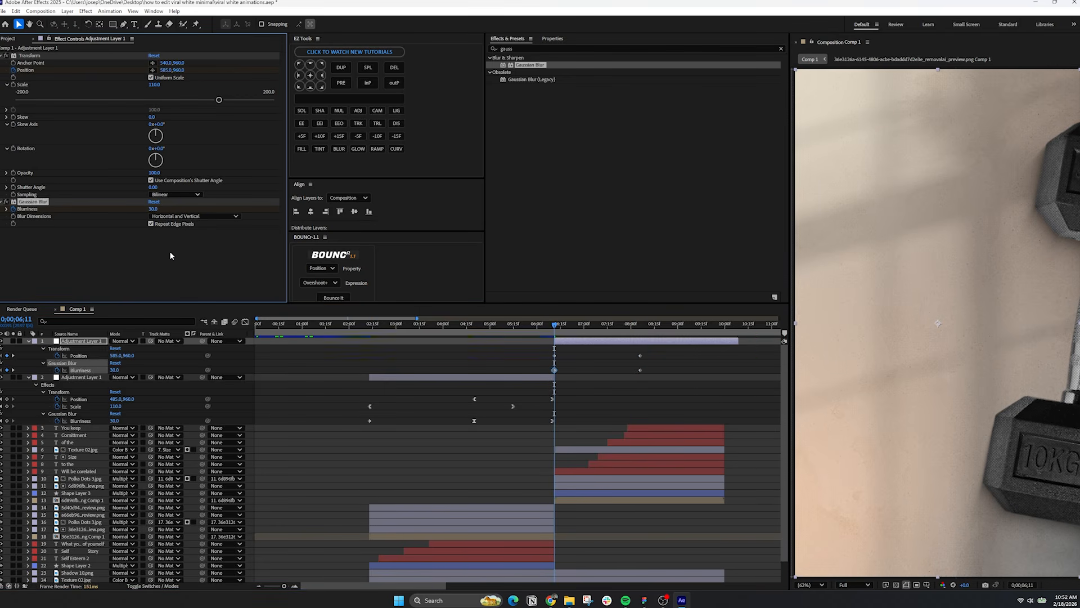
Shape the speed curves of the dumbbell adjustment layer's position and blur keyframes for a fast start and slow finish.
{"action": "left_click_drag", "start_coordinate": [543, 349], "coordinate": [653, 381]}
{"action": "left_click", "coordinate": [244, 322]}
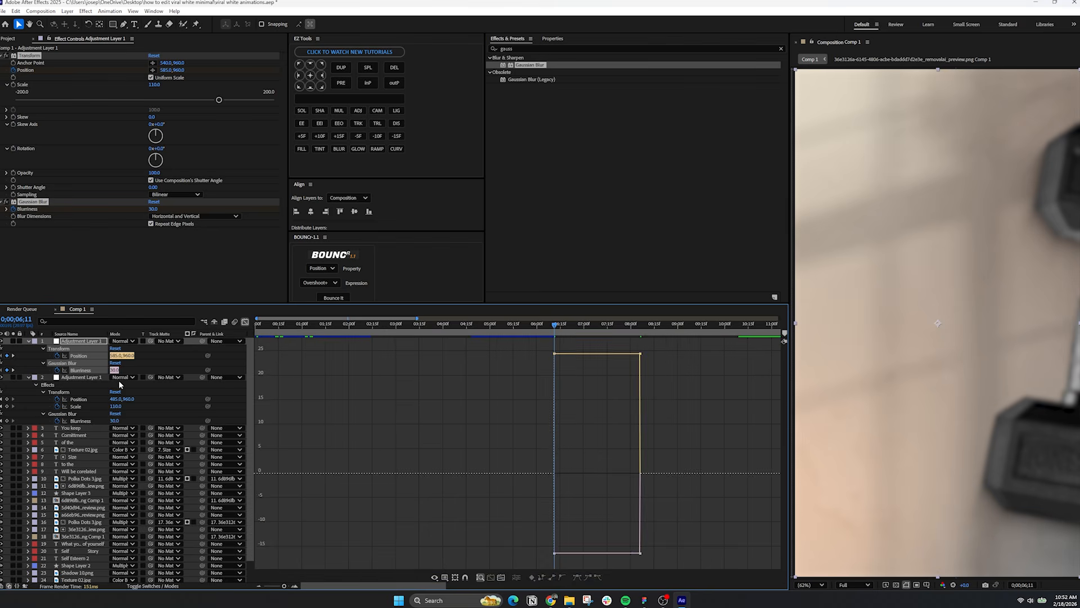
{"action": "left_click_drag", "start_coordinate": [671, 473], "coordinate": [611, 550]}
{"action": "left_click_drag", "start_coordinate": [640, 551], "coordinate": [595, 360]}
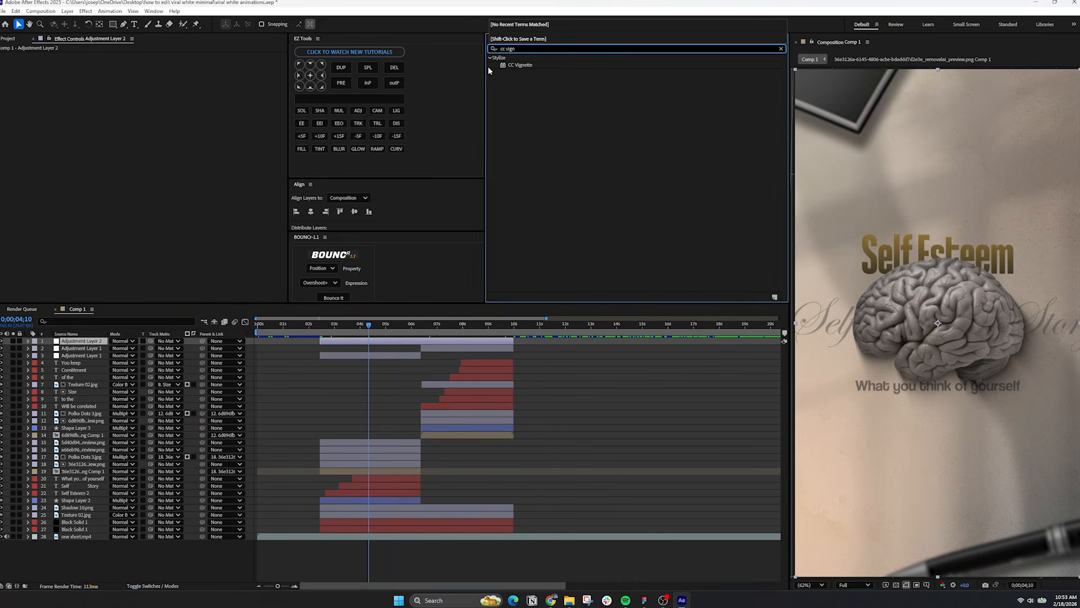
Apply CC Vignette to the adjustment layer spanning both scenes and set its angle of view to 30.
{"action": "left_click_drag", "start_coordinate": [520, 66], "coordinate": [149, 72]}
{"action": "type", "text": "30"}
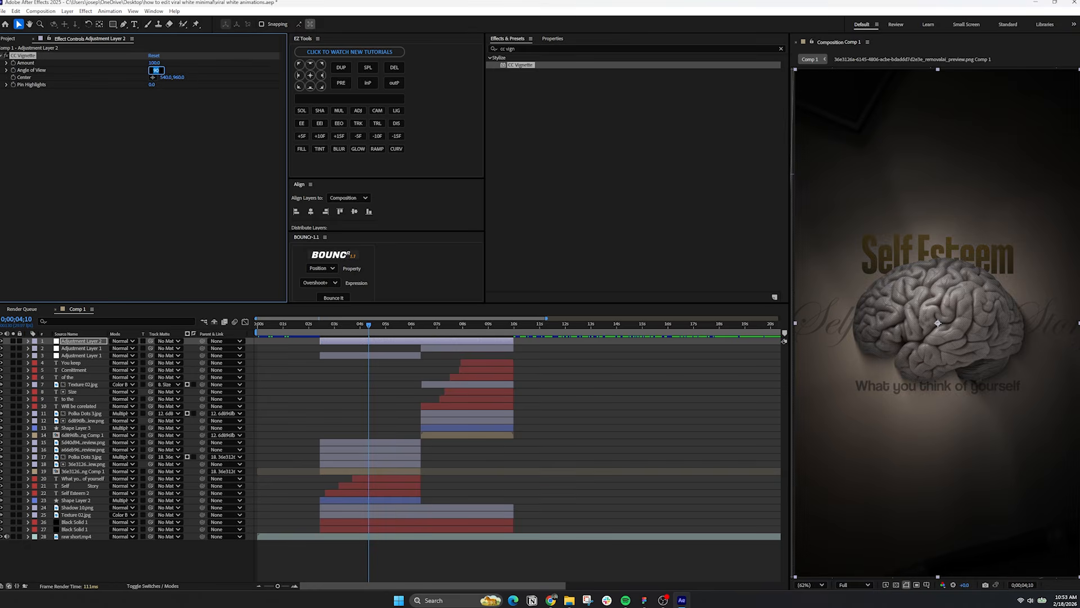
{"action": "key", "text": "Return"}
Duplicate the vignette adjustment layer and replace the copy's CC Vignette with a Gaussian Blur of 30.
{"action": "key", "text": "ctrl+d"}
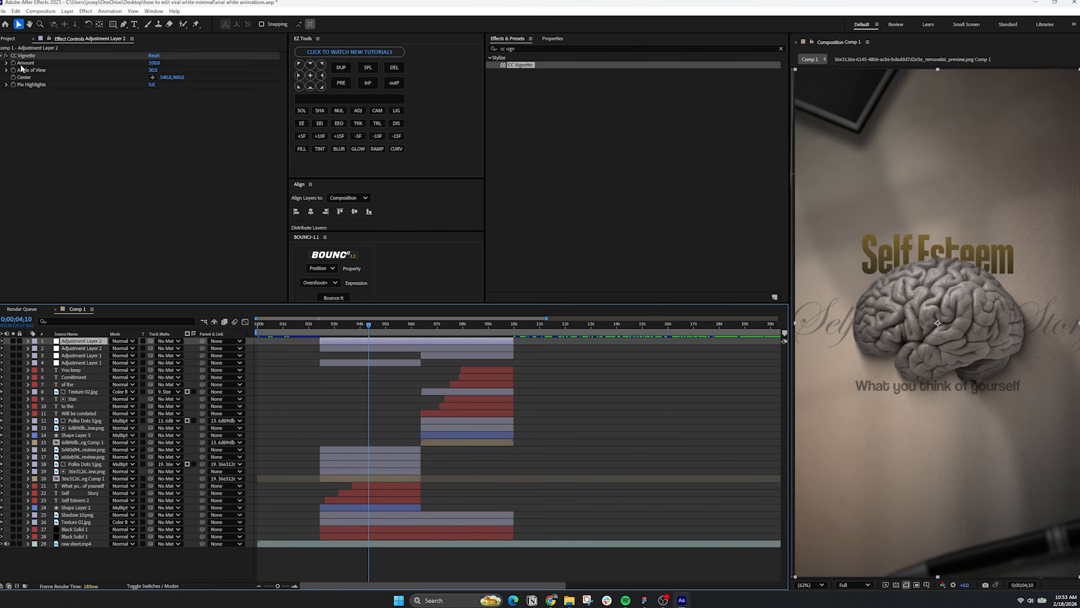
{"action": "left_click", "coordinate": [21, 57]}
{"action": "key", "text": "Delete"}
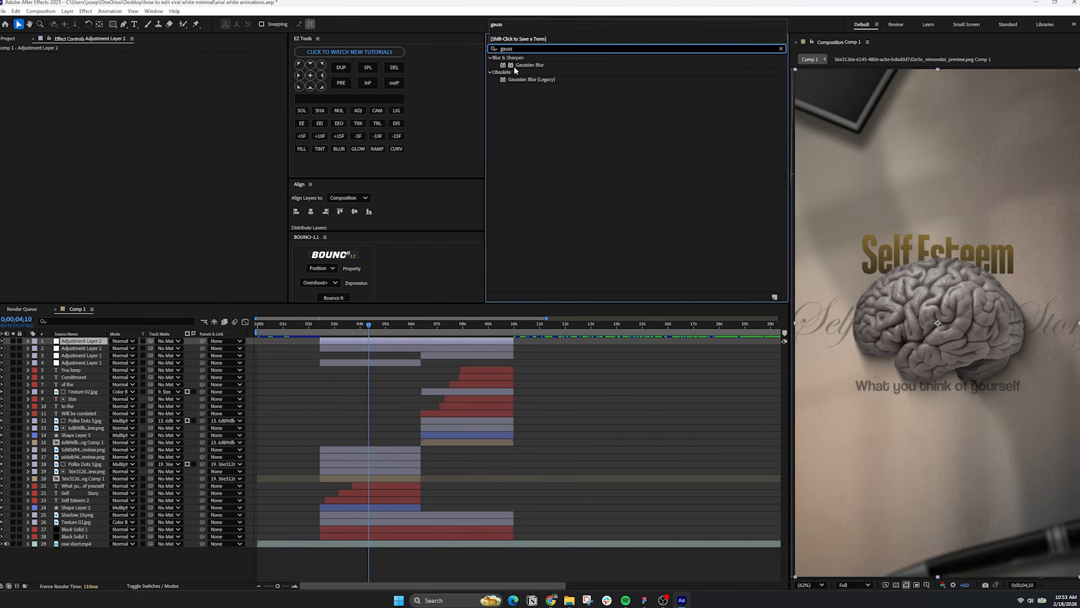
{"action": "left_click_drag", "start_coordinate": [520, 66], "coordinate": [137, 67]}
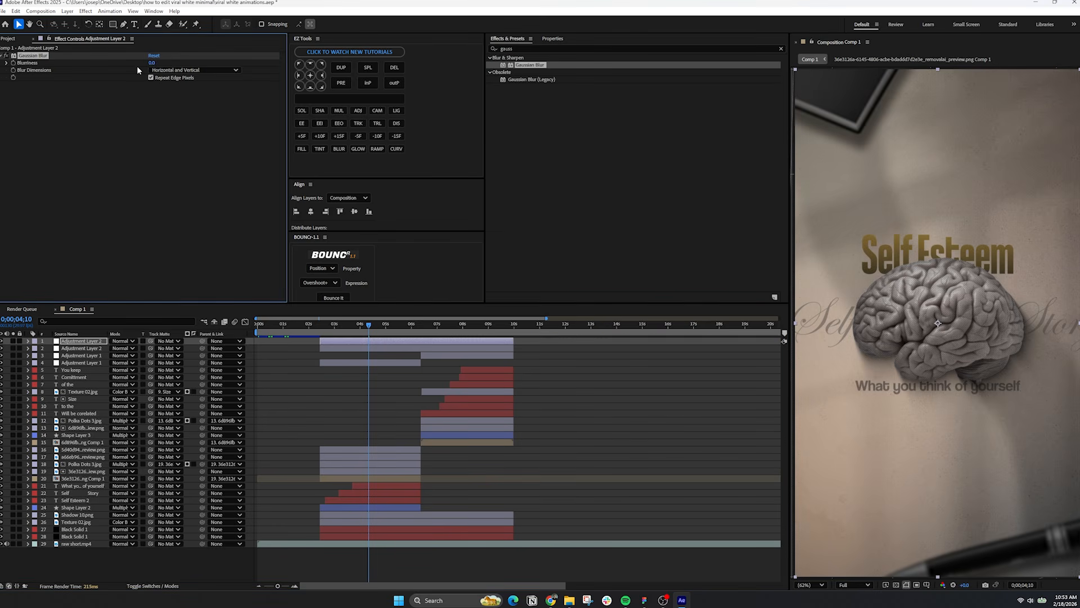
{"action": "type", "text": "30"}
{"action": "key", "text": "Return"}
Draw a tall elliptical mask around the brain on the blur adjustment layer, invert it, and feather it 200 pixels.
{"action": "key", "text": "q"}
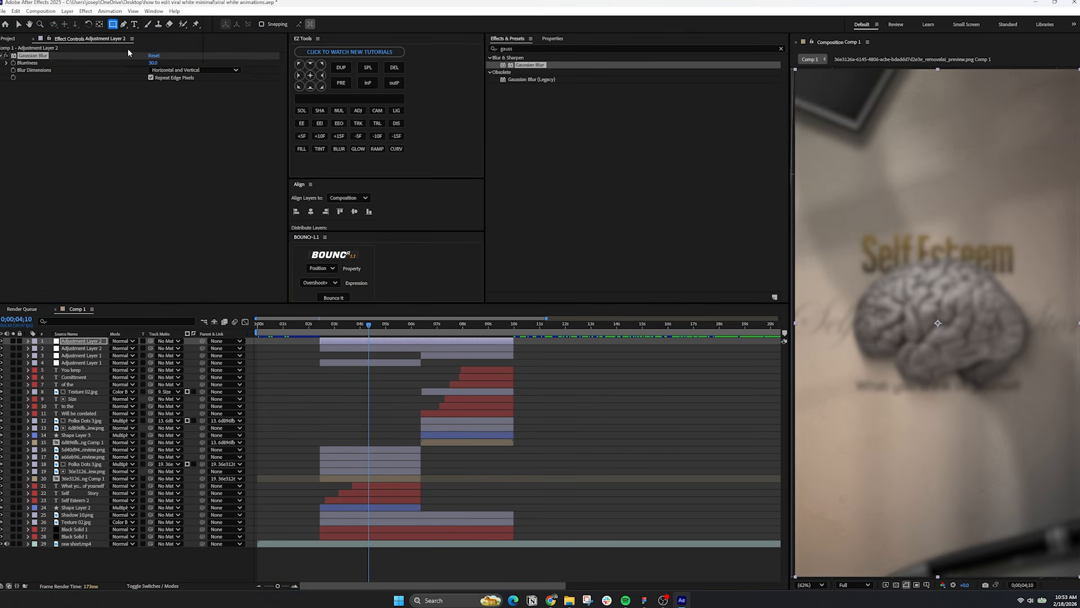
{"action": "mouse_move", "coordinate": [828, 106]}
{"action": "left_mouse_down"}
{"action": "mouse_move", "coordinate": [976, 501]}
{"action": "mouse_move", "coordinate": [1025, 556]}
{"action": "mouse_move", "coordinate": [1042, 558]}
{"action": "left_mouse_up"}
{"action": "left_click", "coordinate": [142, 355]}
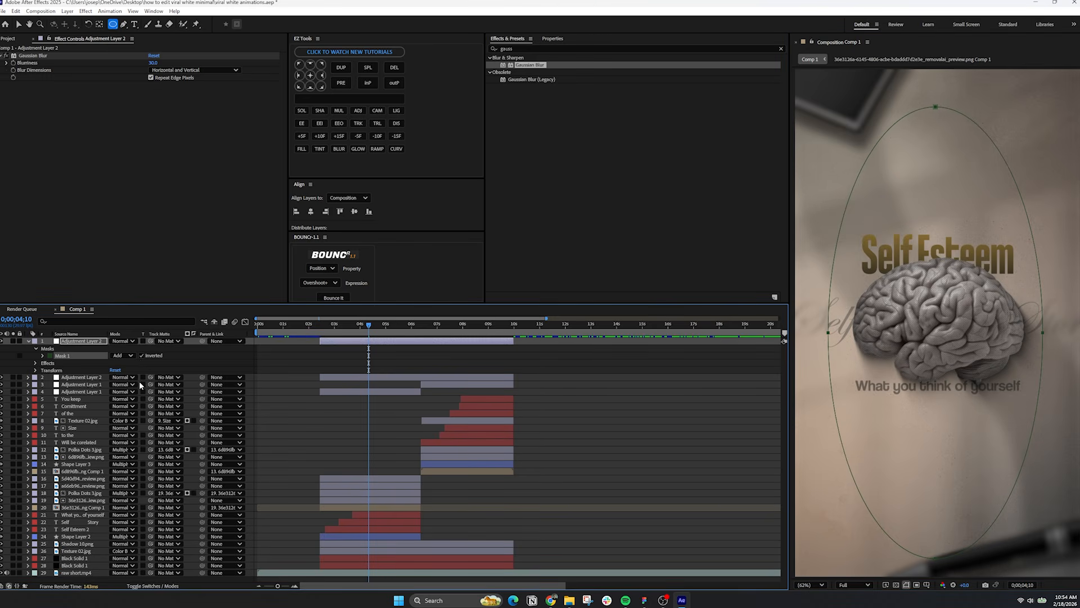
{"action": "key", "text": "f"}
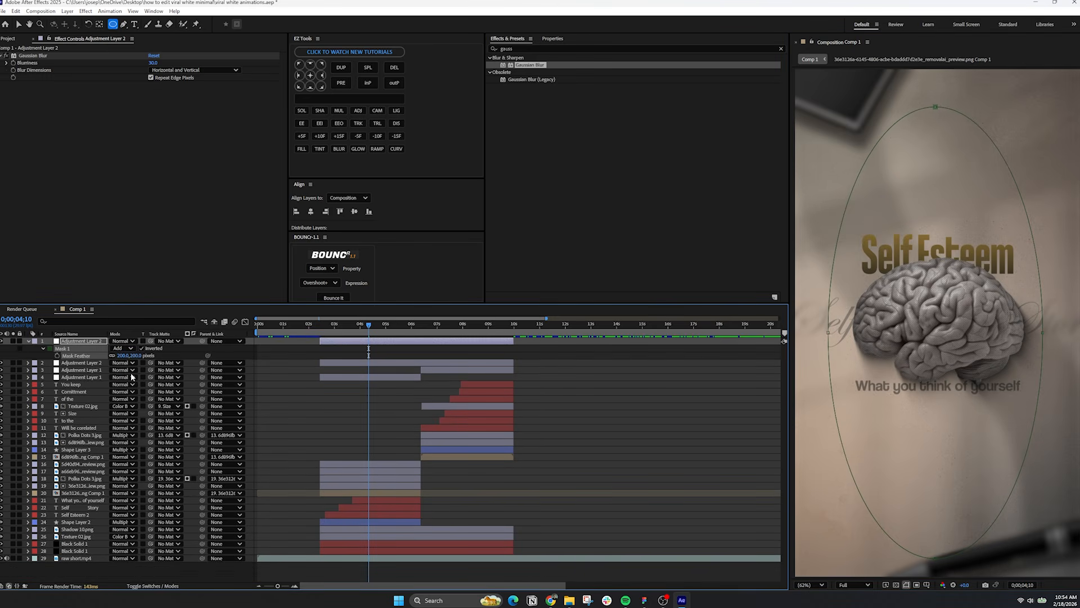
Duplicate the vignette adjustment layer, move the copy to the top of the layer stack, and remove its CC Vignette effect.
{"action": "left_click", "coordinate": [83, 362]}
{"action": "key", "text": "ctrl+d"}
{"action": "left_click_drag", "start_coordinate": [83, 363], "coordinate": [76, 341]}
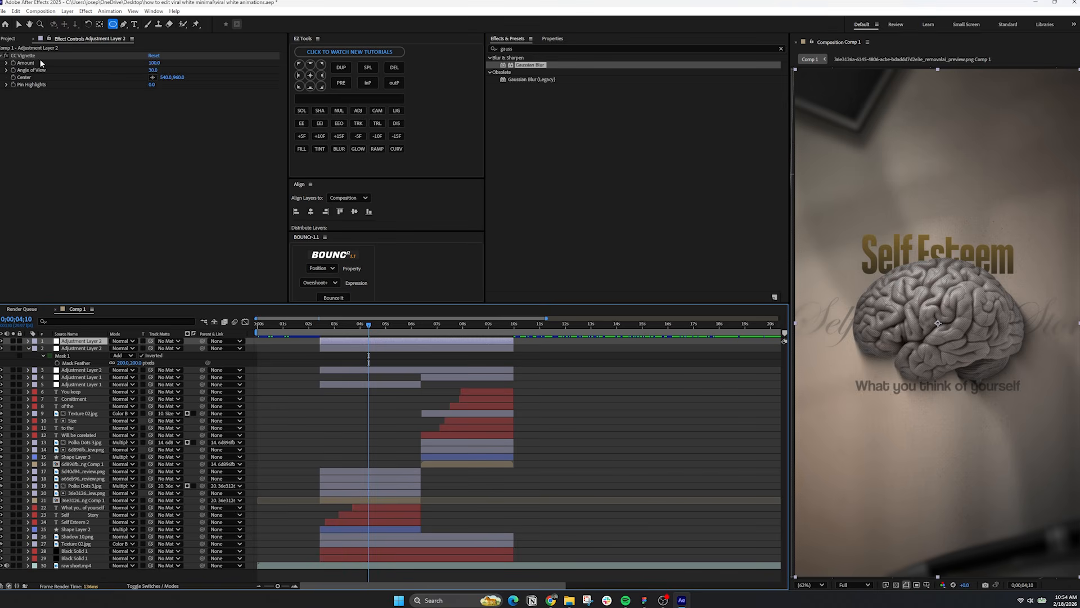
{"action": "left_click", "coordinate": [24, 56]}
{"action": "key", "text": "Delete"}
Apply the Noise effect to the top adjustment layer and set the amount of noise to 10%.
{"action": "left_click", "coordinate": [590, 49]}
{"action": "type", "text": "noise"}
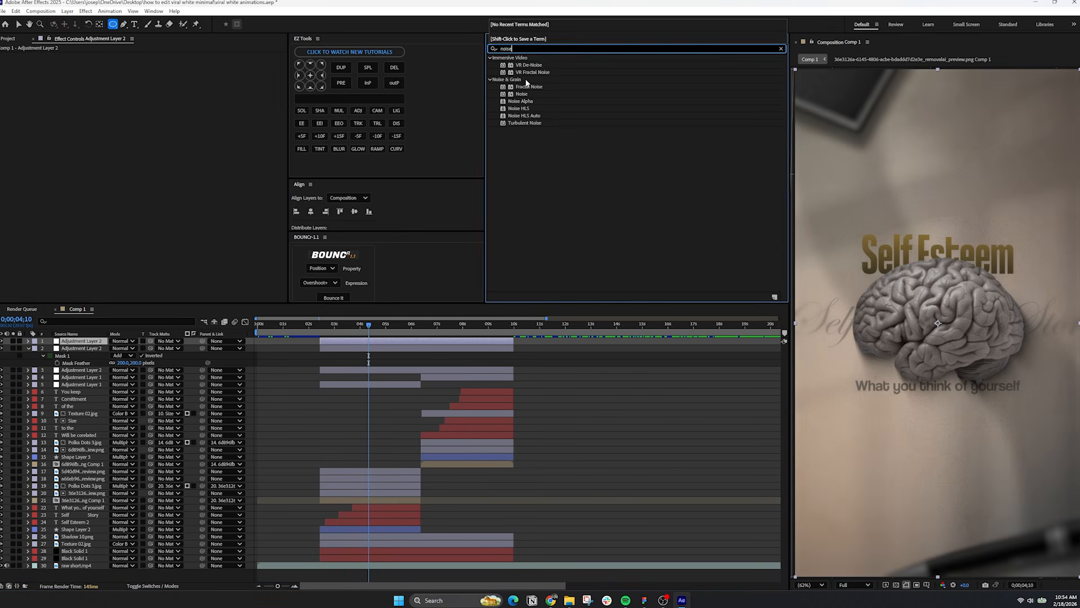
{"action": "double_click", "coordinate": [517, 95]}
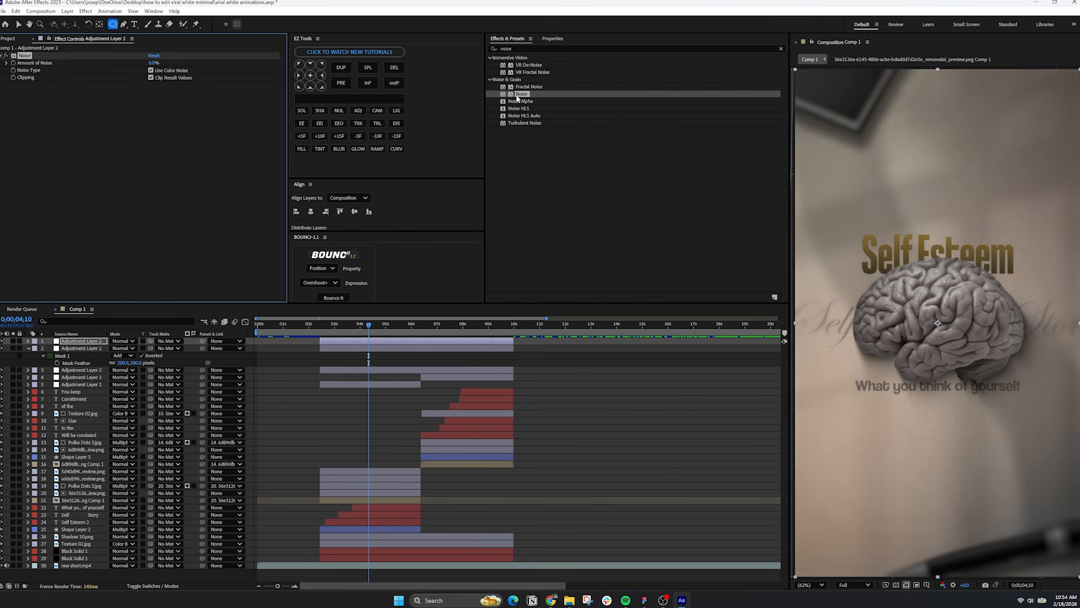
{"action": "key", "text": "v"}
{"action": "left_click", "coordinate": [153, 63]}
Duplicate the noise adjustment layer and replace the copy's Noise effect with Posterize Time.
{"action": "left_click", "coordinate": [67, 341]}
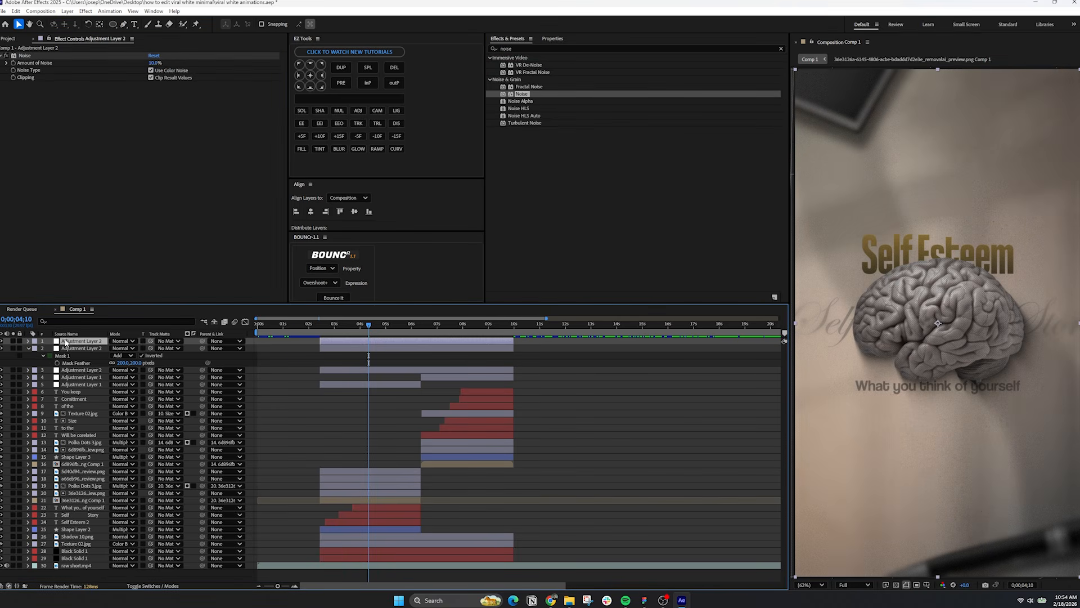
{"action": "key", "text": "ctrl+d"}
{"action": "left_click", "coordinate": [22, 57]}
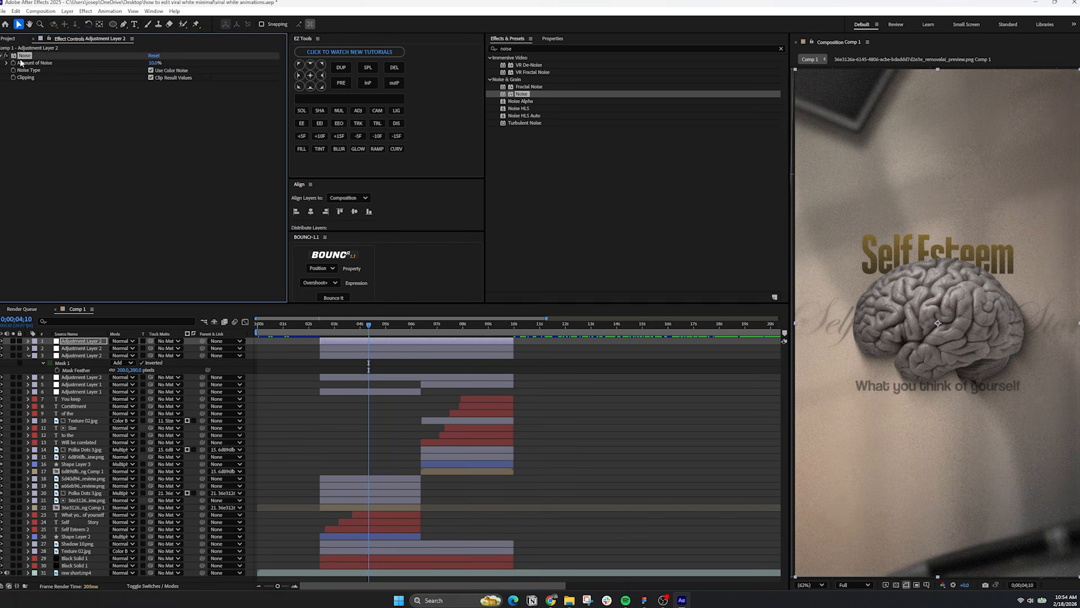
{"action": "key", "text": "Delete"}
{"action": "left_click", "coordinate": [591, 49]}
{"action": "type", "text": "post"}
{"action": "left_click_drag", "start_coordinate": [527, 110], "coordinate": [152, 62]}
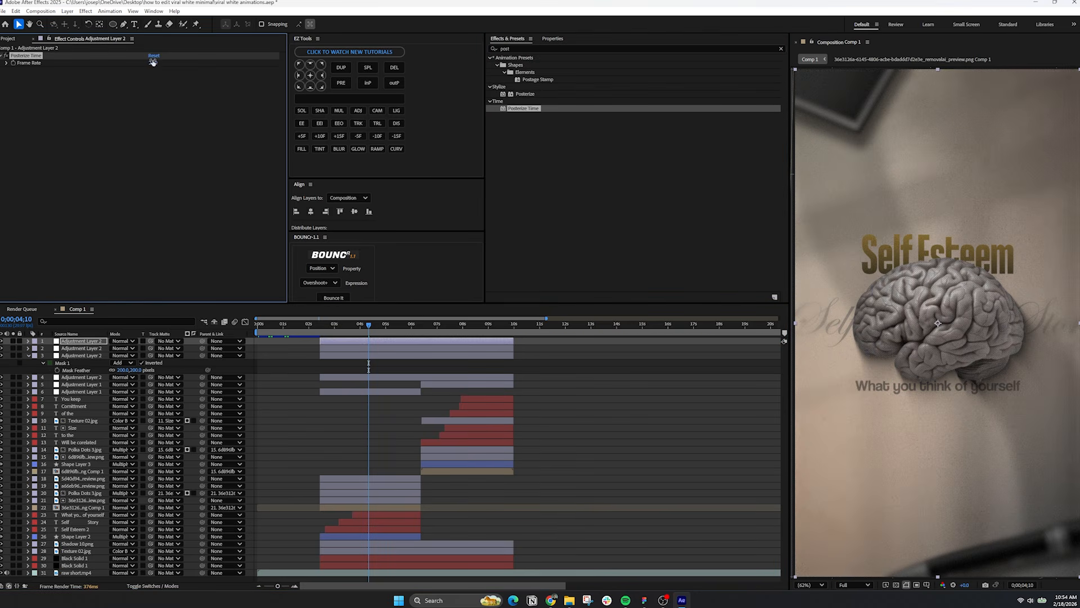
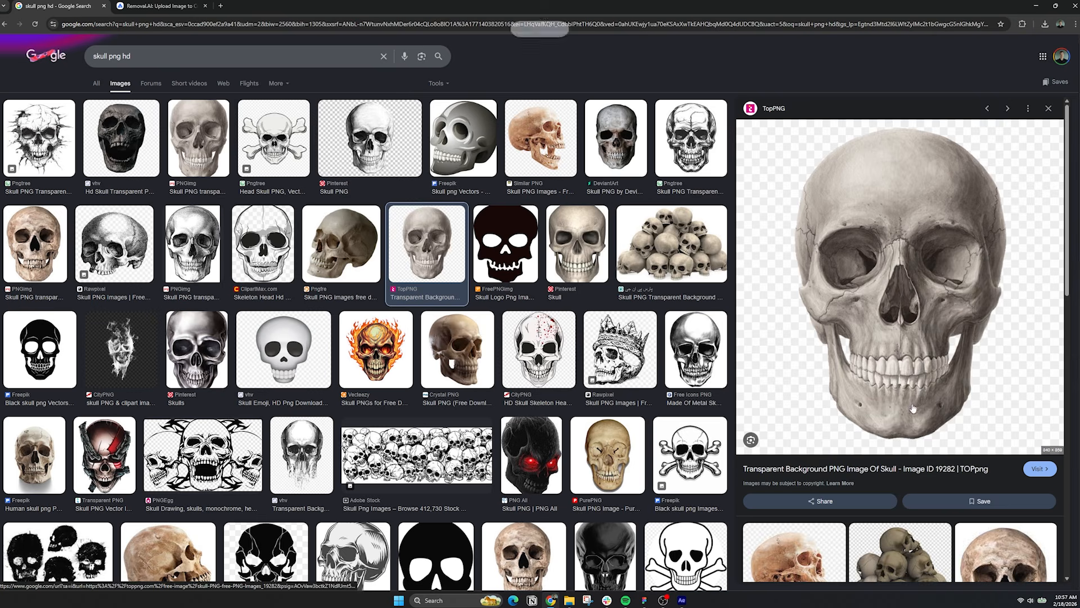
Switch to the Removal.AI page, paste in the copied skull image, and download the standard-size background-free result.
{"action": "left_click", "coordinate": [161, 6]}
{"action": "key", "text": "ctrl+v"}
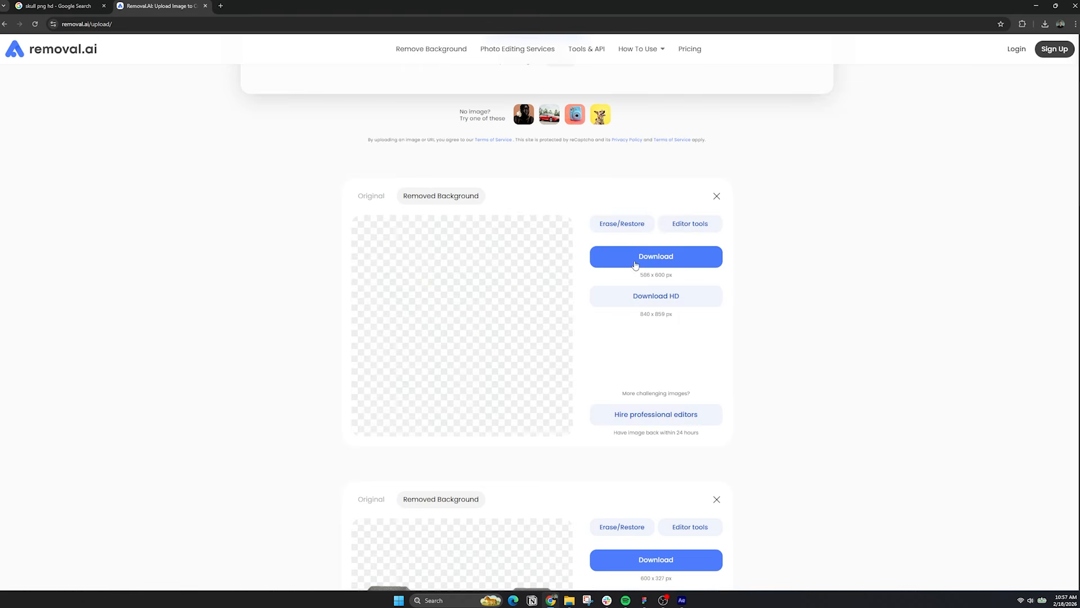
{"action": "left_click", "coordinate": [635, 264]}
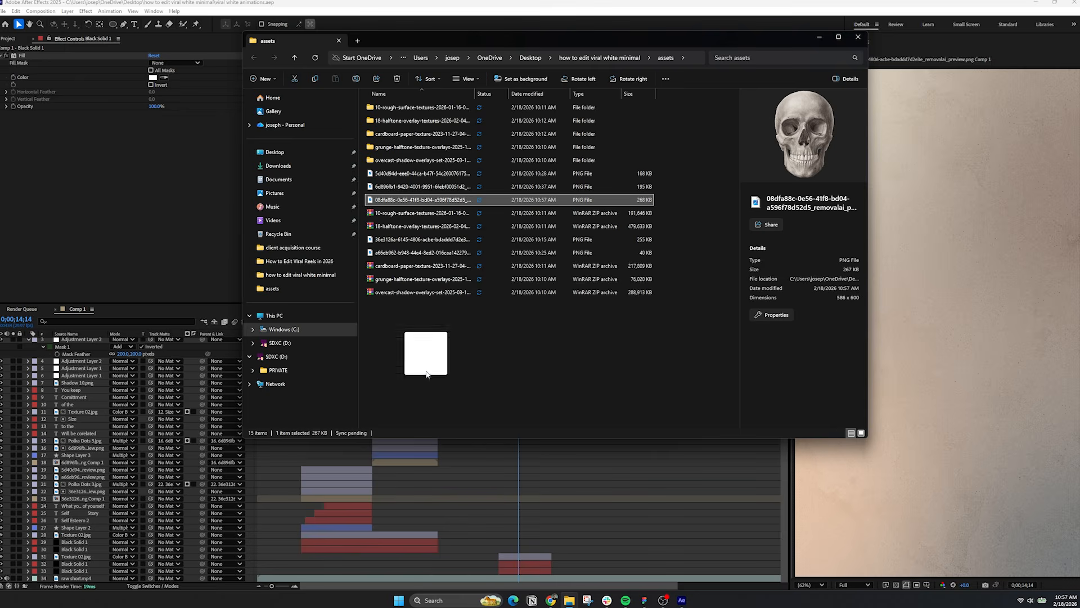
Add the downloaded skull PNG above the new scene's Texture 02 layer and scale it to 154%.
{"action": "left_click_drag", "start_coordinate": [415, 357], "coordinate": [517, 511]}
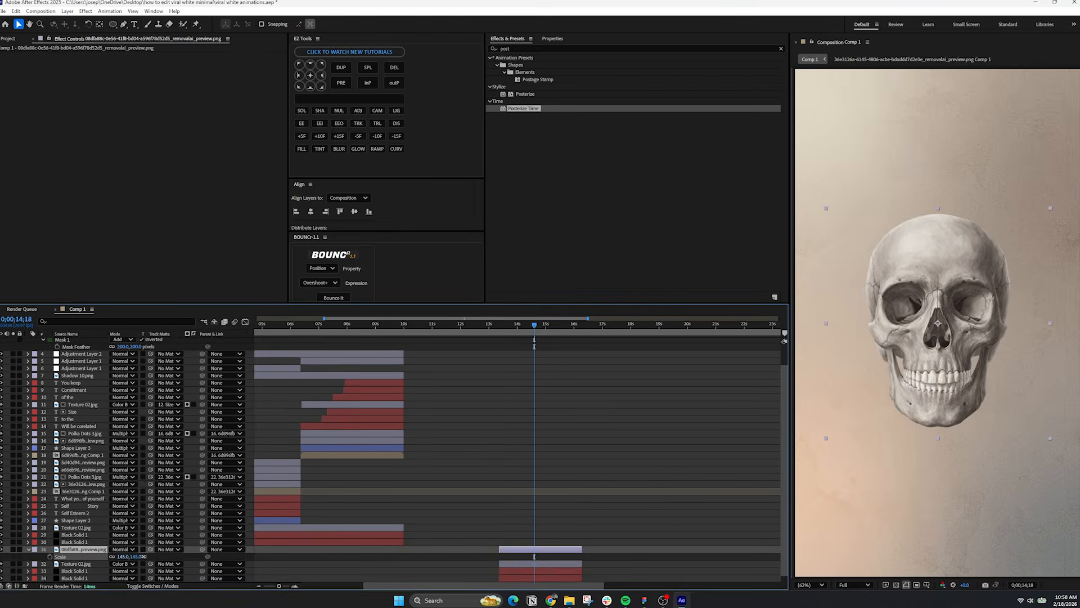
{"action": "left_click_drag", "start_coordinate": [133, 556], "coordinate": [144, 553]}
{"action": "left_click", "coordinate": [553, 550]}
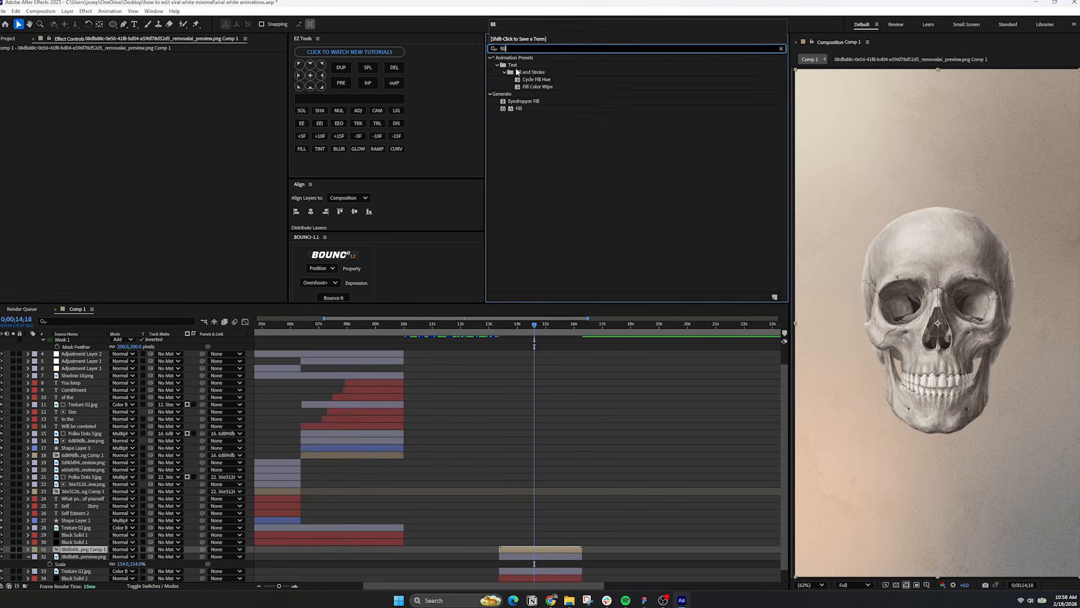
Apply the Fill effect to the pre-composed skull layer and set its fill colour to black.
{"action": "type", "text": "fill"}
{"action": "double_click", "coordinate": [518, 108]}
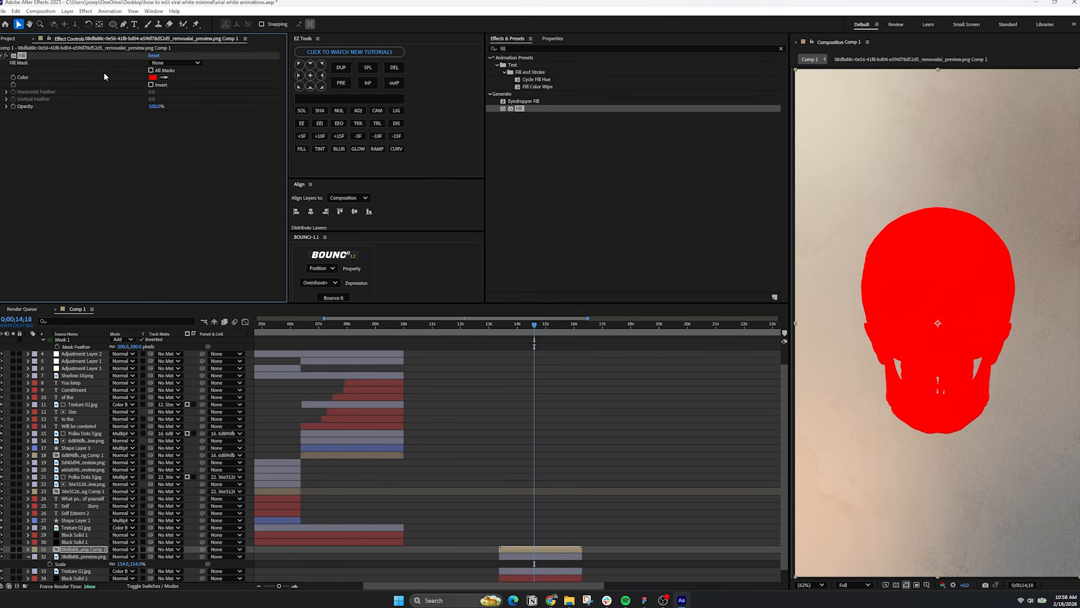
{"action": "left_click", "coordinate": [153, 78]}
{"action": "left_click_drag", "start_coordinate": [523, 328], "coordinate": [443, 354]}
{"action": "key", "text": "Return"}
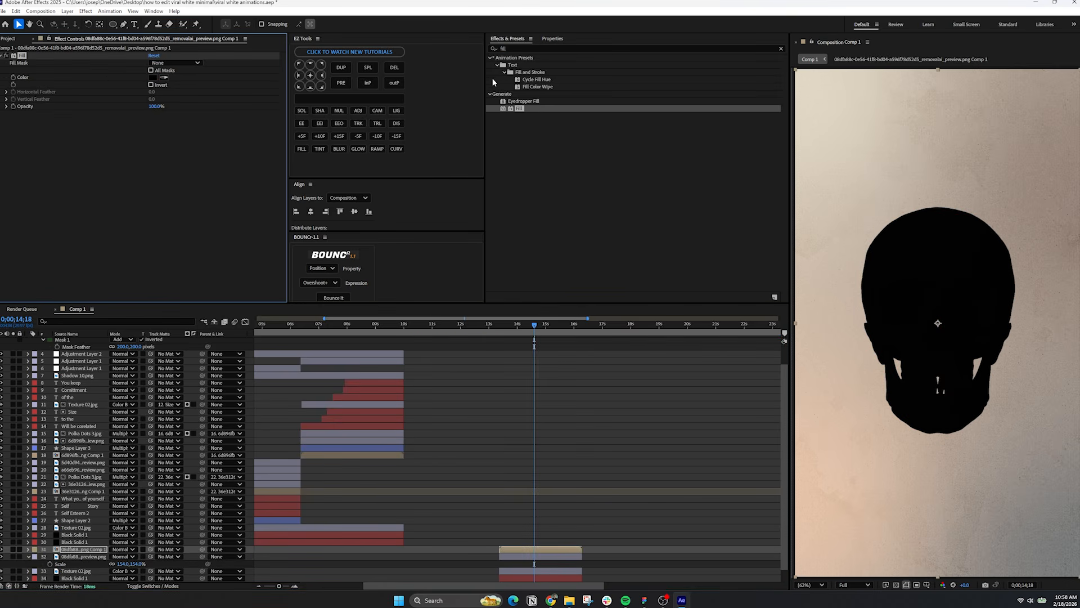
Add CC Radial Fast Blur to the black skull comp with an amount of 85 and its centre at the frame's upper edge.
{"action": "left_click", "coordinate": [509, 49]}
{"action": "type", "text": "cc rad"}
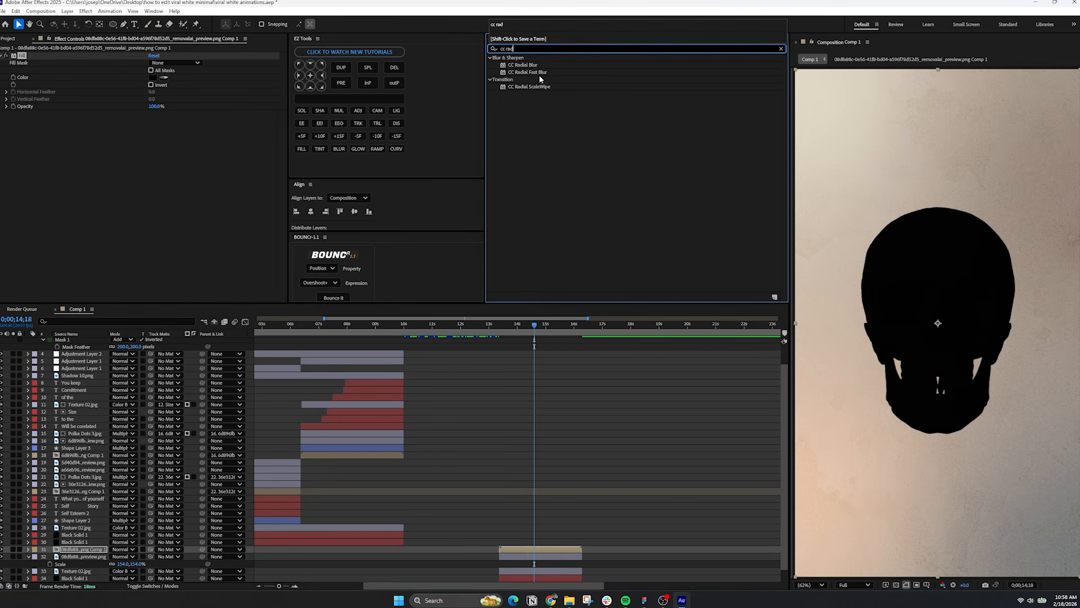
{"action": "left_click_drag", "start_coordinate": [529, 72], "coordinate": [165, 125]}
{"action": "left_click", "coordinate": [153, 121]}
{"action": "left_click", "coordinate": [938, 71]}
Move the blurred black skull comp beneath the skull PNG and set its opacity to 50%.
{"action": "left_click", "coordinate": [85, 563]}
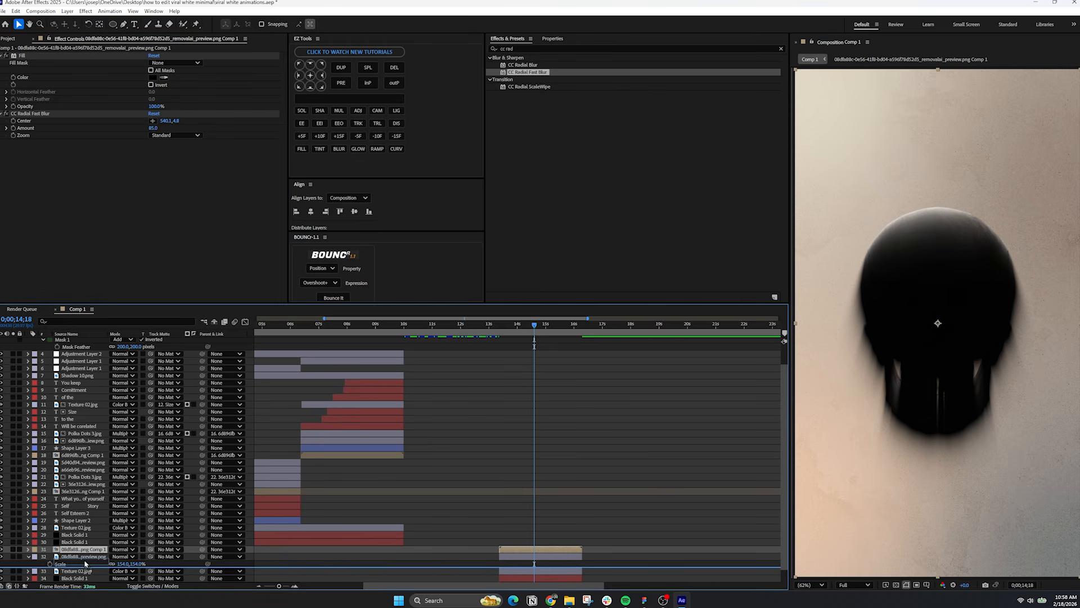
{"action": "left_click_drag", "start_coordinate": [85, 563], "coordinate": [85, 564]}
{"action": "key", "text": "t"}
{"action": "left_click", "coordinate": [117, 586]}
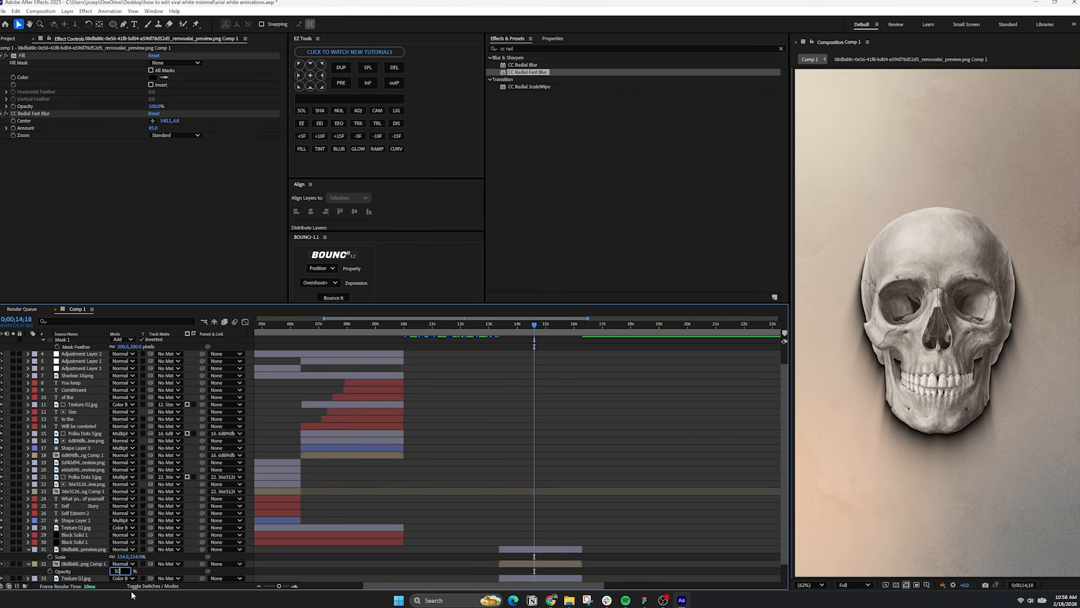
Add an Inner Shadow layer style to the skull PNG with distance 0 and size about 59.
{"action": "scroll", "coordinate": [131, 562], "scroll_direction": "down", "scroll_amount": 1}
{"action": "right_click", "coordinate": [62, 528]}
{"action": "mouse_move", "coordinate": [90, 385]}
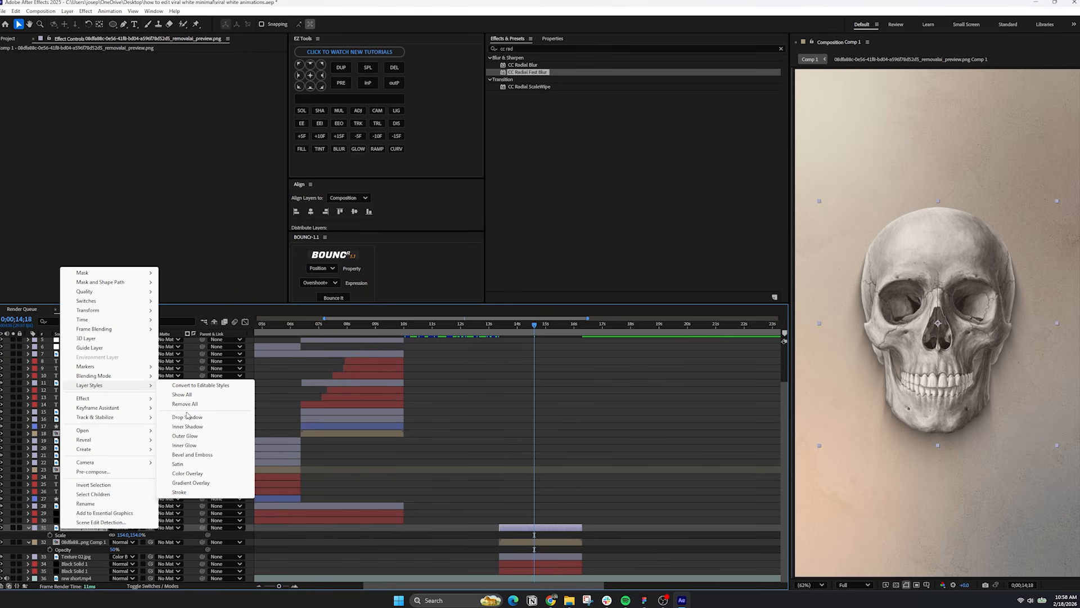
{"action": "left_click", "coordinate": [186, 427]}
{"action": "scroll", "coordinate": [115, 513], "scroll_direction": "down", "scroll_amount": 4}
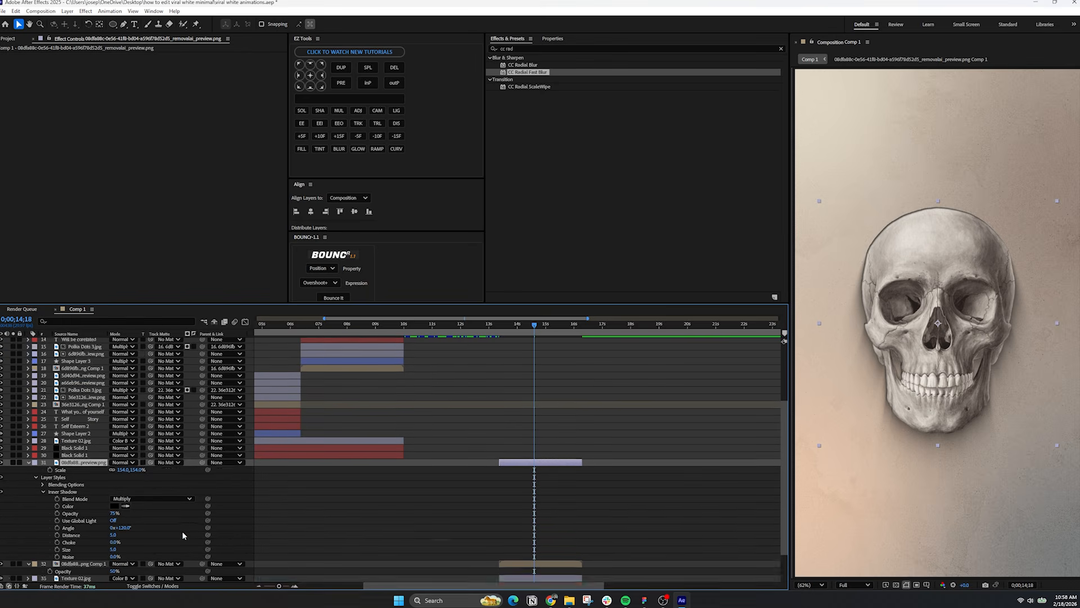
{"action": "left_click_drag", "start_coordinate": [113, 527], "coordinate": [133, 528]}
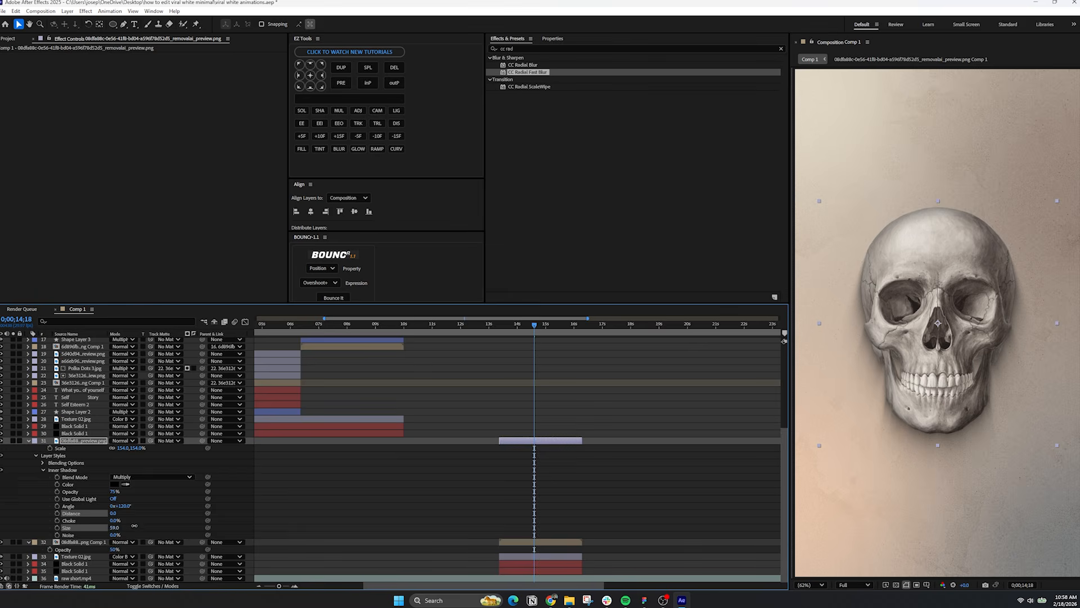
Add a copy of the Polka Dots 3 layer above the skull in its scene, matted to the skull PNG.
{"action": "left_click", "coordinate": [80, 463]}
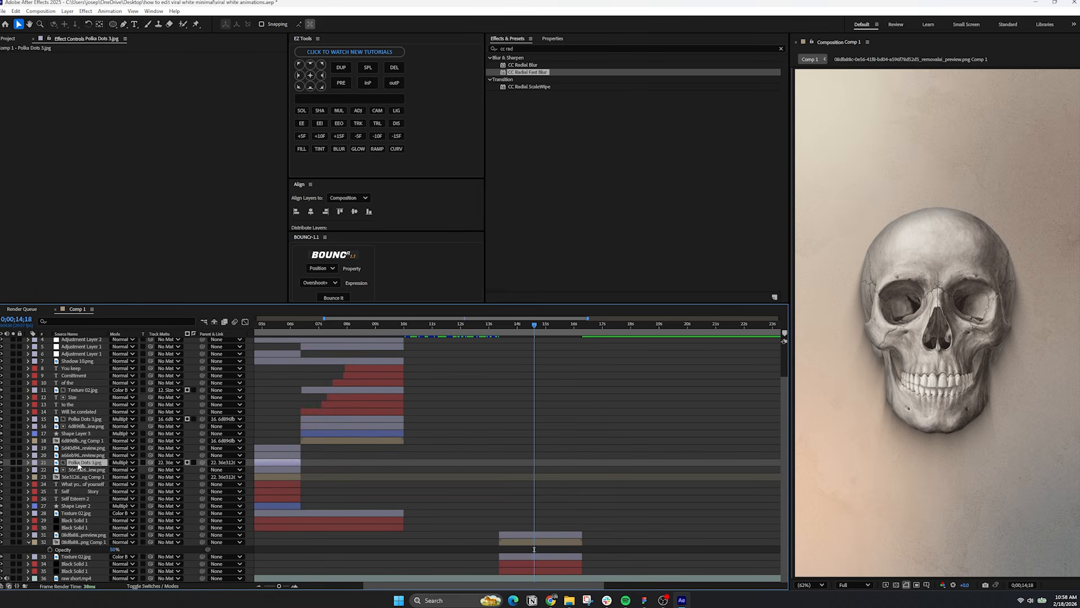
{"action": "key", "text": "ctrl+d"}
{"action": "left_click_drag", "start_coordinate": [80, 463], "coordinate": [83, 533]}
{"action": "left_click_drag", "start_coordinate": [286, 528], "coordinate": [470, 530]}
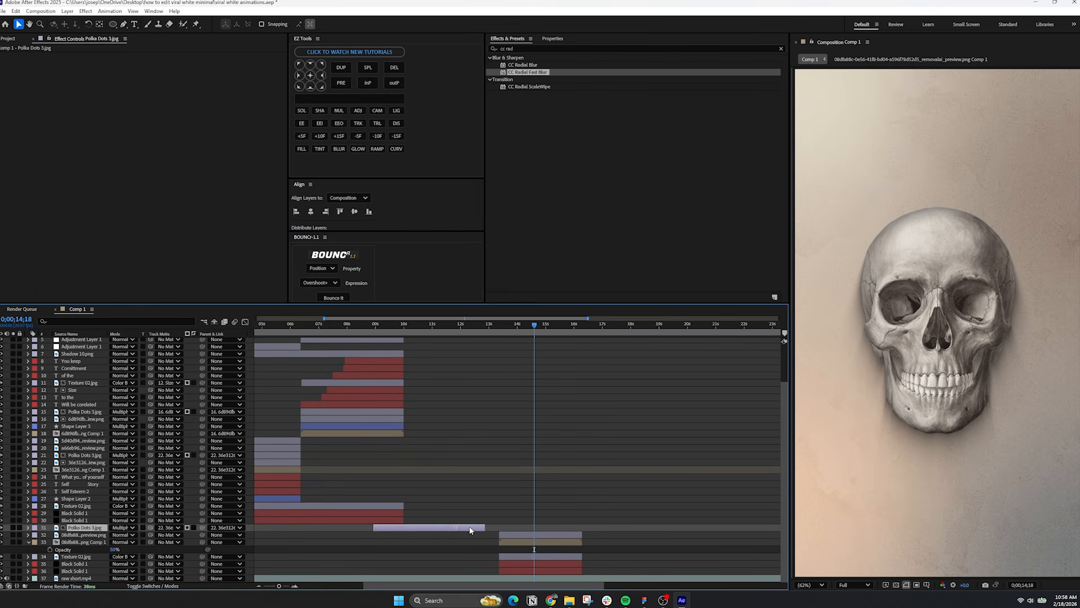
{"action": "left_click_drag", "start_coordinate": [89, 538], "coordinate": [88, 535]}
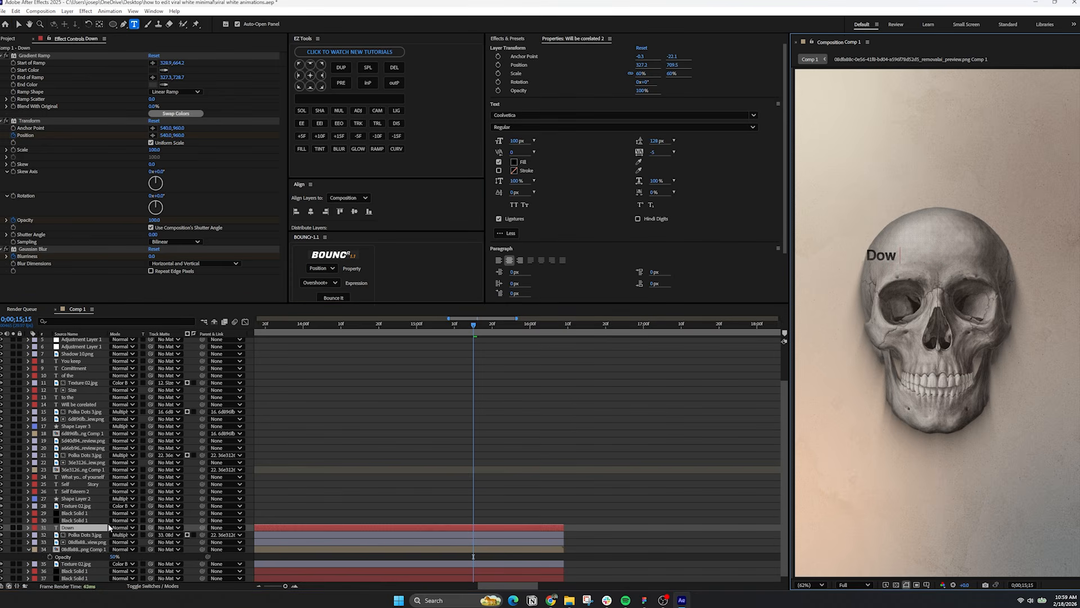
Change the copied text to "Downward" in Heavy Compressed style, scale it to 237%, and place it over the top of the skull.
{"action": "type", "text": "ward"}
{"action": "key", "text": "ctrl+a"}
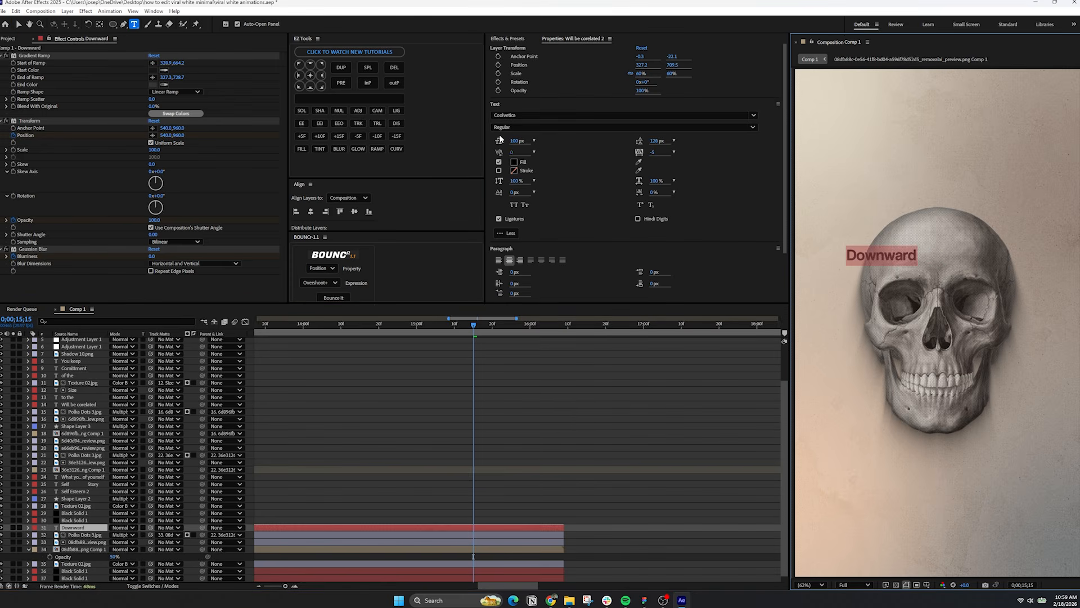
{"action": "left_click", "coordinate": [513, 128]}
{"action": "left_click", "coordinate": [521, 151]}
{"action": "left_click_drag", "start_coordinate": [123, 535], "coordinate": [222, 535]}
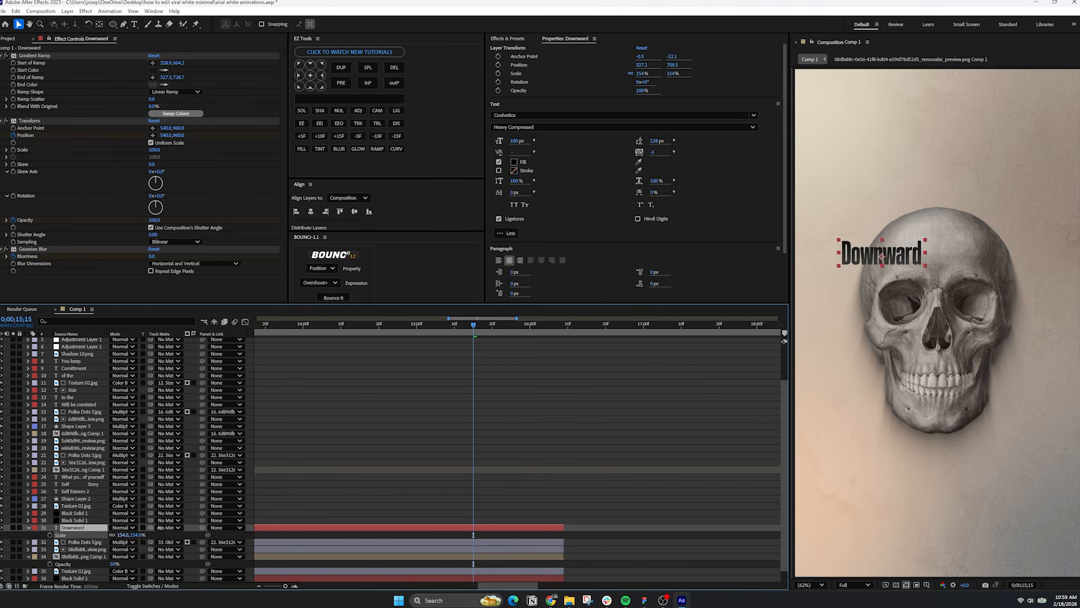
{"action": "left_click_drag", "start_coordinate": [895, 245], "coordinate": [931, 200]}
Duplicate Downward as "Comittment" at 350% scale across the skull, and align Downward above its left end.
{"action": "left_click", "coordinate": [80, 528]}
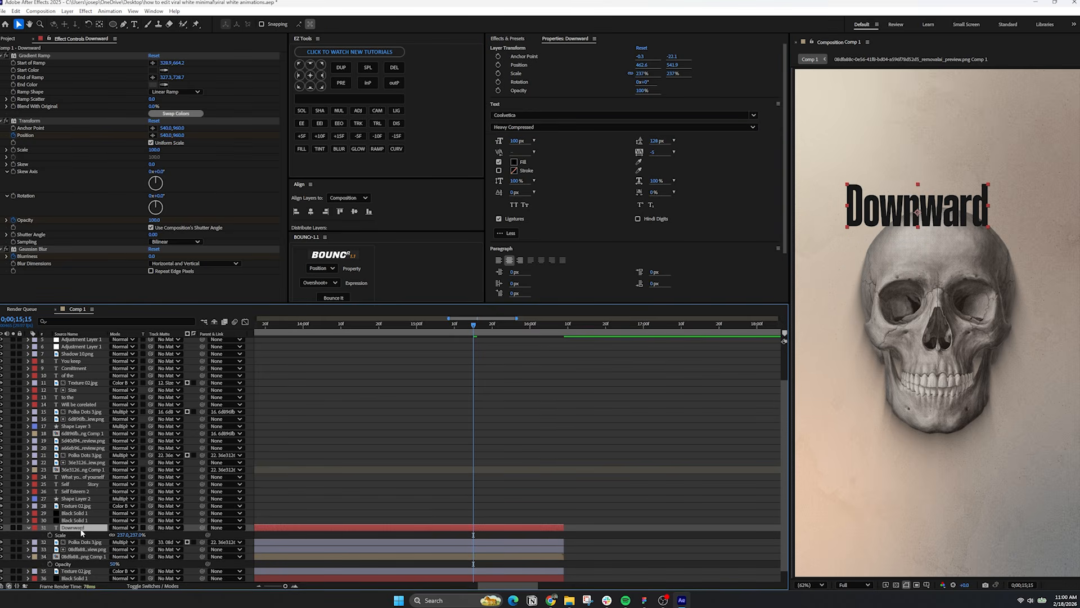
{"action": "key", "text": "ctrl+d"}
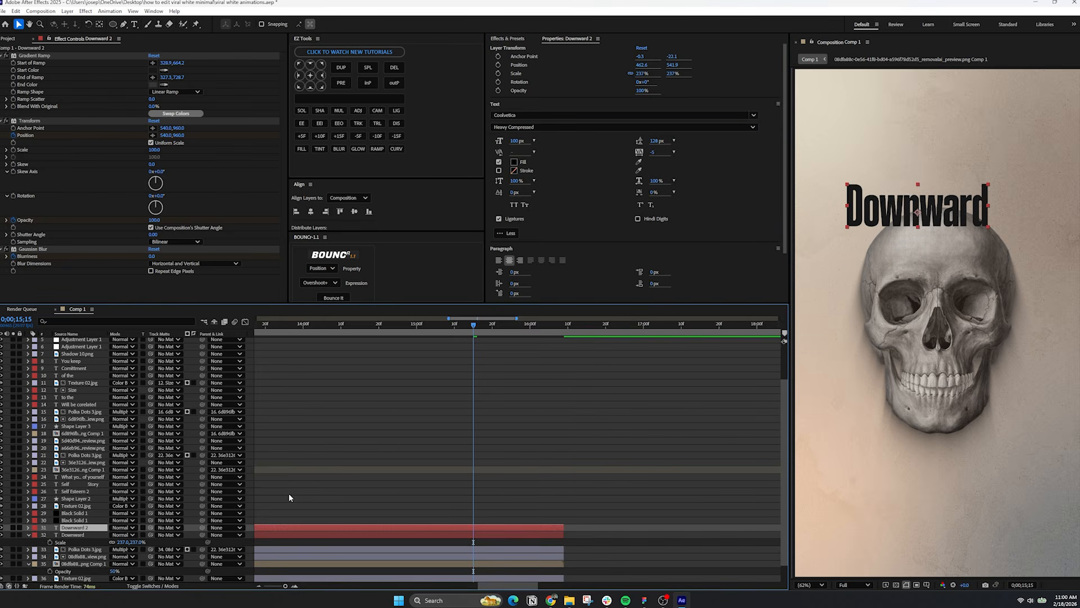
{"action": "left_click_drag", "start_coordinate": [124, 536], "coordinate": [189, 536]}
{"action": "key", "text": "v"}
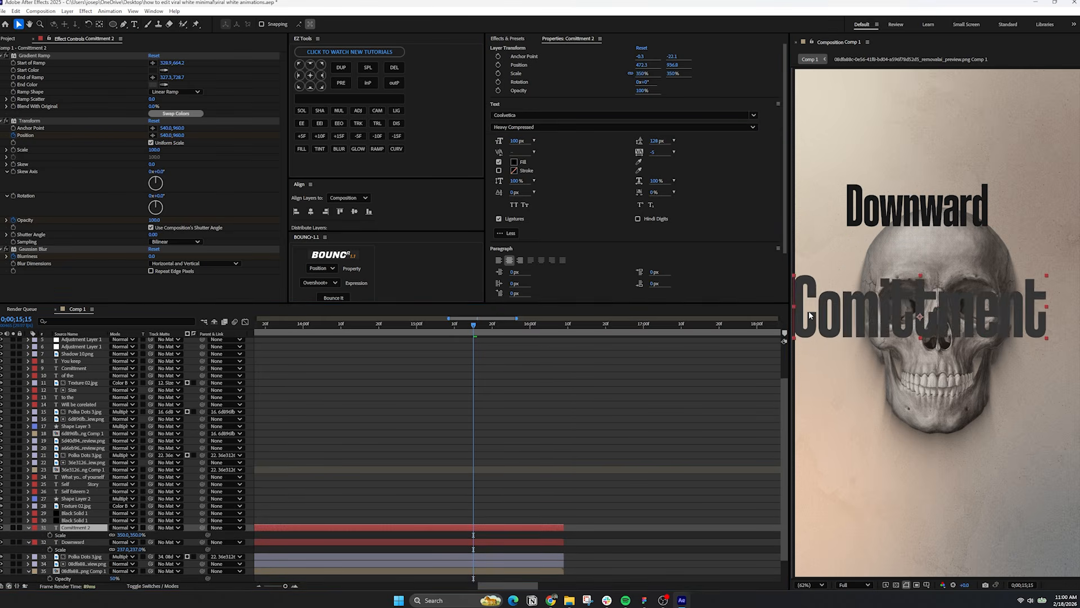
{"action": "mouse_move", "coordinate": [872, 306]}
{"action": "left_mouse_down"}
{"action": "mouse_move", "coordinate": [889, 271]}
{"action": "mouse_move", "coordinate": [889, 314]}
{"action": "left_mouse_up"}
{"action": "left_click_drag", "start_coordinate": [866, 210], "coordinate": [843, 266]}
Duplicate the Downward text, move the copy below Comittment, and change its wording to "Spiral".
{"action": "key", "text": "ctrl+d"}
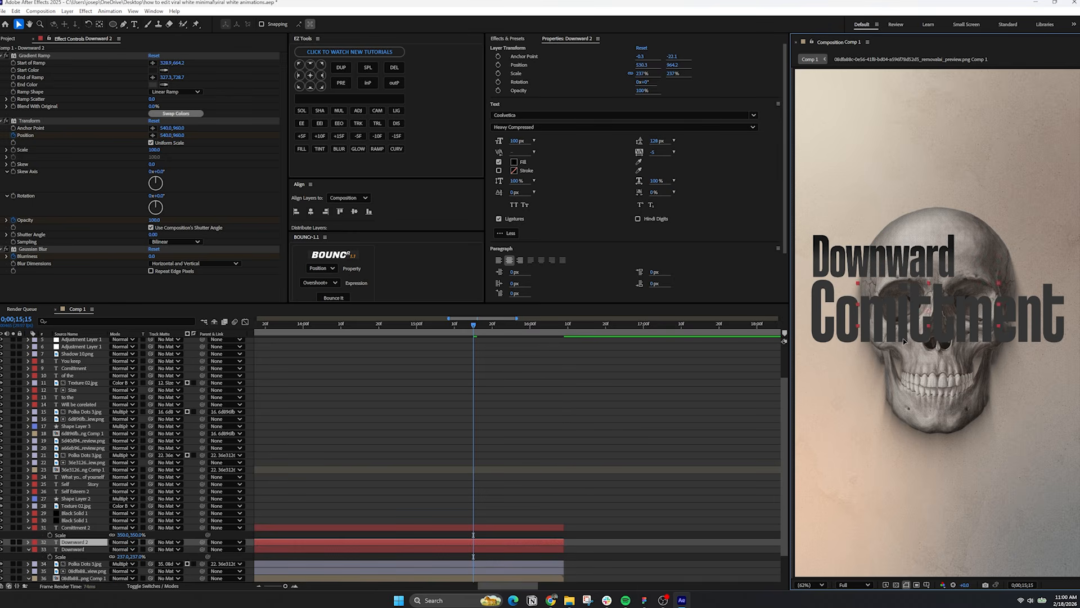
{"action": "left_click_drag", "start_coordinate": [904, 341], "coordinate": [948, 388]}
{"action": "double_click", "coordinate": [949, 376]}
{"action": "key", "text": "BackSpace"}
{"action": "type", "text": "Spiral"}
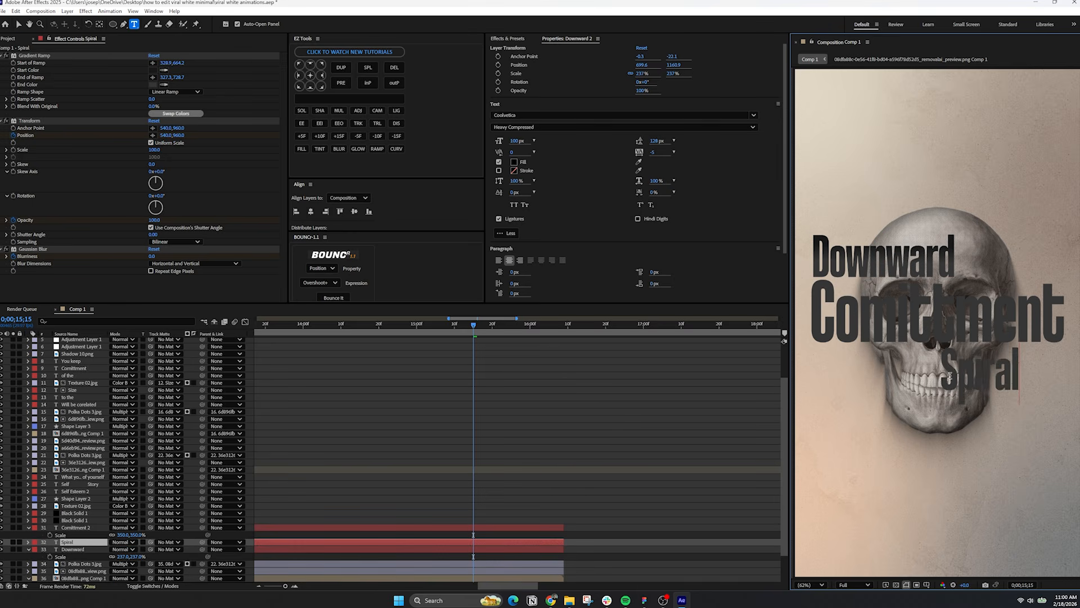
Set the Spiral text to Heavy Compressed style and place it under the right end of Comittment.
{"action": "key", "text": "ctrl+a"}
{"action": "left_click", "coordinate": [596, 127]}
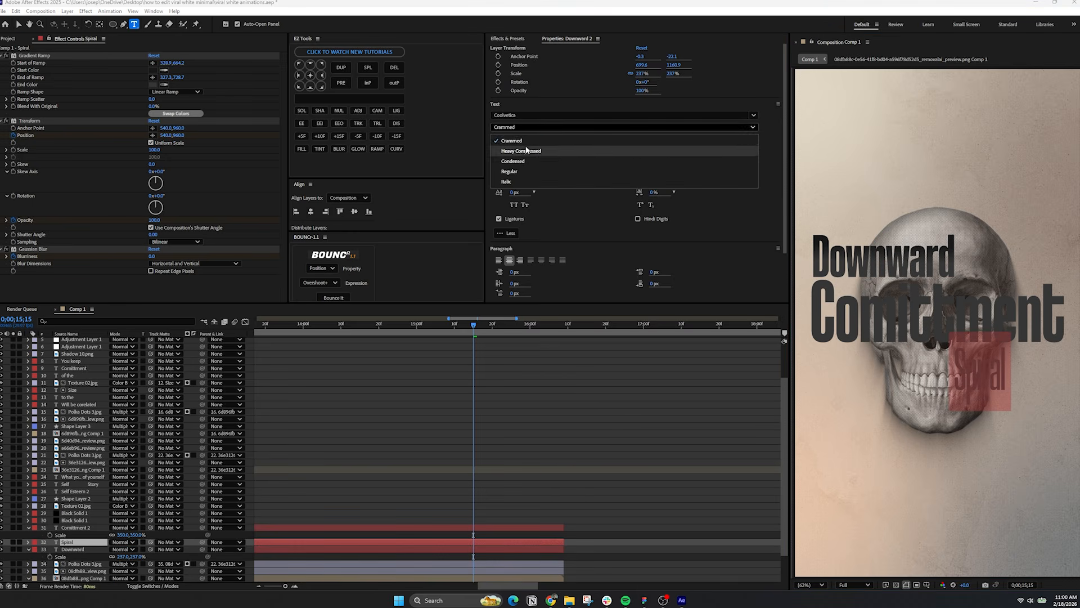
{"action": "left_click", "coordinate": [595, 150]}
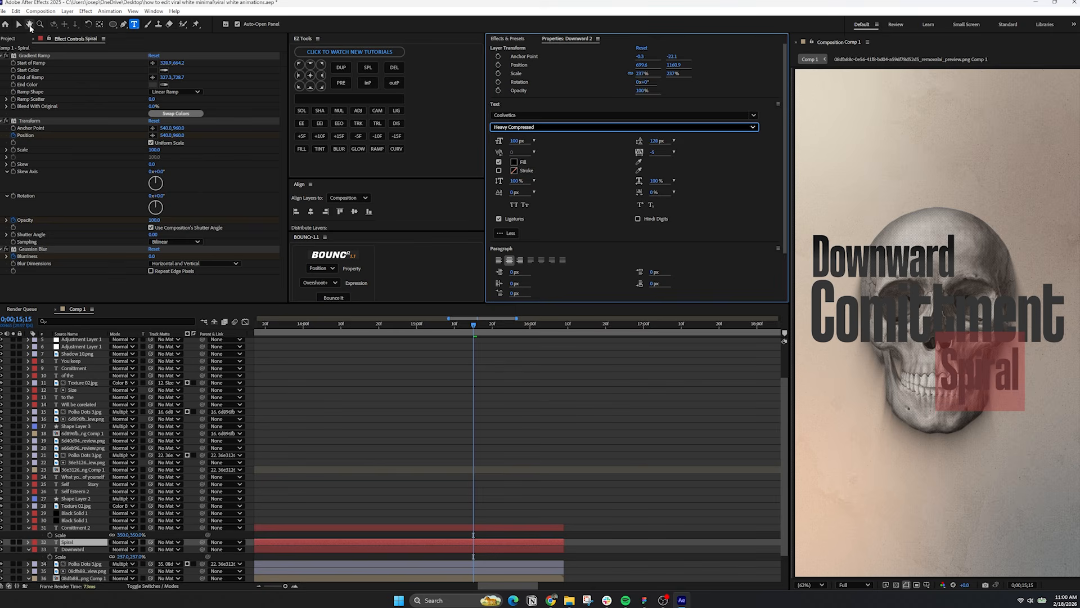
{"action": "left_click", "coordinate": [19, 24]}
{"action": "left_click_drag", "start_coordinate": [962, 371], "coordinate": [1000, 367]}
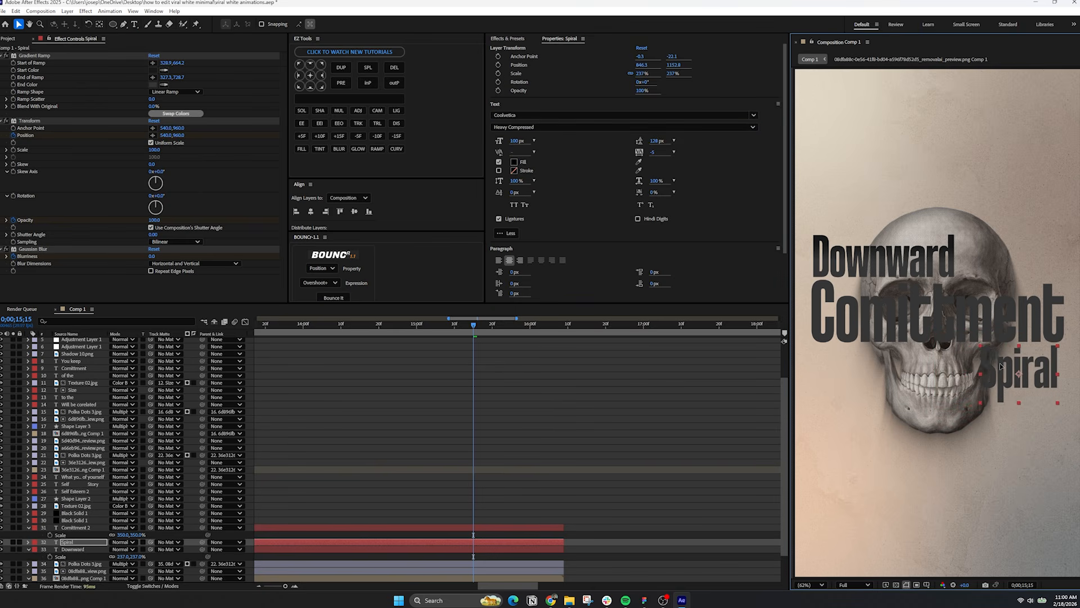
Move the Comittment layer behind the skull, and copy the Size text's Gradient Ramp onto Spiral.
{"action": "left_click", "coordinate": [358, 528]}
{"action": "scroll", "coordinate": [359, 527], "scroll_direction": "down", "scroll_amount": 2}
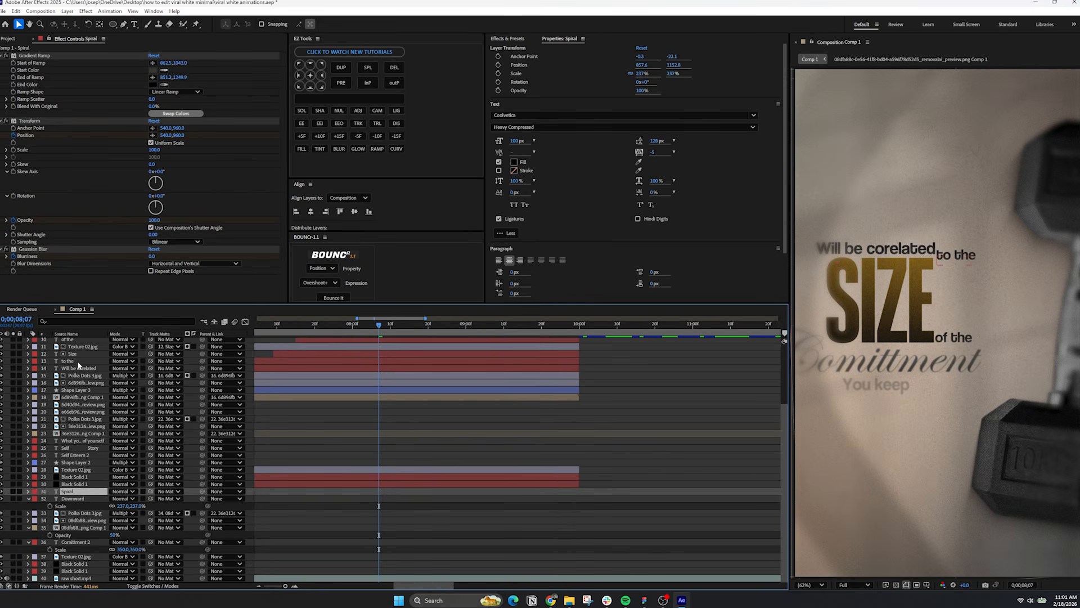
{"action": "left_click", "coordinate": [76, 353]}
{"action": "left_click", "coordinate": [35, 56]}
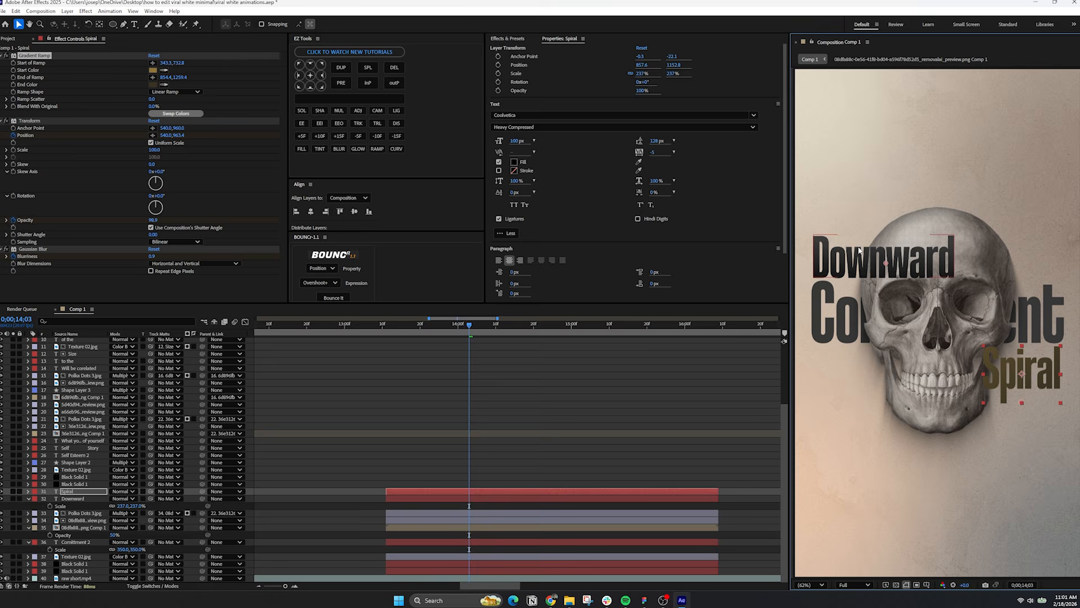
Reposition Spiral's gradient start onto the word, set the end colour to black (000000), and adjust the gold start colour.
{"action": "left_click_drag", "start_coordinate": [886, 263], "coordinate": [995, 336]}
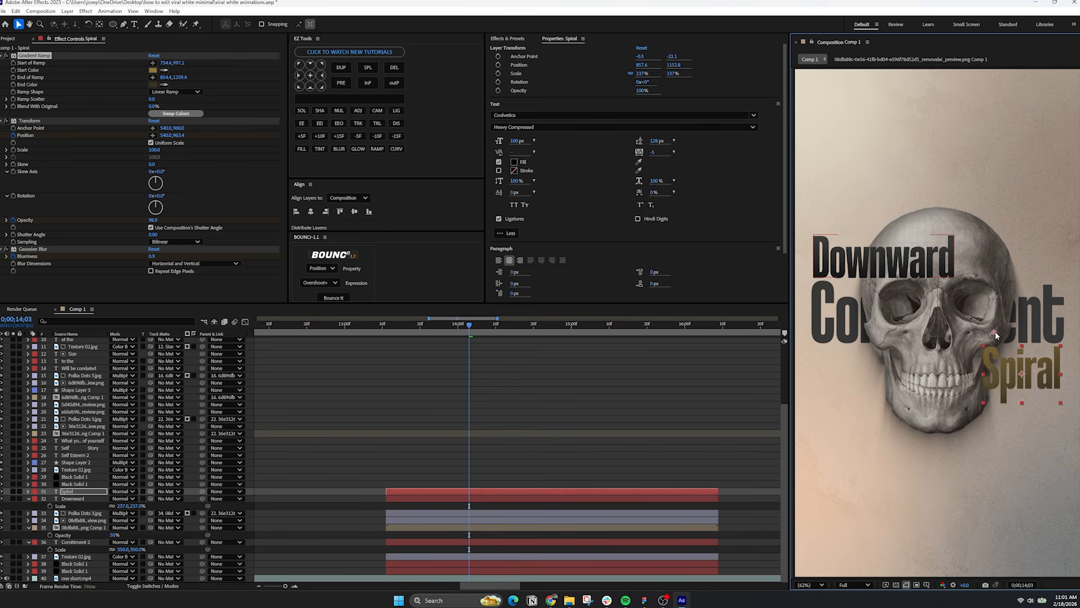
{"action": "left_click", "coordinate": [152, 84]}
{"action": "left_click", "coordinate": [477, 342]}
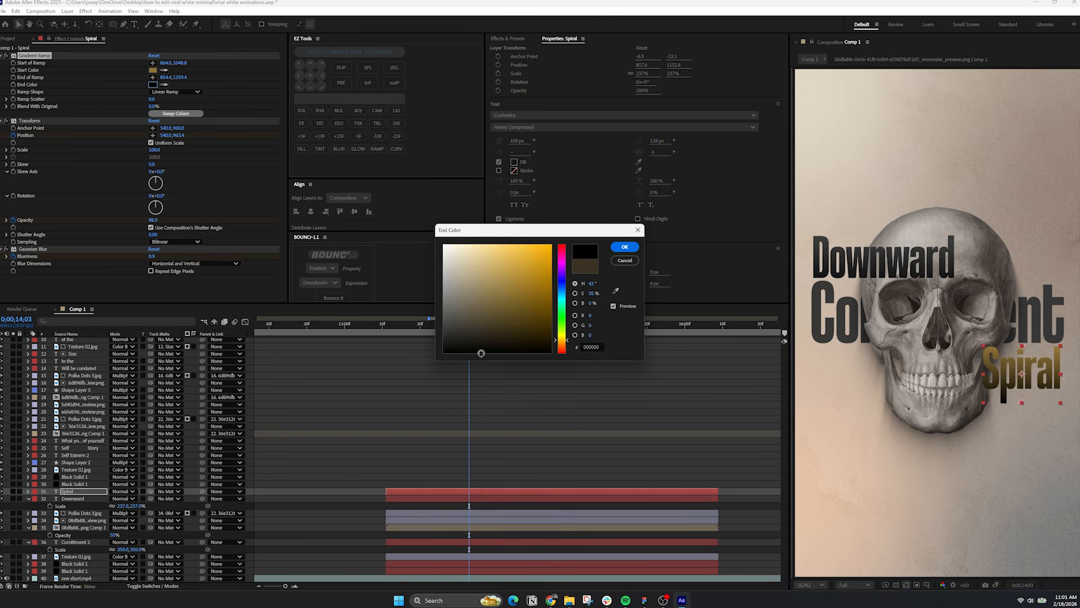
{"action": "key", "text": "Return"}
{"action": "left_click", "coordinate": [152, 70]}
{"action": "mouse_move", "coordinate": [511, 292]}
{"action": "left_mouse_down"}
{"action": "mouse_move", "coordinate": [505, 304]}
{"action": "mouse_move", "coordinate": [492, 294]}
{"action": "left_mouse_up"}
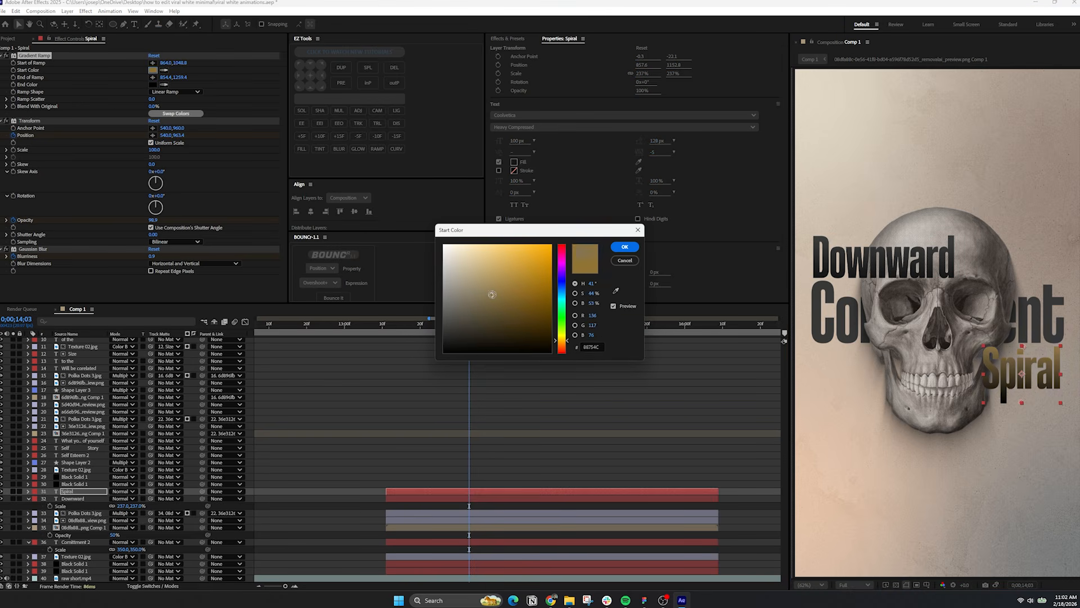
{"action": "key", "text": "Return"}
Paste Spiral's Gradient Ramp onto Downward, and darken the end colour of Comittment's gradient.
{"action": "left_click", "coordinate": [867, 260]}
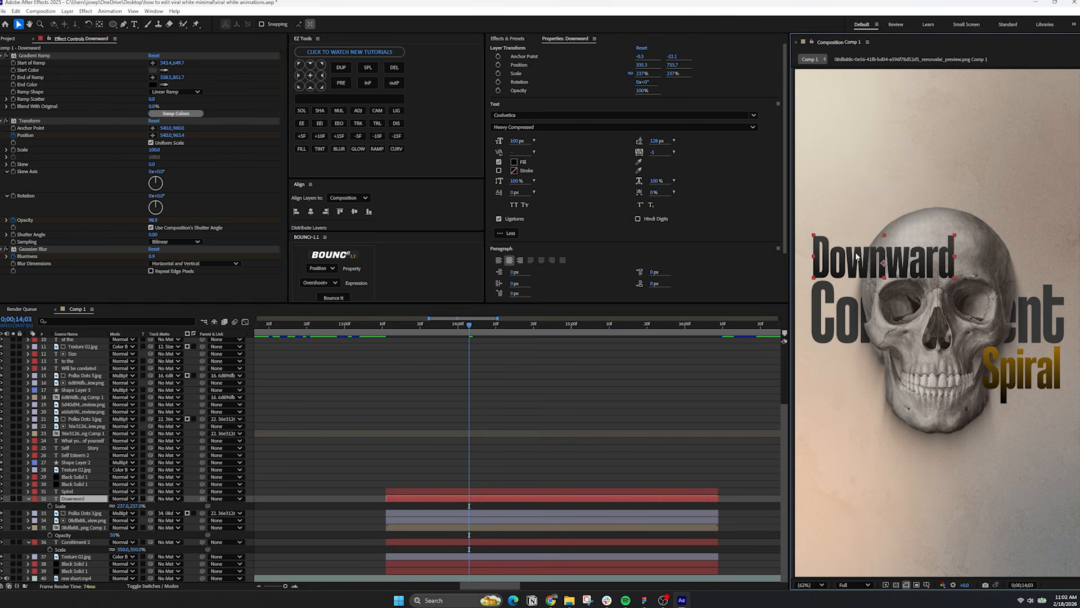
{"action": "key", "text": "ctrl+v"}
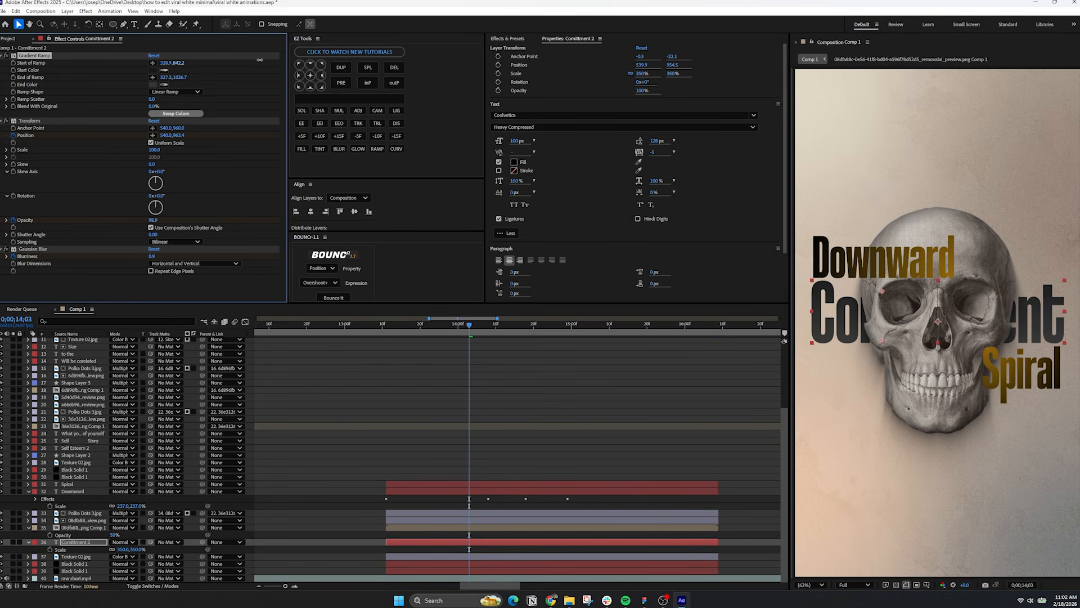
{"action": "left_click", "coordinate": [152, 85]}
{"action": "key", "text": "Return"}
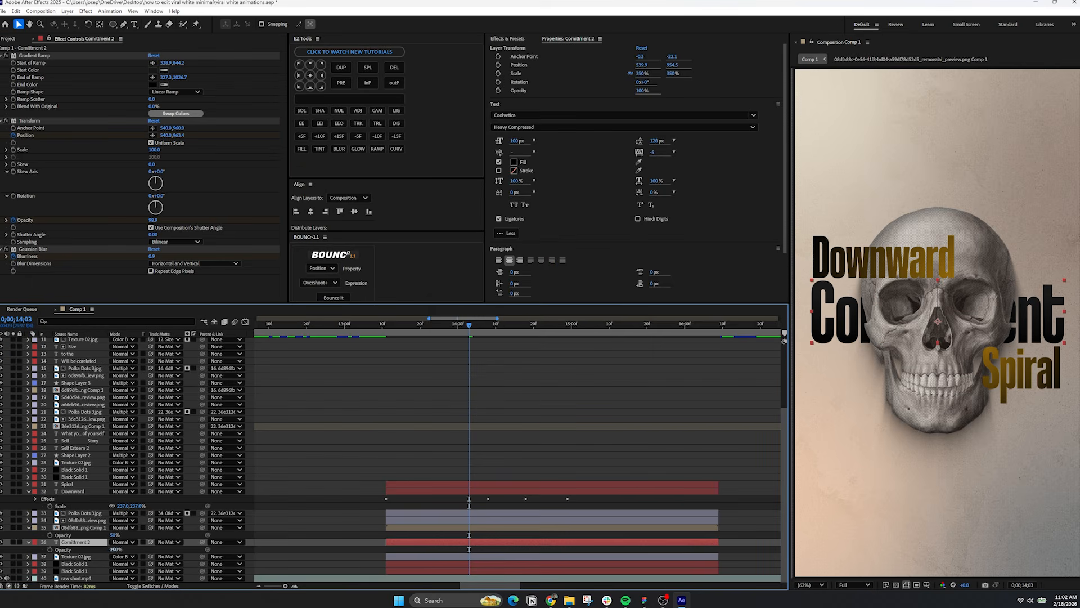
Set the blending mode of the Downward and Spiral text layers to Multiply.
{"action": "left_click", "coordinate": [125, 499]}
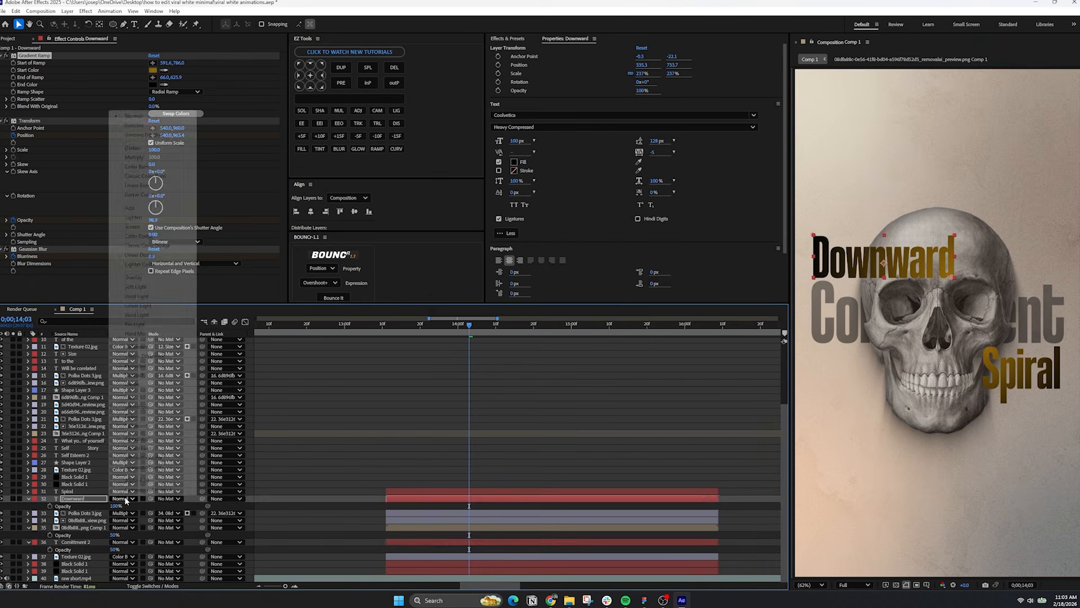
{"action": "left_click", "coordinate": [134, 157]}
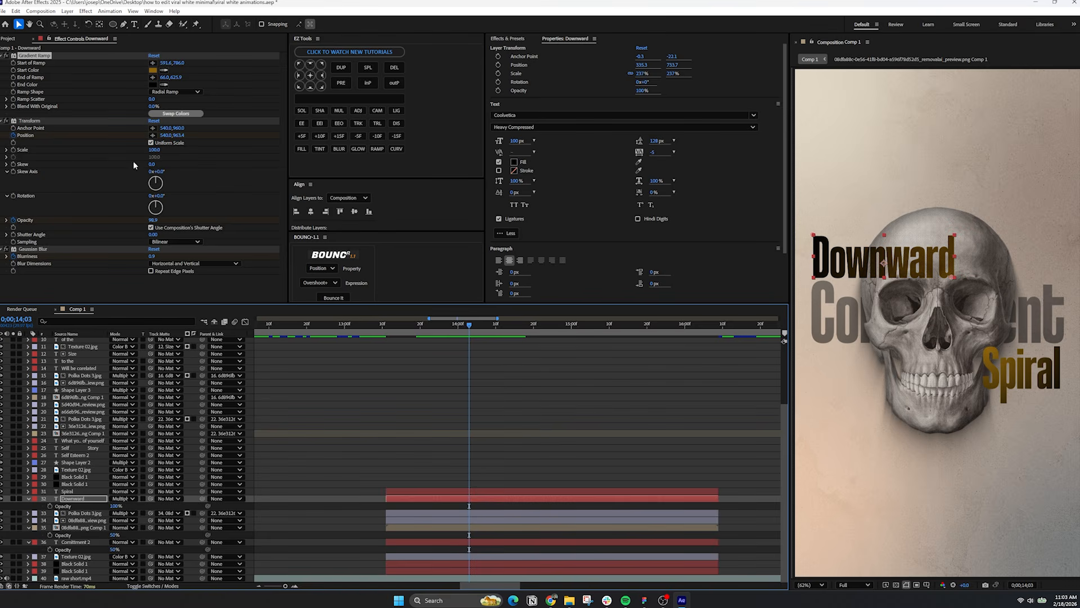
{"action": "left_click", "coordinate": [117, 500]}
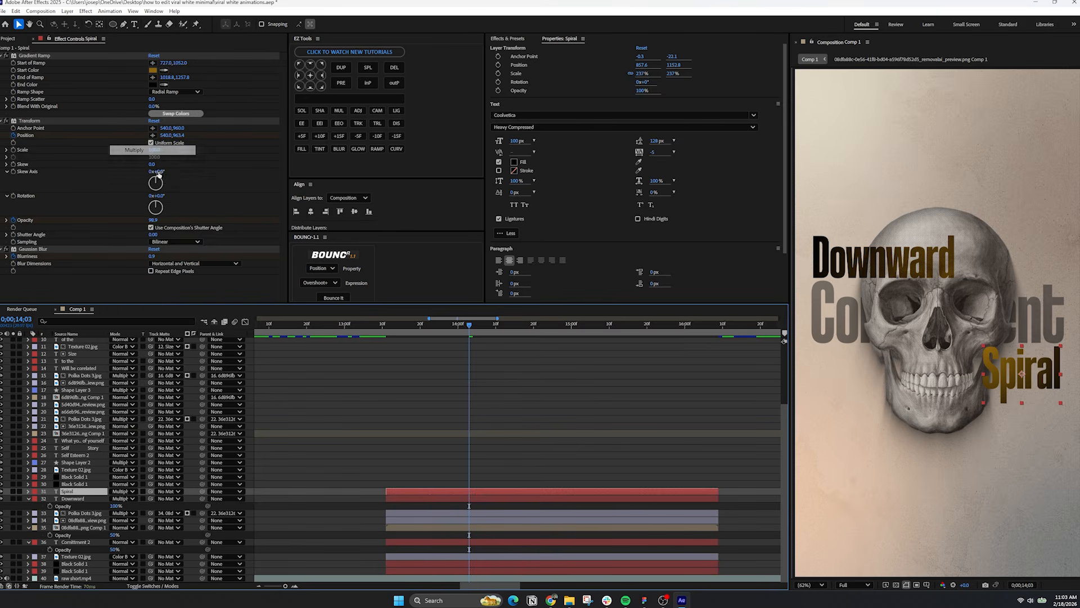
{"action": "left_click", "coordinate": [149, 152]}
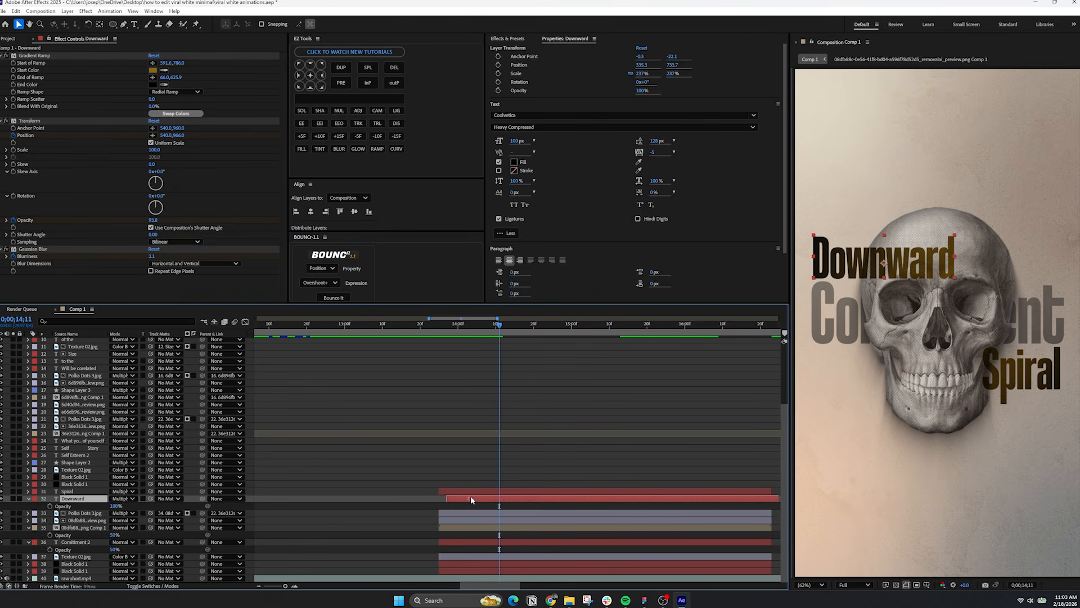
Stagger the start times of the text layers so Downward, Comittment and Spiral appear one after another.
{"action": "left_click_drag", "start_coordinate": [471, 499], "coordinate": [524, 499]}
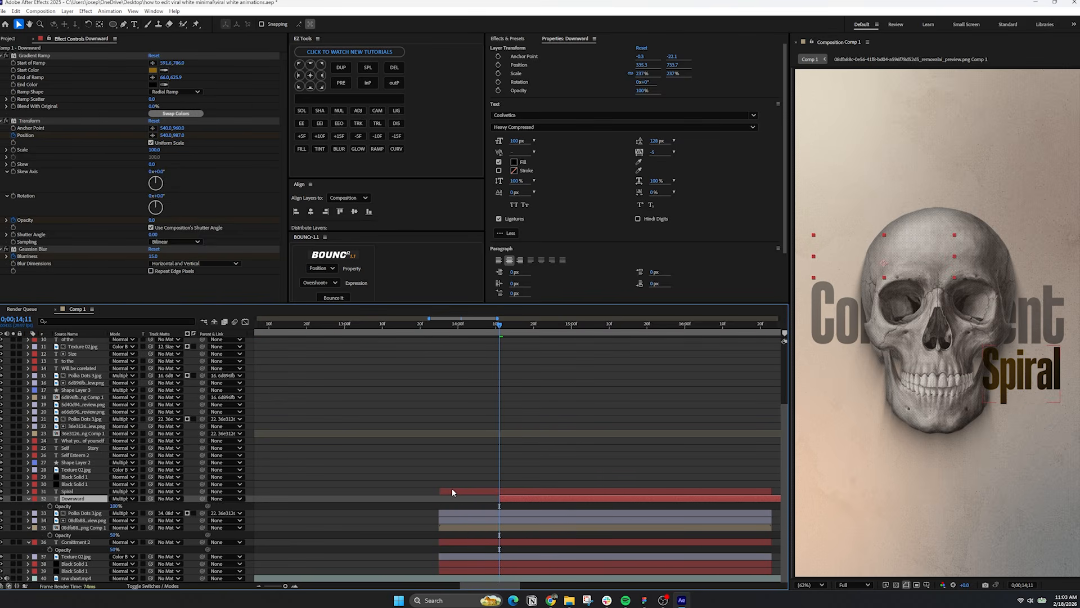
{"action": "left_click_drag", "start_coordinate": [466, 542], "coordinate": [549, 541]}
{"action": "left_click_drag", "start_coordinate": [465, 491], "coordinate": [561, 495]}
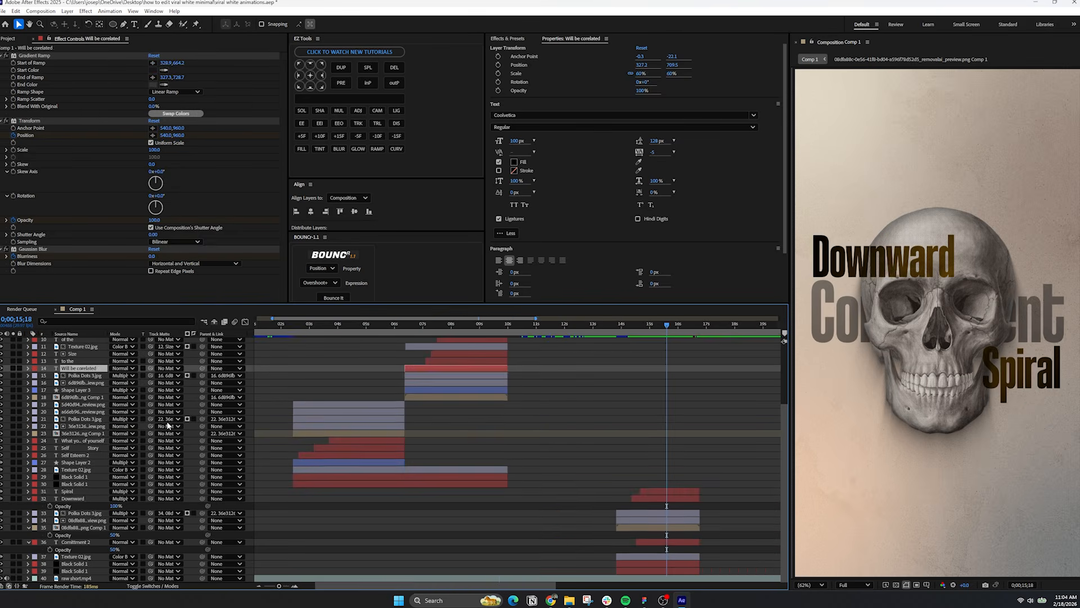
Duplicate the 'Will be corelated' text into the skull scene above Spiral, reword it to 'I think you can get into' and place it above the skull.
{"action": "key", "text": "ctrl+d"}
{"action": "left_click_drag", "start_coordinate": [77, 368], "coordinate": [130, 496]}
{"action": "scroll", "coordinate": [635, 494], "scroll_direction": "up", "scroll_amount": 5}
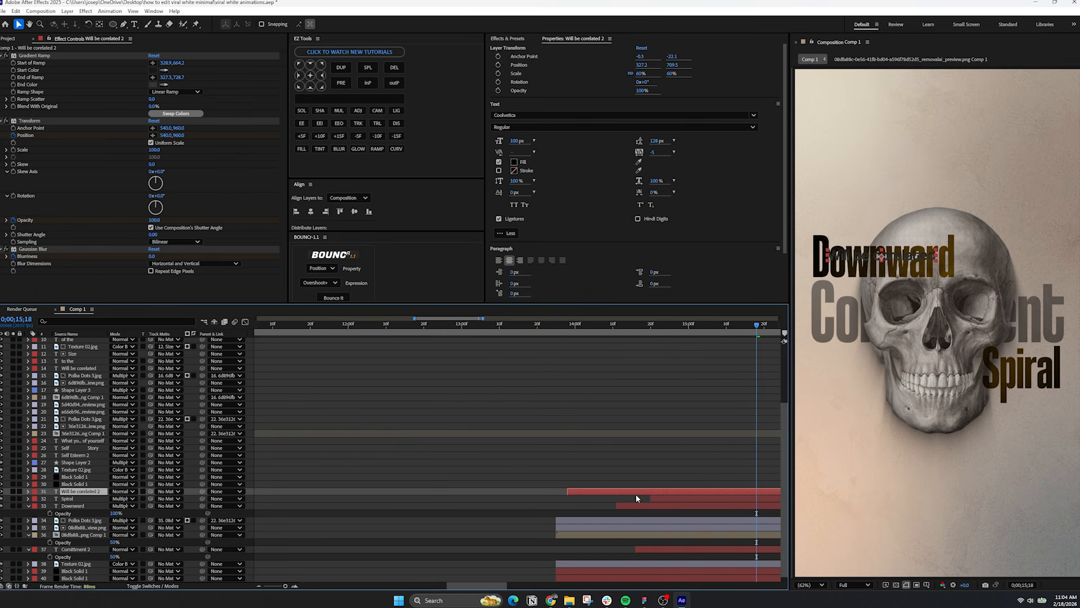
{"action": "scroll", "coordinate": [579, 491], "scroll_direction": "down", "scroll_amount": 4}
{"action": "double_click", "coordinate": [88, 490]}
{"action": "type", "text": "I think you can get into"}
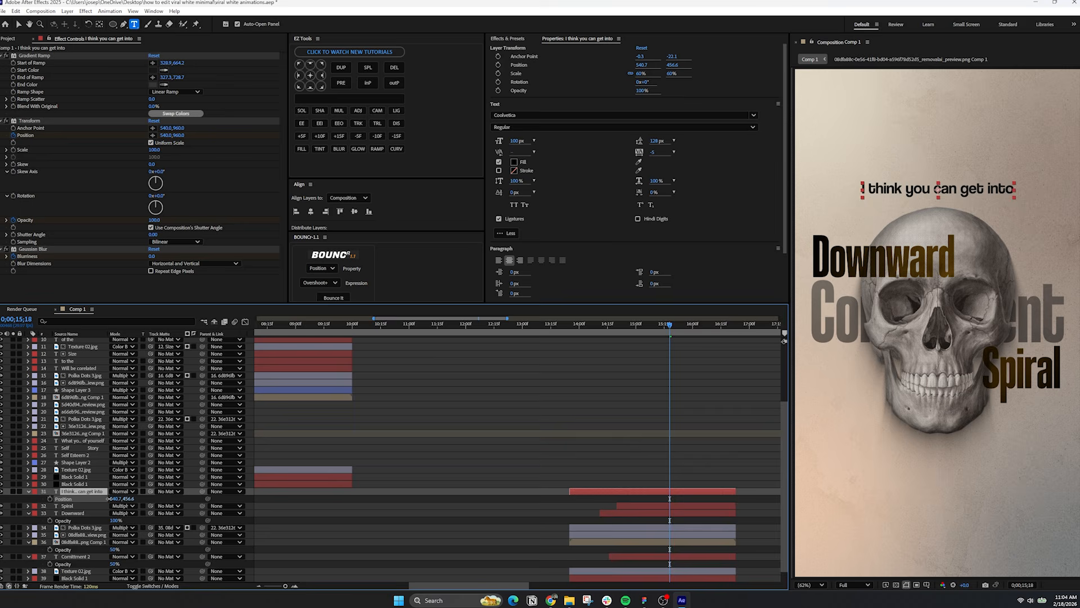
Move the new caption's gradient start and end points up onto the text, and set the layer's opacity to 50%.
{"action": "left_click", "coordinate": [180, 63]}
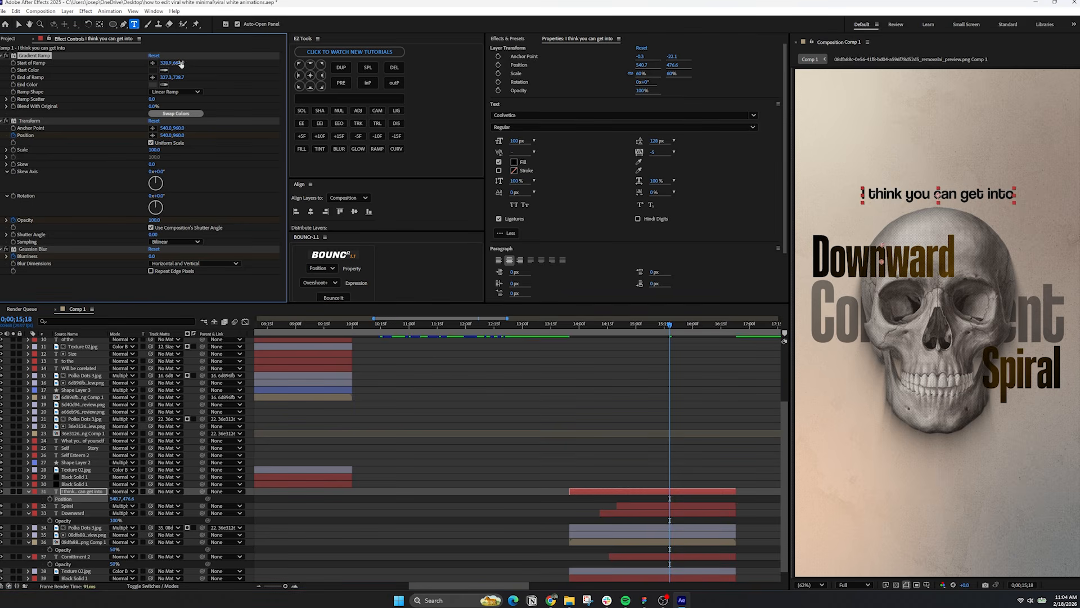
{"action": "key", "text": "t"}
{"action": "left_click", "coordinate": [118, 498]}
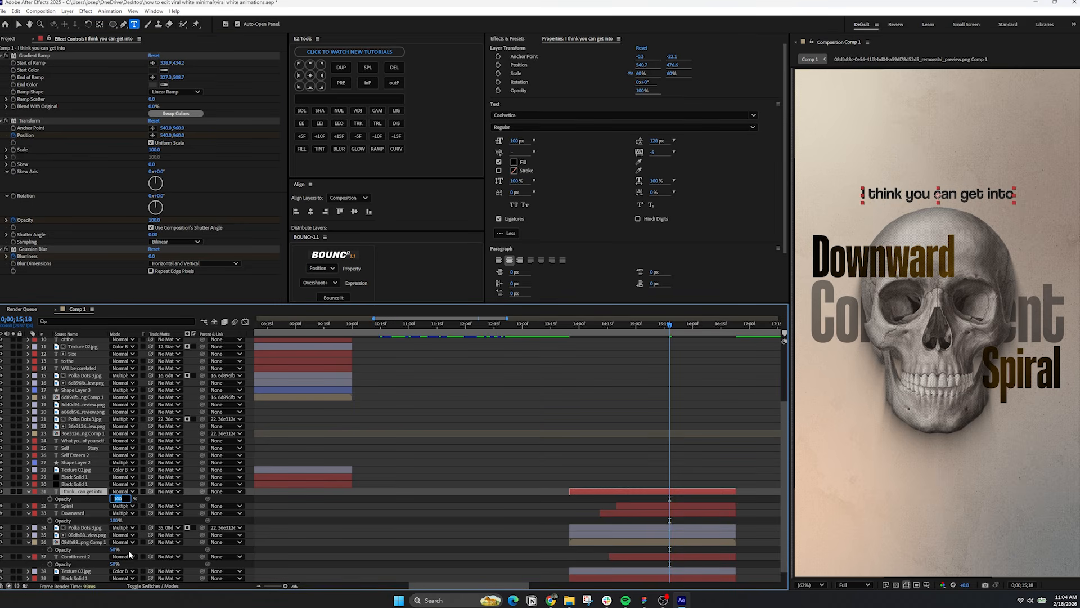
{"action": "type", "text": "50"}
{"action": "key", "text": "Return"}
Duplicate the caption below the skull, reword it to 'Because of that' and delay its start.
{"action": "key", "text": "ctrl+d"}
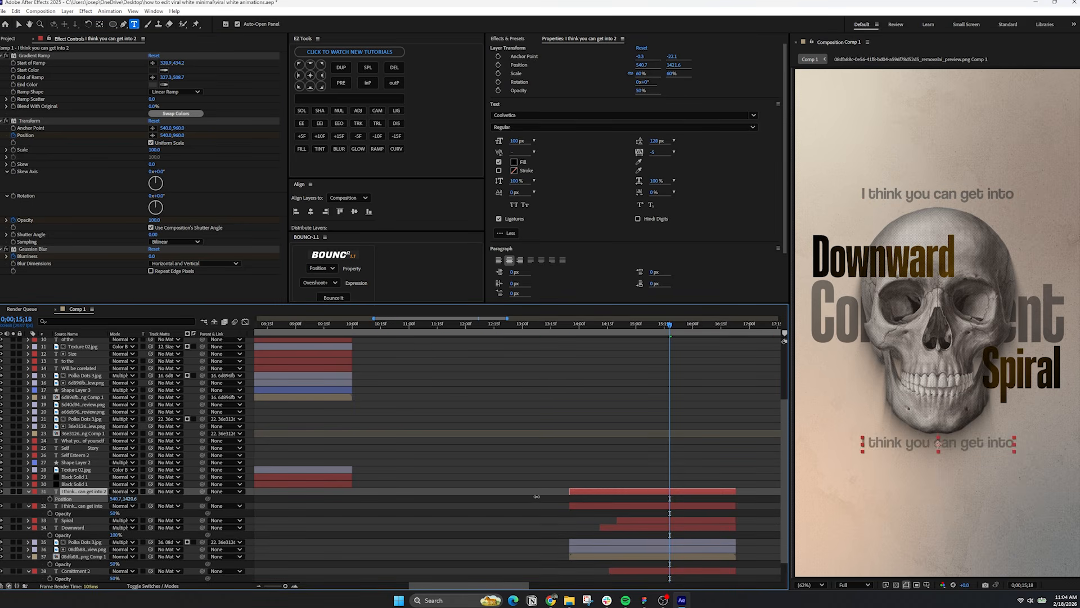
{"action": "double_click", "coordinate": [82, 491]}
{"action": "type", "text": "Because of that"}
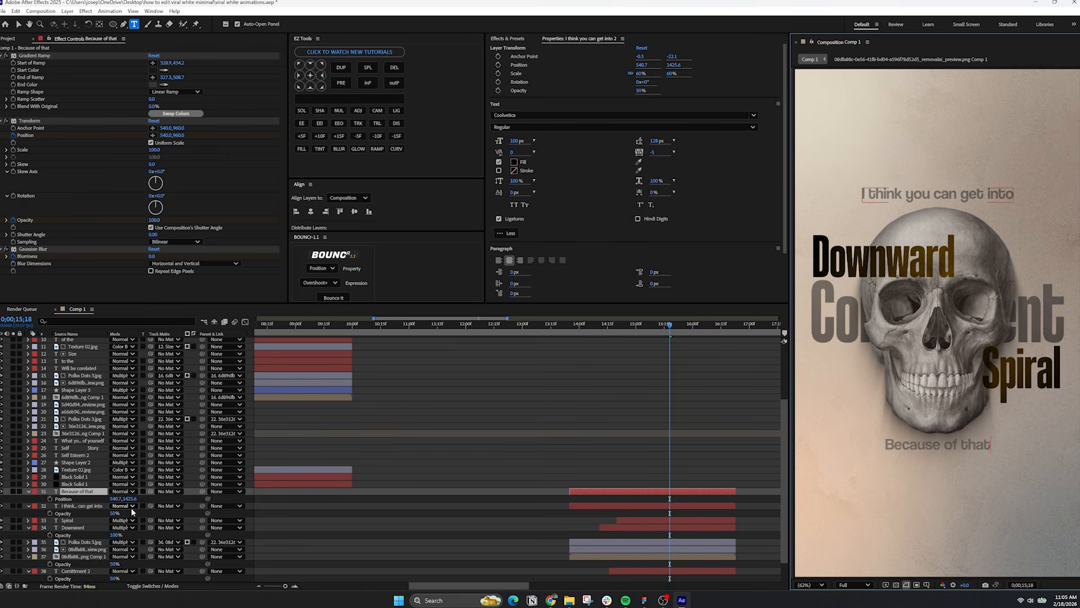
{"action": "left_click_drag", "start_coordinate": [593, 491], "coordinate": [633, 493]}
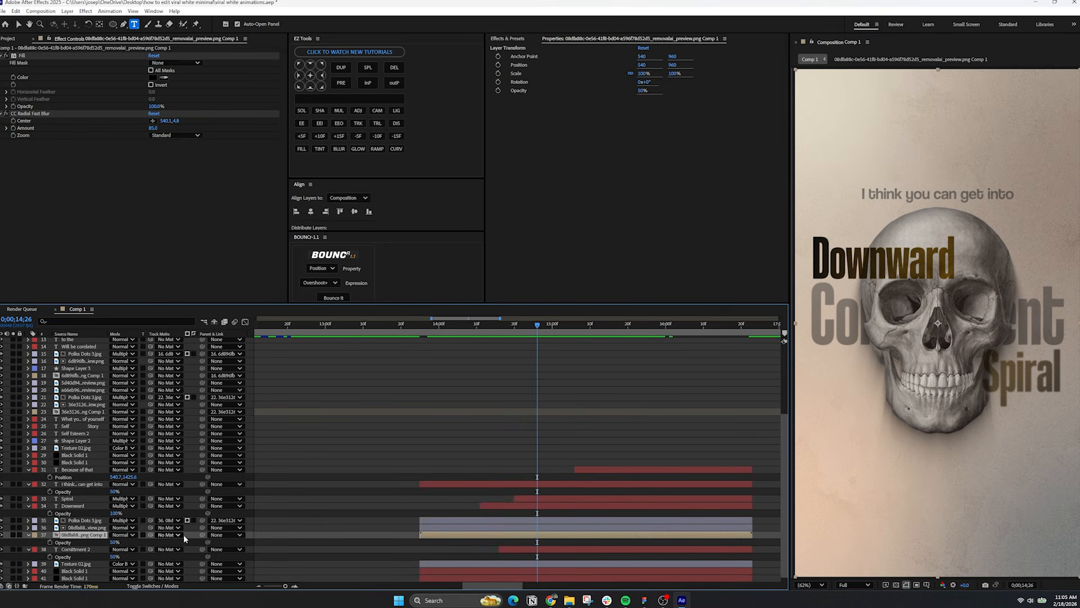
Parent the shadow comp and Polka Dots layer to the skull, and animate its scale from 100% at the scene's start to 154% with easing.
{"action": "left_click_drag", "start_coordinate": [90, 528], "coordinate": [89, 528]}
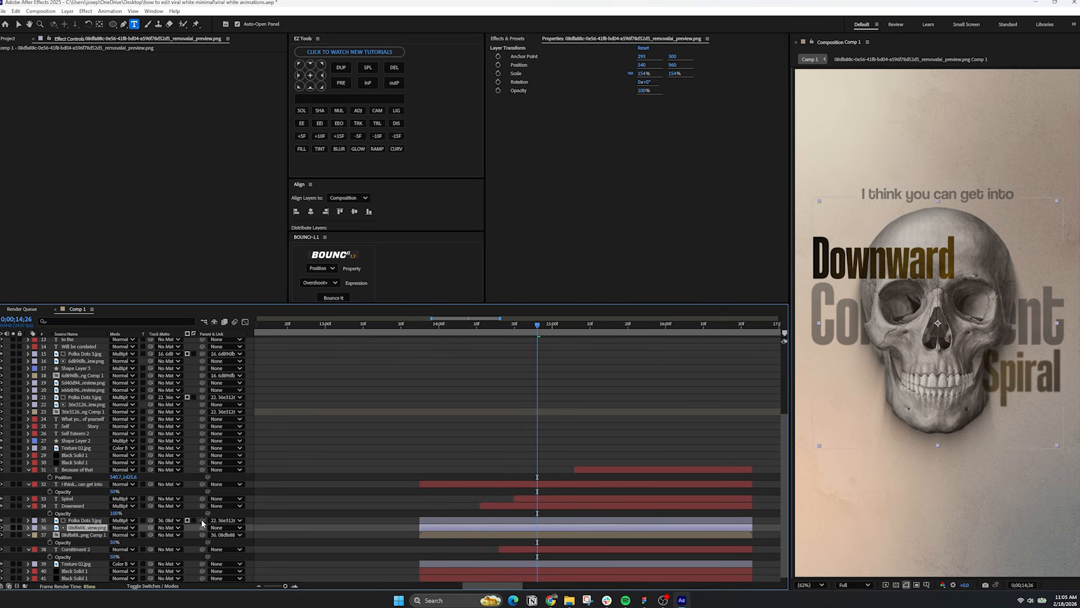
{"action": "left_click_drag", "start_coordinate": [202, 521], "coordinate": [90, 528]}
{"action": "key", "text": "s"}
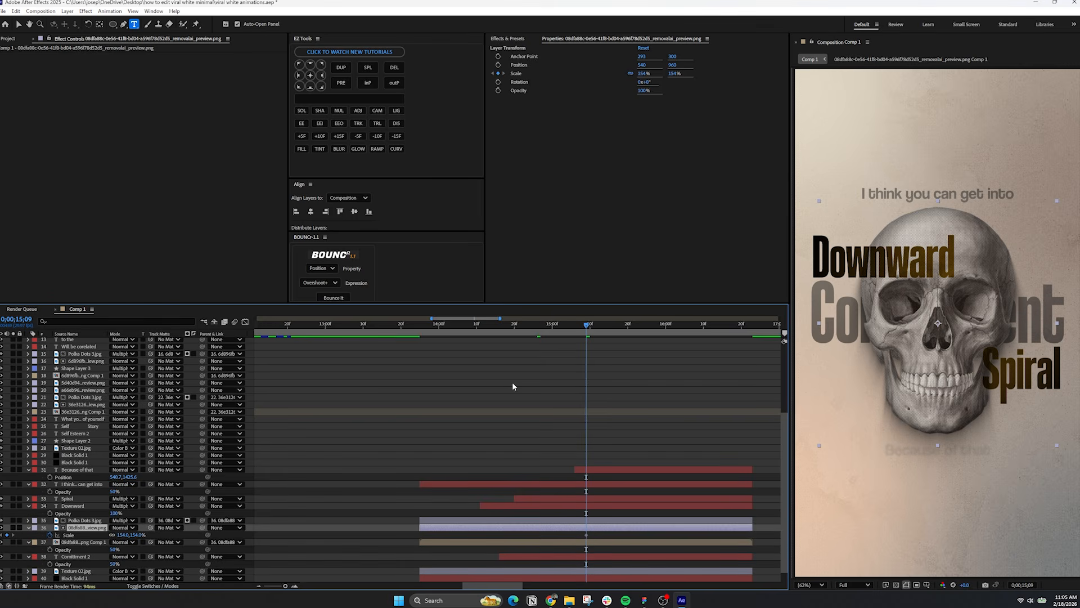
{"action": "type", "text": "i"}
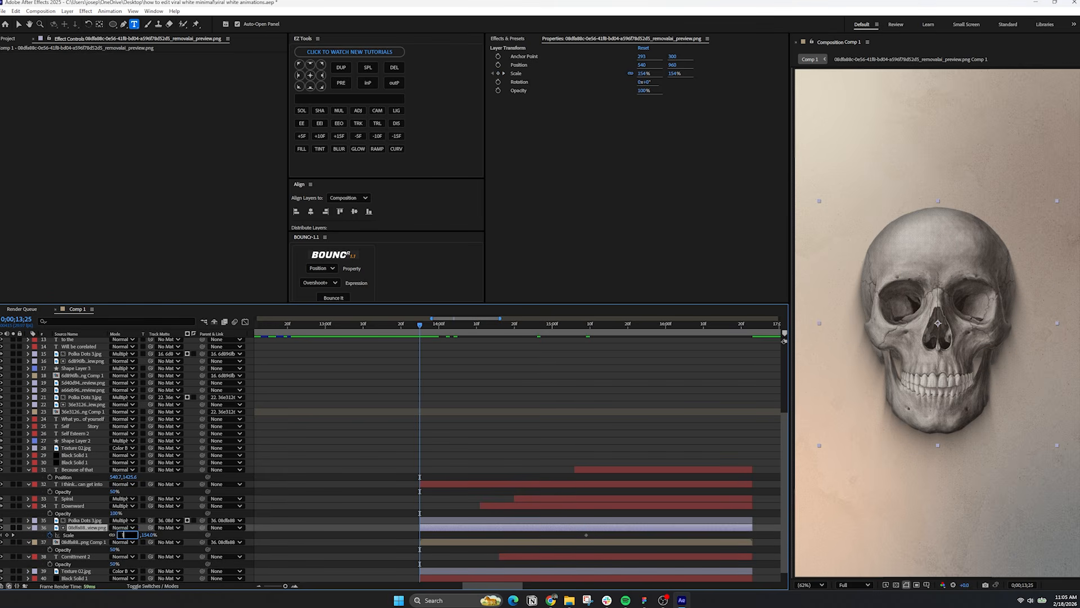
{"action": "type", "text": "100"}
{"action": "key", "text": "Return"}
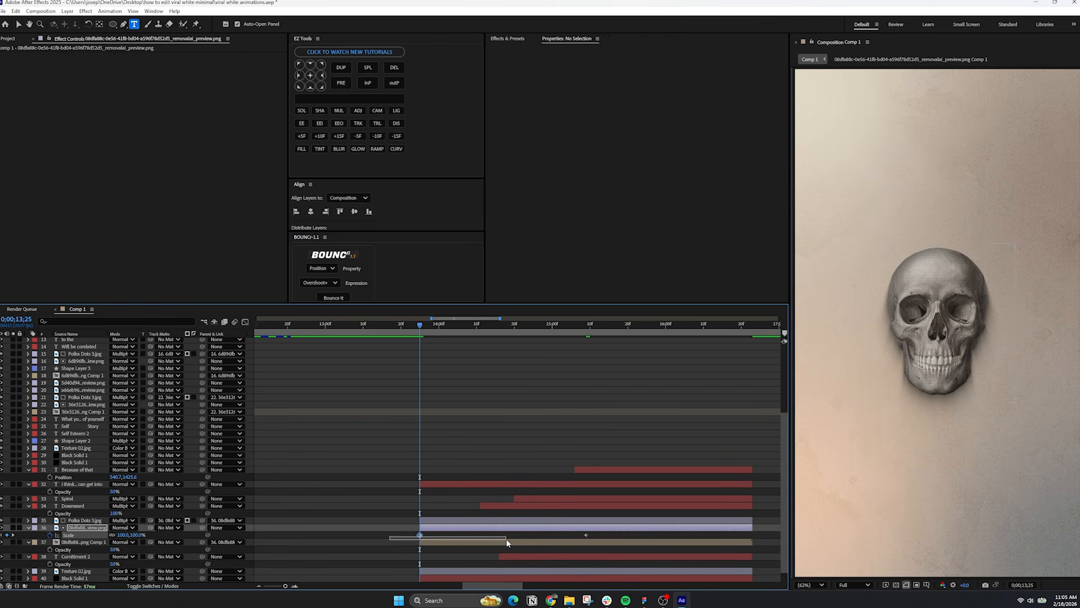
{"action": "key", "text": "shift+F3"}
{"action": "left_click_drag", "start_coordinate": [573, 356], "coordinate": [434, 495]}
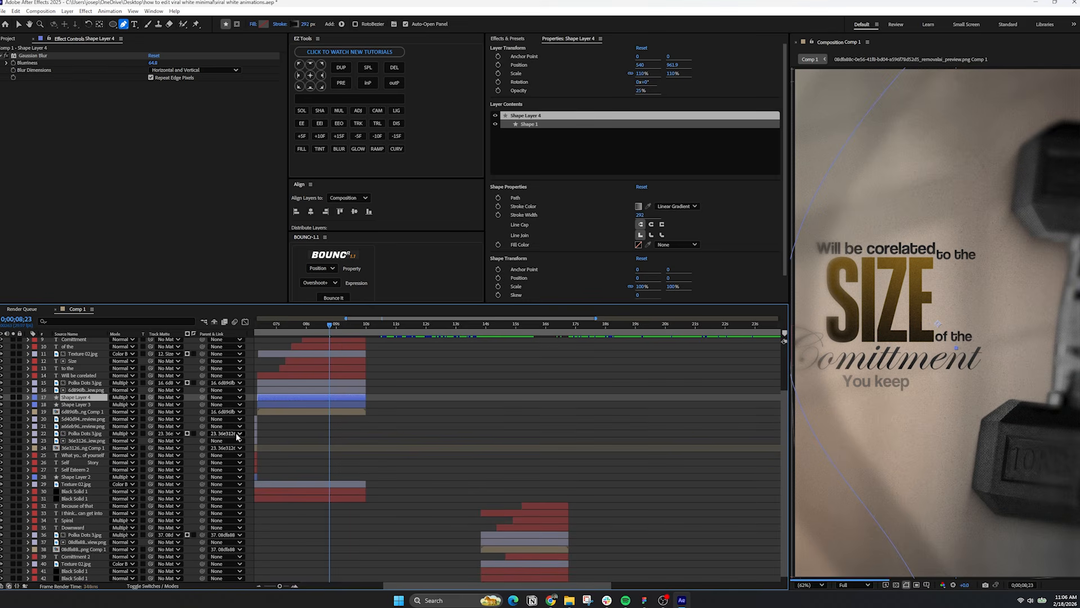
Move Shape Layer 4 into the skull scene above 'Because of that' and delete its existing path.
{"action": "left_click_drag", "start_coordinate": [70, 398], "coordinate": [94, 503]}
{"action": "left_click_drag", "start_coordinate": [311, 503], "coordinate": [512, 511]}
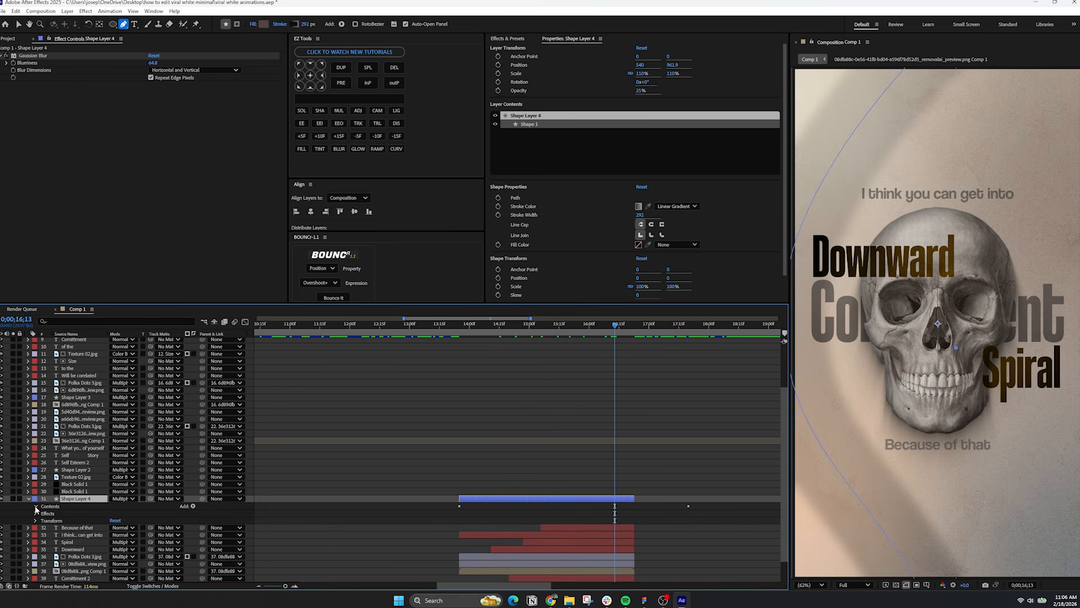
{"action": "left_click", "coordinate": [36, 506]}
{"action": "left_click", "coordinate": [43, 514]}
{"action": "left_click", "coordinate": [65, 520]}
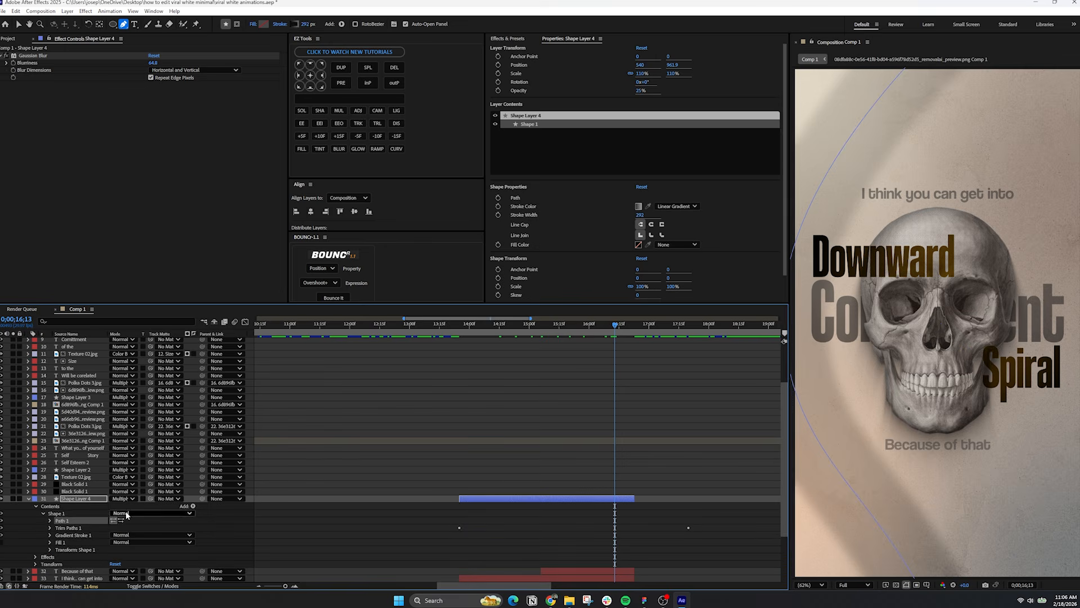
{"action": "key", "text": "Delete"}
Draw a winding curved path across the whole frame on Shape Layer 4 with the Pen tool.
{"action": "left_click", "coordinate": [870, 106]}
{"action": "scroll", "coordinate": [926, 125], "scroll_direction": "down", "scroll_amount": 3}
{"action": "left_click", "coordinate": [882, 206]}
{"action": "left_click_drag", "start_coordinate": [989, 230], "coordinate": [899, 251]}
{"action": "left_click_drag", "start_coordinate": [992, 271], "coordinate": [931, 293]}
{"action": "key", "text": "ctrl+z"}
{"action": "key", "text": "ctrl+z"}
{"action": "key", "text": "ctrl+z"}
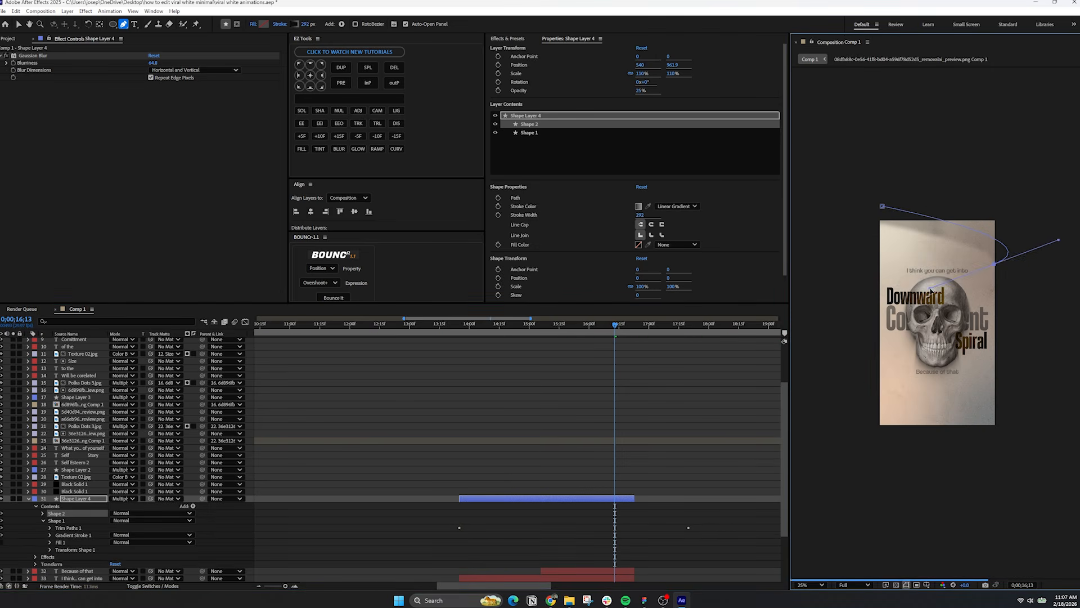
{"action": "left_click_drag", "start_coordinate": [871, 309], "coordinate": [911, 313]}
{"action": "left_click_drag", "start_coordinate": [1001, 336], "coordinate": [1022, 358]}
{"action": "left_click_drag", "start_coordinate": [881, 379], "coordinate": [849, 386]}
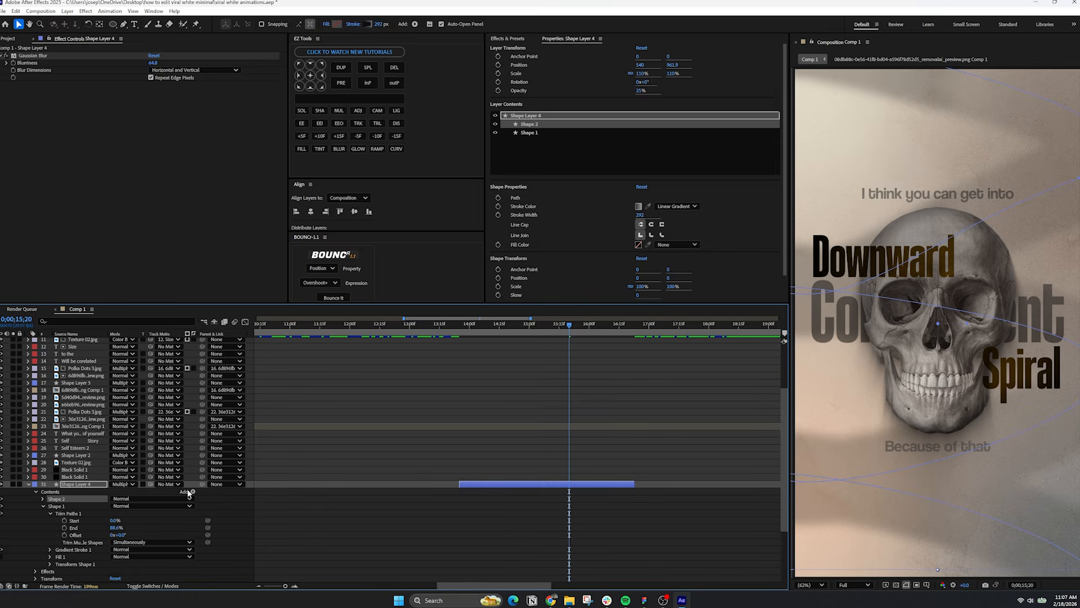
Add Trim Paths to Shape 2, animate its End up from 0% over the skull scene, and preview it.
{"action": "left_click", "coordinate": [192, 491]}
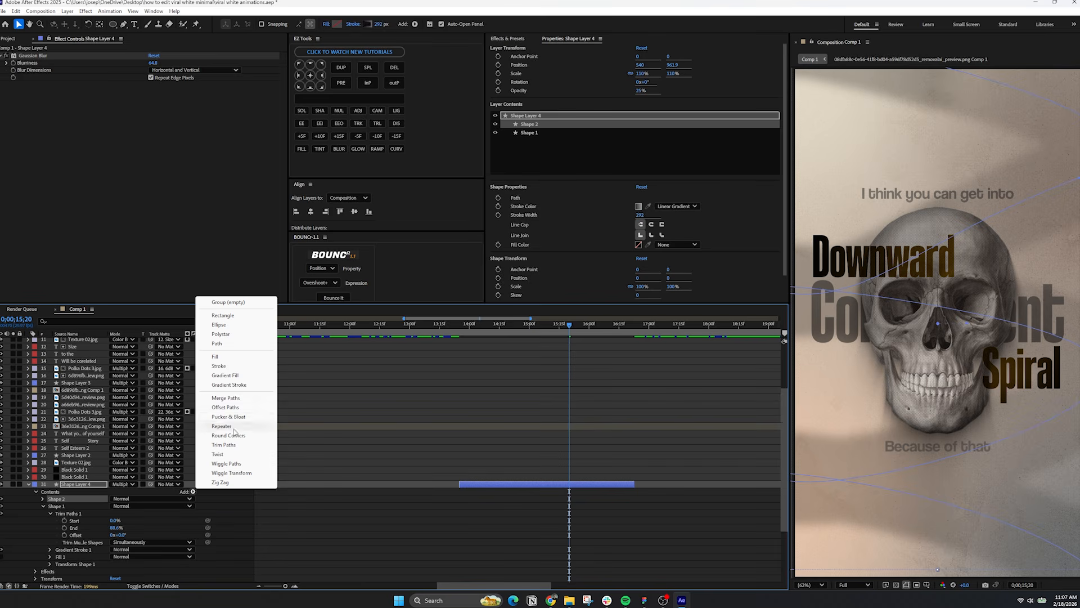
{"action": "left_click", "coordinate": [230, 445]}
{"action": "left_click", "coordinate": [50, 513]}
{"action": "left_click_drag", "start_coordinate": [114, 528], "coordinate": [59, 530]}
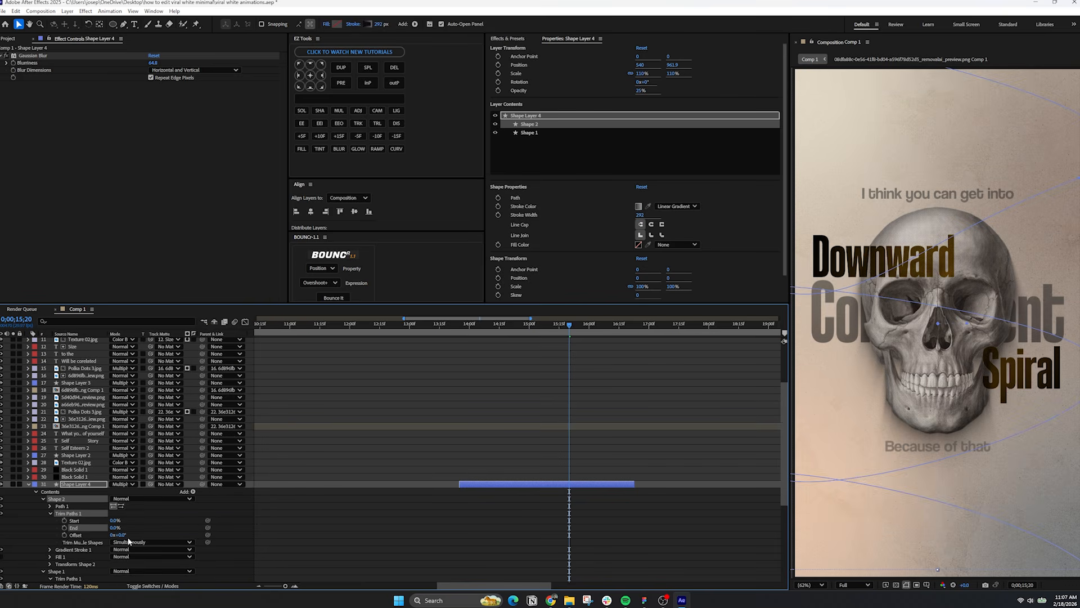
{"action": "left_click", "coordinate": [64, 528]}
{"action": "scroll", "coordinate": [337, 506], "scroll_direction": "down", "scroll_amount": 1}
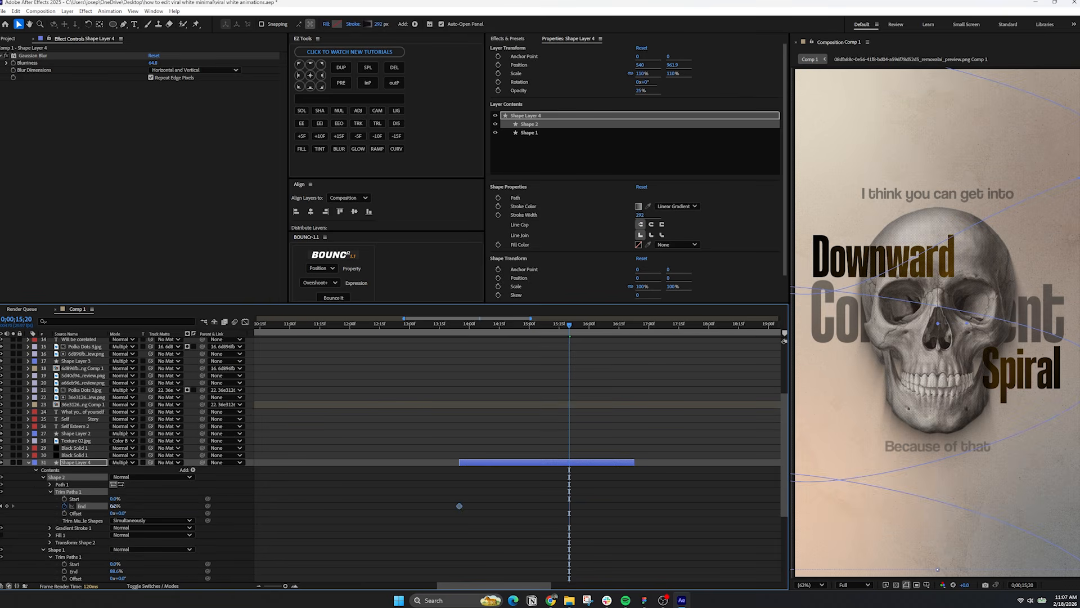
{"action": "left_click_drag", "start_coordinate": [115, 506], "coordinate": [636, 508]}
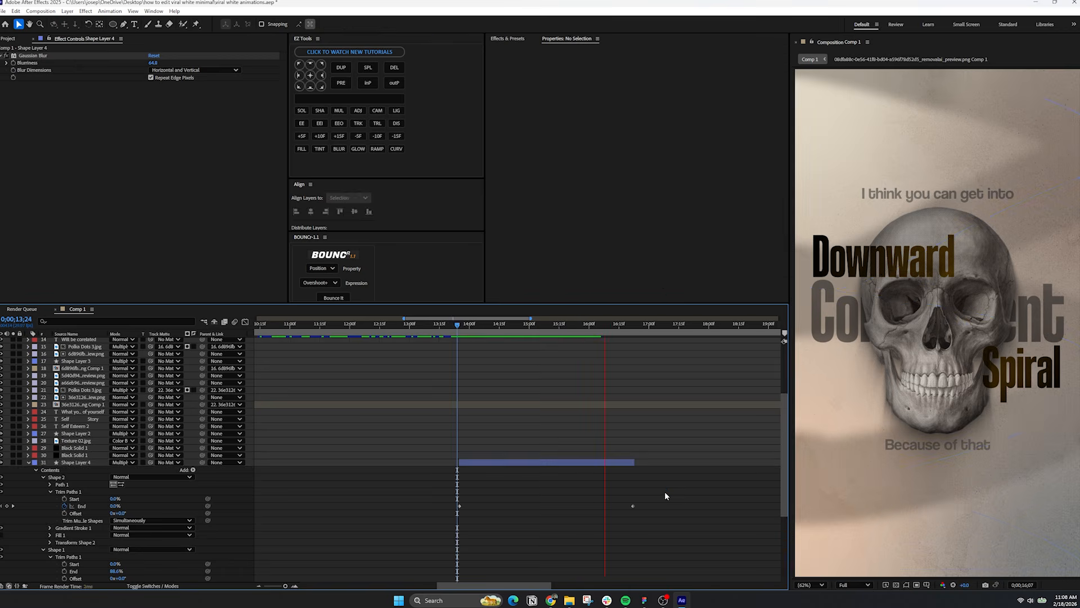
{"action": "key", "text": "space"}
Ease the Trim Paths End animation with the graph curve, and move Shape Layer 4 below the Comittment text.
{"action": "left_click", "coordinate": [245, 322]}
{"action": "left_click_drag", "start_coordinate": [473, 353], "coordinate": [516, 553]}
{"action": "left_click_drag", "start_coordinate": [619, 405], "coordinate": [564, 554]}
{"action": "left_click_drag", "start_coordinate": [93, 491], "coordinate": [119, 555]}
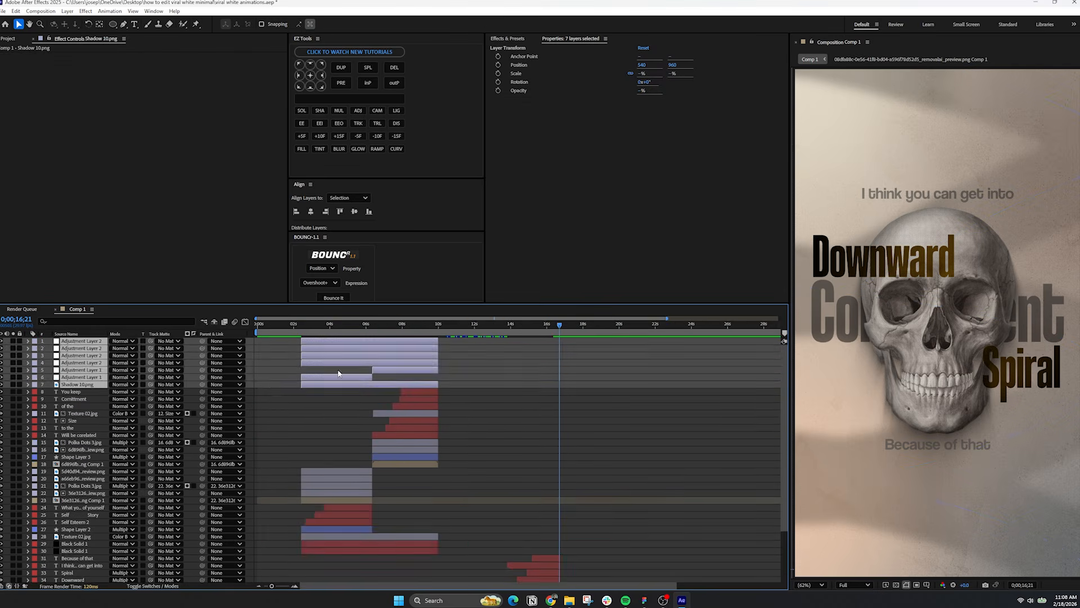
Place copies of the adjustment layers and Shadow 10.png over the skull scene, and move Adjustment Layer 1's last scale keyframe to the scene's end.
{"action": "left_click_drag", "start_coordinate": [88, 573], "coordinate": [83, 489]}
{"action": "left_click_drag", "start_coordinate": [350, 482], "coordinate": [552, 486]}
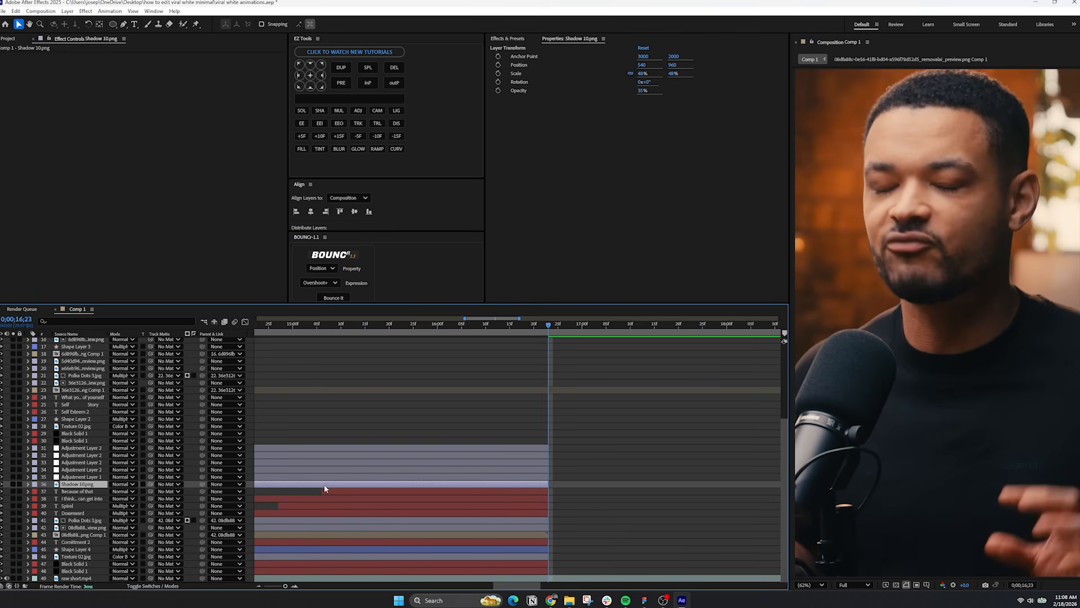
{"action": "left_click", "coordinate": [328, 477]}
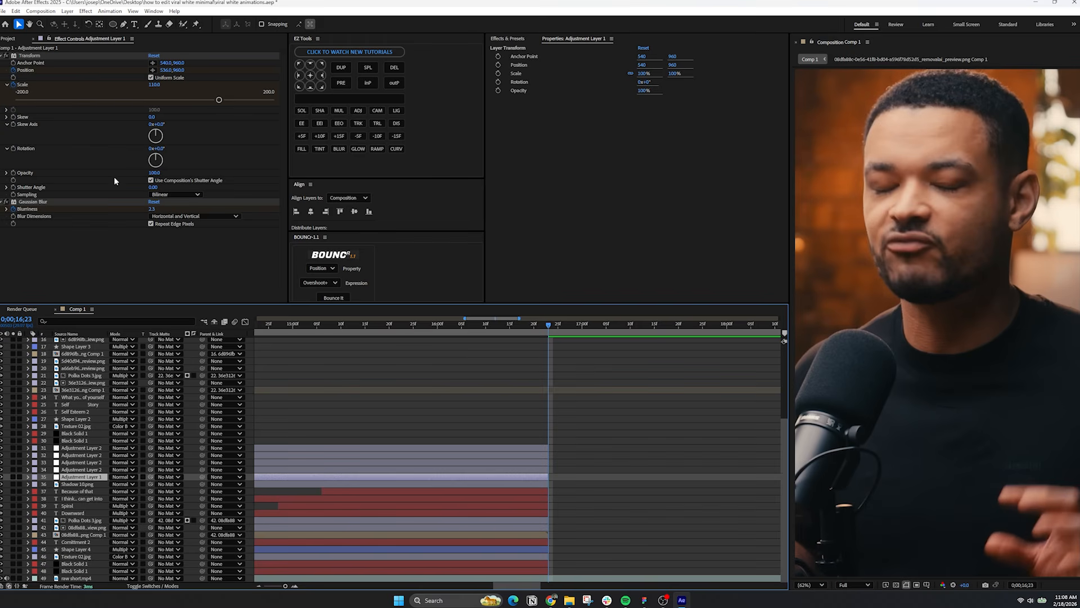
{"action": "key", "text": "u"}
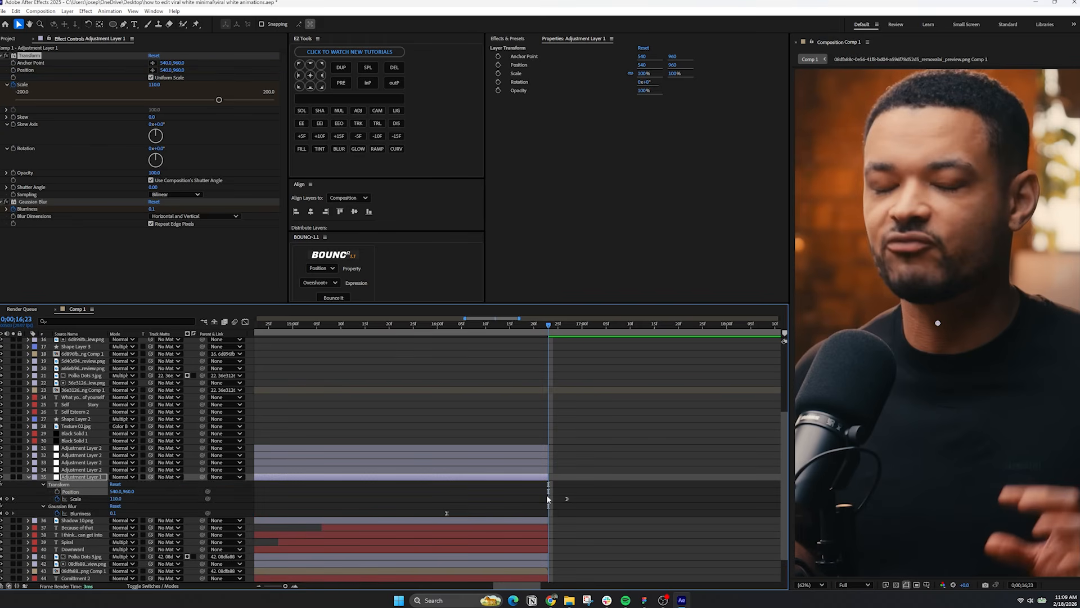
{"action": "left_click", "coordinate": [569, 497]}
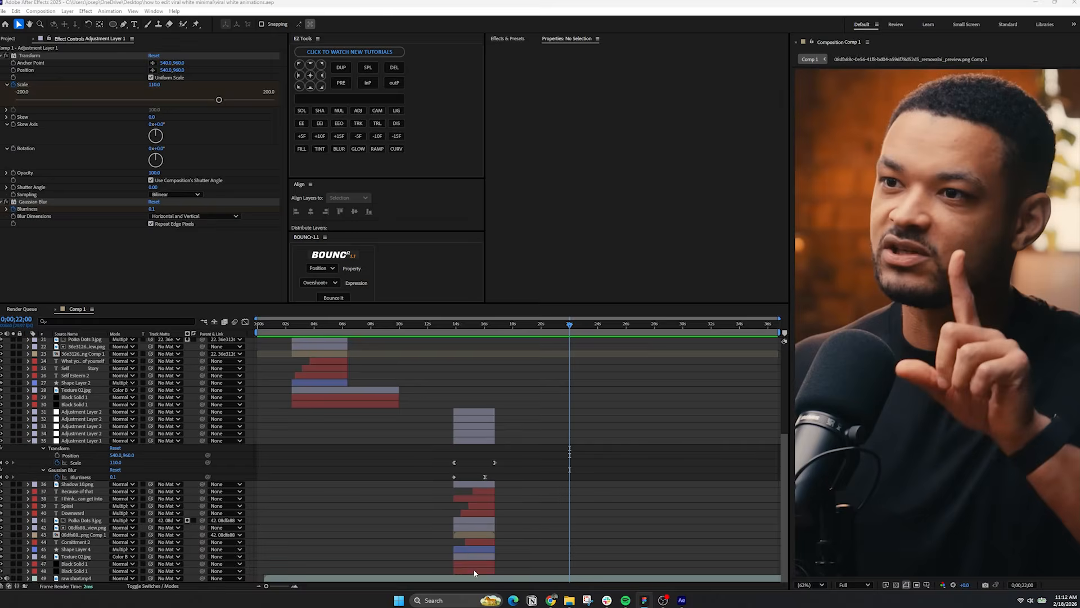
Duplicate the skull scene's Texture 02.jpg and both Black Solid background layers, and start the copies at 22 seconds.
{"action": "left_click", "coordinate": [471, 560], "text": "ctrl"}
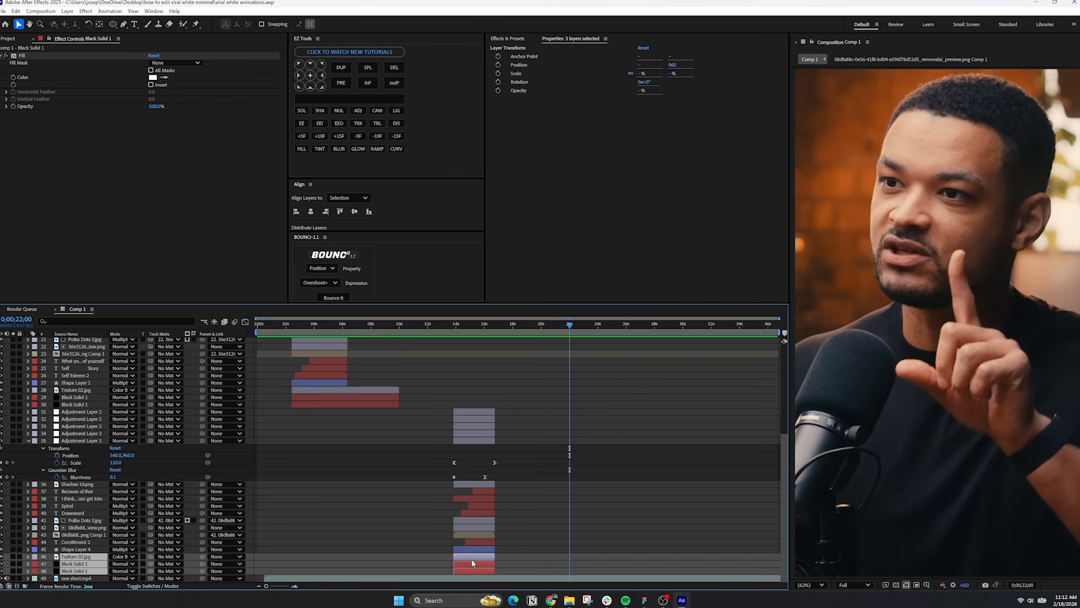
{"action": "left_click_drag", "start_coordinate": [82, 572], "coordinate": [83, 574]}
{"action": "left_click_drag", "start_coordinate": [471, 570], "coordinate": [585, 570]}
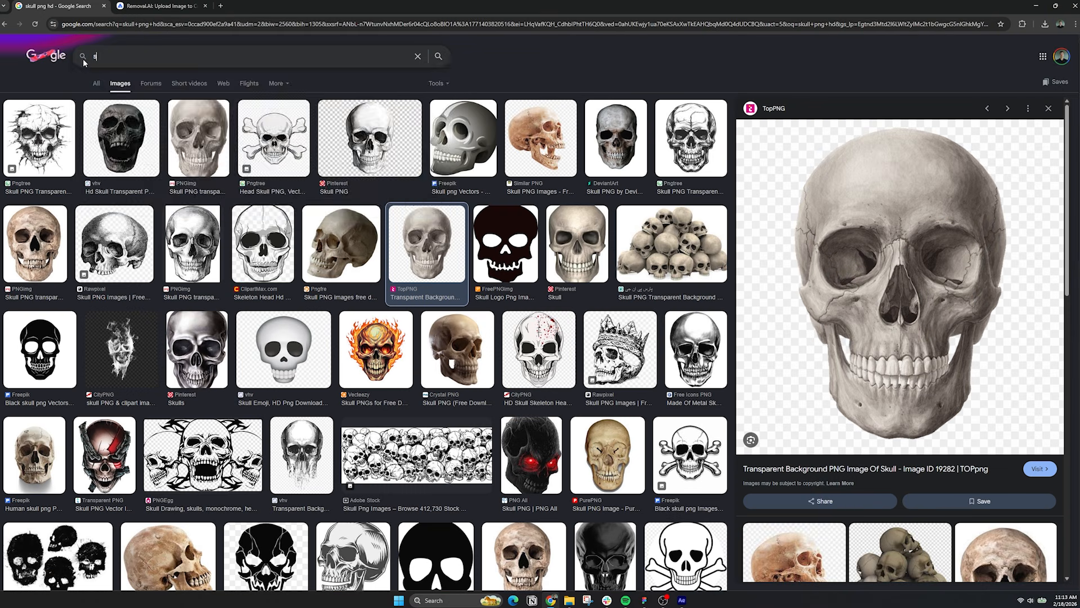
Switch to the browser and search Google Images for 'skeleton hand pointing png hd'.
{"action": "left_click", "coordinate": [82, 58]}
{"action": "type", "text": "skeleton hand p"}
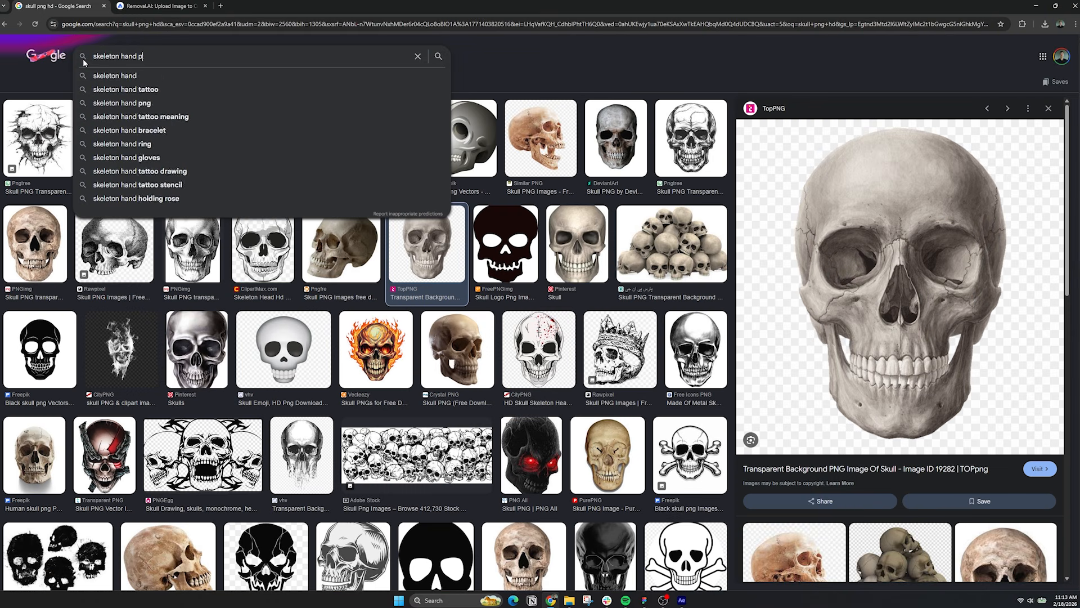
{"action": "type", "text": "ointing png hd"}
{"action": "key", "text": "Return"}
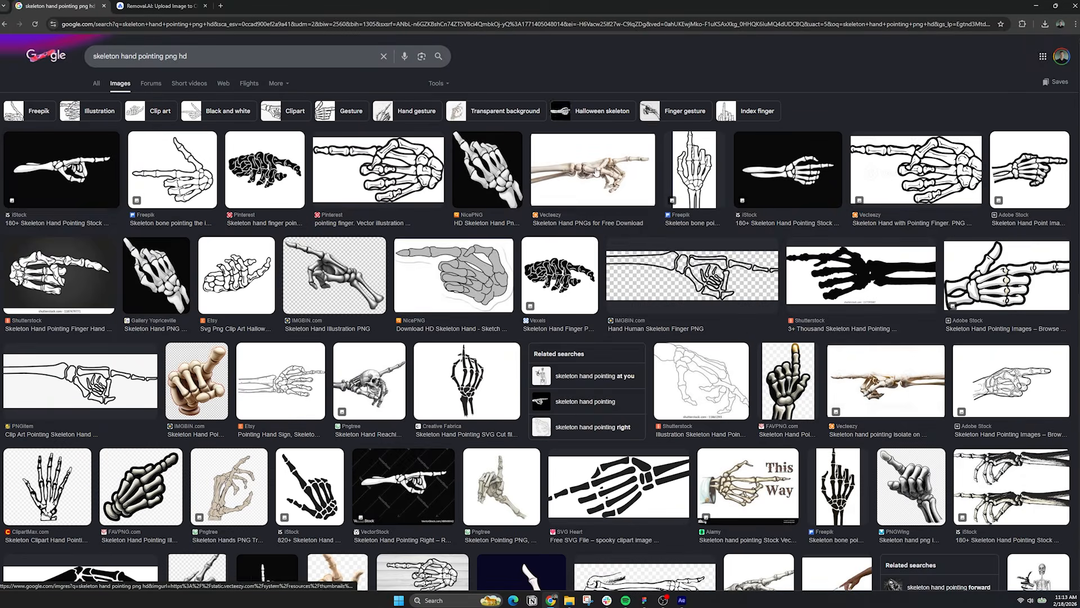
Copy the Vecteezy skeleton hand image, paste it into Removal.AI and get the background-free cutout.
{"action": "left_click", "coordinate": [608, 202]}
{"action": "right_click", "coordinate": [876, 239]}
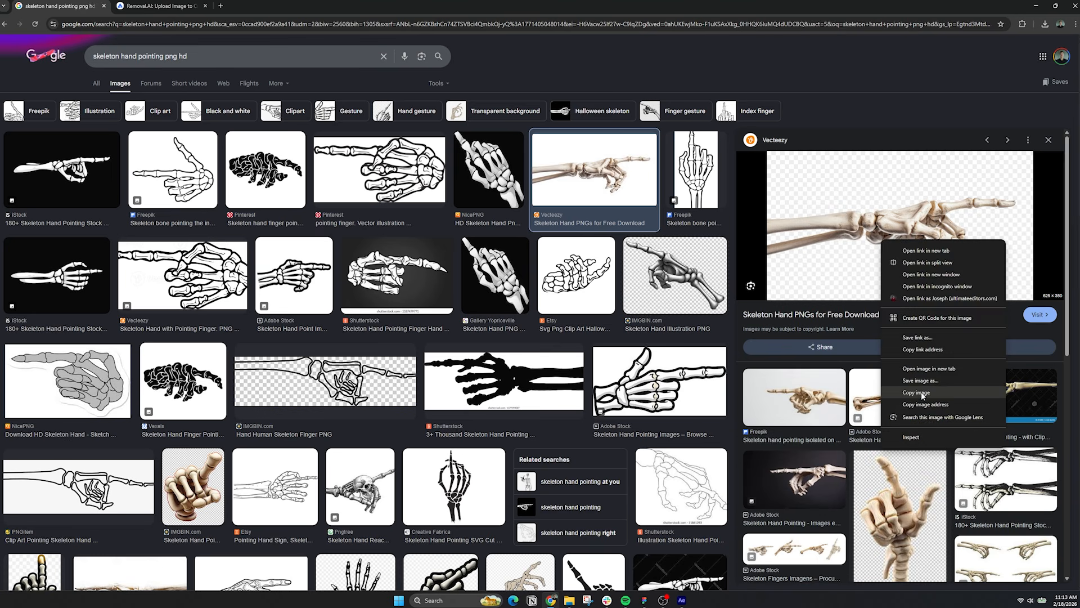
{"action": "left_click", "coordinate": [900, 392]}
{"action": "left_click", "coordinate": [176, 3]}
{"action": "key", "text": "ctrl+v"}
{"action": "left_click", "coordinate": [615, 265]}
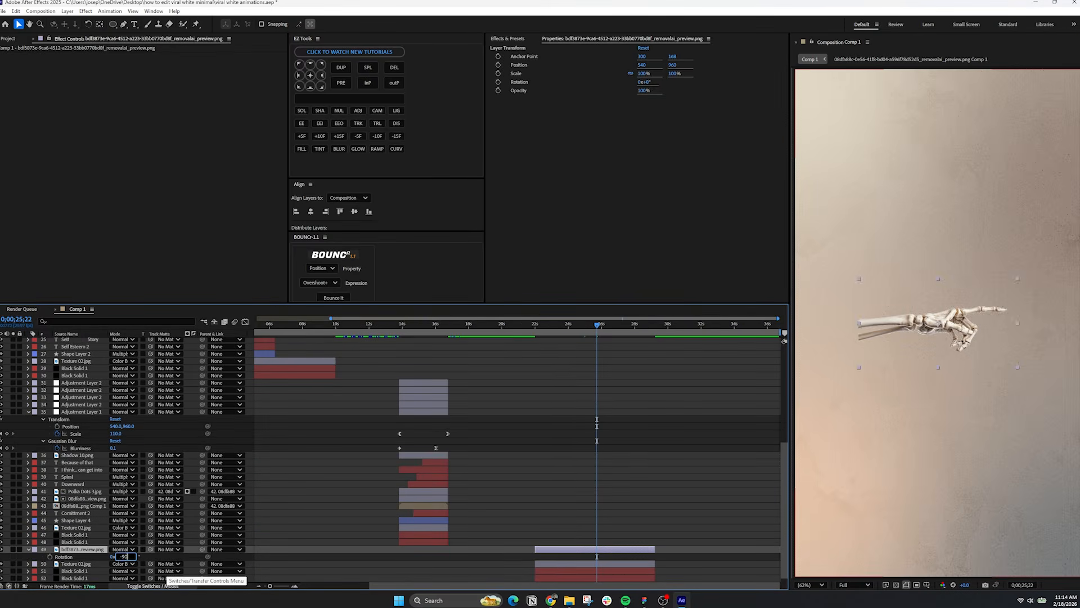
Rotate the skeleton hand -90°, scale it to 216% and move it down so the finger points upward.
{"action": "key", "text": "Return"}
{"action": "key", "text": "s"}
{"action": "left_click_drag", "start_coordinate": [121, 556], "coordinate": [171, 555]}
{"action": "left_click_drag", "start_coordinate": [932, 307], "coordinate": [932, 390]}
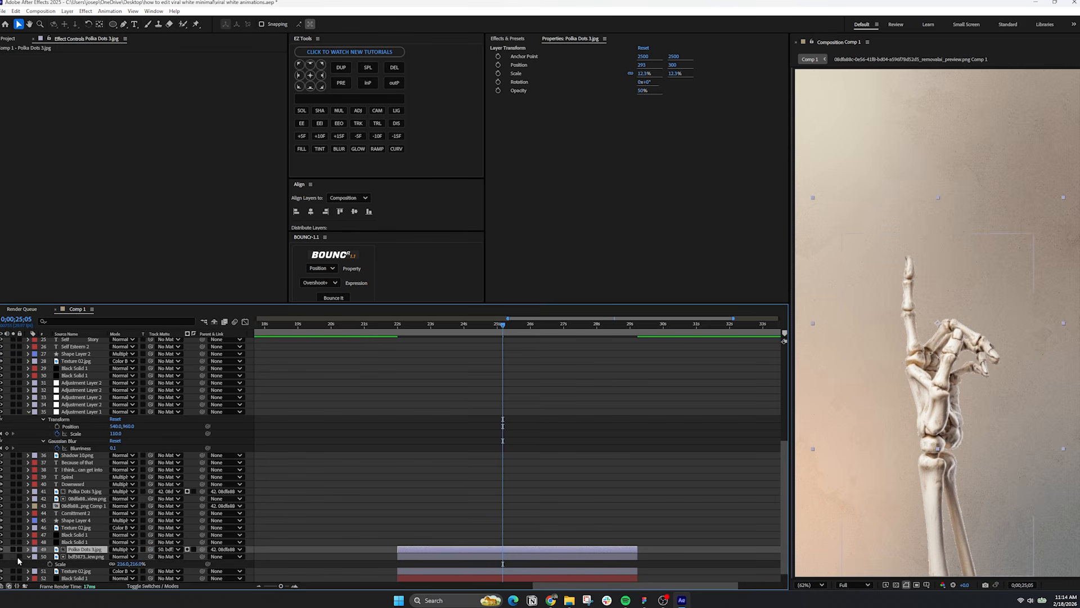
Reposition the Polka Dots texture over the skeleton hand and enlarge it to about 18%.
{"action": "left_click_drag", "start_coordinate": [896, 375], "coordinate": [888, 489]}
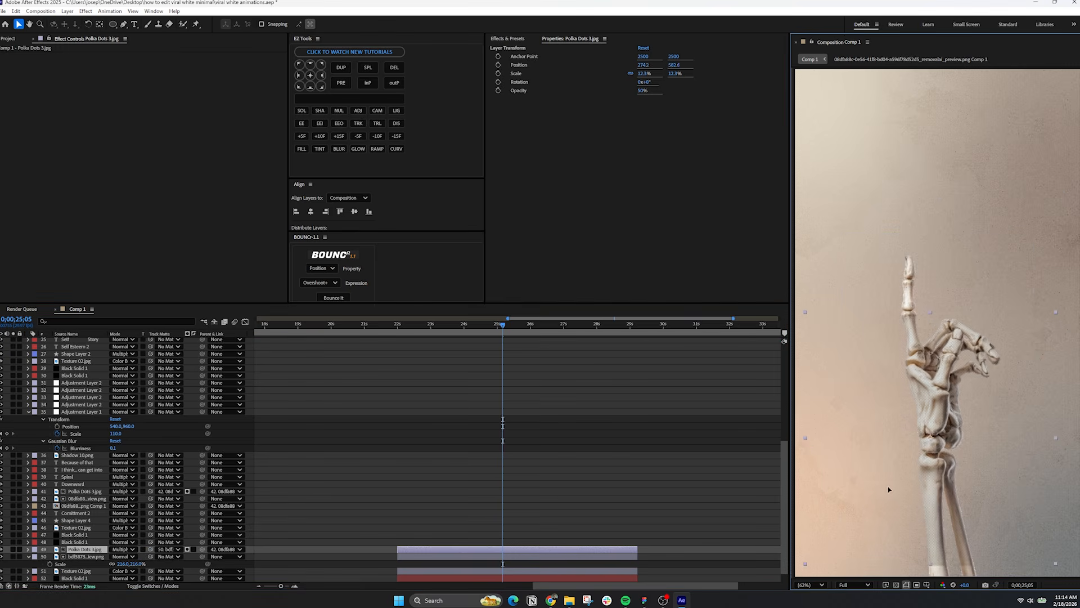
{"action": "key", "text": "s"}
{"action": "left_click_drag", "start_coordinate": [123, 557], "coordinate": [126, 556]}
{"action": "left_click", "coordinate": [384, 536]}
Duplicate the skeleton hand layer and pre-compose the lower copy.
{"action": "left_click", "coordinate": [90, 564]}
{"action": "key", "text": "ctrl+d"}
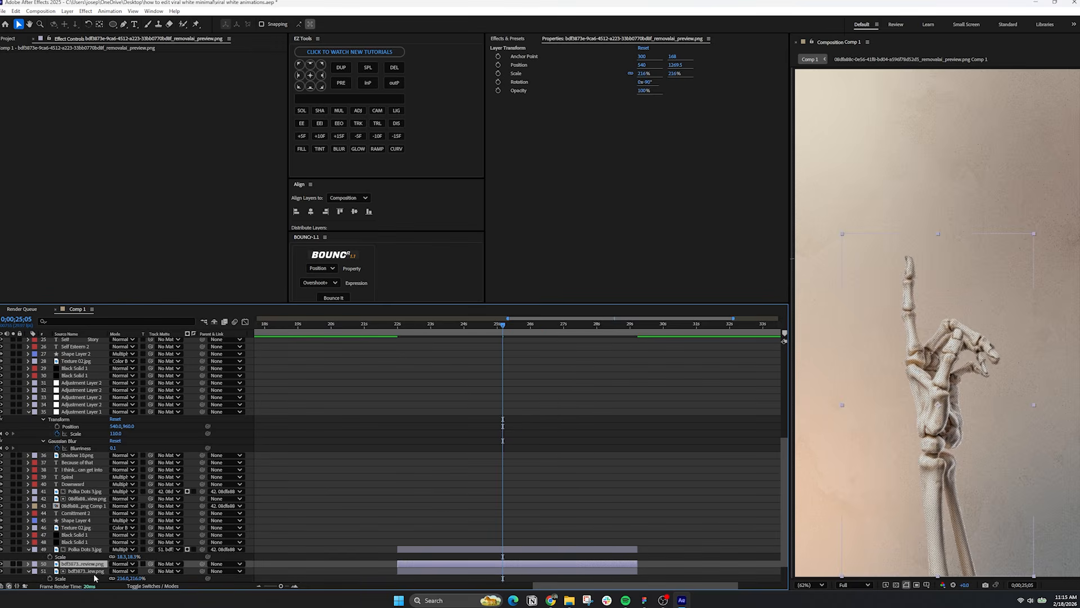
{"action": "right_click", "coordinate": [89, 571]}
{"action": "left_click", "coordinate": [116, 512]}
{"action": "left_click", "coordinate": [582, 360]}
Apply a Fill effect to the pre-composed skeleton hand copy and set its colour to black.
{"action": "left_click", "coordinate": [507, 39]}
{"action": "type", "text": "fill"}
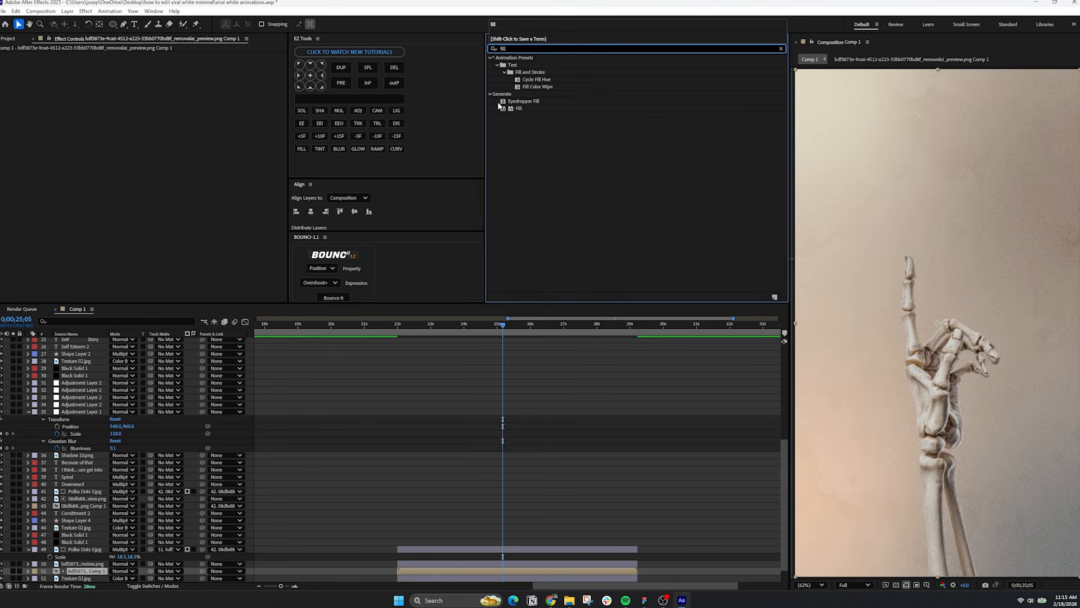
{"action": "double_click", "coordinate": [515, 108]}
{"action": "left_click", "coordinate": [153, 78]}
{"action": "left_click_drag", "start_coordinate": [461, 339], "coordinate": [448, 357]}
{"action": "left_click", "coordinate": [624, 246]}
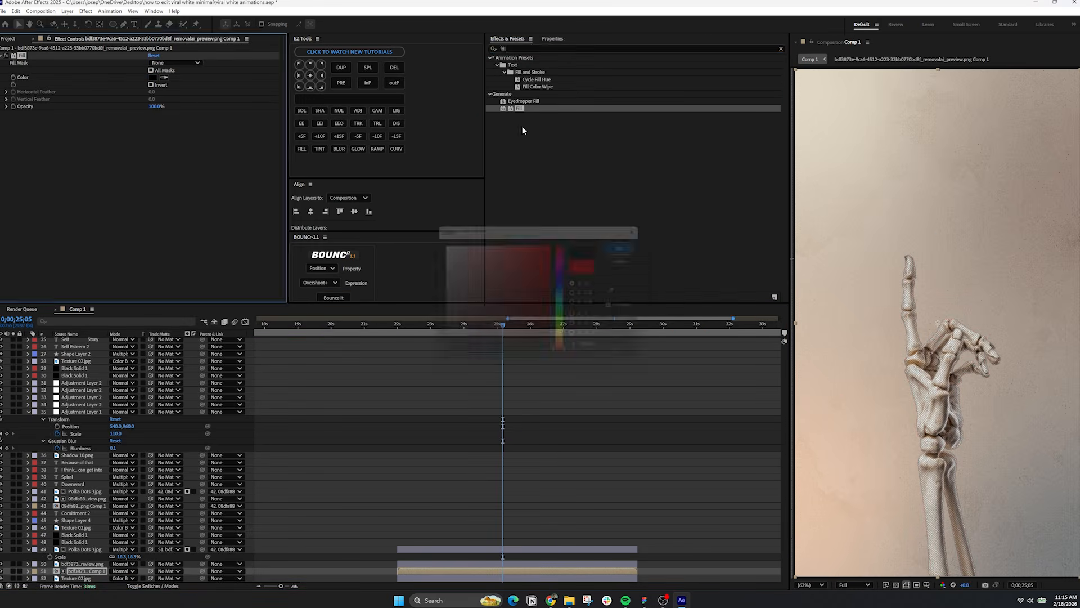
Add CC Radial Fast Blur to the black hand pre-comp with an amount of 94.
{"action": "left_click_drag", "start_coordinate": [516, 49], "coordinate": [417, 54]}
{"action": "type", "text": "cc rad"}
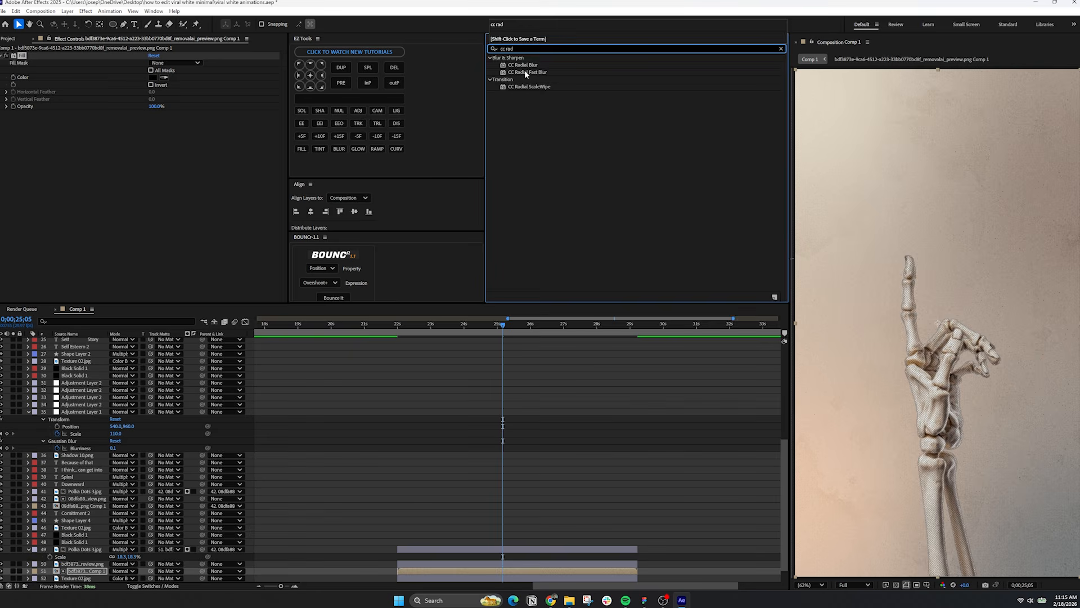
{"action": "double_click", "coordinate": [524, 71]}
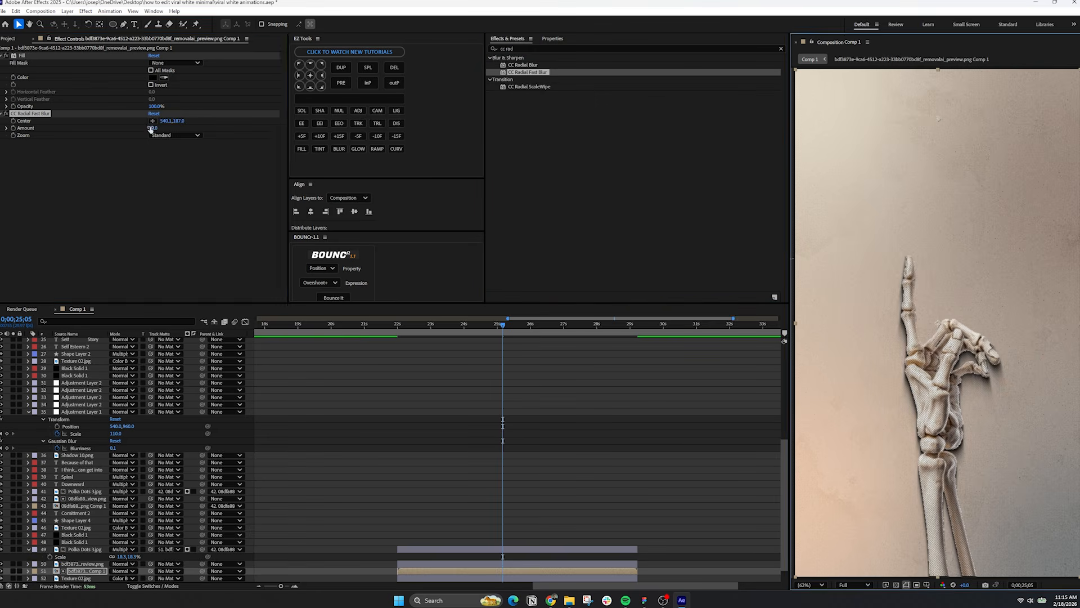
{"action": "left_click_drag", "start_coordinate": [152, 128], "coordinate": [161, 128]}
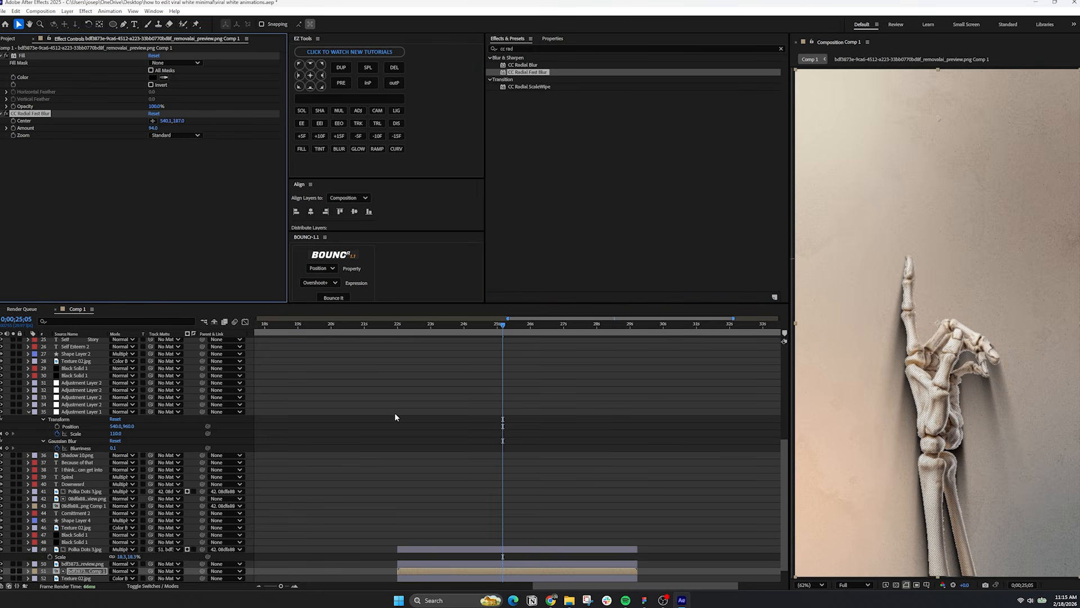
Lower the opacity of the hand's shadow pre-comp to 50%.
{"action": "key", "text": "t"}
{"action": "left_click", "coordinate": [118, 578]}
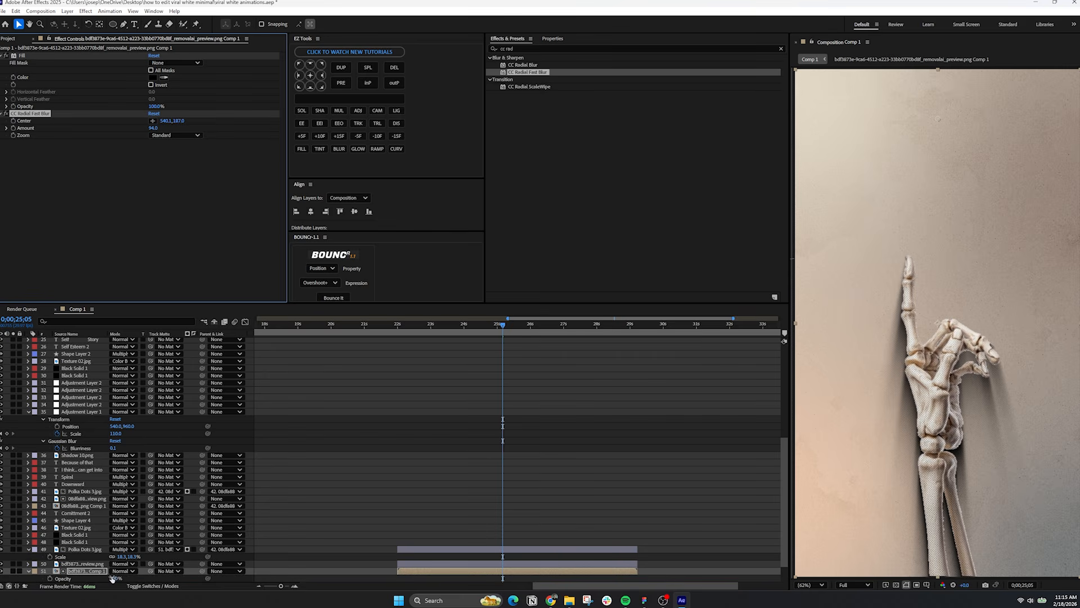
{"action": "type", "text": "50"}
{"action": "key", "text": "Return"}
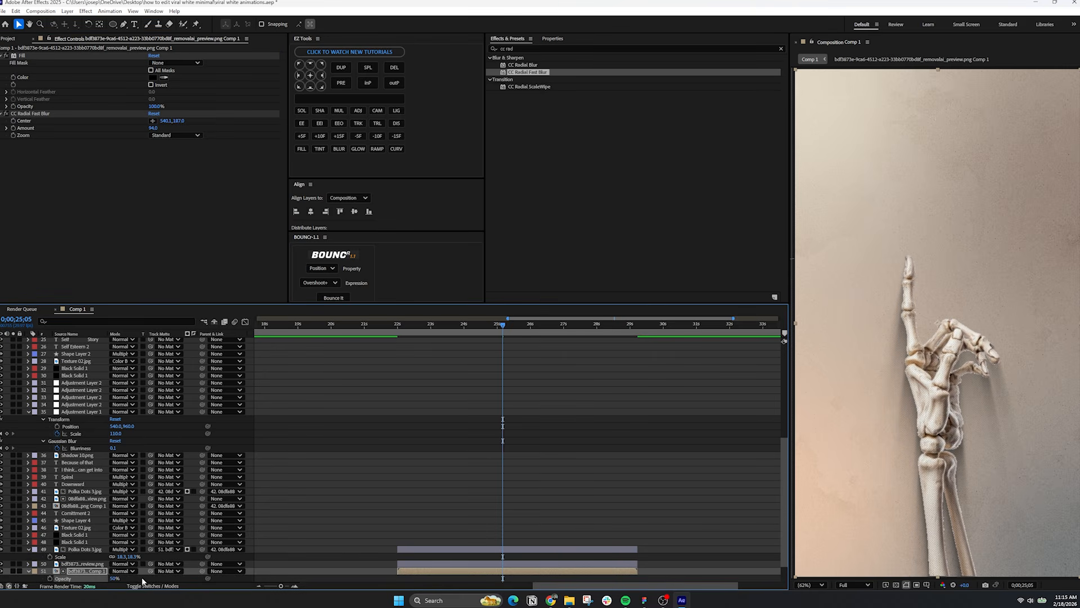
Add Hue/Saturation to the skeleton hand layer and set its master saturation to -100.
{"action": "left_click_drag", "start_coordinate": [515, 49], "coordinate": [447, 54]}
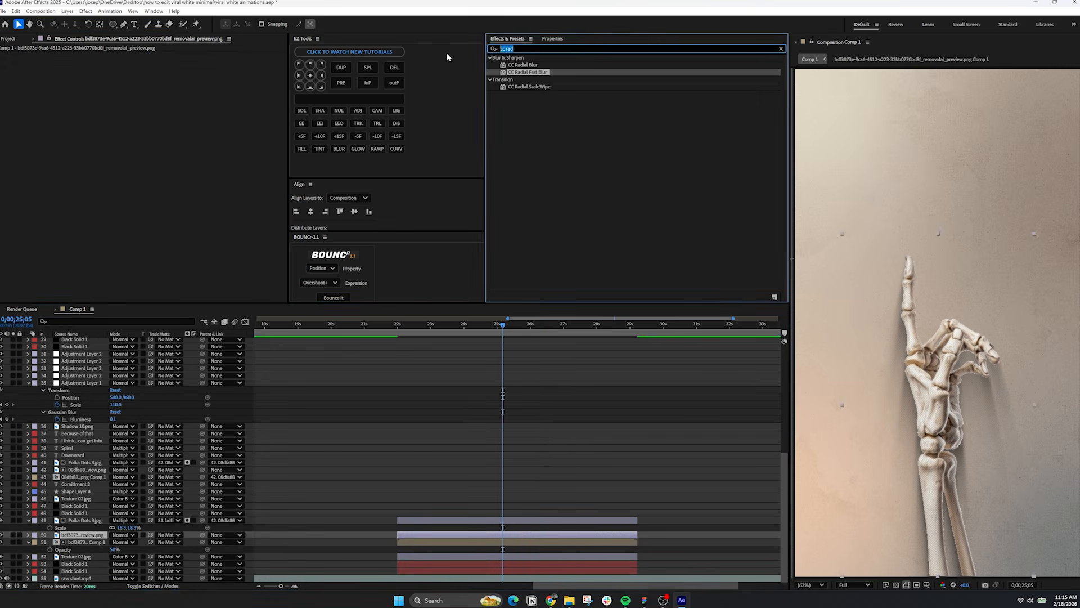
{"action": "type", "text": "hue"}
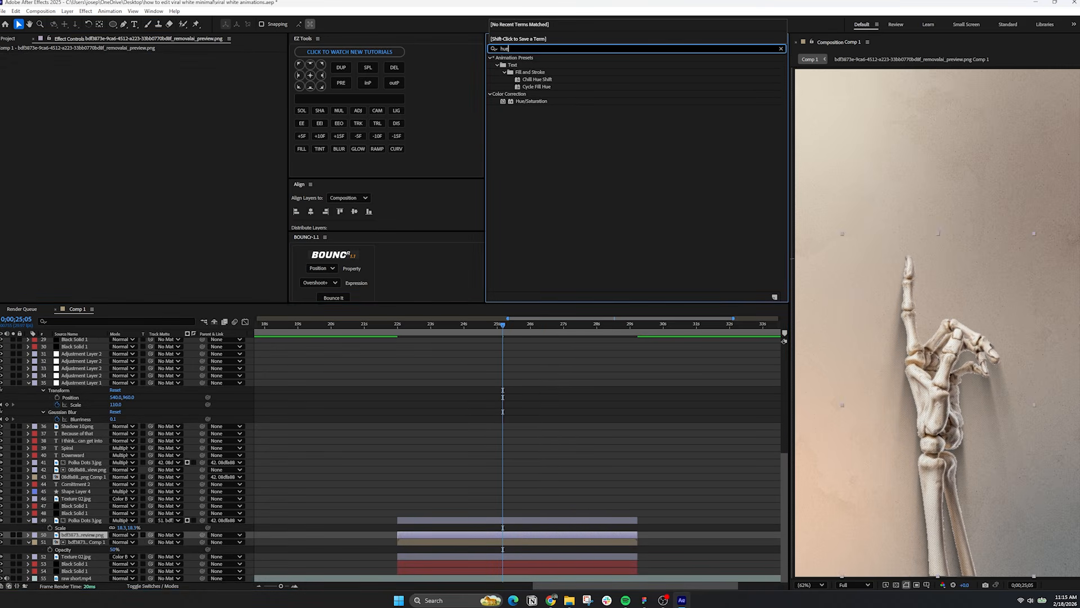
{"action": "double_click", "coordinate": [529, 102]}
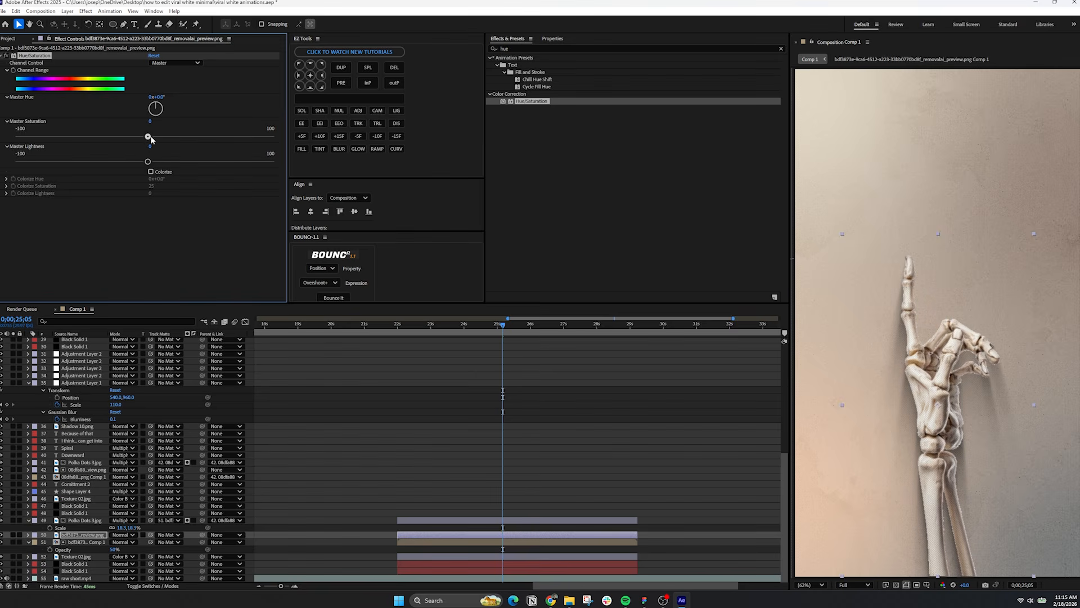
Add an Inner Shadow layer style to the skeleton hand layer and adjust its settings.
{"action": "right_click", "coordinate": [79, 534]}
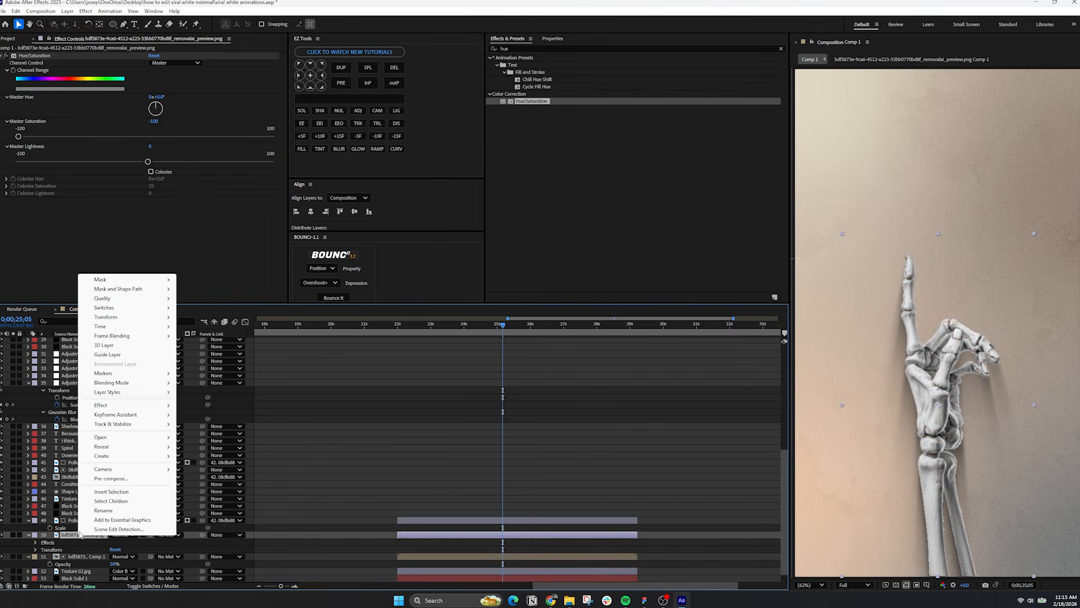
{"action": "mouse_move", "coordinate": [112, 391]}
{"action": "left_click", "coordinate": [205, 434]}
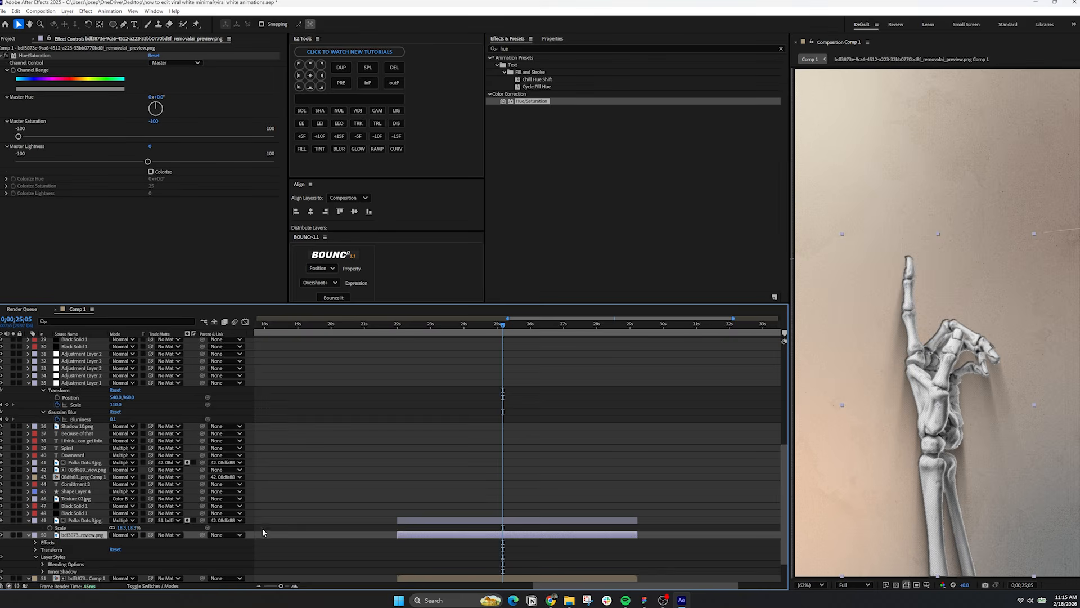
{"action": "mouse_move", "coordinate": [113, 513]}
{"action": "left_mouse_down"}
{"action": "mouse_move", "coordinate": [79, 520]}
{"action": "mouse_move", "coordinate": [117, 527]}
{"action": "left_mouse_up"}
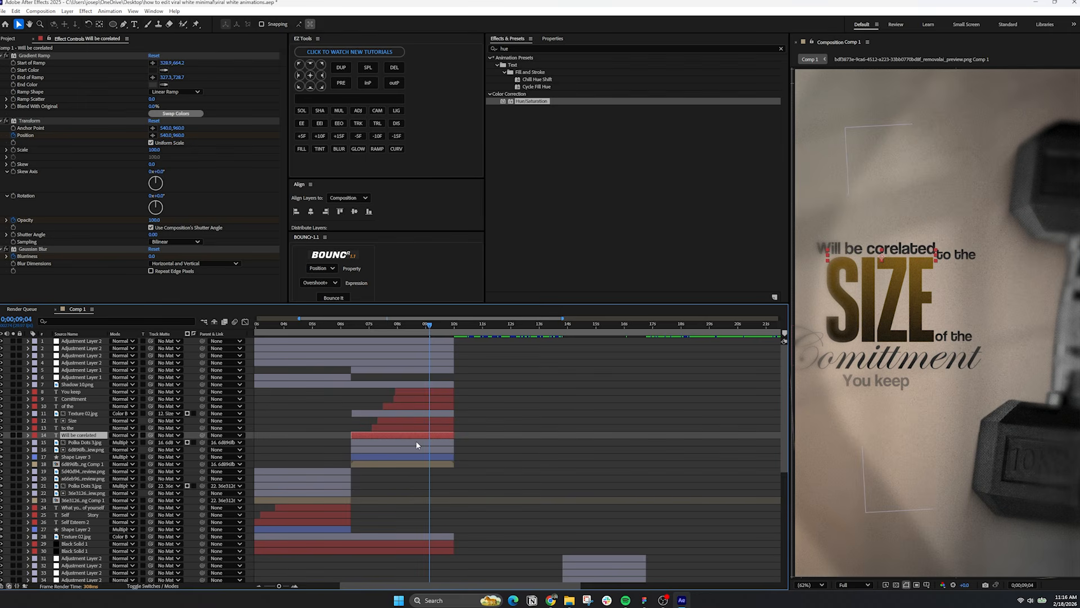
Duplicate the "Will be corelated" text layer and move the copy down the layer stack to the skeleton hand scene.
{"action": "key", "text": "ctrl+d"}
{"action": "left_click_drag", "start_coordinate": [99, 435], "coordinate": [105, 511]}
{"action": "scroll", "coordinate": [384, 521], "scroll_direction": "down", "scroll_amount": 1}
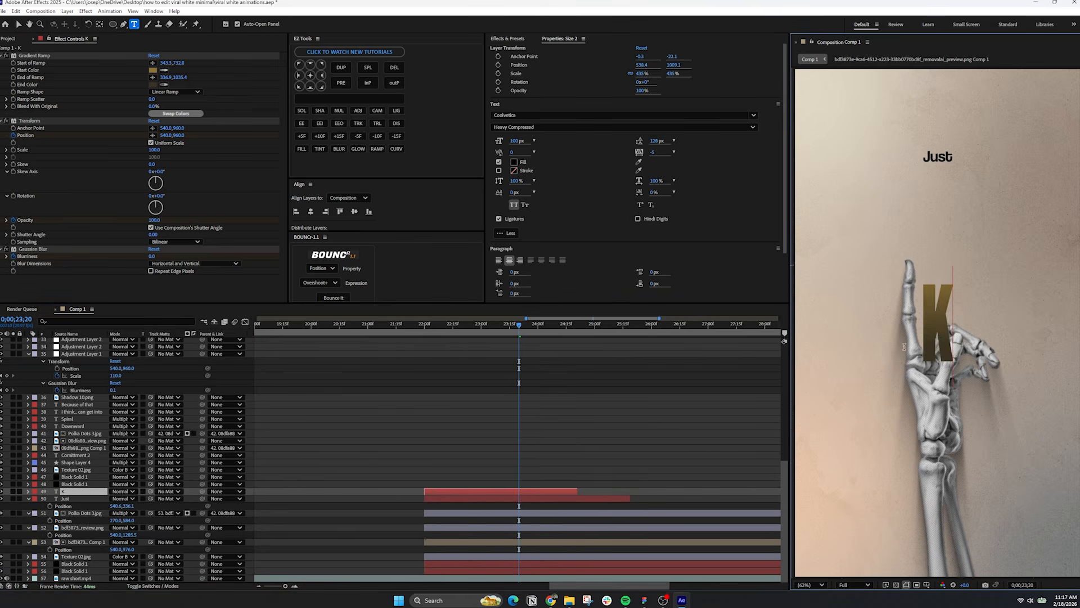
Retype the large gold word as "Keep" and turn a copy of the "Just" layer into "That" below it.
{"action": "type", "text": "eep"}
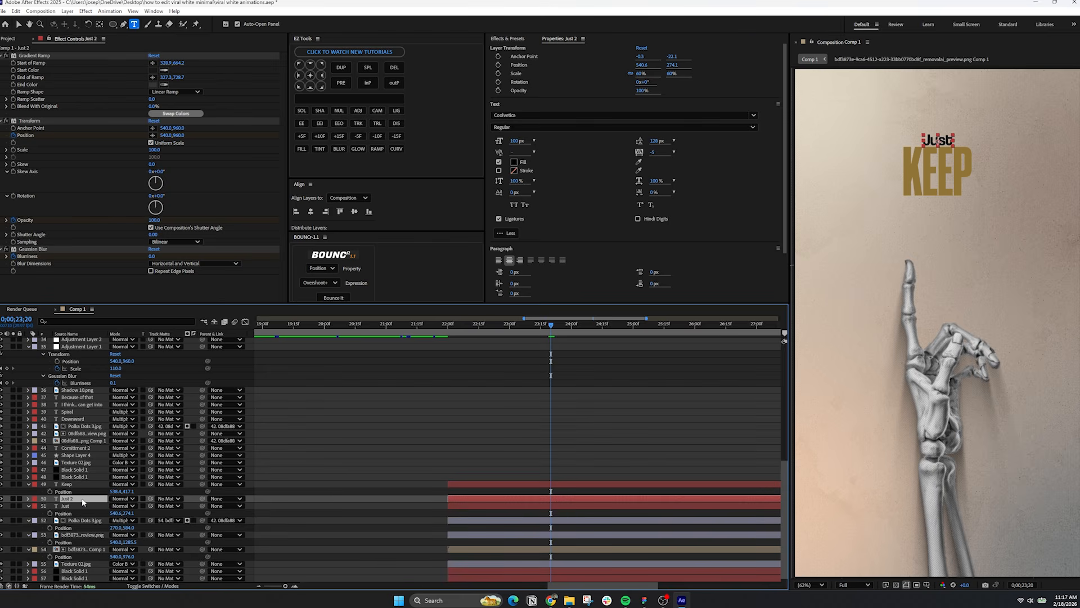
{"action": "left_click_drag", "start_coordinate": [83, 501], "coordinate": [90, 489]}
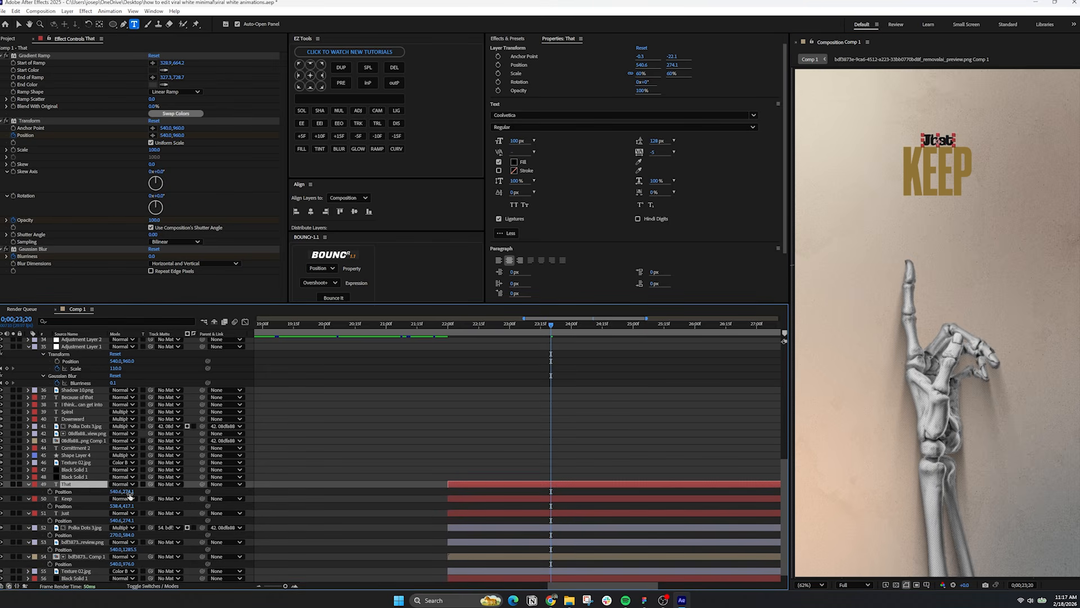
Duplicate the "That" text, retype the copy as "Tiny", place it beside "That" and set it to Italic.
{"action": "key", "text": "ctrl+d"}
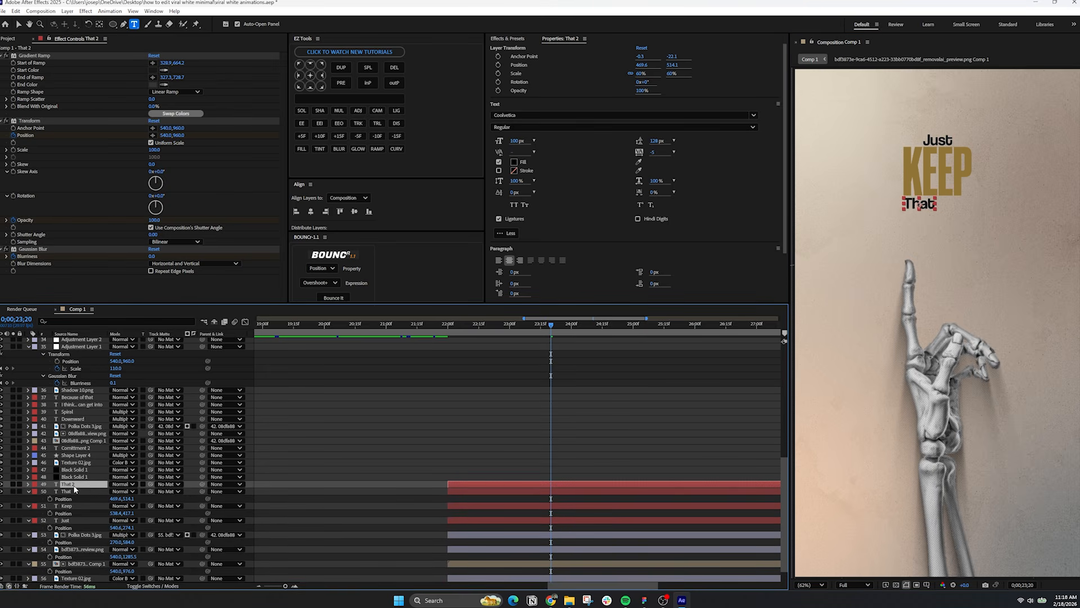
{"action": "double_click", "coordinate": [74, 486]}
{"action": "type", "text": "Tiny"}
{"action": "left_click", "coordinate": [80, 485]}
{"action": "key", "text": "p"}
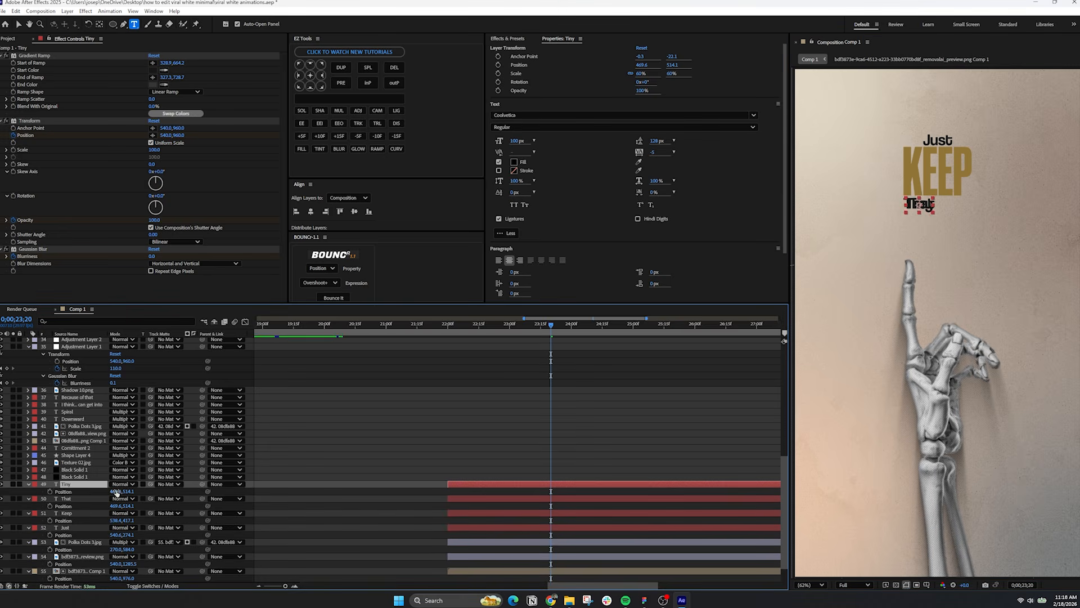
{"action": "left_click_drag", "start_coordinate": [115, 492], "coordinate": [50, 499]}
{"action": "left_click", "coordinate": [512, 127]}
{"action": "left_click", "coordinate": [513, 176]}
Duplicate the "Keep" text, retype the copy as "cOMITTMENT" and fit it below the "That Tiny" line at about 121% scale.
{"action": "left_click", "coordinate": [76, 513]}
{"action": "key", "text": "ctrl+d"}
{"action": "double_click", "coordinate": [75, 486]}
{"action": "type", "text": "cOMITTMENT"}
{"action": "left_click", "coordinate": [79, 485]}
{"action": "key", "text": "s"}
{"action": "key", "text": "p"}
{"action": "left_click_drag", "start_coordinate": [128, 491], "coordinate": [204, 488]}
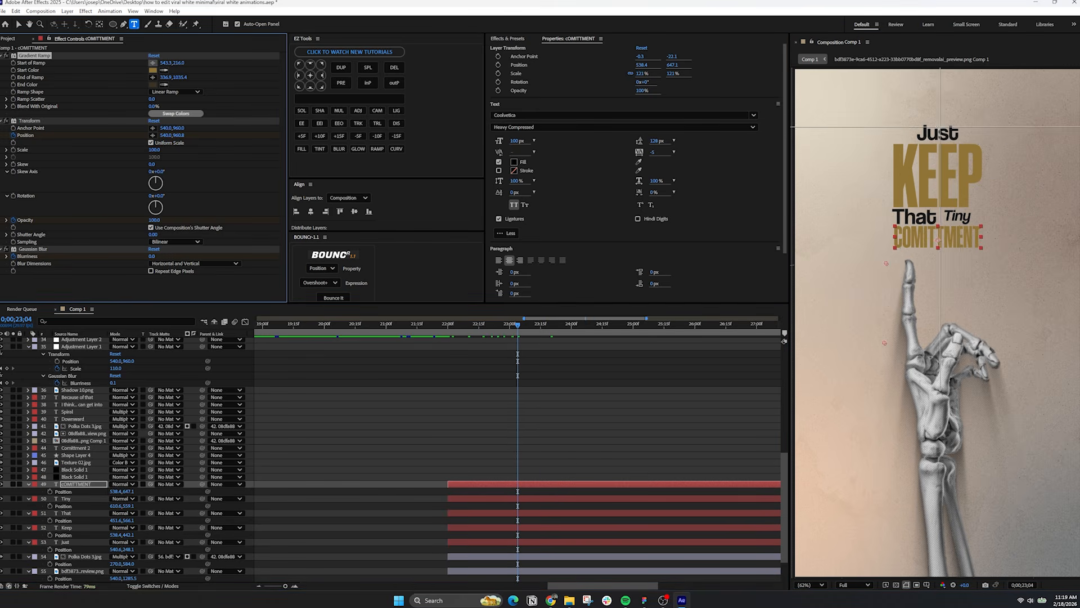
Set the COMITTMENT text's Gradient Ramp to start above the word "Just" and end at the bottom edge of COMITTMENT.
{"action": "left_click", "coordinate": [940, 127]}
{"action": "left_click", "coordinate": [153, 77]}
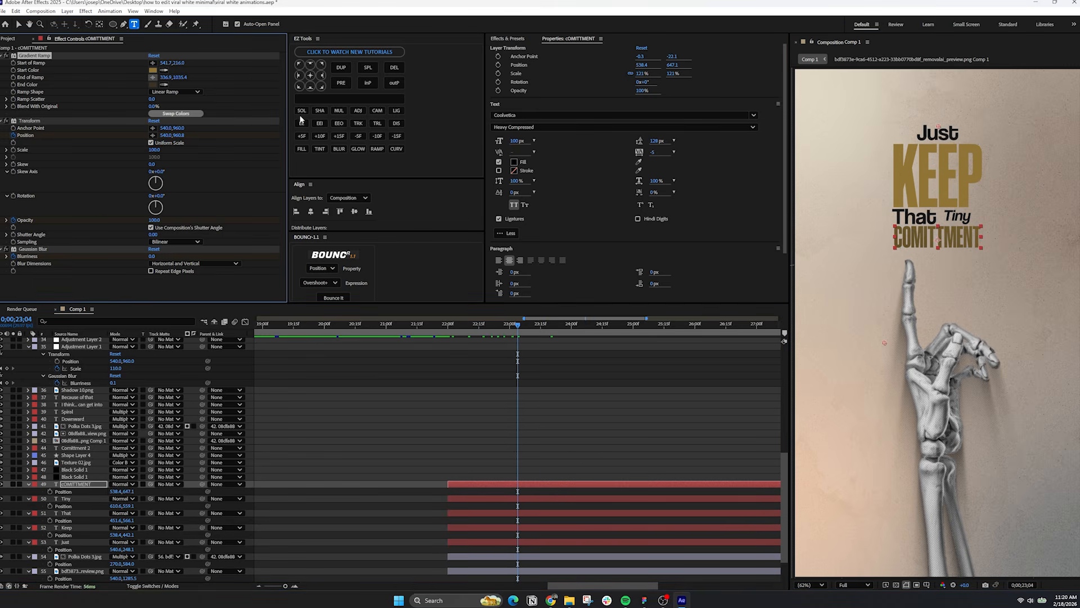
{"action": "left_click", "coordinate": [937, 246]}
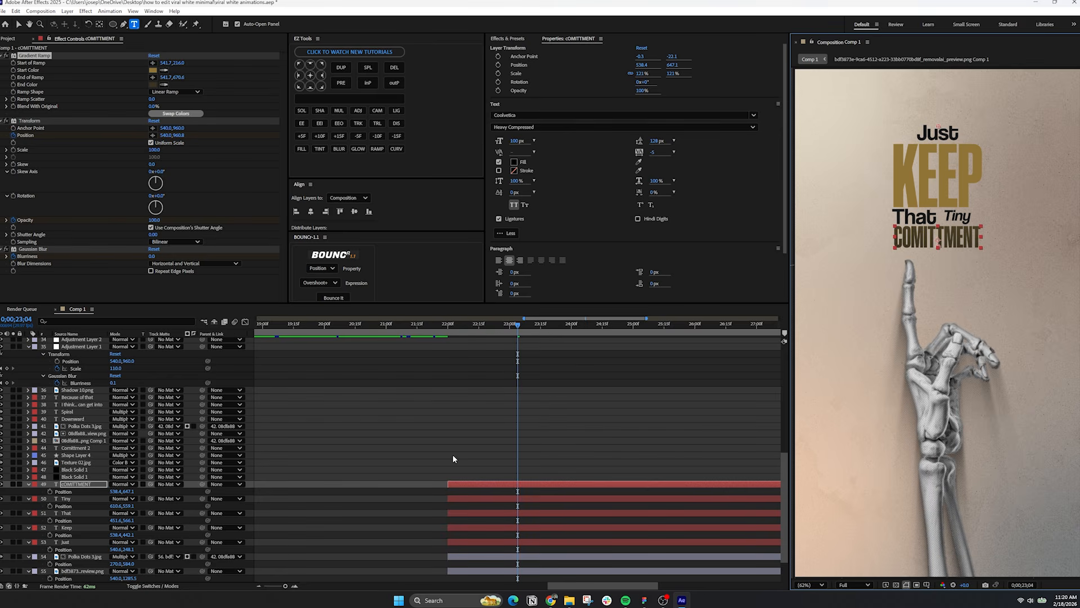
Set the "Tiny" text's Gradient Ramp to start near the word "Just" and end at the bottom of COMITTMENT.
{"action": "left_click", "coordinate": [66, 499]}
{"action": "key", "text": "v"}
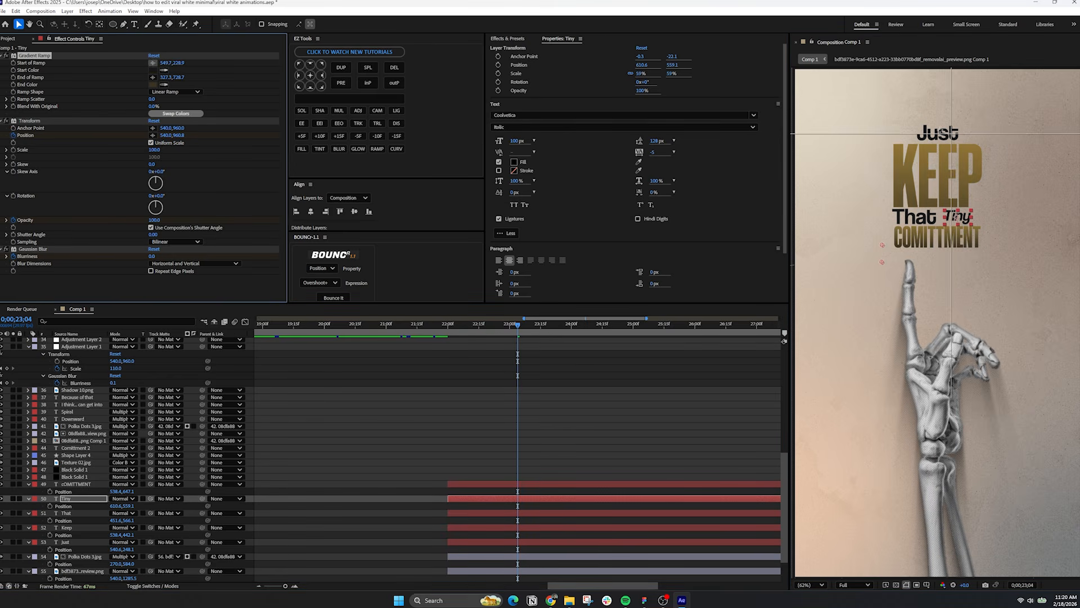
{"action": "left_click", "coordinate": [933, 247]}
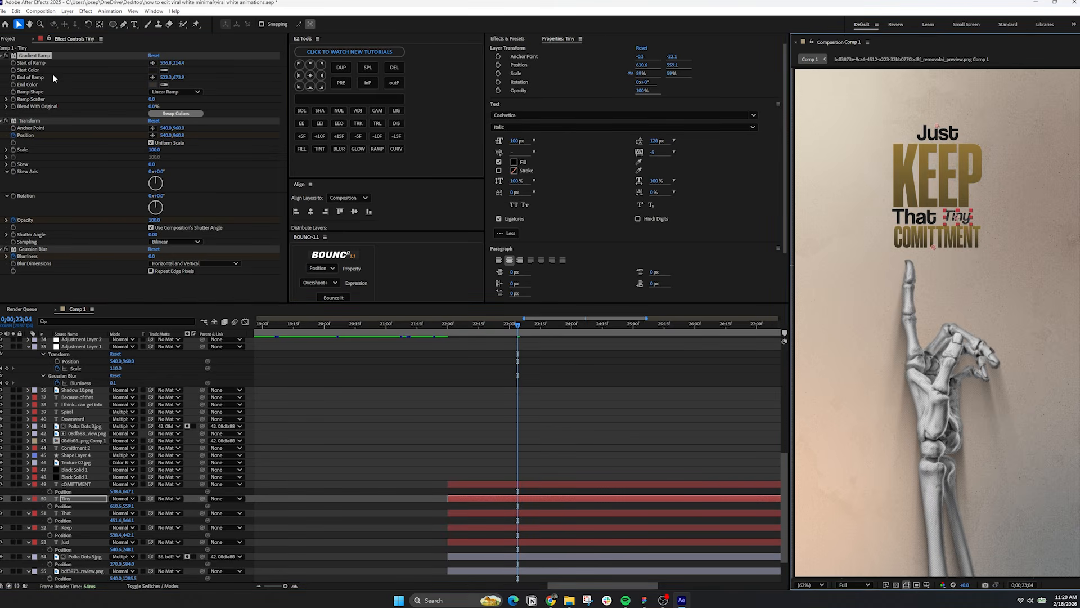
Stagger the start times of the text layers so Just, Keep, That, Tiny and COMITTMENT enter one after another.
{"action": "left_click", "coordinate": [66, 513]}
{"action": "left_click", "coordinate": [65, 542]}
{"action": "key", "text": "i"}
{"action": "left_click_drag", "start_coordinate": [462, 528], "coordinate": [579, 486]}
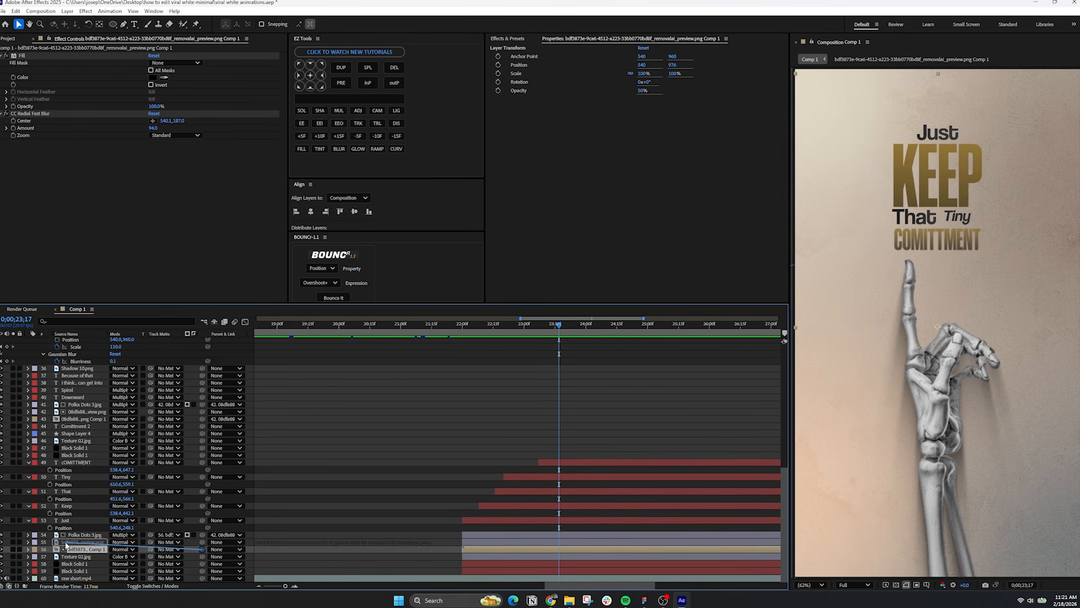
Parent the Polka Dots and shadow pre-comp to the skeleton hand and keyframe the hand rising from Y 1546.5 at 22:00 to 1285.5.
{"action": "left_click", "coordinate": [79, 542]}
{"action": "left_click_drag", "start_coordinate": [66, 544], "coordinate": [86, 545]}
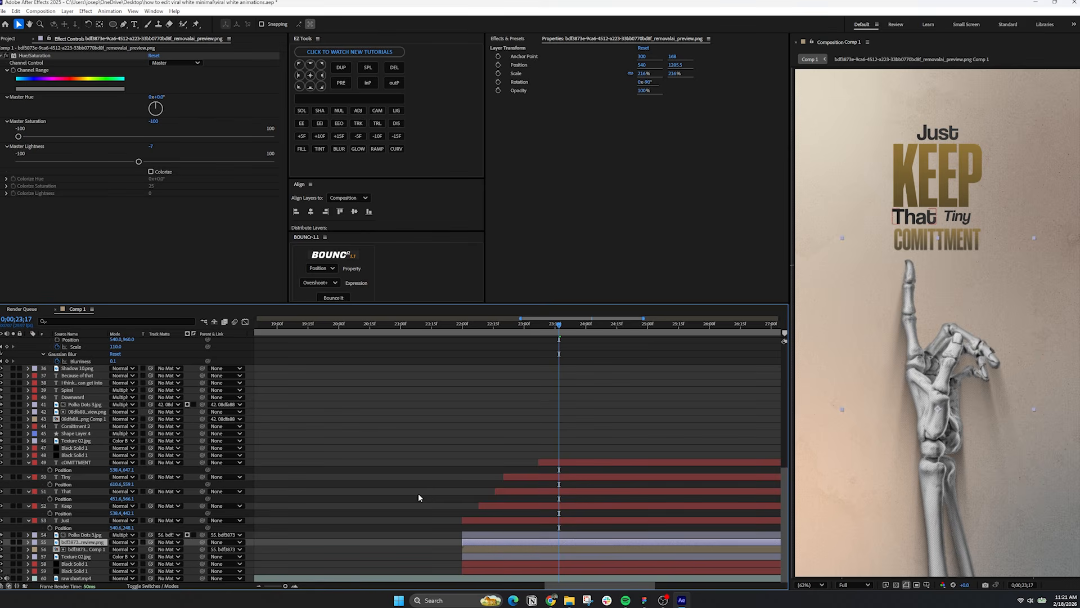
{"action": "key", "text": "alt+shift+p"}
{"action": "left_click", "coordinate": [441, 339]}
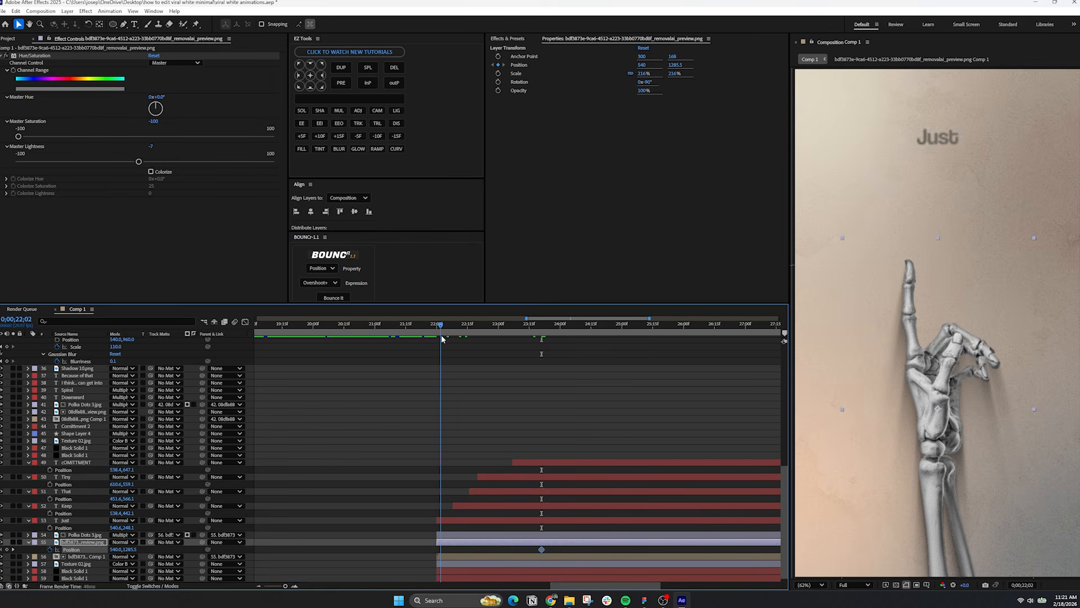
{"action": "left_click_drag", "start_coordinate": [130, 551], "coordinate": [241, 551]}
Ease the skeleton hand's position keyframes in the speed graph so the rise slows smoothly to a stop.
{"action": "left_click_drag", "start_coordinate": [548, 548], "coordinate": [412, 554]}
{"action": "left_click", "coordinate": [245, 322]}
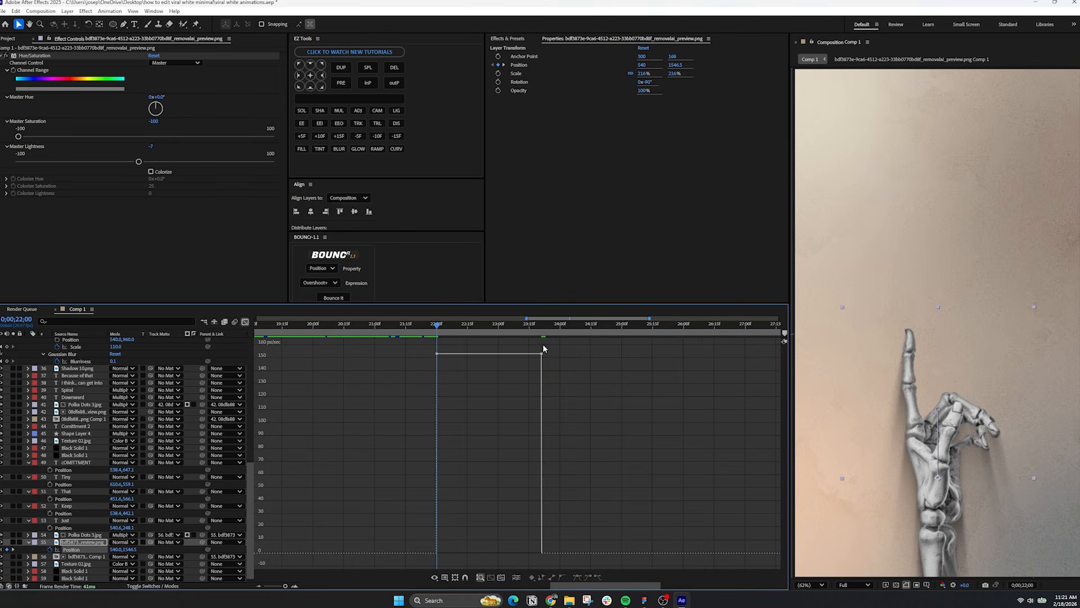
{"action": "left_click_drag", "start_coordinate": [535, 344], "coordinate": [469, 542]}
Create a new shape layer beneath the skeleton hand and draw a rectangle about 777 × 1177 px behind it.
{"action": "right_click", "coordinate": [189, 549]}
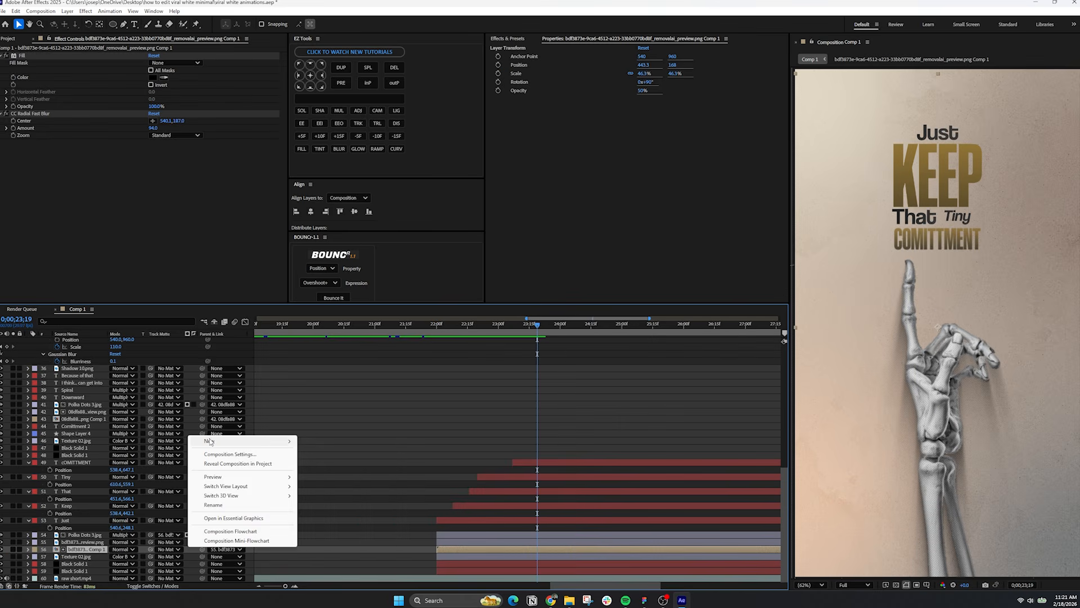
{"action": "mouse_move", "coordinate": [210, 443]}
{"action": "left_click", "coordinate": [336, 500]}
{"action": "left_click", "coordinate": [113, 24]}
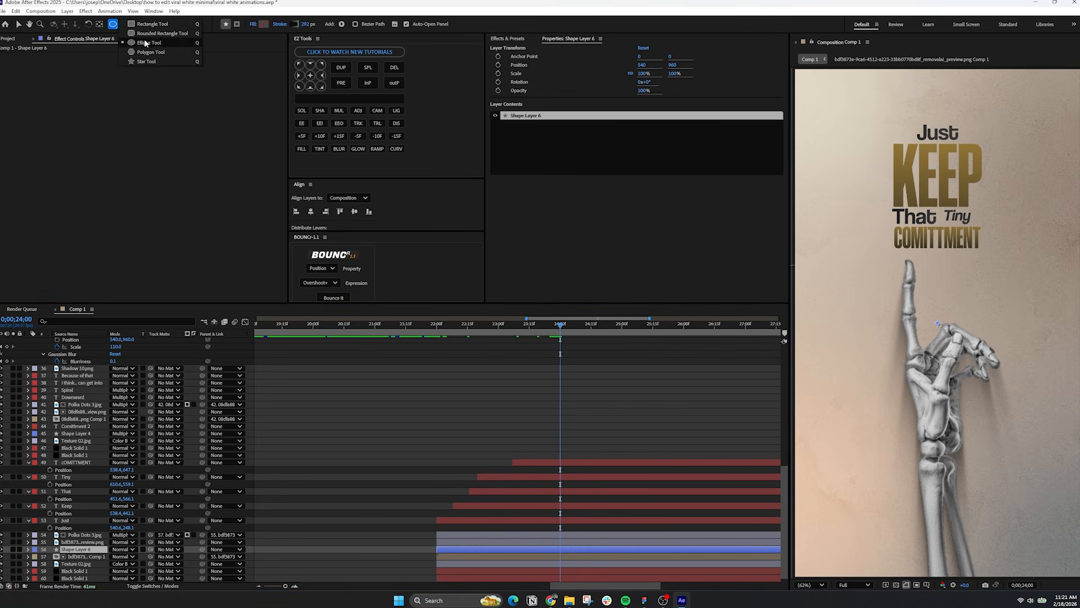
{"action": "left_click", "coordinate": [149, 25]}
{"action": "left_click_drag", "start_coordinate": [835, 267], "coordinate": [1047, 559]}
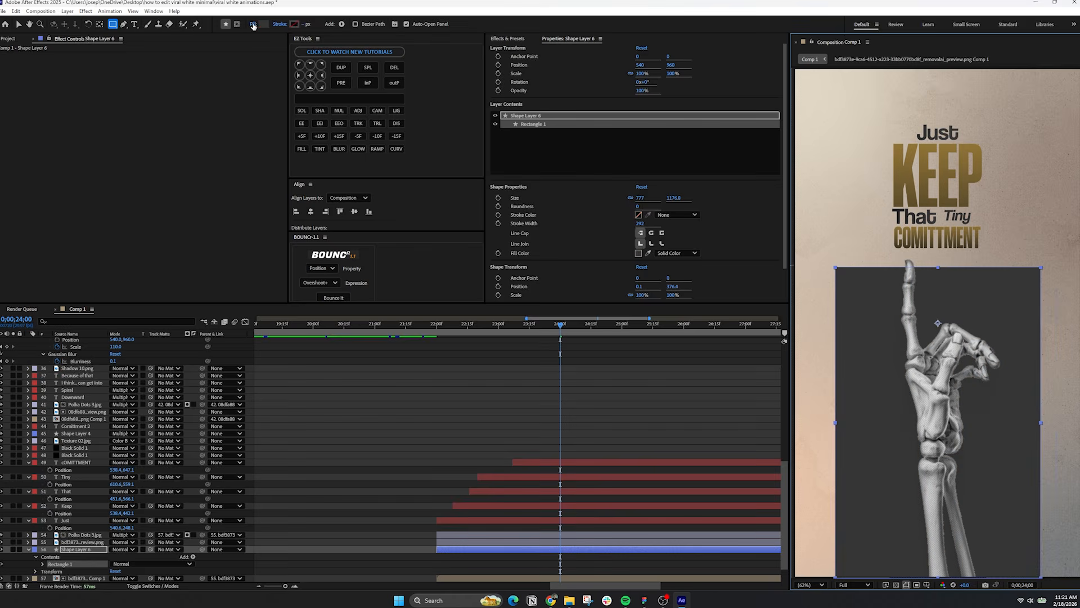
Give the rectangle a linear gradient fill from black to grey and orient it vertically with black at the top.
{"action": "left_click", "coordinate": [253, 24]}
{"action": "left_click", "coordinate": [526, 274]}
{"action": "left_click", "coordinate": [550, 320]}
{"action": "left_click", "coordinate": [264, 24]}
{"action": "left_click", "coordinate": [437, 246]}
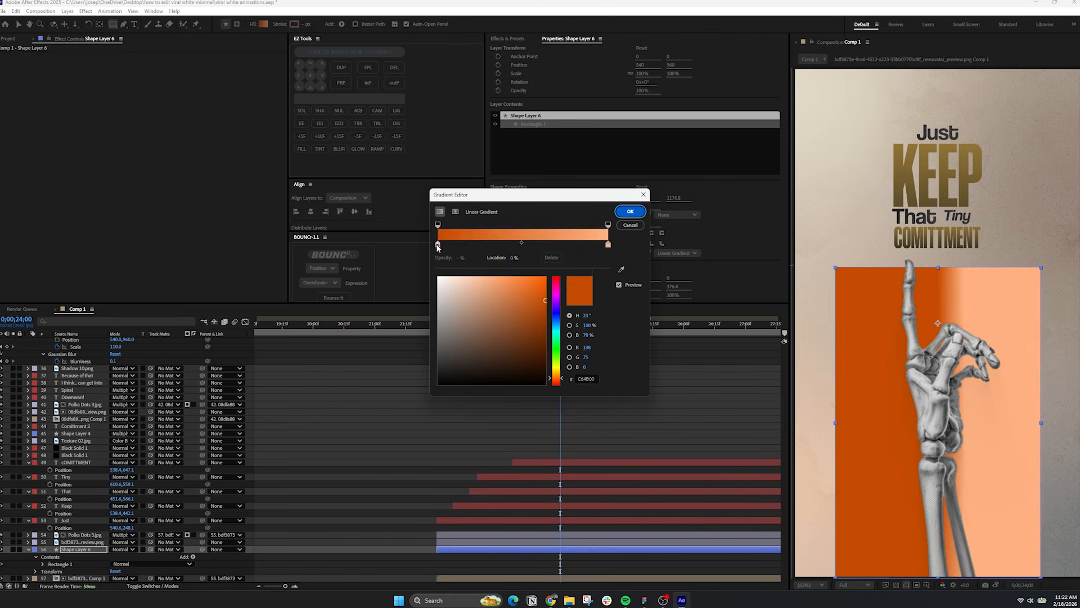
{"action": "mouse_move", "coordinate": [444, 360]}
{"action": "left_mouse_down"}
{"action": "mouse_move", "coordinate": [418, 367]}
{"action": "mouse_move", "coordinate": [385, 338]}
{"action": "left_mouse_up"}
{"action": "left_click", "coordinate": [608, 244]}
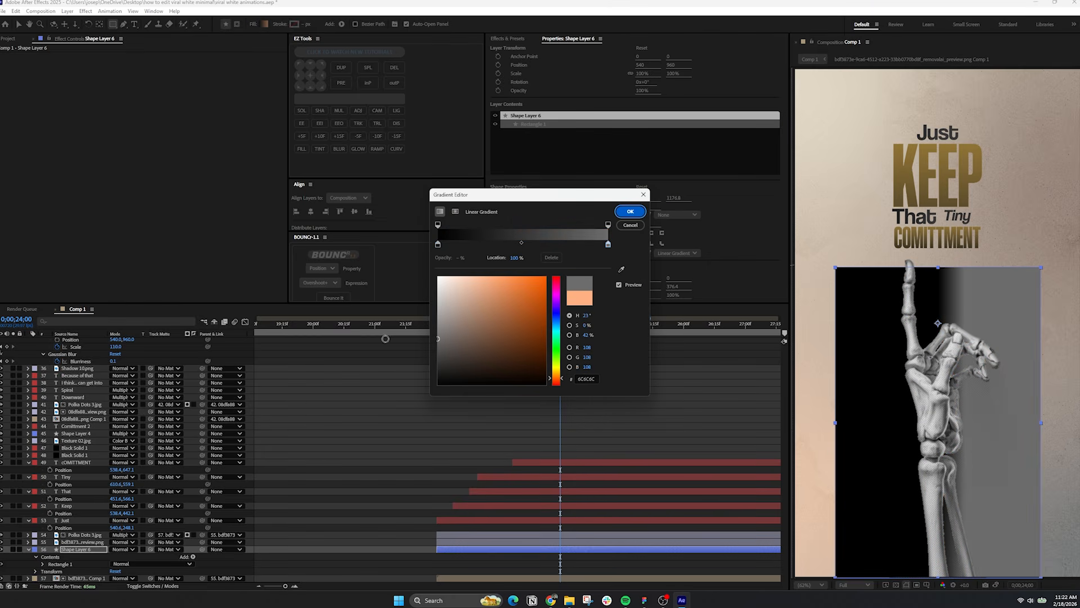
{"action": "left_click", "coordinate": [641, 212]}
{"action": "left_click_drag", "start_coordinate": [964, 423], "coordinate": [937, 145]}
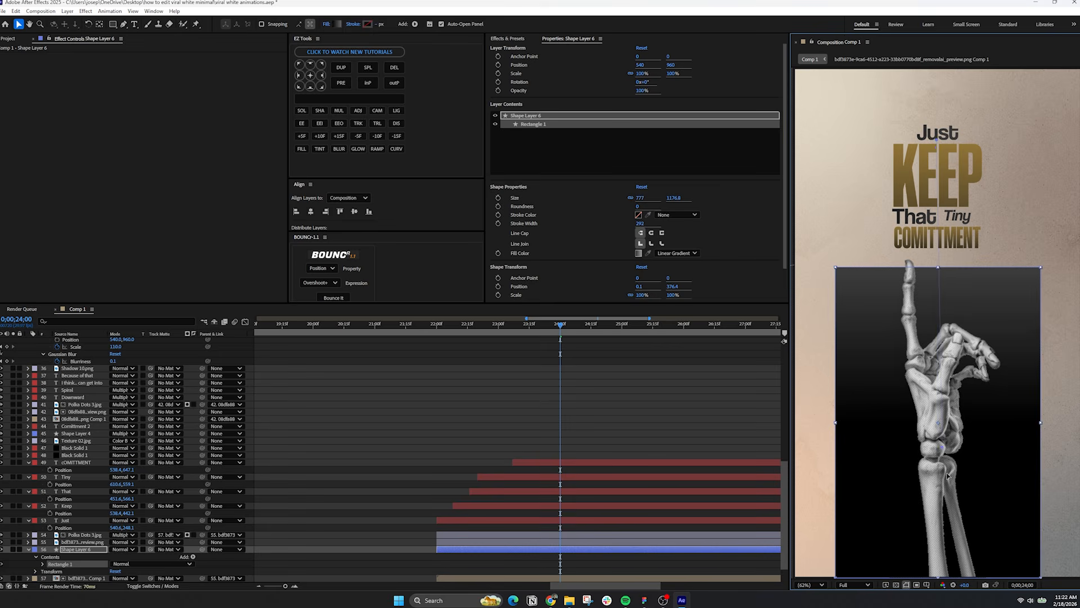
Keyframe the rectangle layer's position so it rises from Y 2170 at 22:00 to its place behind the hand.
{"action": "left_click", "coordinate": [66, 550]}
{"action": "key", "text": "p"}
{"action": "left_click_drag", "start_coordinate": [465, 326], "coordinate": [428, 341]}
{"action": "left_click_drag", "start_coordinate": [130, 558], "coordinate": [198, 558]}
Ease the rectangle's position keyframes in the speed graph so it starts fast and settles slowly.
{"action": "left_click_drag", "start_coordinate": [397, 559], "coordinate": [595, 554]}
{"action": "left_click", "coordinate": [245, 321]}
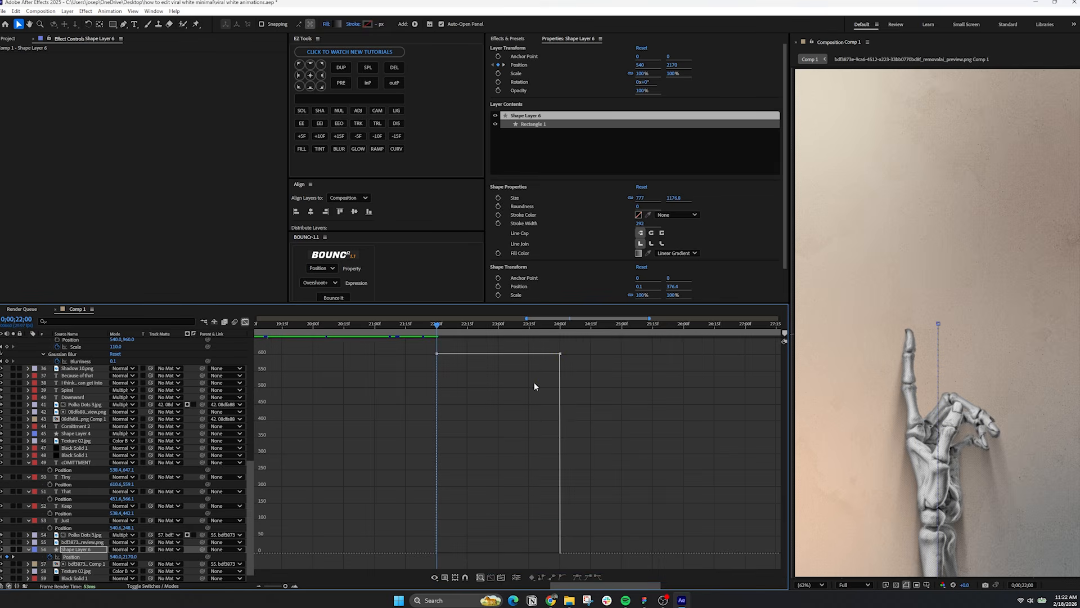
{"action": "left_click_drag", "start_coordinate": [516, 381], "coordinate": [319, 554]}
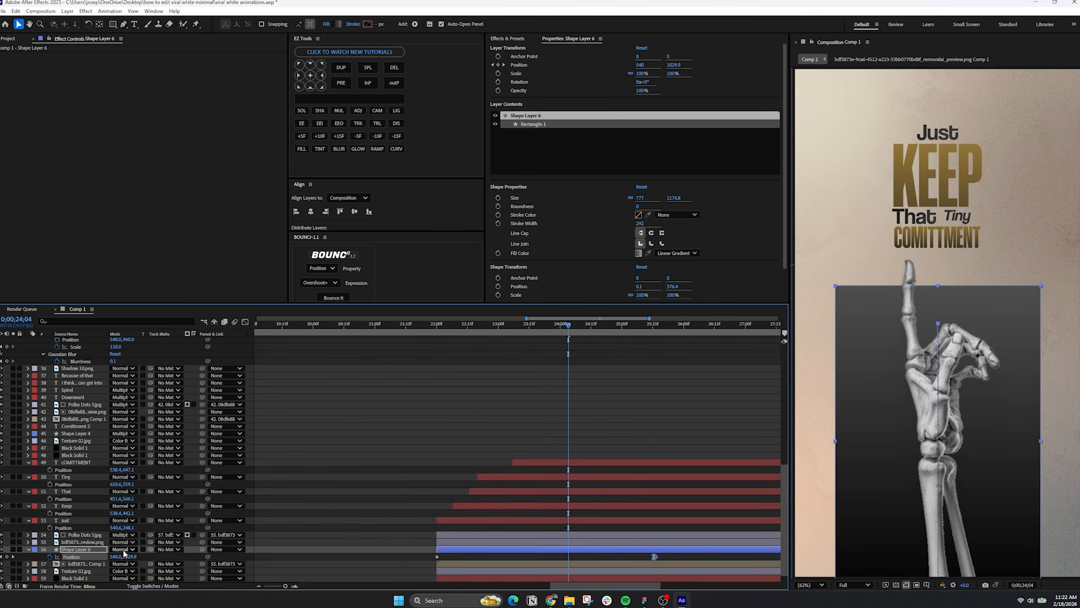
Set the rectangle layer to Multiply and use it as the track matte for the polka-dot copy, keeping the rectangle visible.
{"action": "left_click", "coordinate": [123, 549]}
{"action": "left_click", "coordinate": [141, 208]}
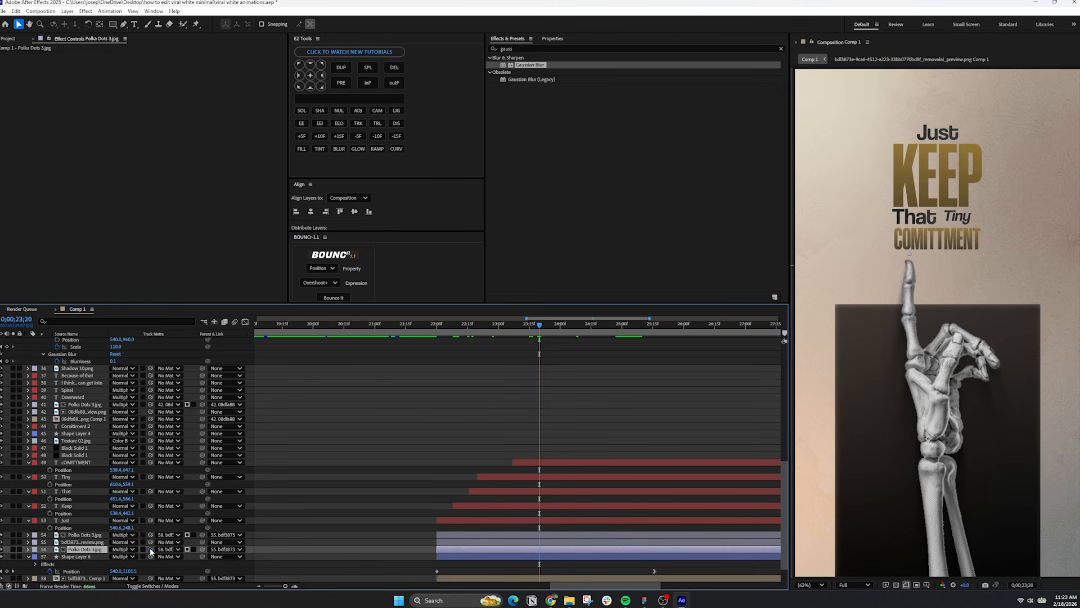
{"action": "left_click_drag", "start_coordinate": [102, 557], "coordinate": [101, 557]}
{"action": "key", "text": "s"}
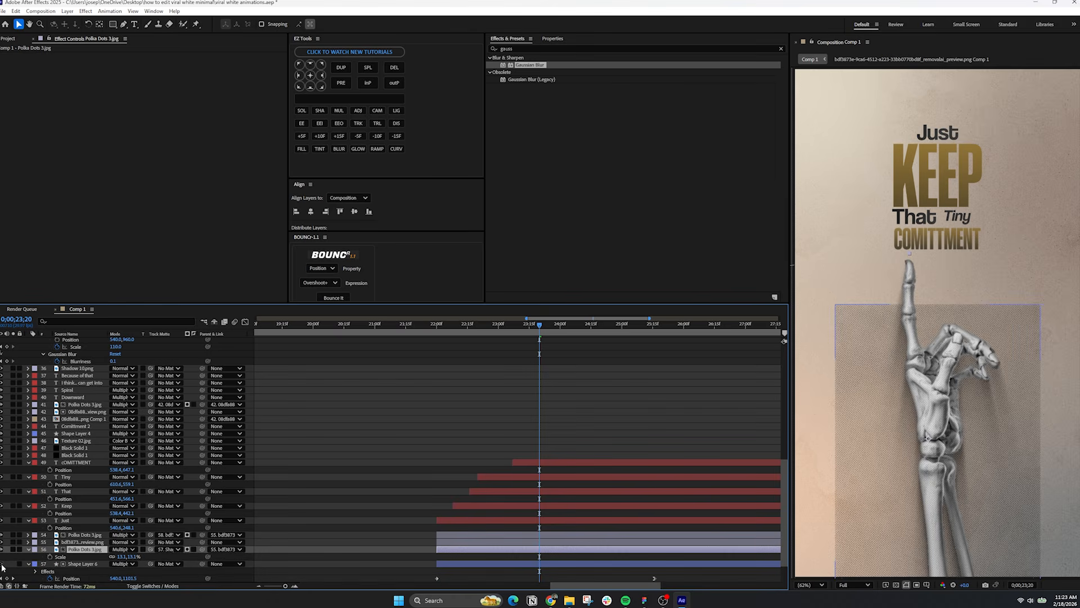
{"action": "left_click", "coordinate": [3, 564]}
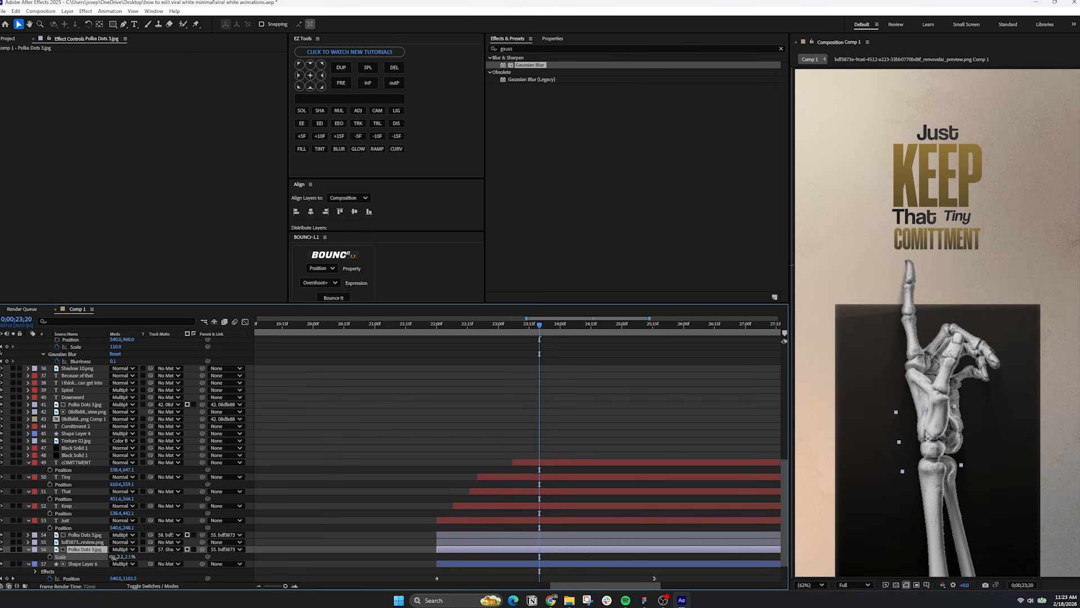
{"action": "left_click_drag", "start_coordinate": [112, 557], "coordinate": [114, 557]}
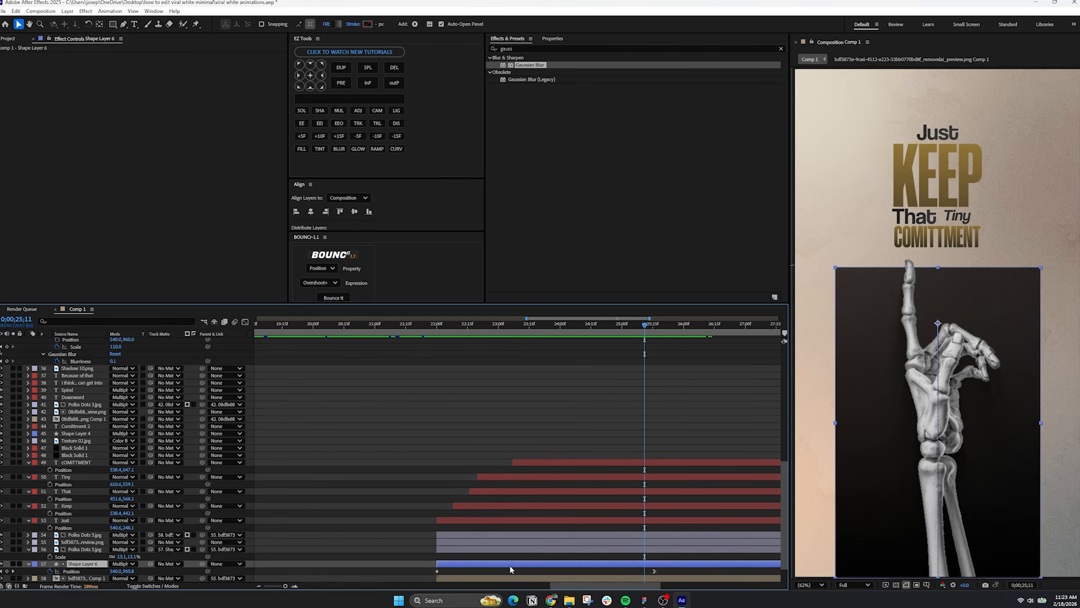
Duplicate the rectangle layer, rotate the copy, and move it up to the upper part of the frame.
{"action": "key", "text": "ctrl+d"}
{"action": "key", "text": "r"}
{"action": "left_click", "coordinate": [121, 571]}
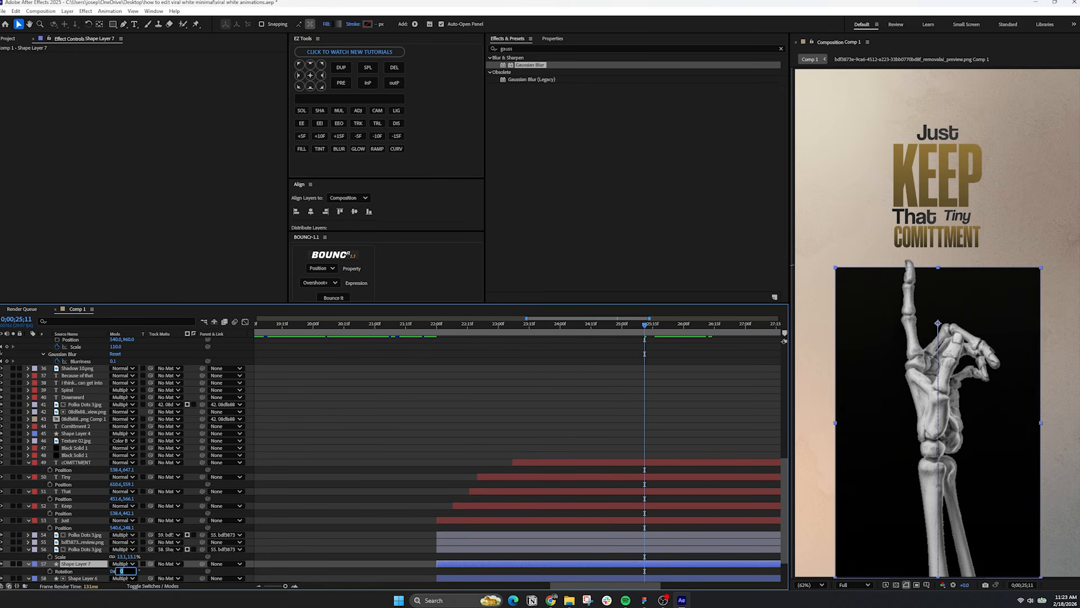
{"action": "key", "text": "Return"}
{"action": "key", "text": "p"}
{"action": "left_click_drag", "start_coordinate": [130, 571], "coordinate": [86, 571]}
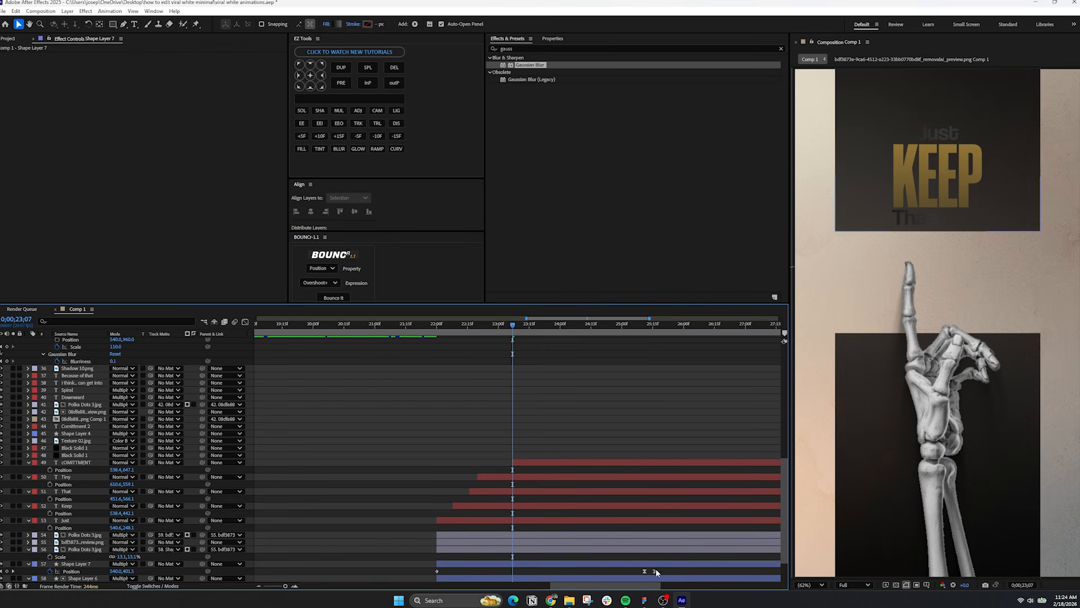
Remove the rectangle copy's leftover position keyframes and keyframe it above the frame at 22:00.
{"action": "left_click", "coordinate": [645, 571]}
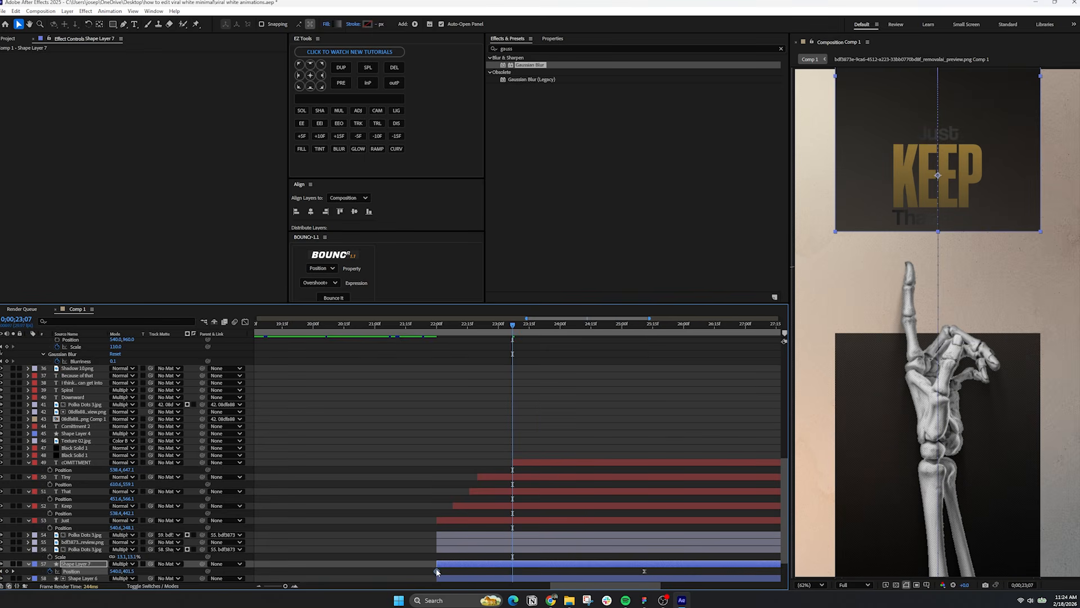
{"action": "key", "text": "Delete"}
{"action": "key", "text": "i"}
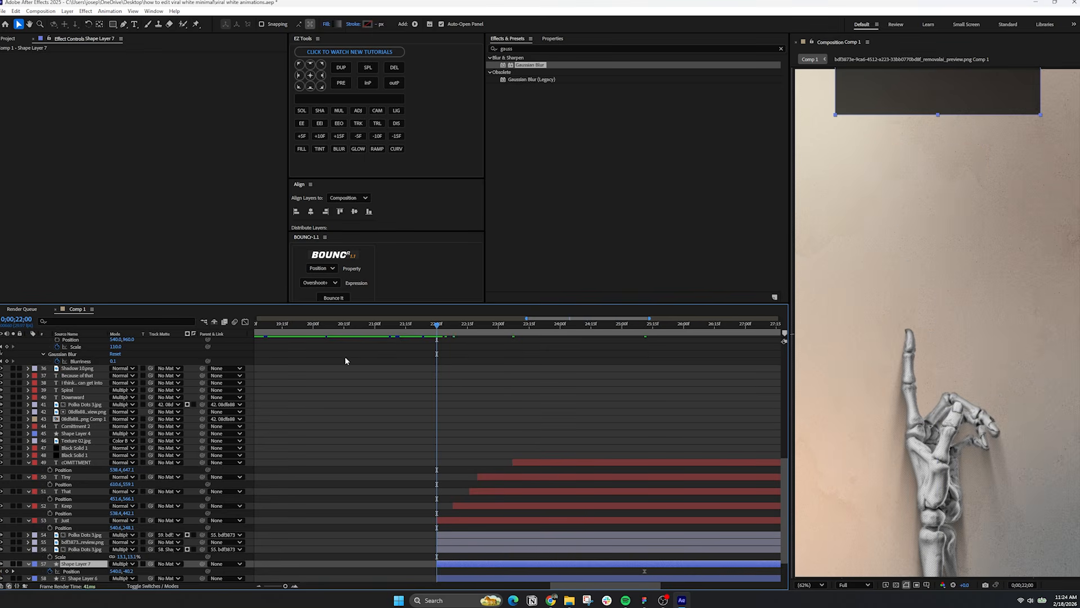
{"action": "left_click_drag", "start_coordinate": [129, 571], "coordinate": [46, 571]}
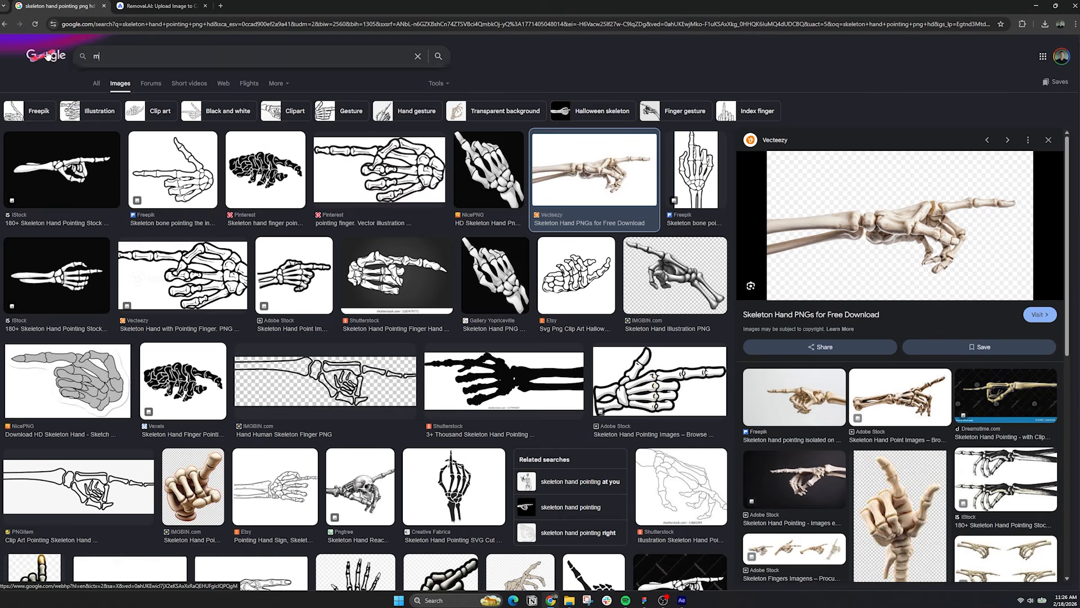
In the browser, search Google Images for "mount everest png hd".
{"action": "type", "text": "y"}
{"action": "key", "text": "BackSpace"}
{"action": "type", "text": "est png hd"}
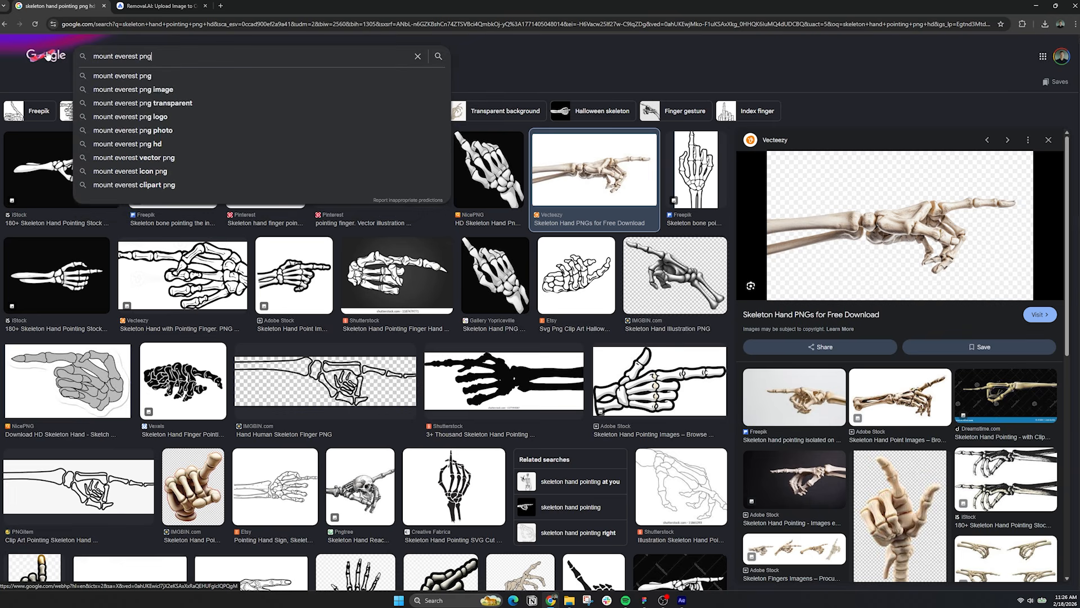
{"action": "key", "text": "Return"}
Copy the Pngtree mountain picture from the results and paste it into removal.ai for background removal.
{"action": "left_click", "coordinate": [167, 169]}
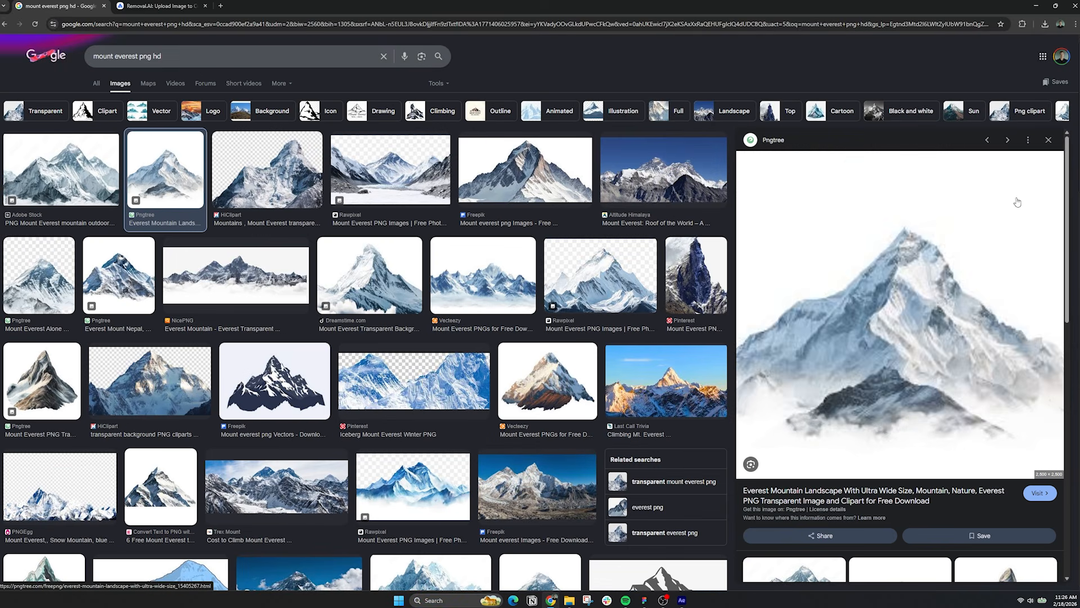
{"action": "right_click", "coordinate": [944, 279]}
{"action": "left_click", "coordinate": [978, 431]}
{"action": "left_click", "coordinate": [157, 5]}
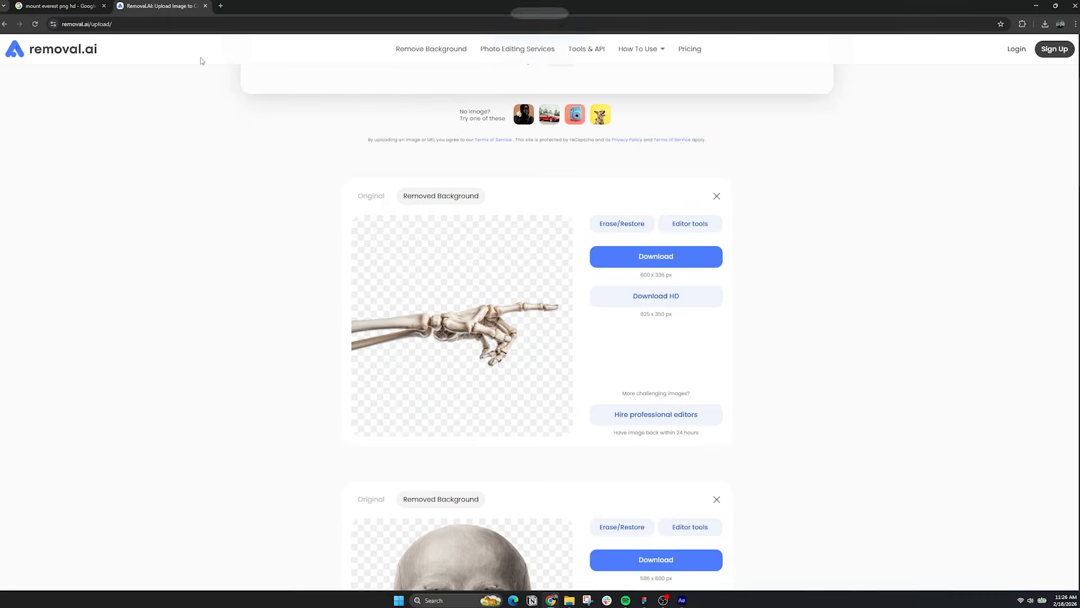
{"action": "key", "text": "ctrl+v"}
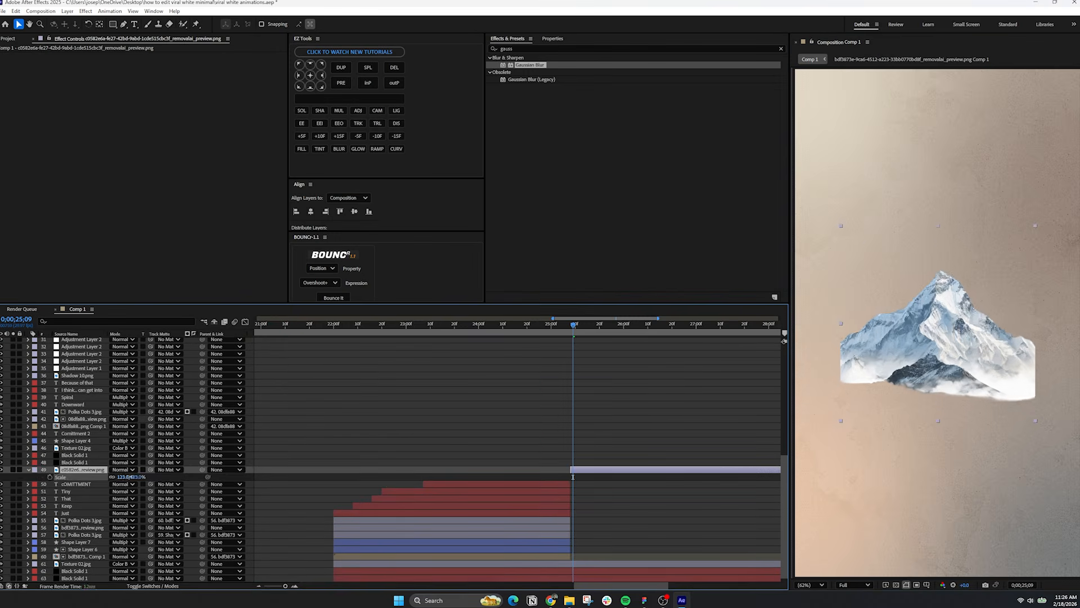
Scale the mountain image to 144%, tilt it, and move it into the lower left corner of the composition.
{"action": "left_click_drag", "start_coordinate": [131, 476], "coordinate": [166, 476]}
{"action": "left_click_drag", "start_coordinate": [934, 338], "coordinate": [939, 516]}
{"action": "key", "text": "r"}
{"action": "left_click_drag", "start_coordinate": [123, 477], "coordinate": [135, 477]}
{"action": "left_click_drag", "start_coordinate": [900, 537], "coordinate": [824, 527]}
{"action": "key", "text": "s"}
{"action": "left_click_drag", "start_coordinate": [125, 476], "coordinate": [102, 476]}
{"action": "left_click_drag", "start_coordinate": [820, 480], "coordinate": [840, 524]}
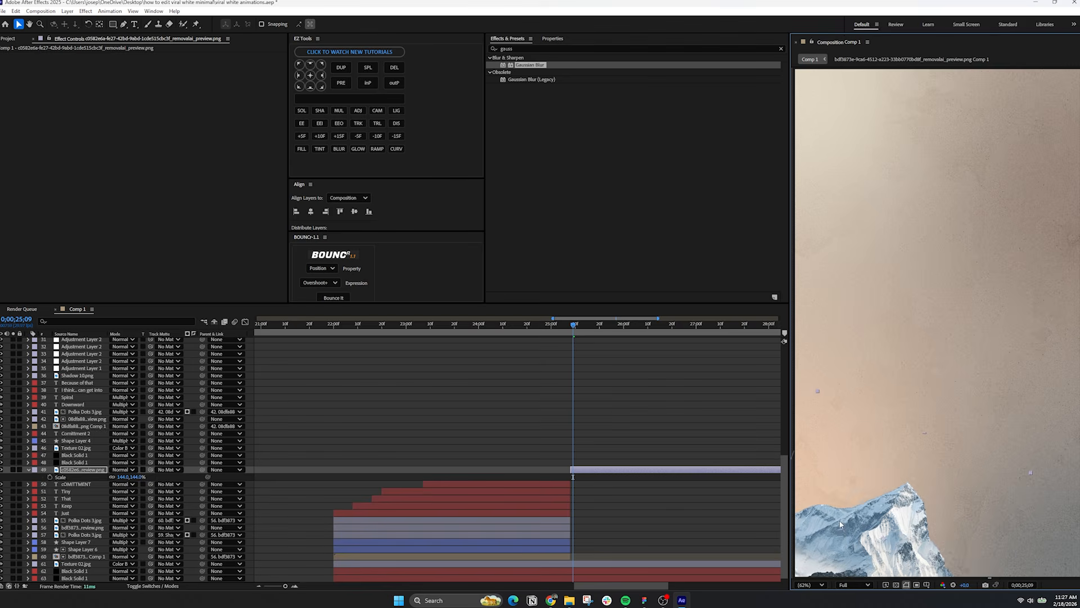
Reduce the mountain's tilt, scale it to 154%, and reposition it with the peak near the middle of the frame's lower edge.
{"action": "key", "text": "r"}
{"action": "left_click_drag", "start_coordinate": [128, 477], "coordinate": [130, 476]}
{"action": "key", "text": "s"}
{"action": "left_click_drag", "start_coordinate": [859, 523], "coordinate": [889, 520]}
Apply Hue/Saturation to the mountain image with Master Saturation at -100.
{"action": "left_click", "coordinate": [515, 49]}
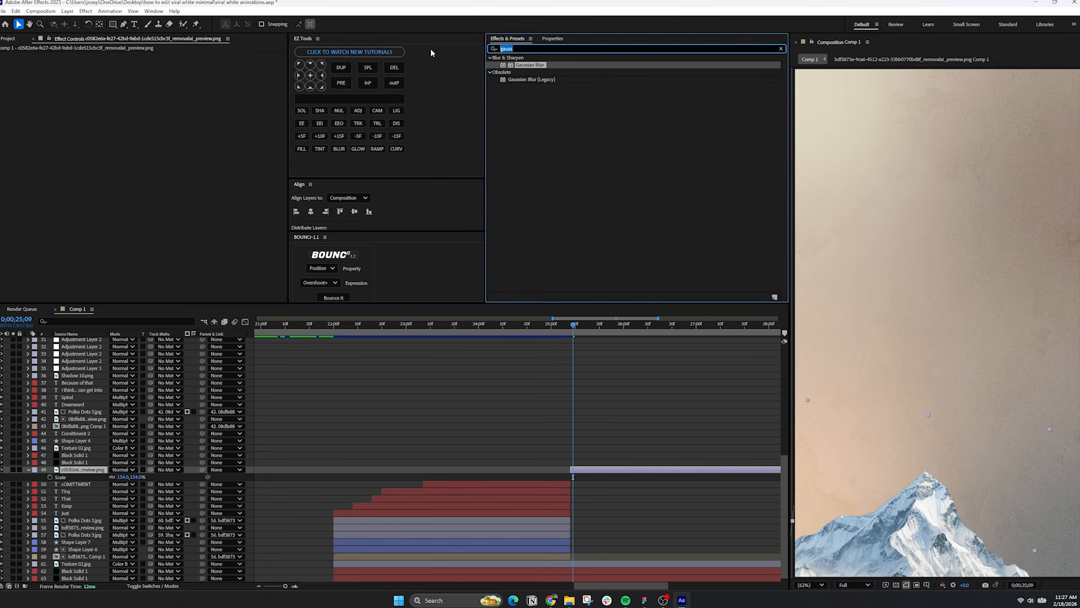
{"action": "type", "text": "hue"}
{"action": "left_click_drag", "start_coordinate": [528, 101], "coordinate": [126, 130]}
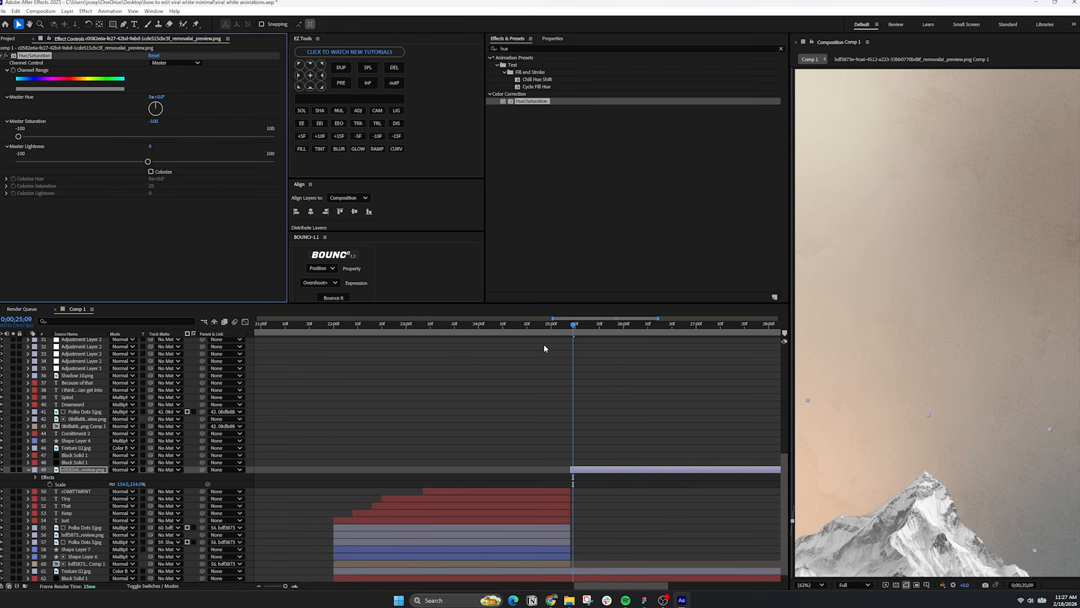
Duplicate the mountain layer and pre-compose the lower copy.
{"action": "key", "text": "ctrl+d"}
{"action": "right_click", "coordinate": [71, 476]}
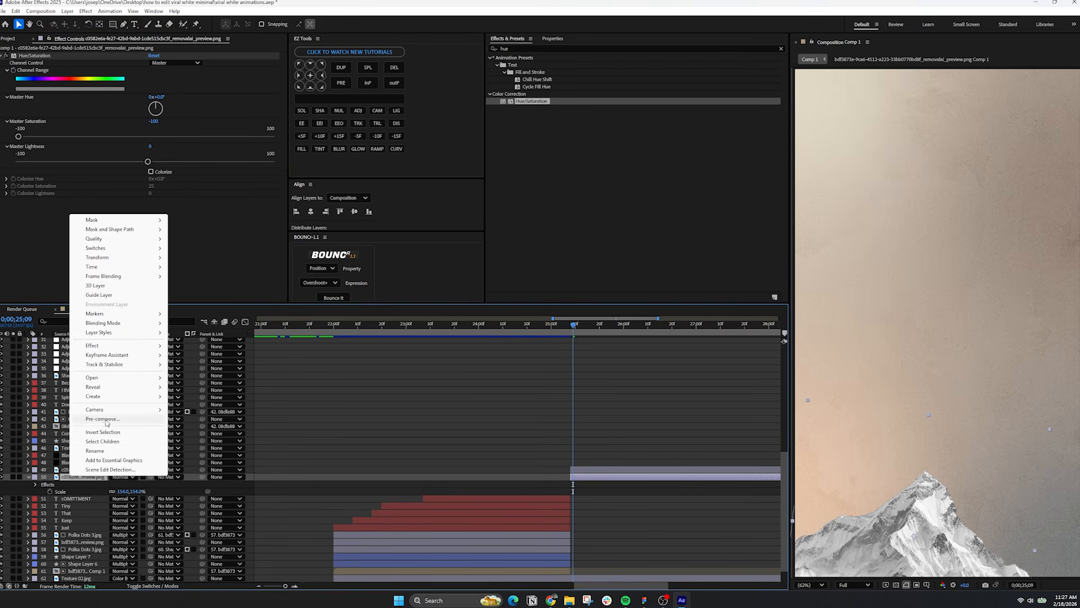
{"action": "left_click", "coordinate": [105, 420]}
{"action": "key", "text": "Return"}
Apply a Fill effect to the pre-composed mountain copy and set its color to black.
{"action": "left_click", "coordinate": [517, 49]}
{"action": "type", "text": "fill"}
{"action": "left_click_drag", "start_coordinate": [520, 109], "coordinate": [51, 179]}
{"action": "left_click", "coordinate": [153, 78]}
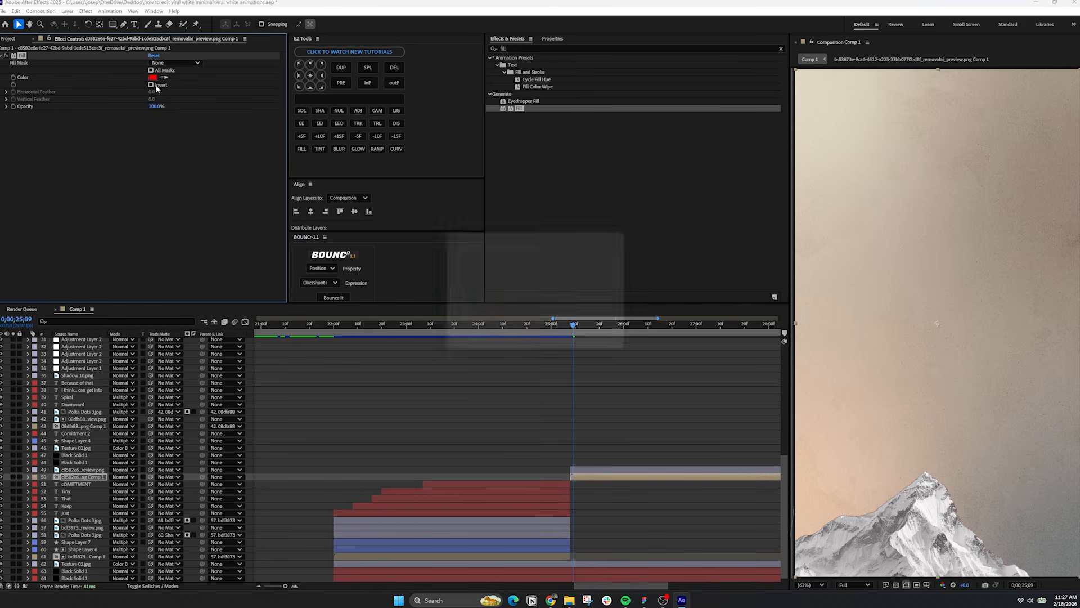
{"action": "left_click", "coordinate": [445, 352]}
{"action": "left_click", "coordinate": [624, 246]}
Add CC Radial Fast Blur to the black mountain copy, with its center at about -148, 1379 and Amount at 75.
{"action": "left_click", "coordinate": [518, 49]}
{"action": "type", "text": "cc rad"}
{"action": "left_click_drag", "start_coordinate": [527, 72], "coordinate": [170, 187]}
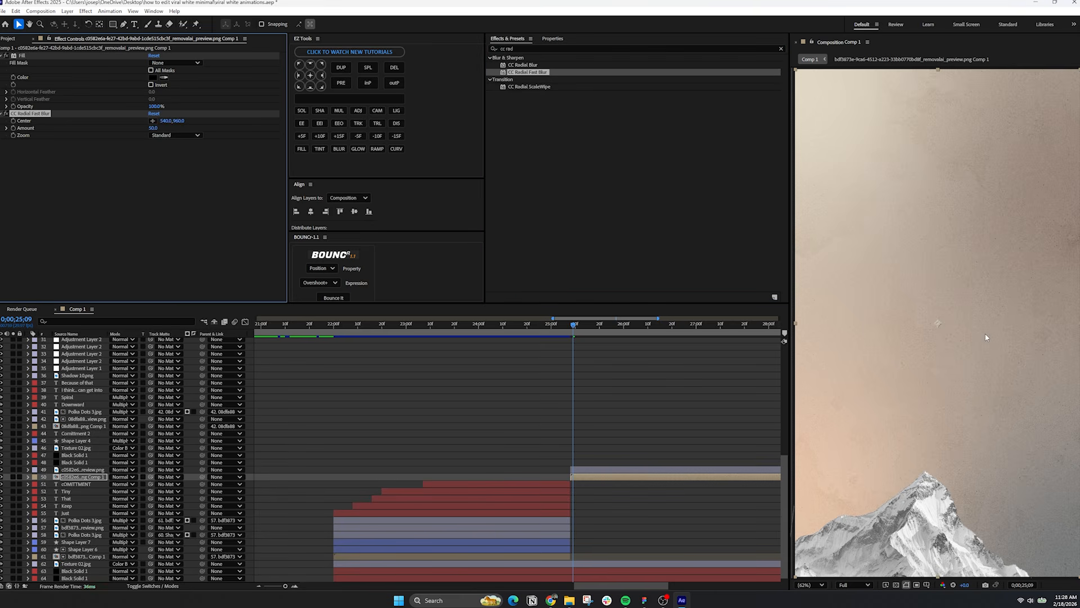
{"action": "left_click_drag", "start_coordinate": [937, 322], "coordinate": [881, 388]}
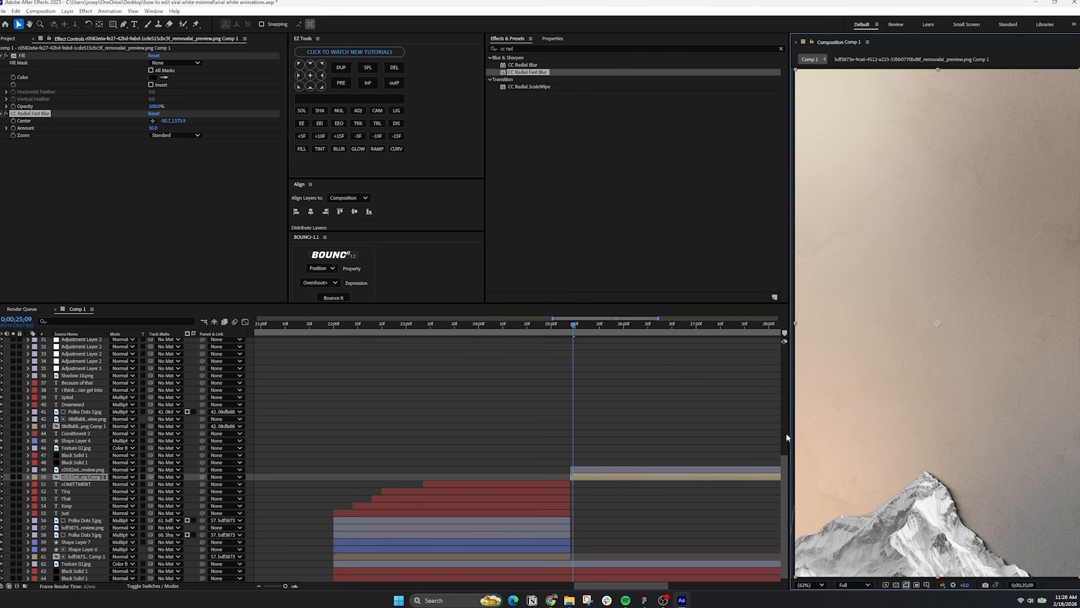
{"action": "left_click_drag", "start_coordinate": [787, 434], "coordinate": [756, 435]}
{"action": "left_click", "coordinate": [153, 128]}
{"action": "type", "text": "75"}
{"action": "key", "text": "Return"}
Set the blurred mountain shadow layer's opacity to 50%.
{"action": "key", "text": "t"}
{"action": "left_click", "coordinate": [118, 484]}
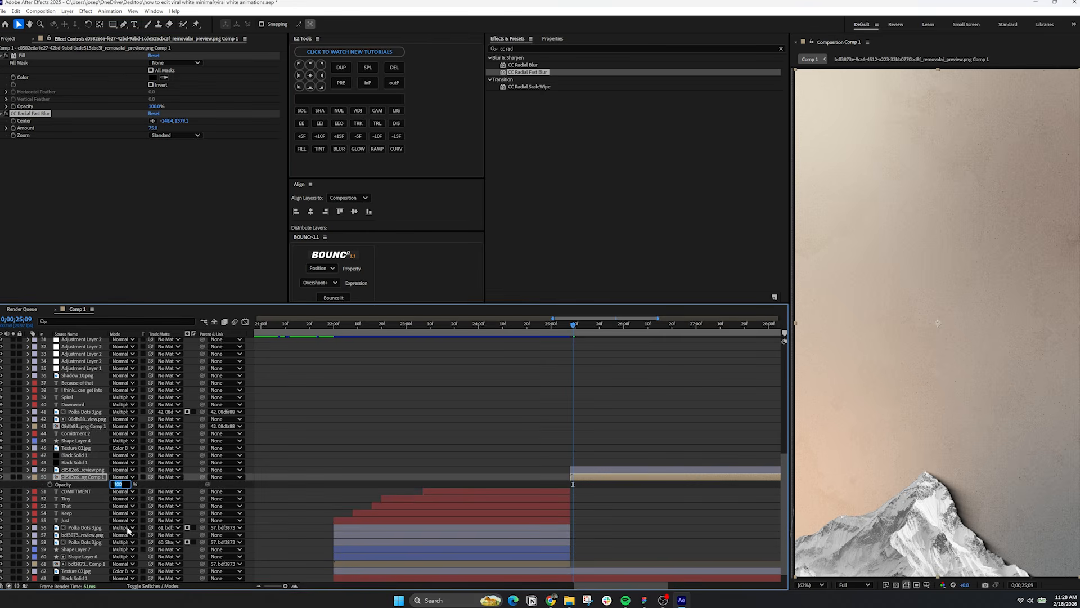
{"action": "type", "text": "50"}
{"action": "key", "text": "Return"}
Add an Inner Shadow layer style to the upper mountain image layer.
{"action": "right_click", "coordinate": [91, 469]}
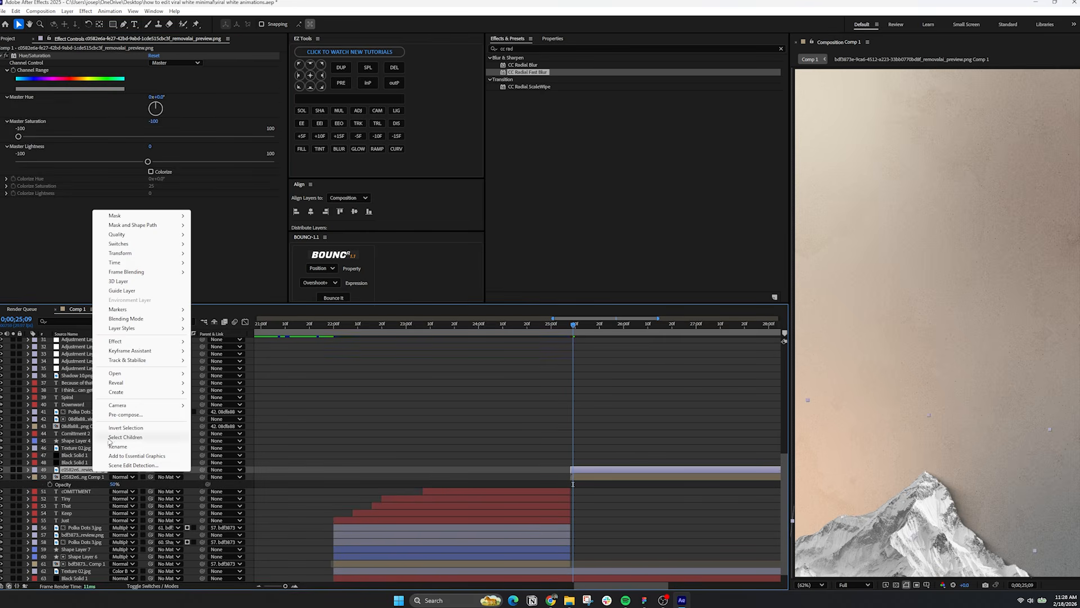
{"action": "mouse_move", "coordinate": [135, 331]}
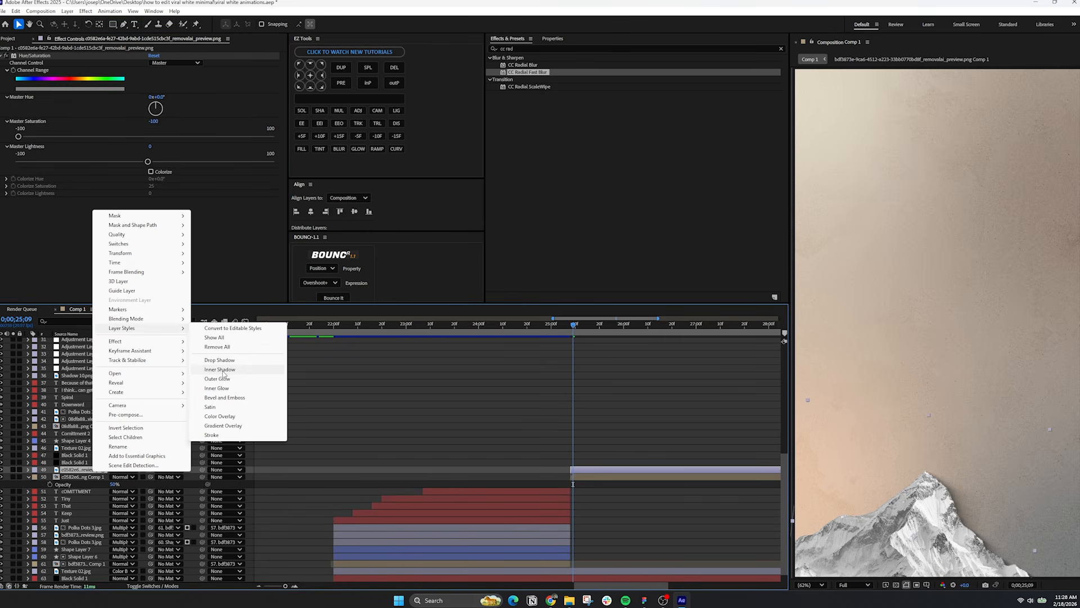
{"action": "left_click", "coordinate": [219, 370]}
{"action": "left_click_drag", "start_coordinate": [114, 476], "coordinate": [137, 473]}
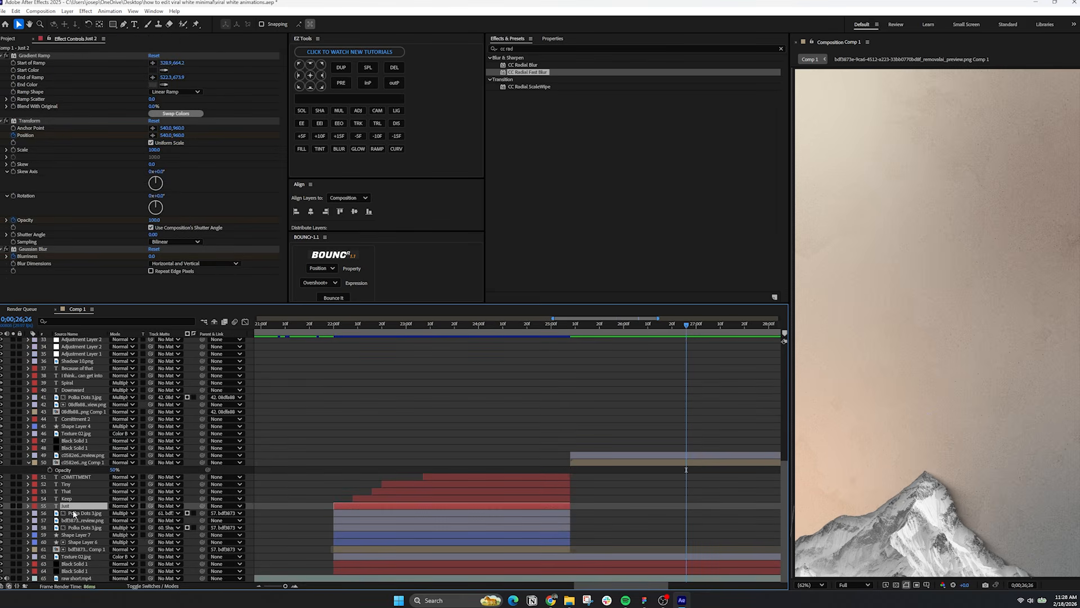
Duplicate the "Just" text layer, place the copy above the mountain layers, and shift it to start with the mountain scene.
{"action": "key", "text": "ctrl+d"}
{"action": "left_click_drag", "start_coordinate": [88, 504], "coordinate": [265, 452]}
{"action": "left_click_drag", "start_coordinate": [378, 455], "coordinate": [619, 445]}
{"action": "left_click_drag", "start_coordinate": [619, 447], "coordinate": [615, 447]}
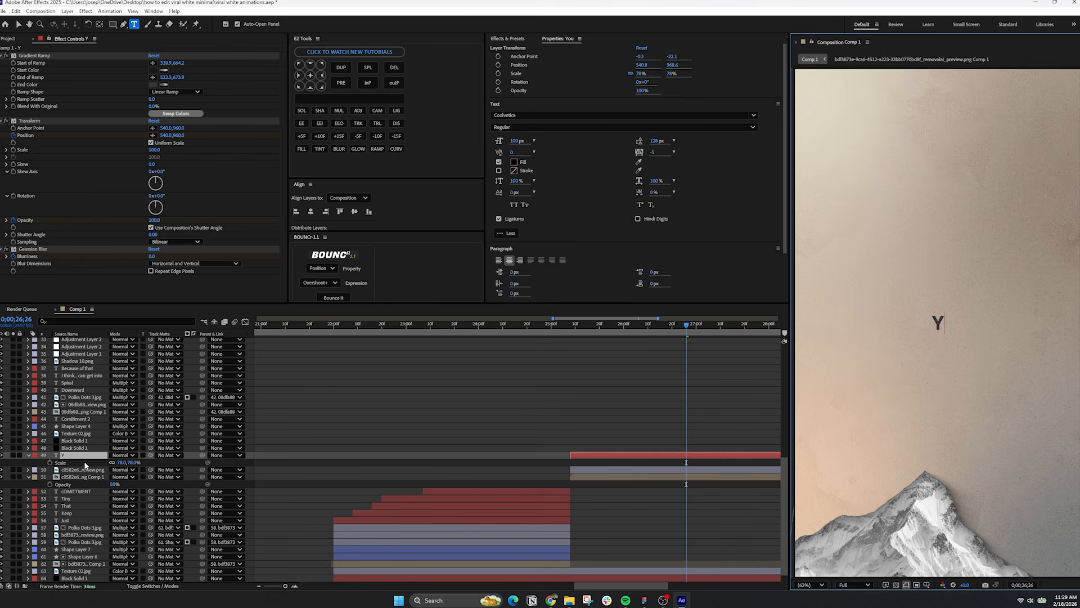
Change the duplicated text to "You don't have to" and position it above the mountain, left of the frame's center.
{"action": "type", "text": "have to"}
{"action": "key", "text": "v"}
{"action": "left_click_drag", "start_coordinate": [938, 324], "coordinate": [900, 378]}
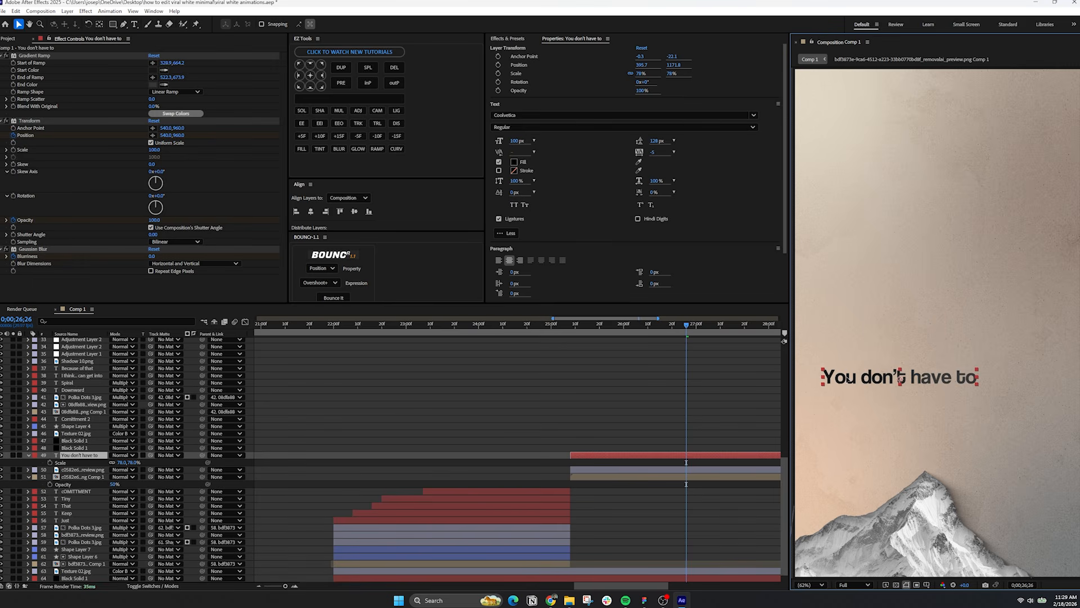
Duplicate the "You don't have to" text, change the copy to "Move", and set its Coolvetica style to Heavy Compressed.
{"action": "left_click", "coordinate": [585, 456]}
{"action": "key", "text": "ctrl+d"}
{"action": "double_click", "coordinate": [80, 457]}
{"action": "type", "text": "Mo"}
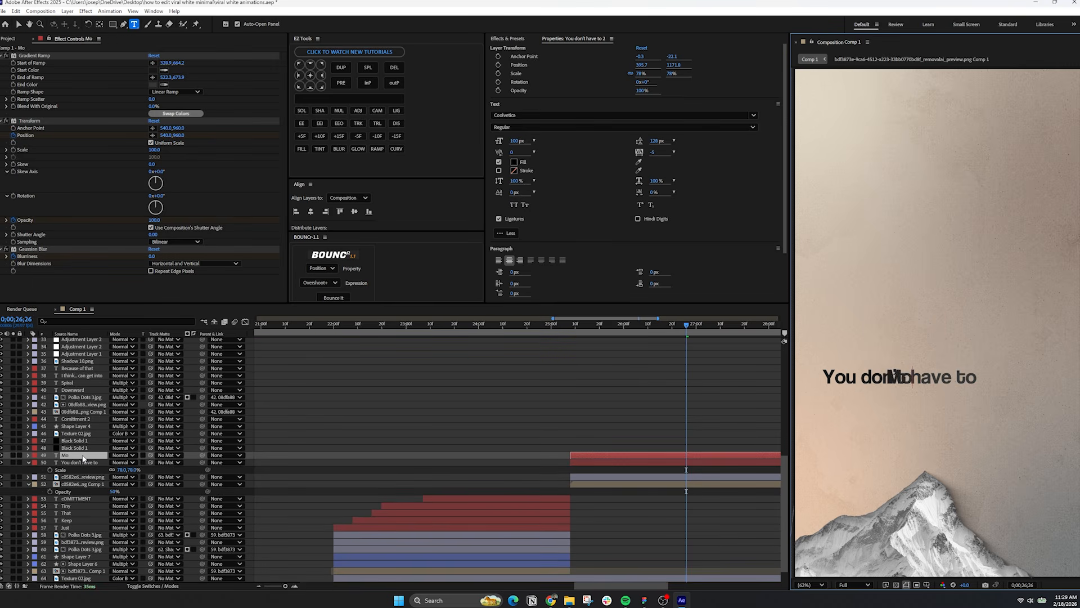
{"action": "type", "text": "ve"}
{"action": "left_click", "coordinate": [509, 126]}
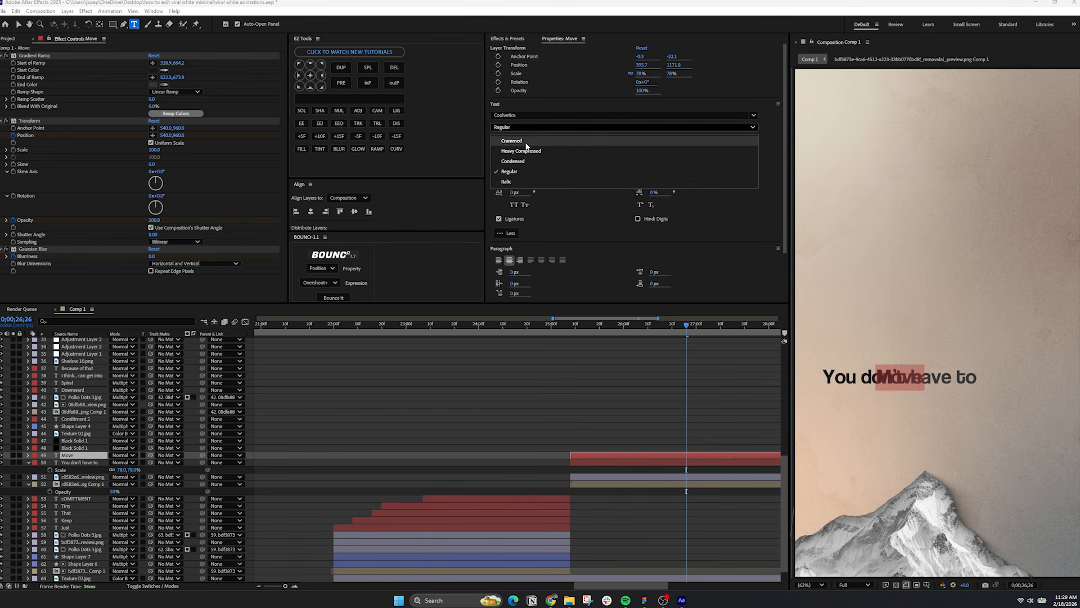
{"action": "left_click", "coordinate": [560, 163]}
Scale the "Move" text to 263% and place it left-aligned below "You don't have to".
{"action": "left_click", "coordinate": [596, 455]}
{"action": "key", "text": "s"}
{"action": "left_click_drag", "start_coordinate": [127, 462], "coordinate": [231, 462]}
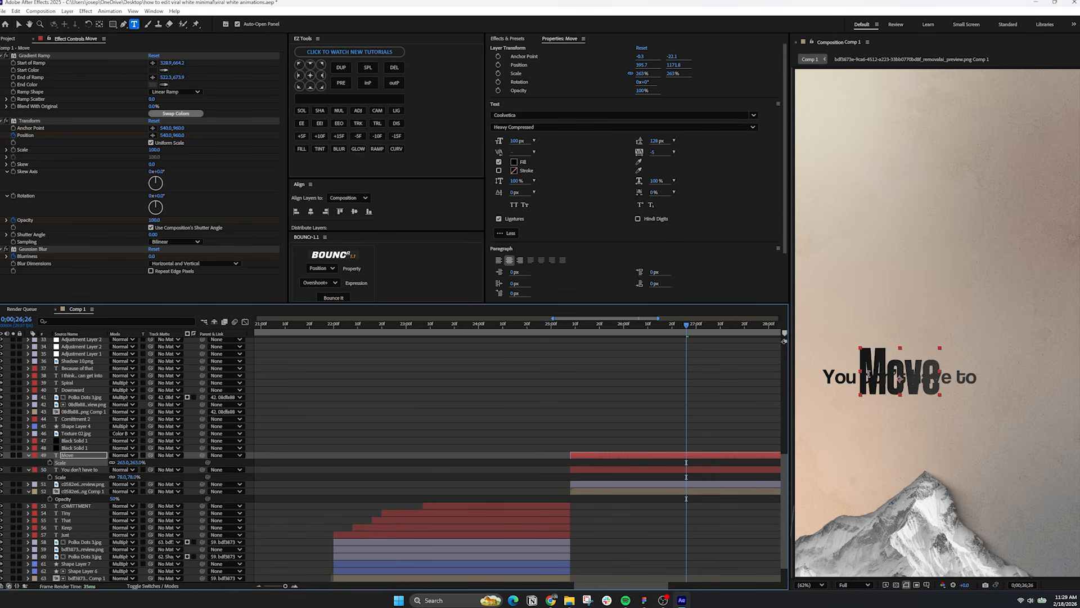
{"action": "key", "text": "v"}
{"action": "left_click_drag", "start_coordinate": [898, 376], "coordinate": [859, 416]}
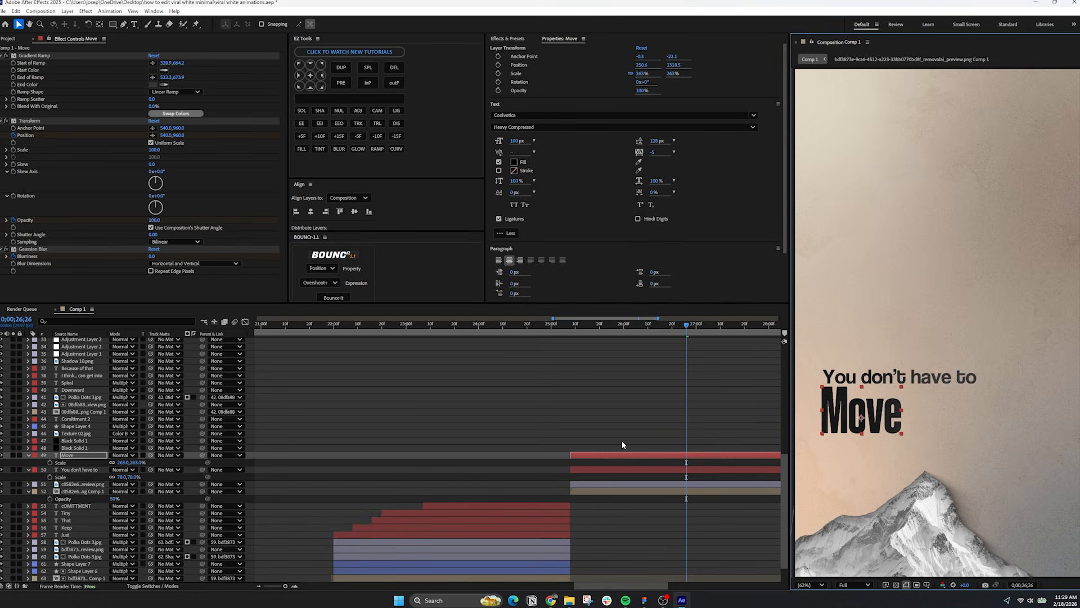
Duplicate the "Move" text, change the copy to "Mount everest", and set its font to Edwardian Script ITC.
{"action": "key", "text": "ctrl+d"}
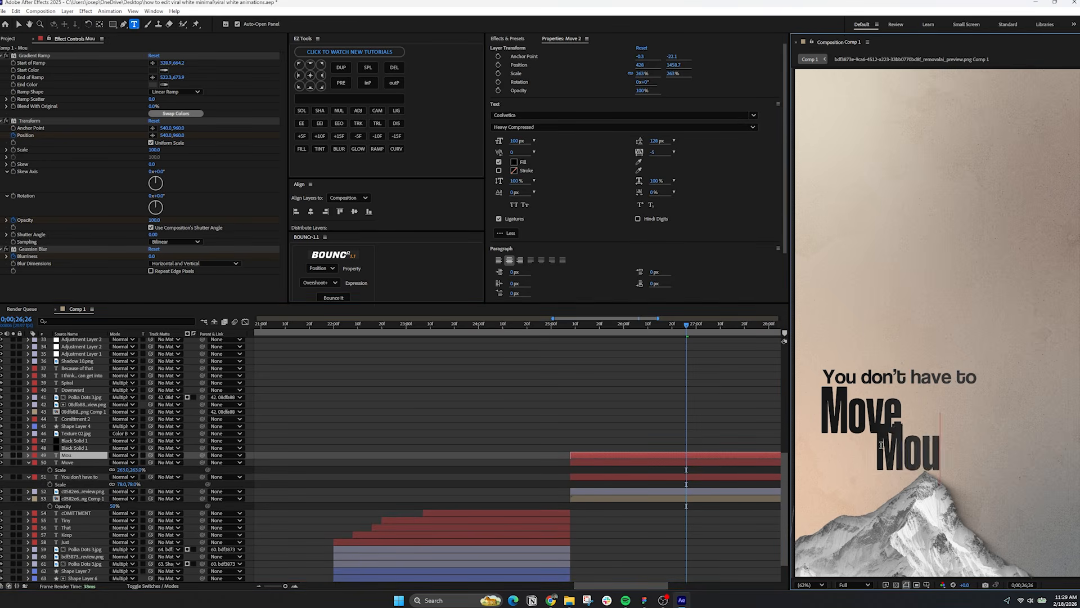
{"action": "type", "text": "nt everest"}
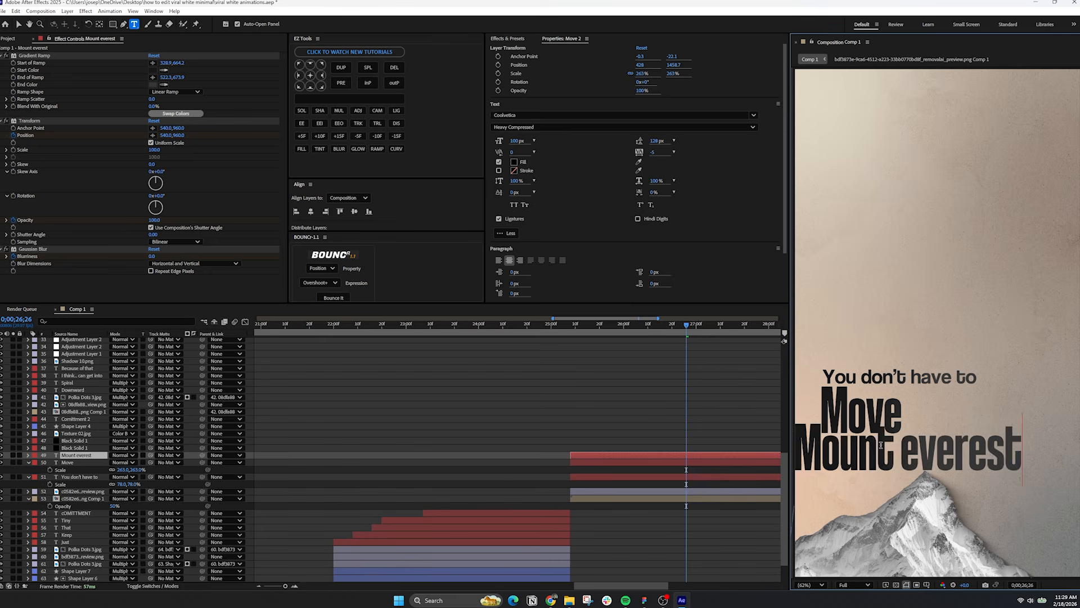
{"action": "key", "text": "ctrl+a"}
{"action": "left_click", "coordinate": [516, 116]}
{"action": "type", "text": "edwa"}
{"action": "left_click", "coordinate": [526, 137]}
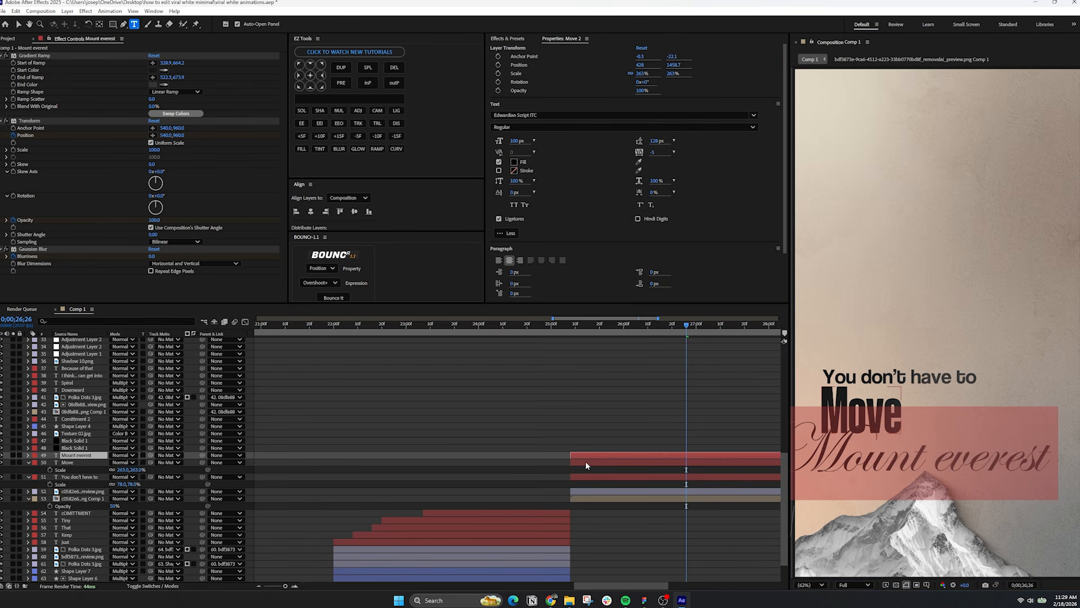
Shorten the script text to "Mount" by removing the second word.
{"action": "left_click_drag", "start_coordinate": [910, 453], "coordinate": [1029, 453]}
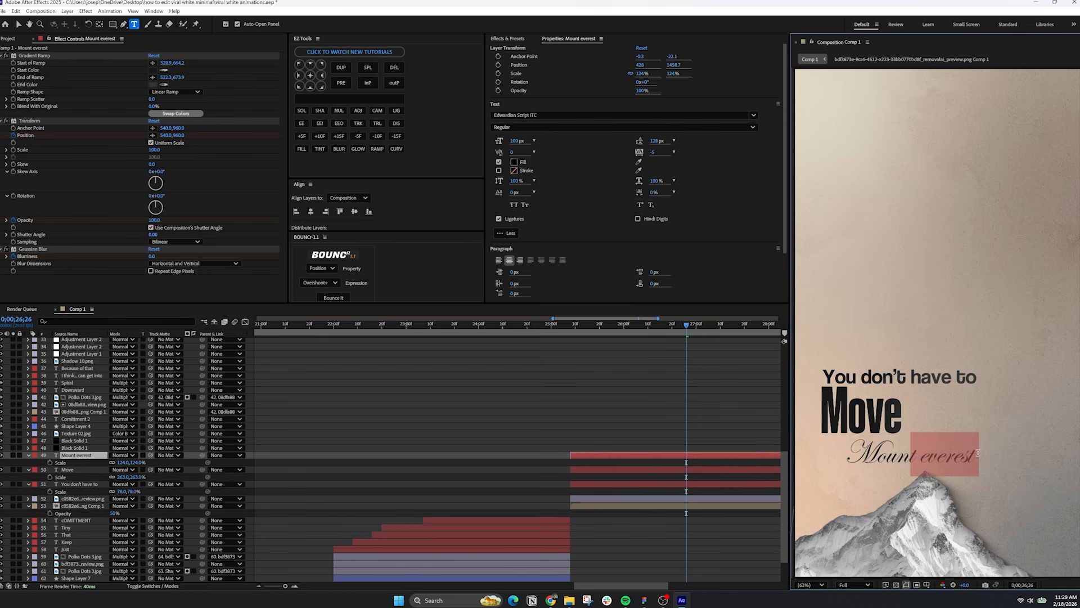
{"action": "key", "text": "BackSpace"}
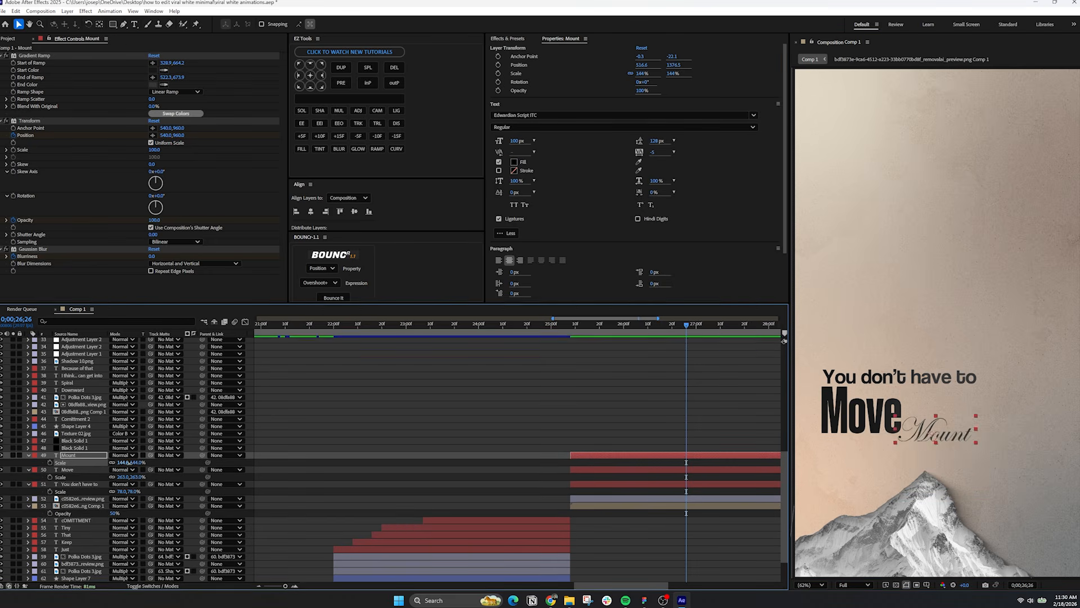
Scale the "Mount" text to 195% and place it directly beside the word "Move".
{"action": "left_click_drag", "start_coordinate": [129, 462], "coordinate": [152, 462]}
{"action": "left_click_drag", "start_coordinate": [936, 430], "coordinate": [961, 419]}
{"action": "left_click", "coordinate": [592, 464]}
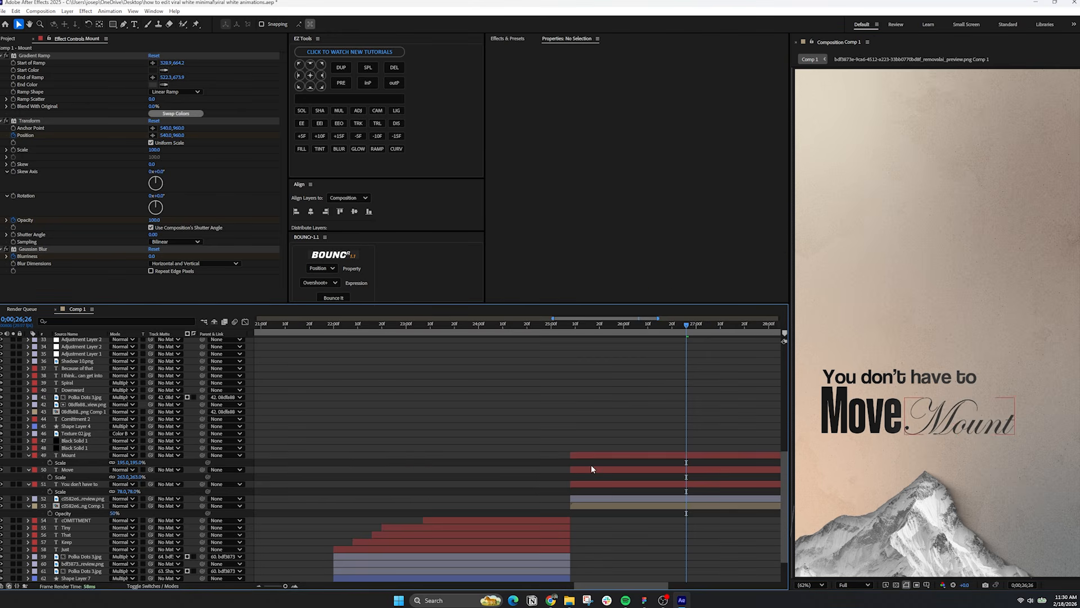
Duplicate the "Mount" script text and change the copy's wording to "everest".
{"action": "left_click", "coordinate": [77, 456]}
{"action": "key", "text": "ctrl+d"}
{"action": "double_click", "coordinate": [77, 456]}
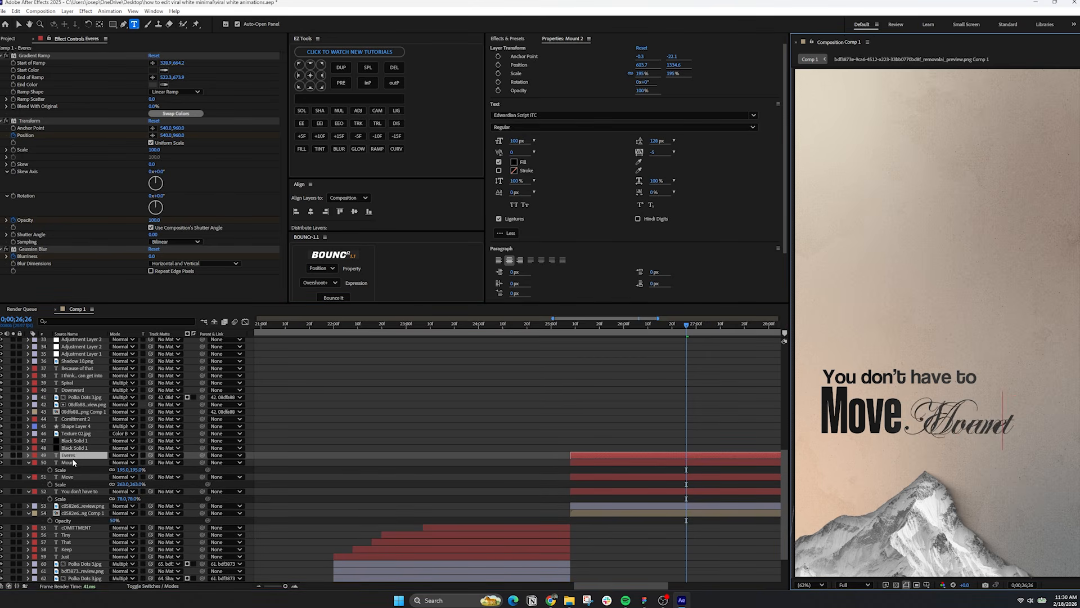
{"action": "type", "text": "Everest"}
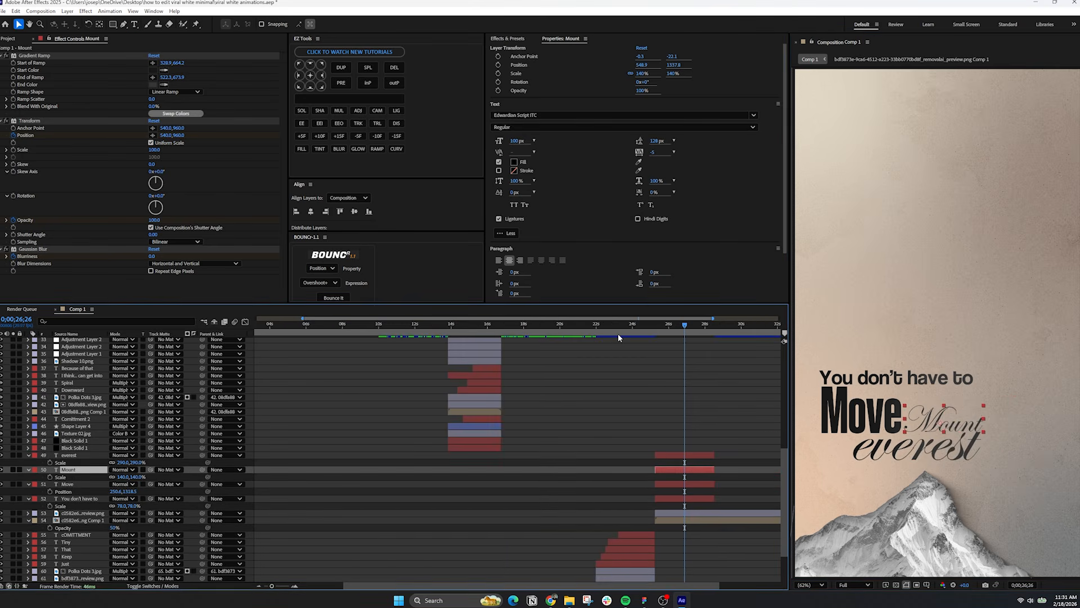
Copy the gold Gradient Ramp from the "Keep" text onto "Move" and reposition the ramp across the word.
{"action": "left_click", "coordinate": [632, 336]}
{"action": "left_click", "coordinate": [956, 145]}
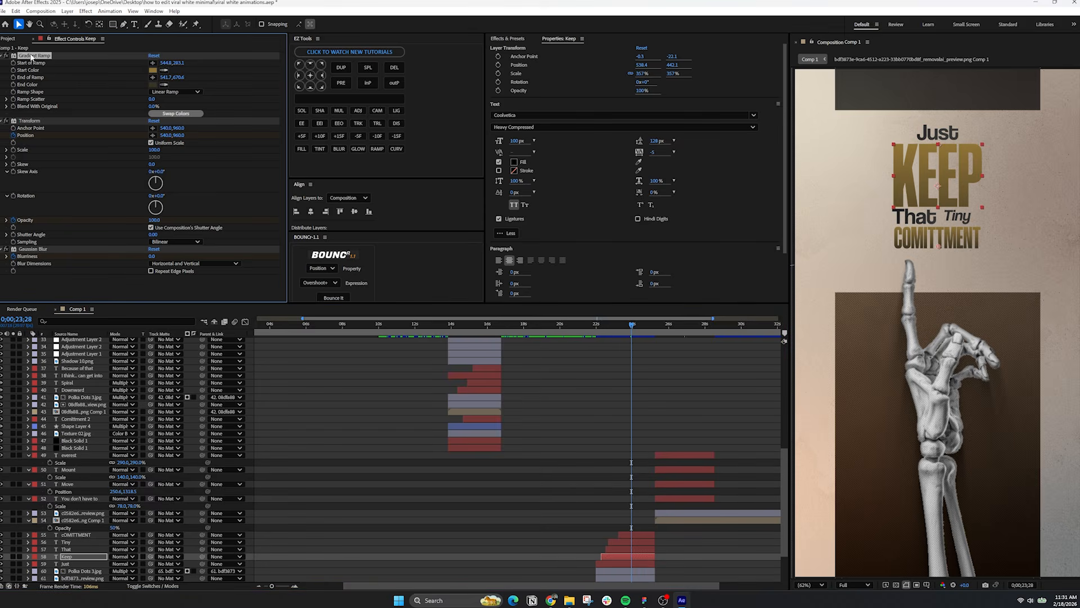
{"action": "left_click", "coordinate": [682, 333]}
{"action": "left_click", "coordinate": [840, 410]}
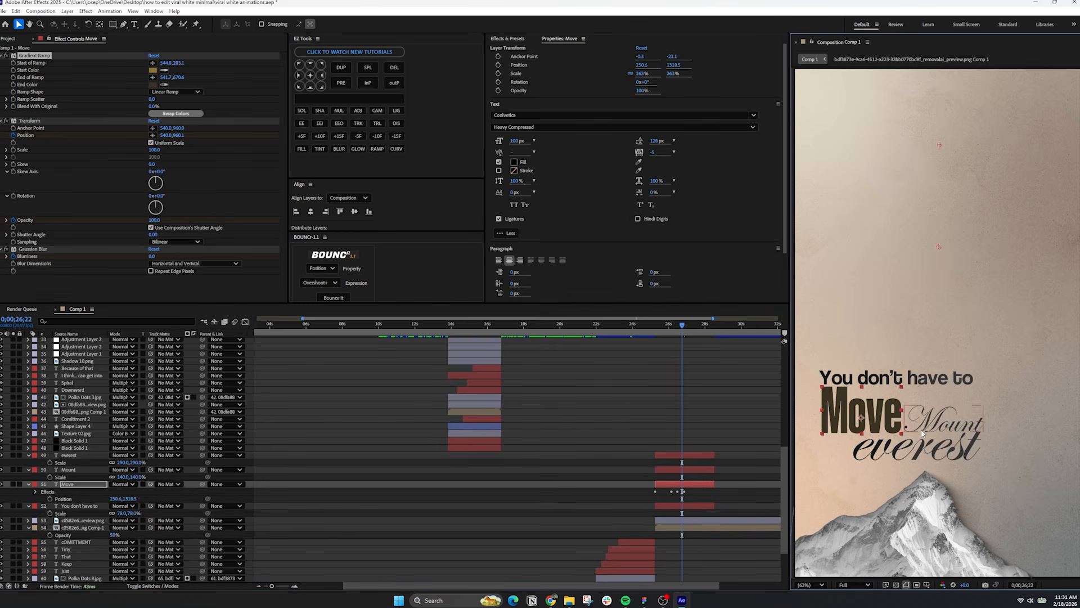
{"action": "left_click_drag", "start_coordinate": [889, 437], "coordinate": [886, 387]}
Paste the gold gradient onto "Mount" and "everest", and stagger the start times of the "Move", "Mount" and "everest" layers.
{"action": "left_click", "coordinate": [672, 471]}
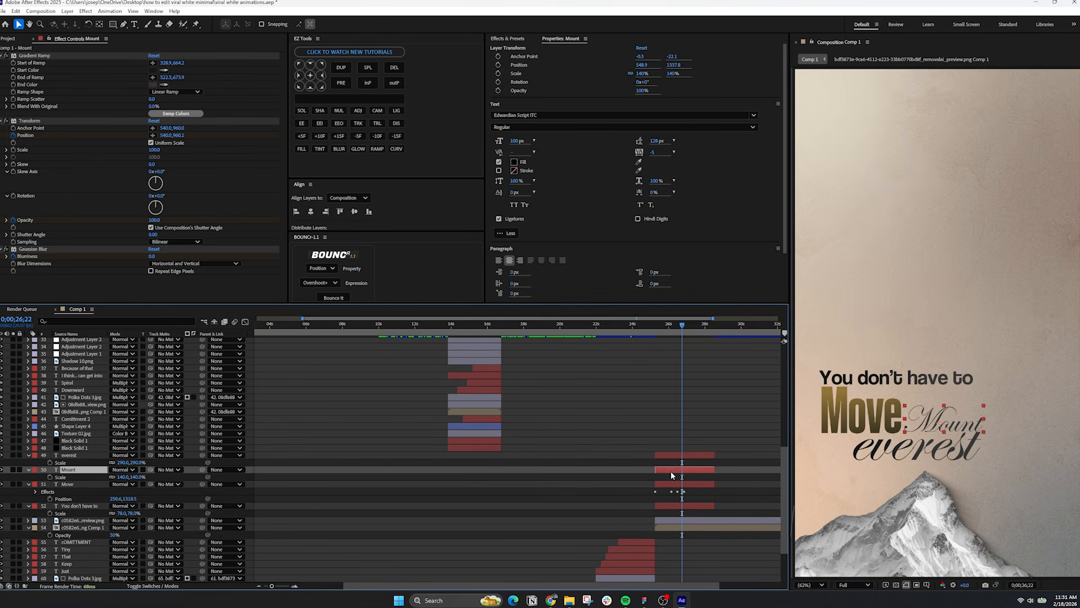
{"action": "left_click", "coordinate": [678, 457]}
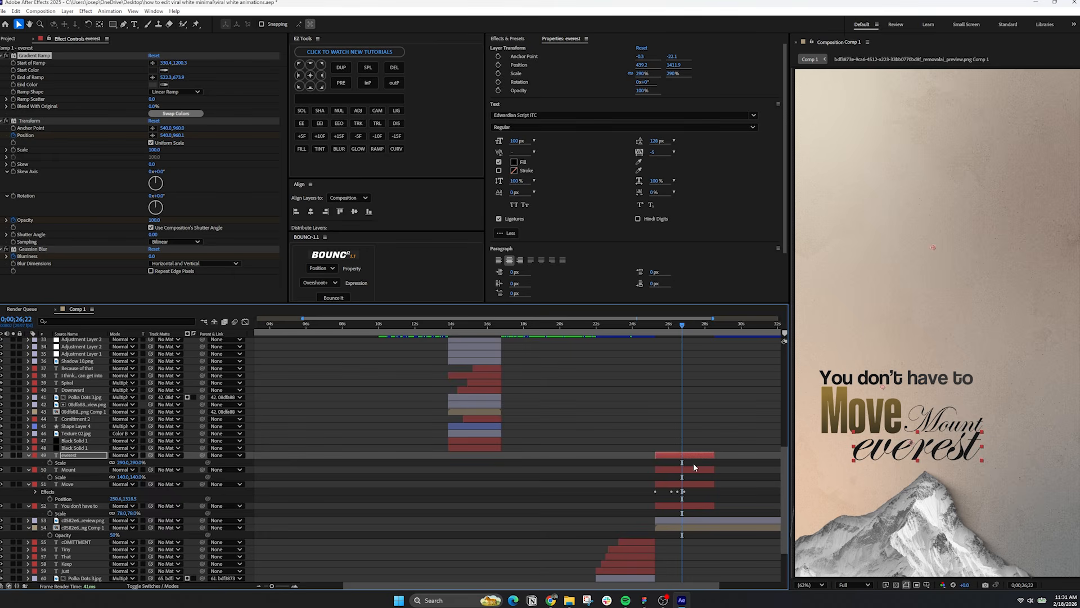
{"action": "key", "text": "ctrl+v"}
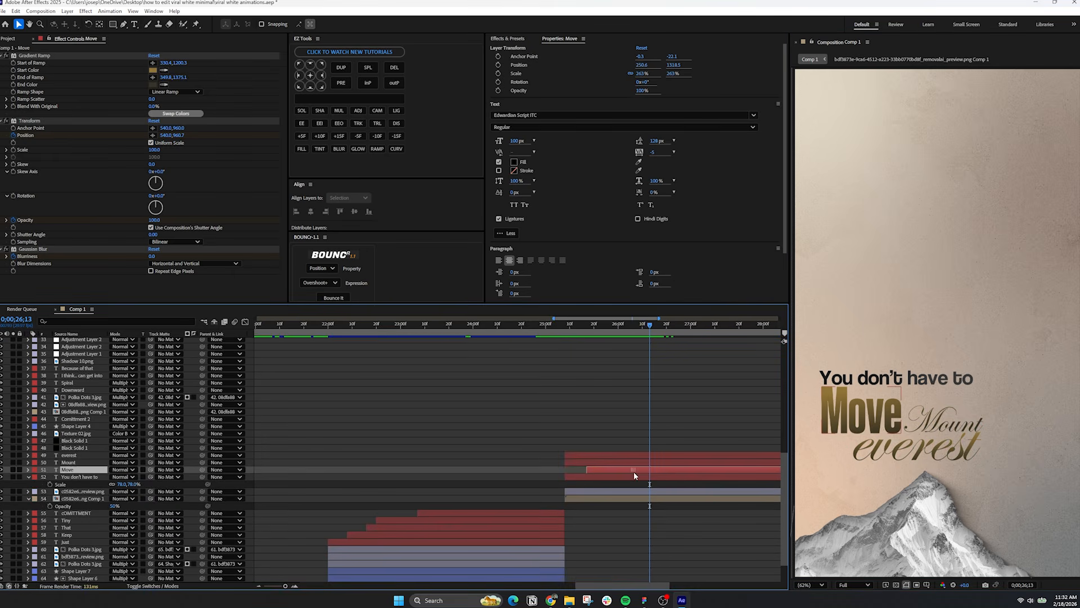
{"action": "left_click_drag", "start_coordinate": [633, 471], "coordinate": [711, 460]}
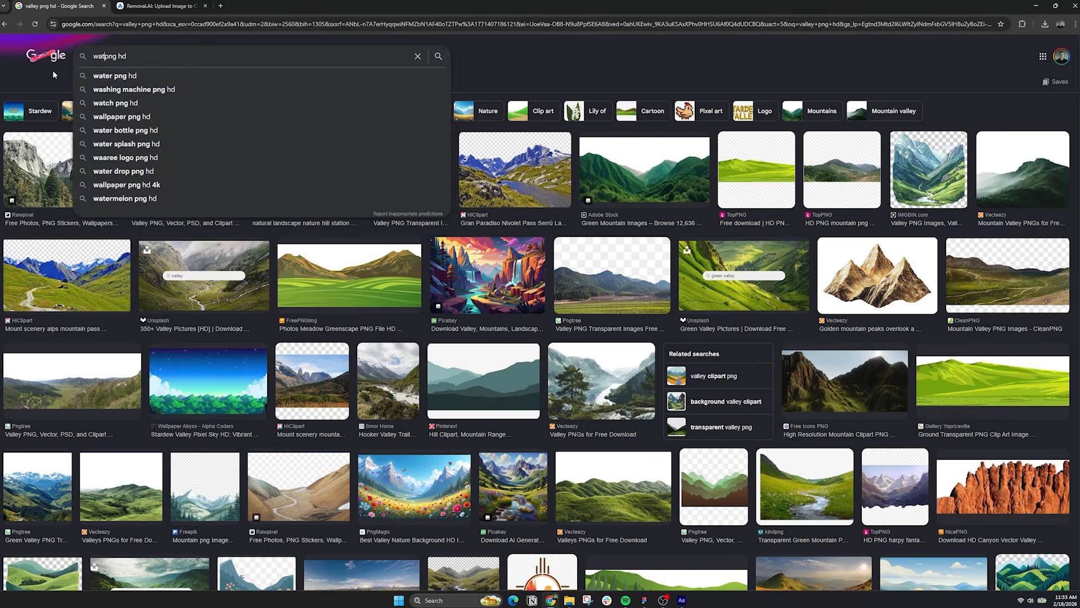
Search Google Images for "waterfall png hd".
{"action": "type", "text": "f"}
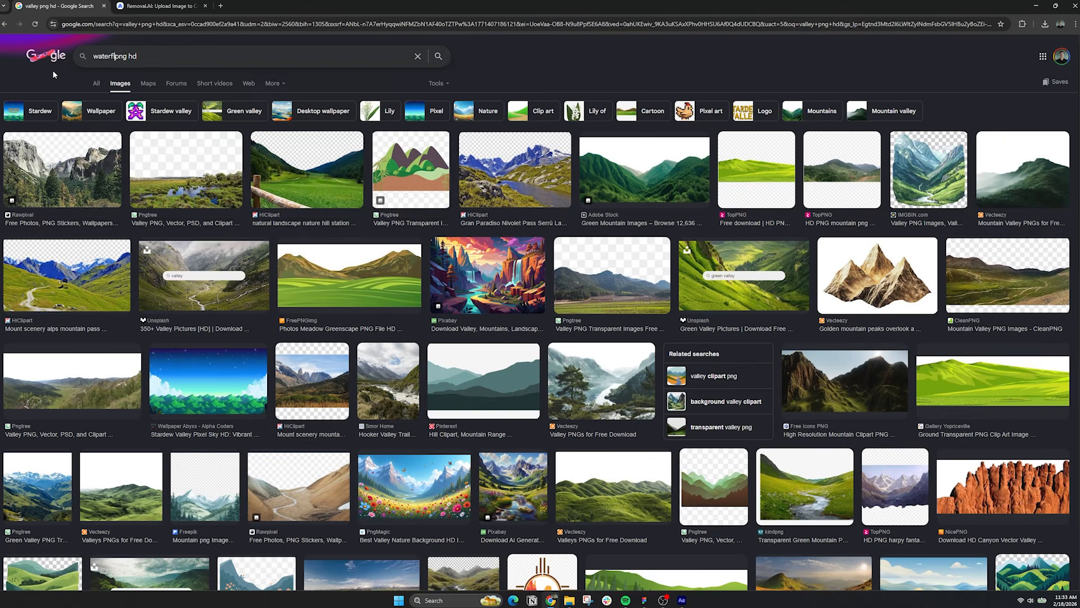
{"action": "type", "text": "all"}
{"action": "key", "text": "Return"}
Copy the Rawpixel waterfall-between-cliffs image and paste it into the Removal.AI site for background removal.
{"action": "left_click", "coordinate": [467, 169]}
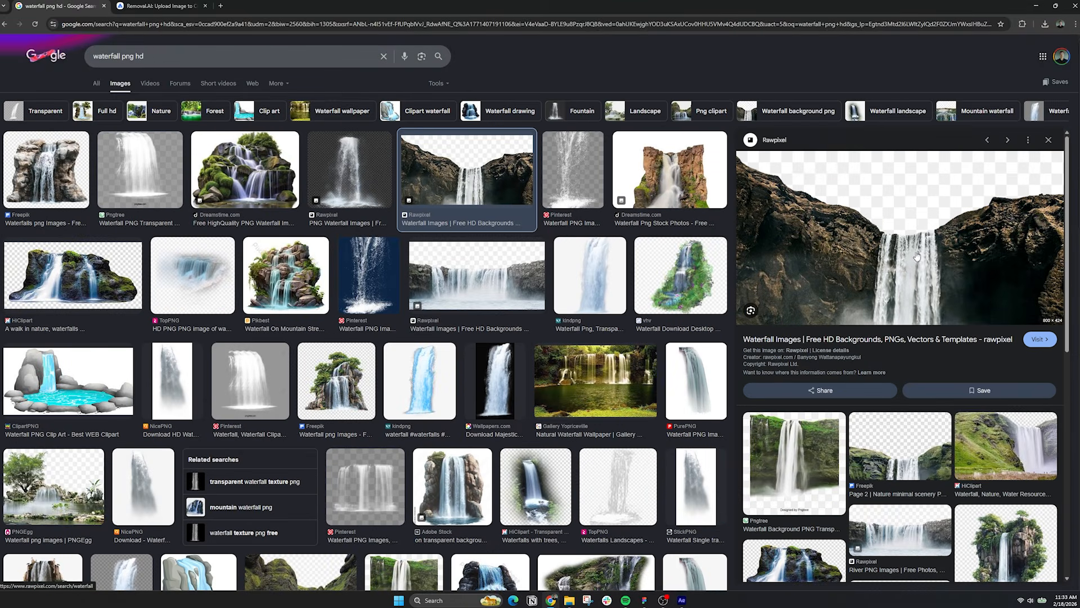
{"action": "right_click", "coordinate": [917, 256]}
{"action": "left_click", "coordinate": [950, 290]}
{"action": "left_click", "coordinate": [159, 6]}
{"action": "key", "text": "ctrl+v"}
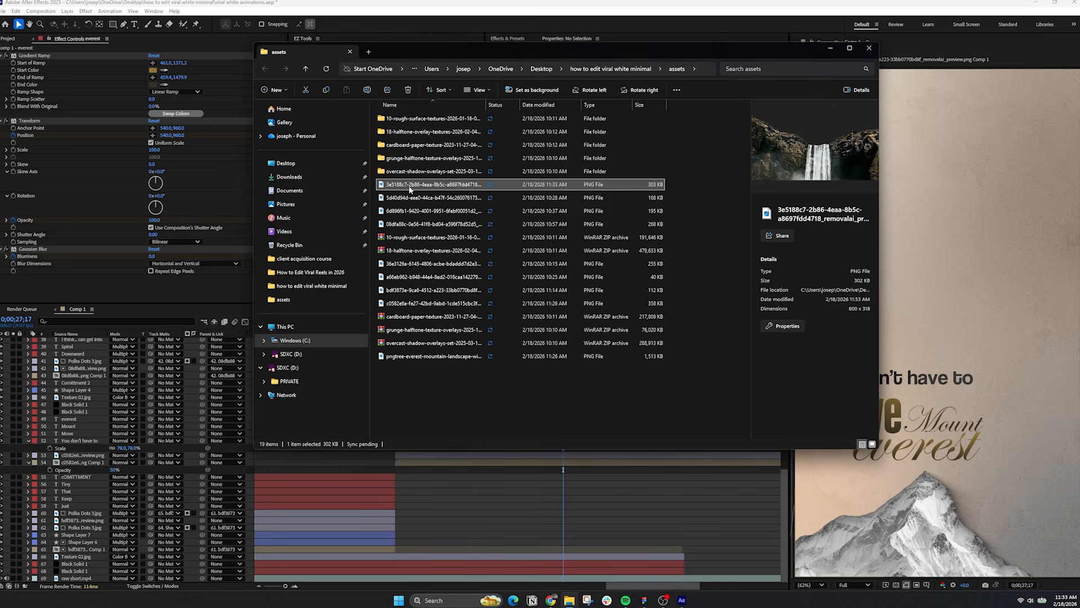
Add the waterfall cutout PNG from the assets folder to Comp 1 and copy the mountain's Hue/Saturation effect onto it.
{"action": "left_click_drag", "start_coordinate": [410, 191], "coordinate": [444, 487]}
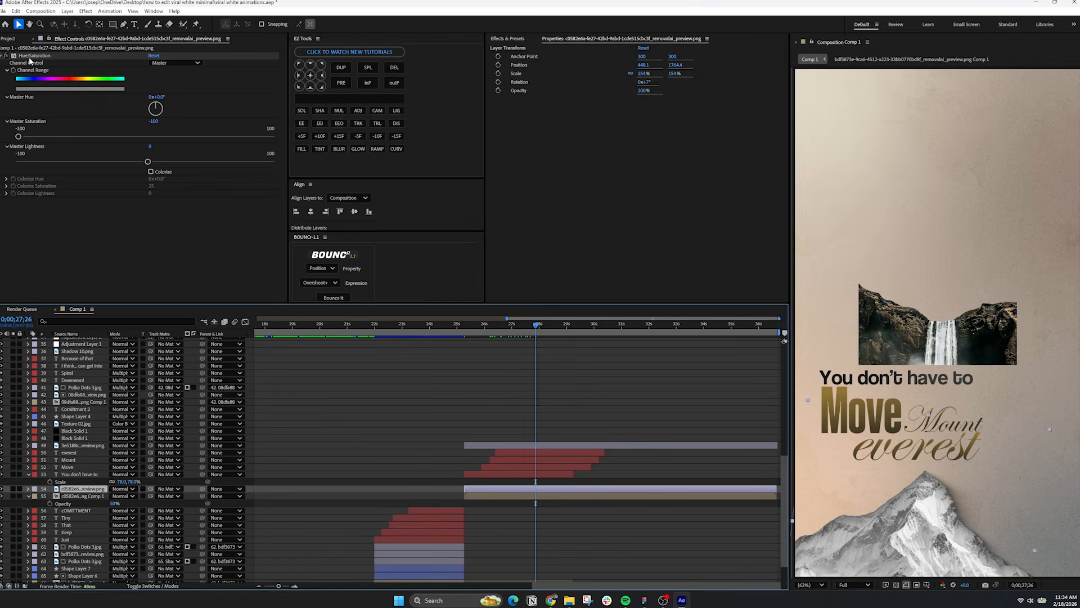
{"action": "left_click", "coordinate": [29, 56]}
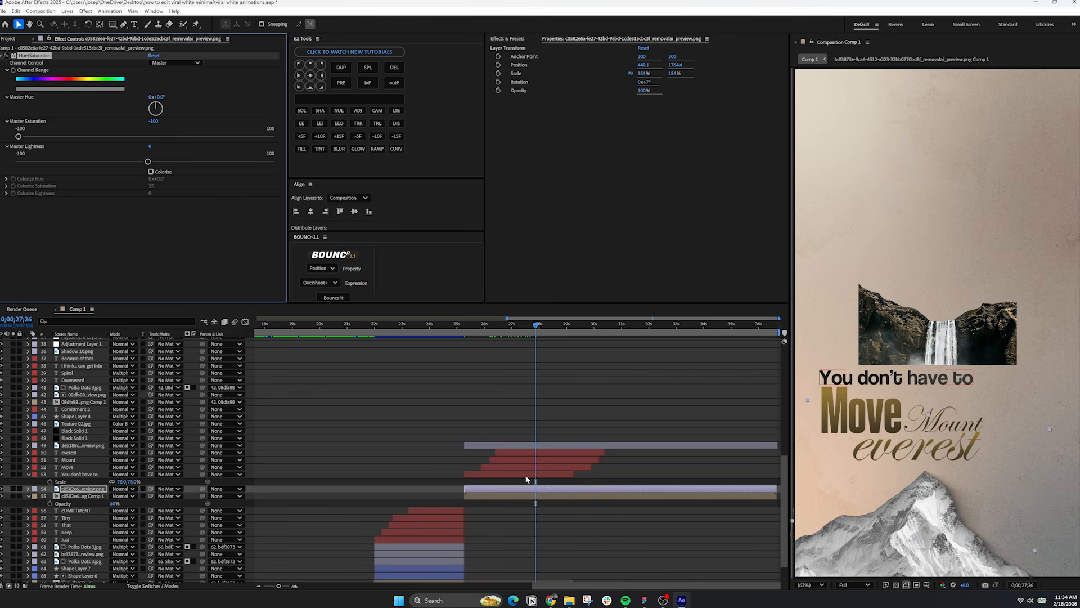
{"action": "left_click", "coordinate": [522, 445]}
Rotate the waterfall cutout to -154°, scale it to 158%, and place it in the upper-right corner of the frame.
{"action": "key", "text": "r"}
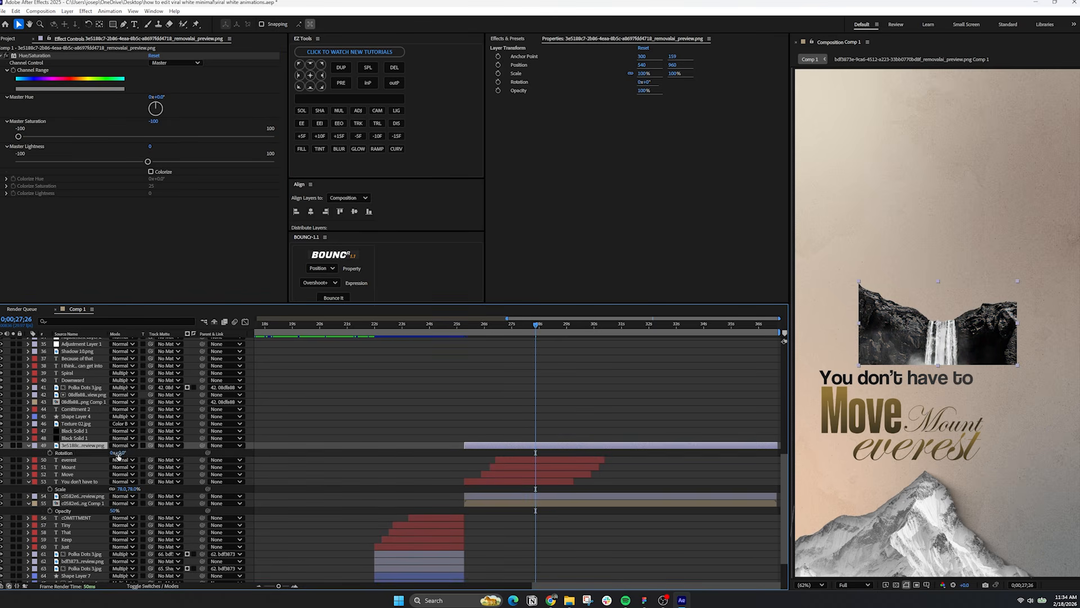
{"action": "left_click_drag", "start_coordinate": [118, 453], "coordinate": [60, 452]}
{"action": "left_click_drag", "start_coordinate": [56, 452], "coordinate": [56, 452]}
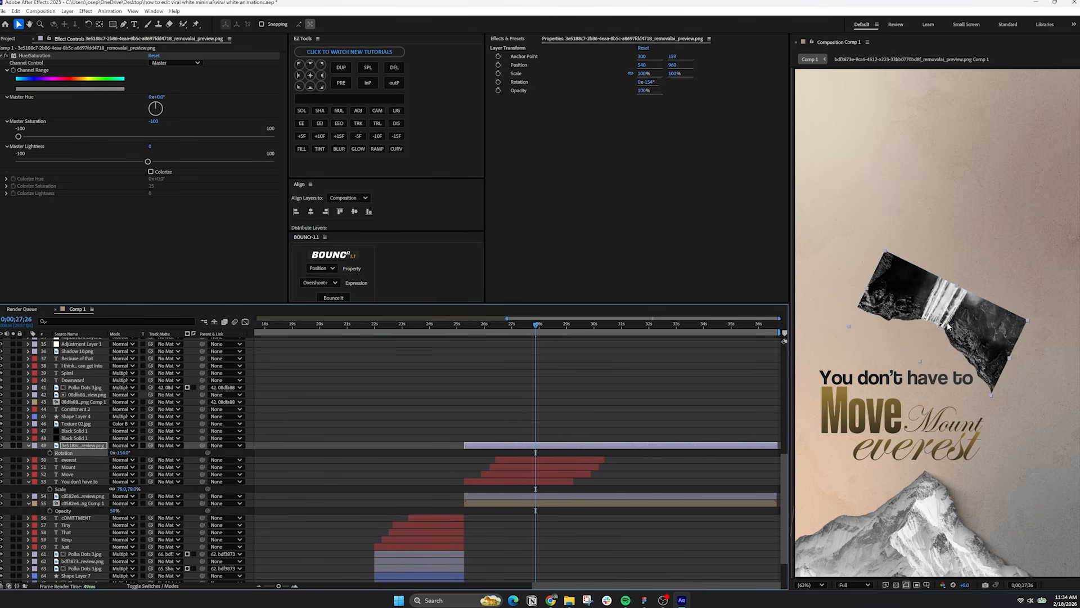
{"action": "left_click_drag", "start_coordinate": [947, 325], "coordinate": [974, 166]}
{"action": "key", "text": "s"}
{"action": "left_click_drag", "start_coordinate": [122, 452], "coordinate": [154, 453]}
{"action": "left_click_drag", "start_coordinate": [1015, 177], "coordinate": [1046, 106]}
Duplicate the waterfall layer and pre-compose the lower copy.
{"action": "left_click", "coordinate": [83, 445]}
{"action": "key", "text": "ctrl+d"}
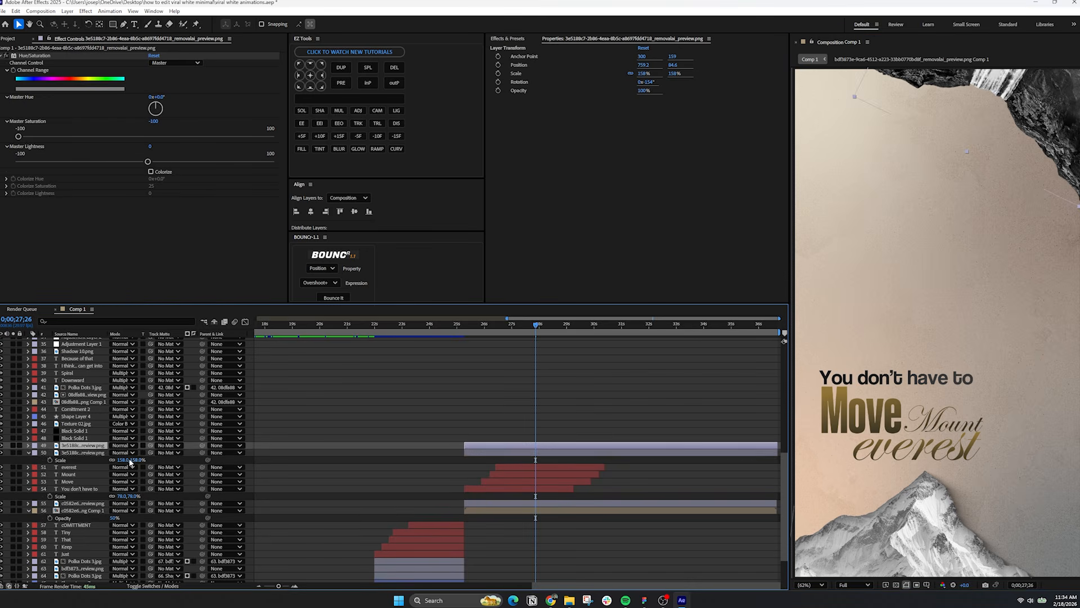
{"action": "right_click", "coordinate": [93, 453]}
{"action": "left_click", "coordinate": [122, 411]}
{"action": "left_click", "coordinate": [581, 360]}
Apply the Fill effect to the waterfall precomp and set its color to black.
{"action": "left_click", "coordinate": [507, 39]}
{"action": "left_click", "coordinate": [523, 48]}
{"action": "type", "text": "fill"}
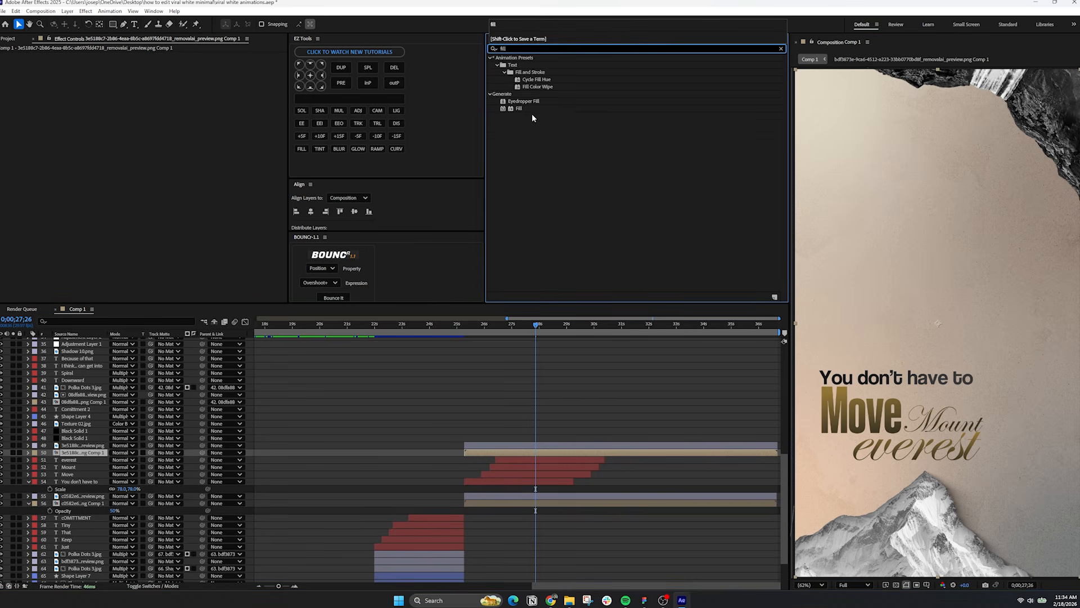
{"action": "left_click_drag", "start_coordinate": [519, 108], "coordinate": [191, 122]}
{"action": "left_click", "coordinate": [153, 78]}
{"action": "left_click_drag", "start_coordinate": [466, 333], "coordinate": [442, 358]}
{"action": "left_click", "coordinate": [624, 246]}
Turn the black waterfall precomp into a shadow with CC Radial Fast Blur, amount 88, and set its opacity to 50%.
{"action": "left_click", "coordinate": [520, 49]}
{"action": "type", "text": "cc rad"}
{"action": "left_click_drag", "start_coordinate": [532, 72], "coordinate": [523, 78]}
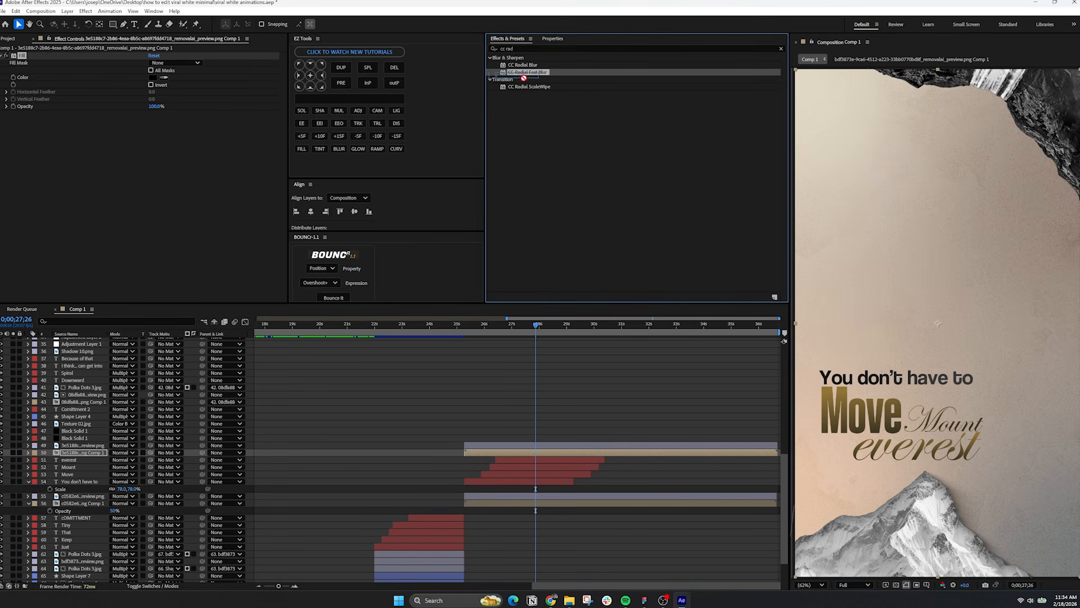
{"action": "left_click_drag", "start_coordinate": [186, 157], "coordinate": [193, 128]}
{"action": "left_click", "coordinate": [1079, 135]}
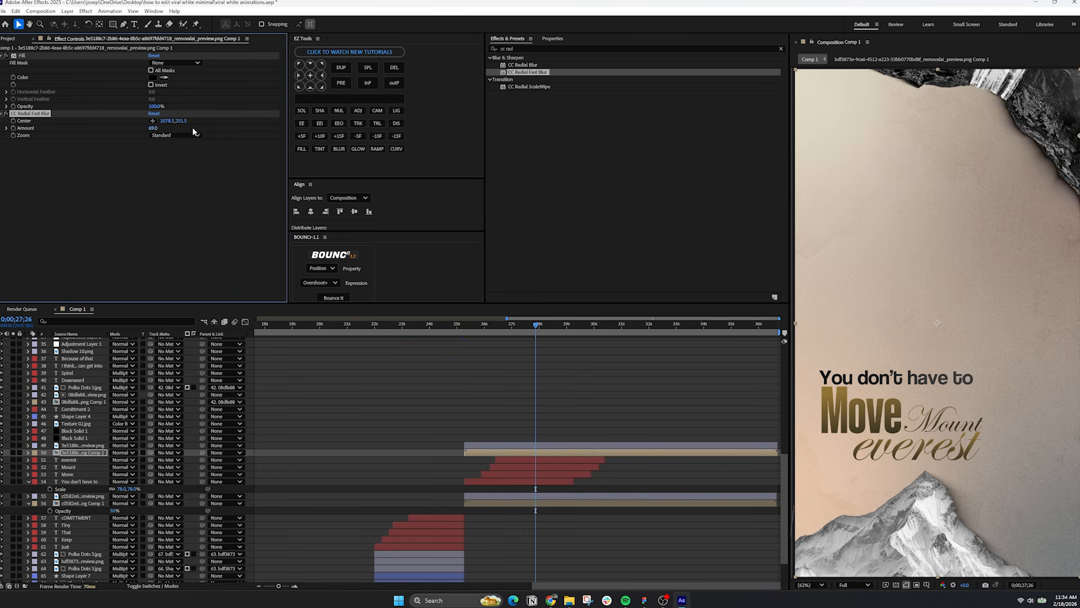
{"action": "left_click", "coordinate": [116, 460]}
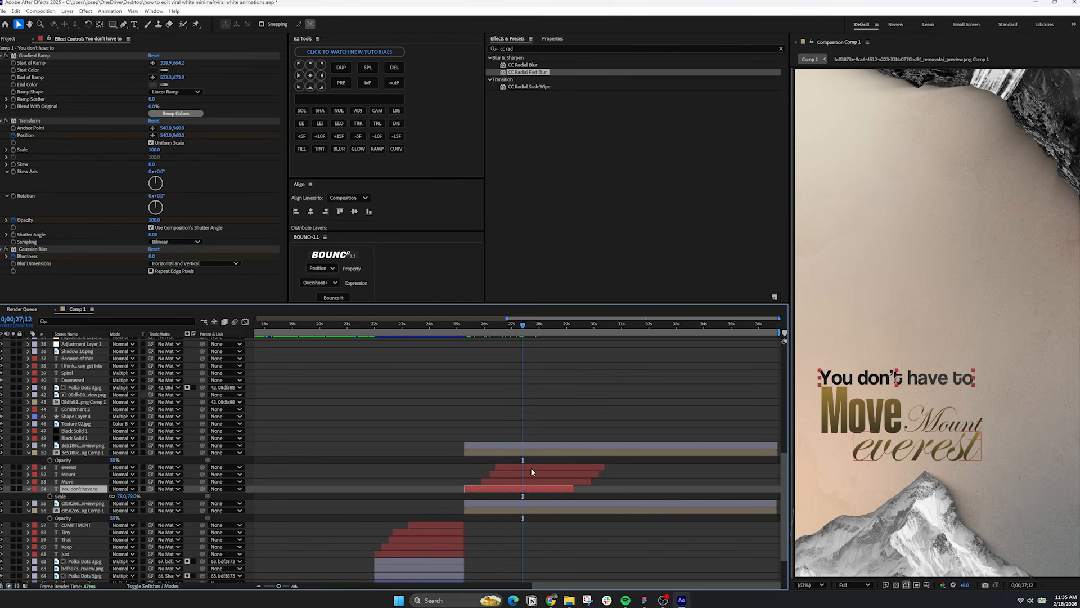
Duplicate the four text lines into the upper frame with delayed starts, and change the copied first line to "You don't need to go on".
{"action": "left_click", "coordinate": [531, 467], "text": "shift"}
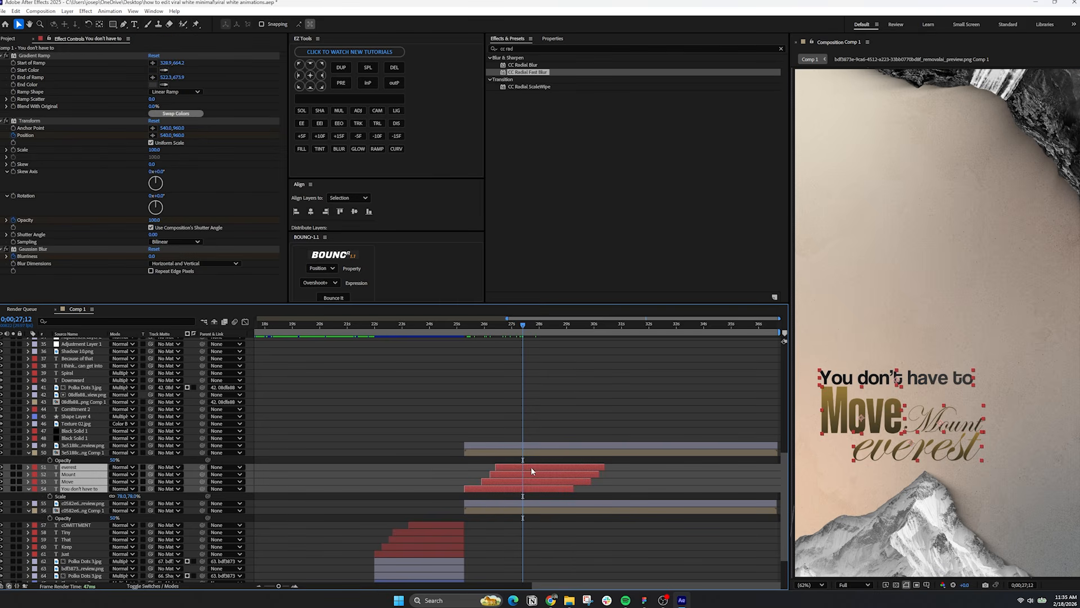
{"action": "key", "text": "ctrl+d"}
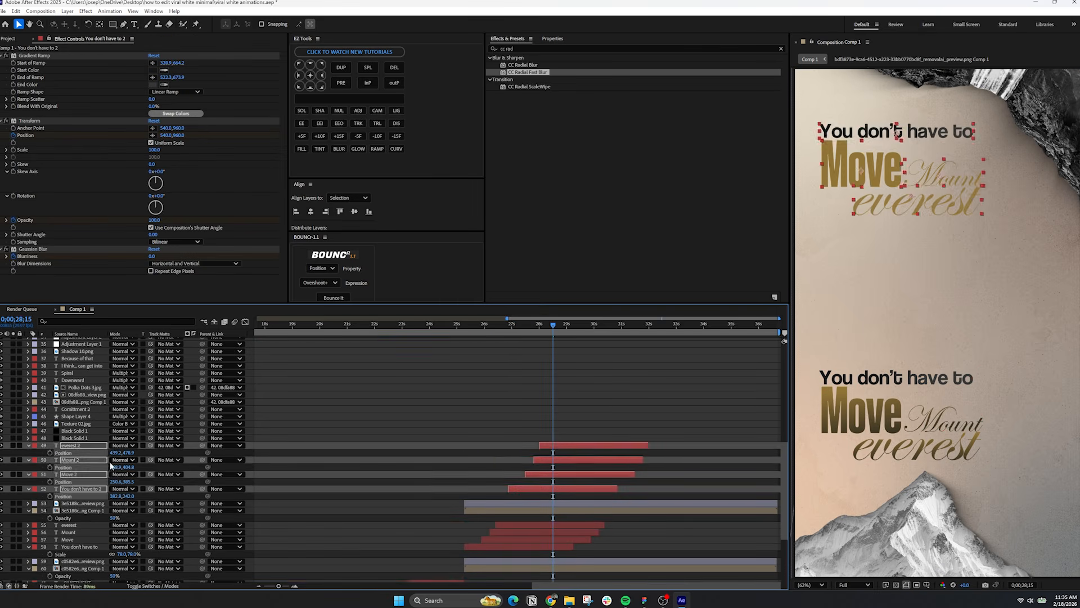
{"action": "type", "text": "Y"}
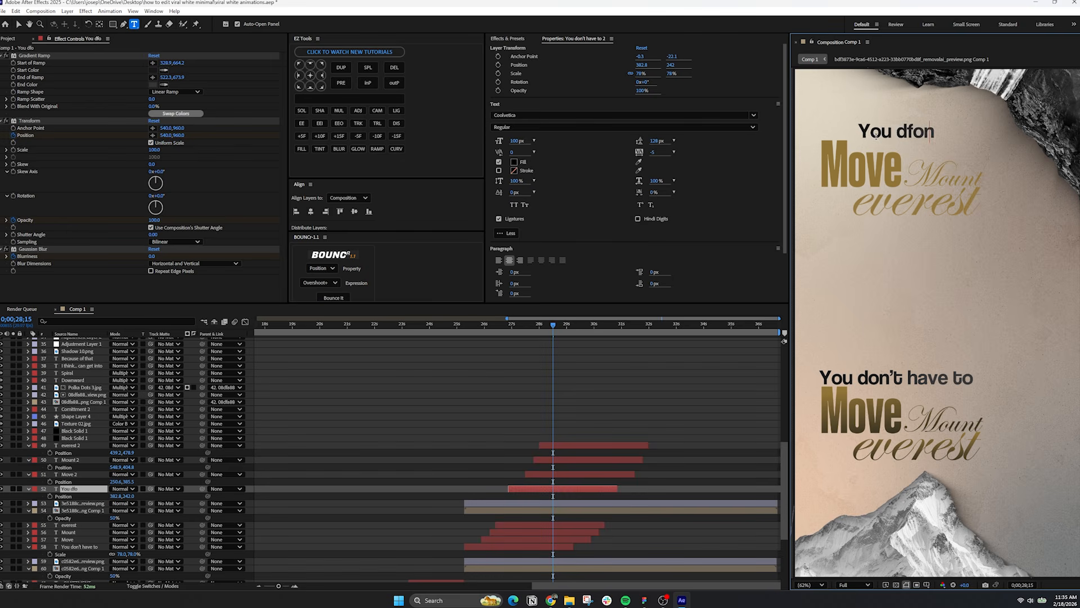
{"action": "type", "text": "ou don't need to go on"}
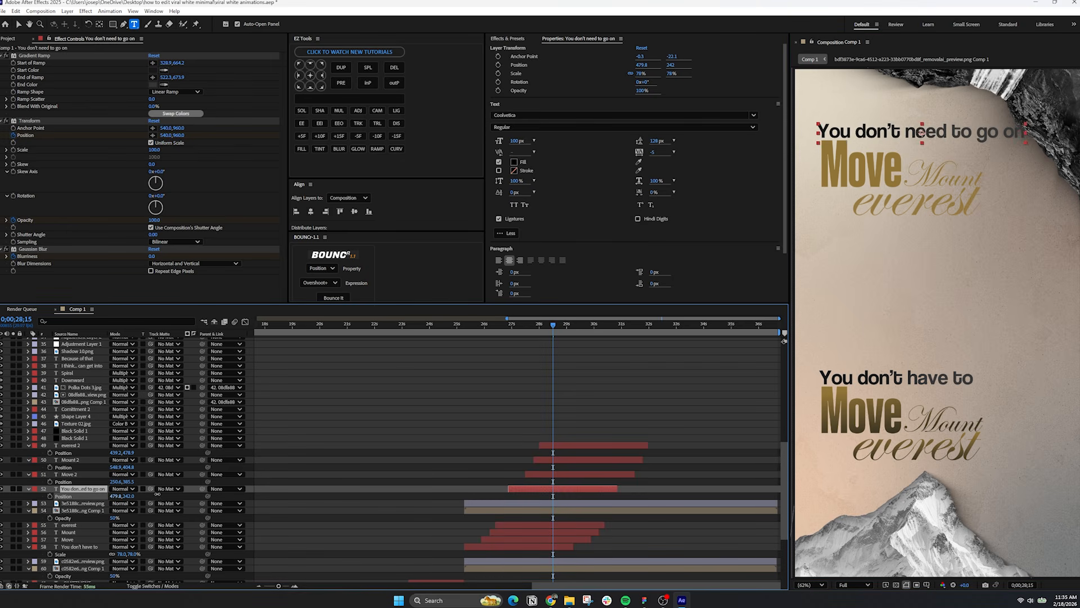
Change the other copied lines to "7-Day", "Ioaska" and "retreat".
{"action": "left_click", "coordinate": [77, 476]}
{"action": "type", "text": "7 Day"}
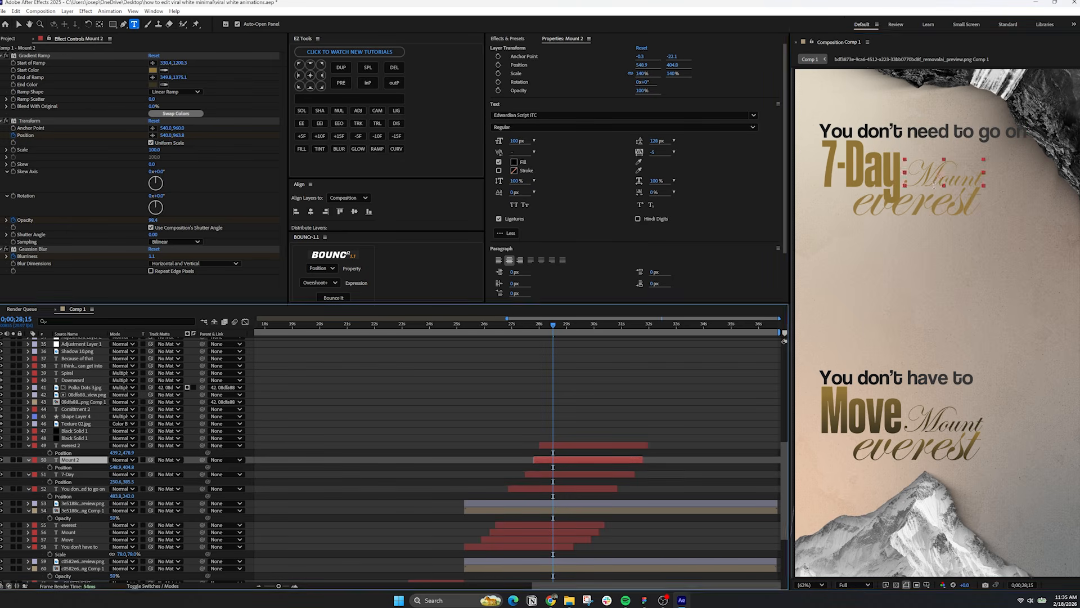
{"action": "double_click", "coordinate": [964, 178]}
{"action": "type", "text": "l"}
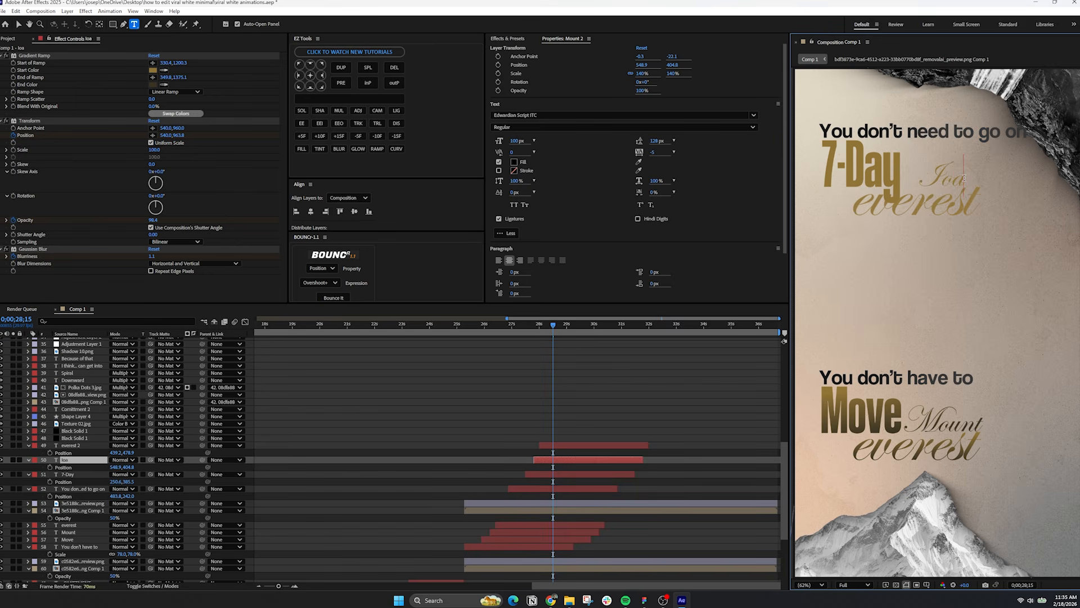
{"action": "double_click", "coordinate": [876, 206]}
{"action": "type", "text": "R"}
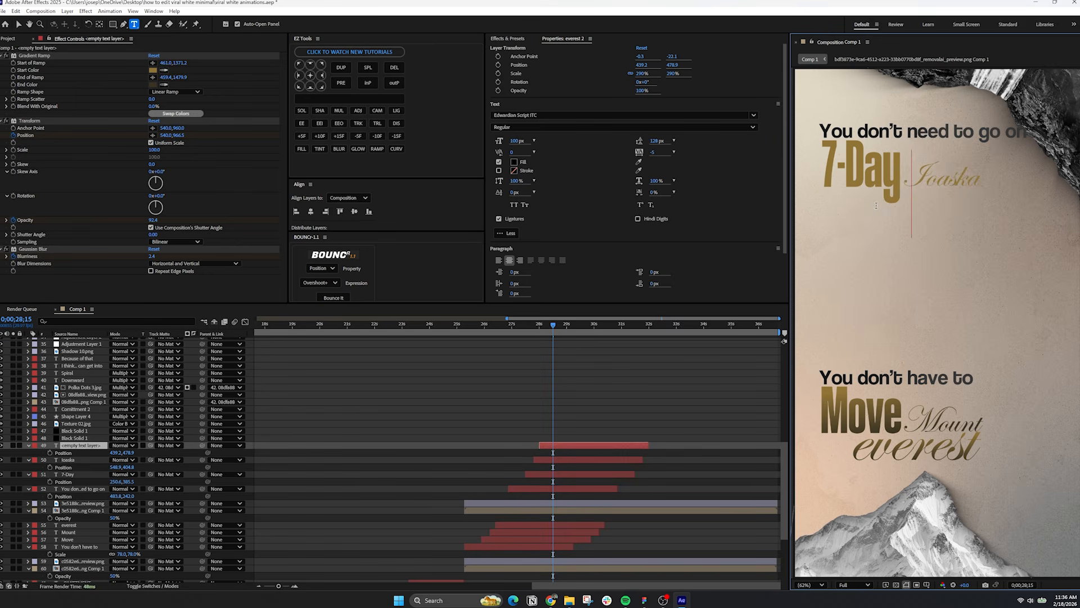
{"action": "type", "text": "etreat"}
Arrange "7-Day" to the right of "Ioaska" and "retreat" under the upper heading, and refit the Gradient Ramp on "7-Day".
{"action": "left_click", "coordinate": [656, 365]}
{"action": "key", "text": "v"}
{"action": "left_click_drag", "start_coordinate": [857, 170], "coordinate": [904, 180]}
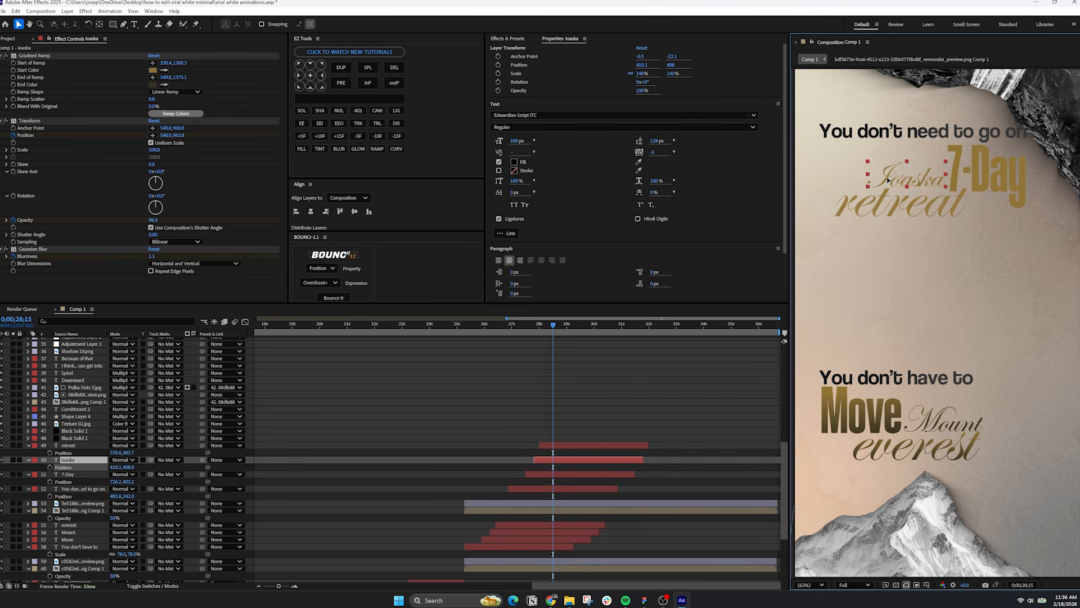
{"action": "left_click", "coordinate": [978, 176]}
{"action": "left_click_drag", "start_coordinate": [179, 78], "coordinate": [144, 77]}
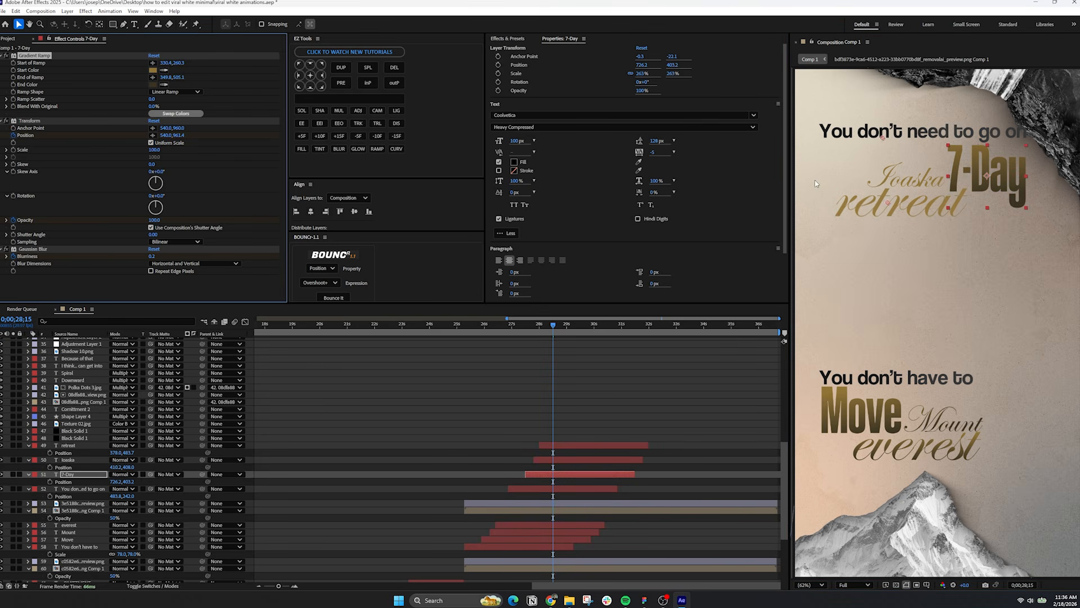
Parent the mountain and waterfall shadow precomps to their matching cutout PNG layers.
{"action": "left_click", "coordinate": [199, 424]}
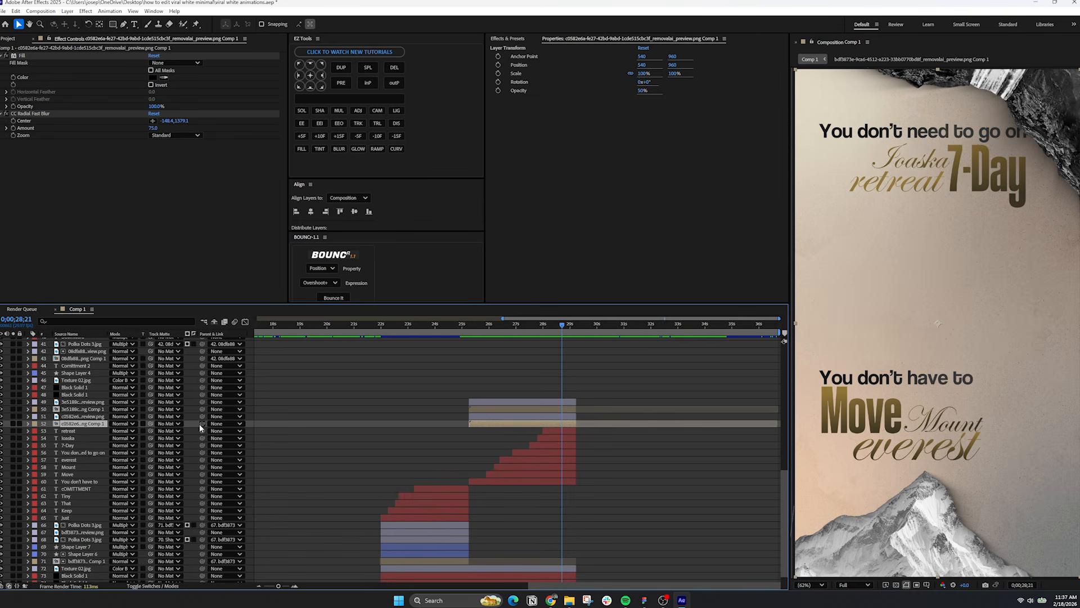
{"action": "left_click_drag", "start_coordinate": [201, 424], "coordinate": [92, 419]}
{"action": "left_click", "coordinate": [92, 417]}
{"action": "left_click", "coordinate": [89, 410]}
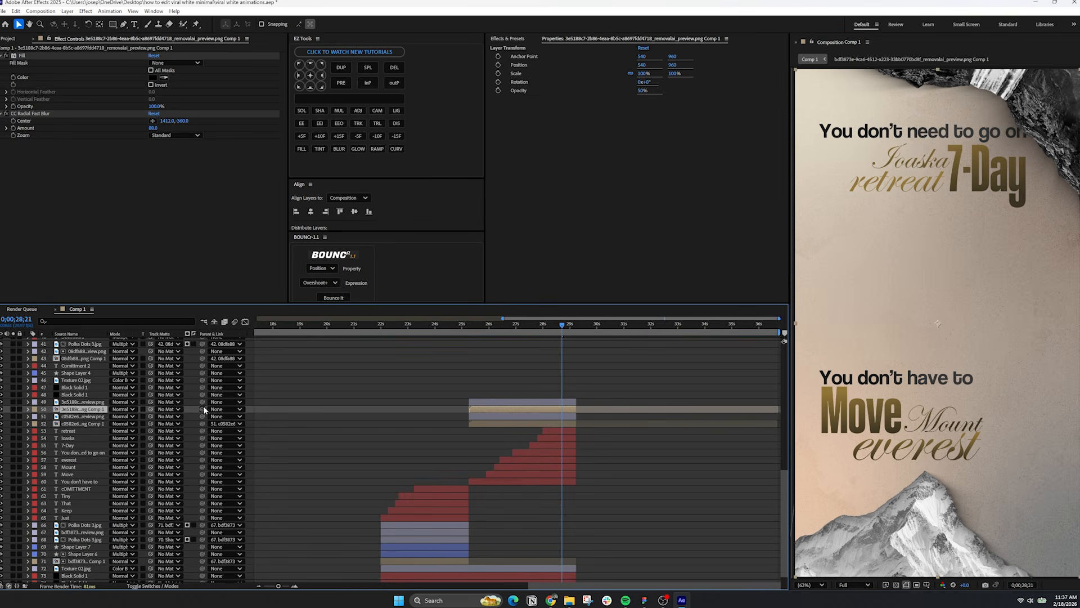
{"action": "left_click_drag", "start_coordinate": [99, 404], "coordinate": [97, 402]}
Add Position keyframes to the mountain and waterfall PNG layers at their in-point, 0;00;25;08.
{"action": "left_click", "coordinate": [87, 416]}
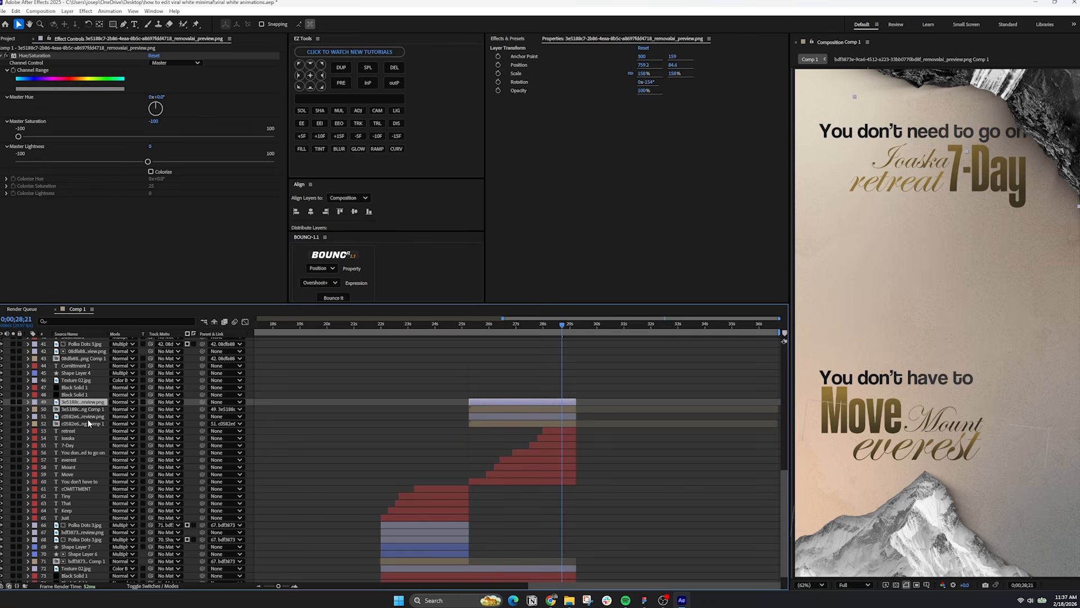
{"action": "key", "text": "i"}
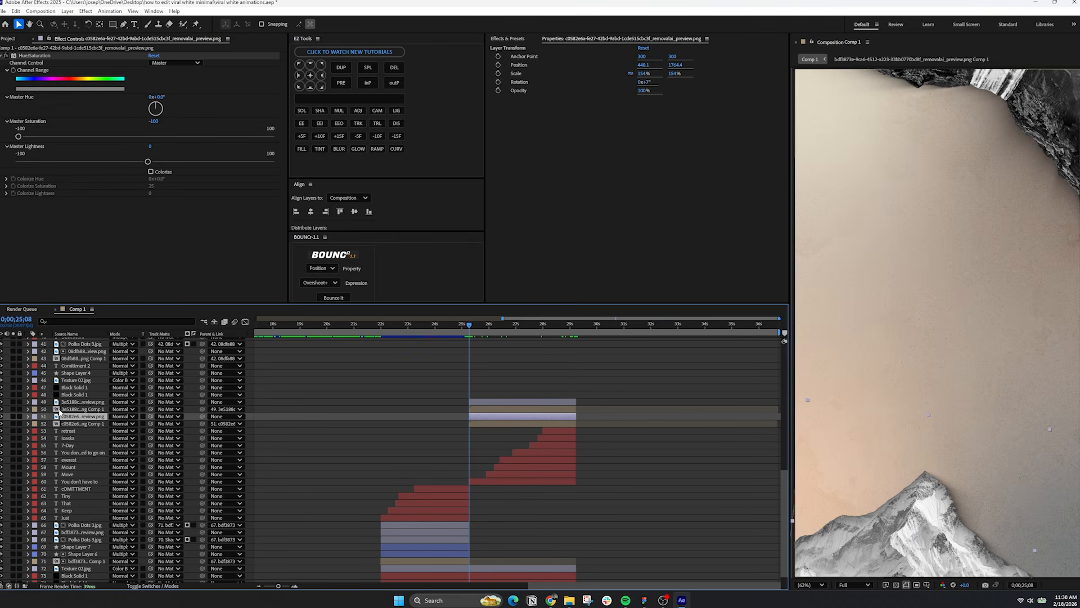
{"action": "left_click", "coordinate": [84, 402], "text": "ctrl"}
{"action": "key", "text": "p"}
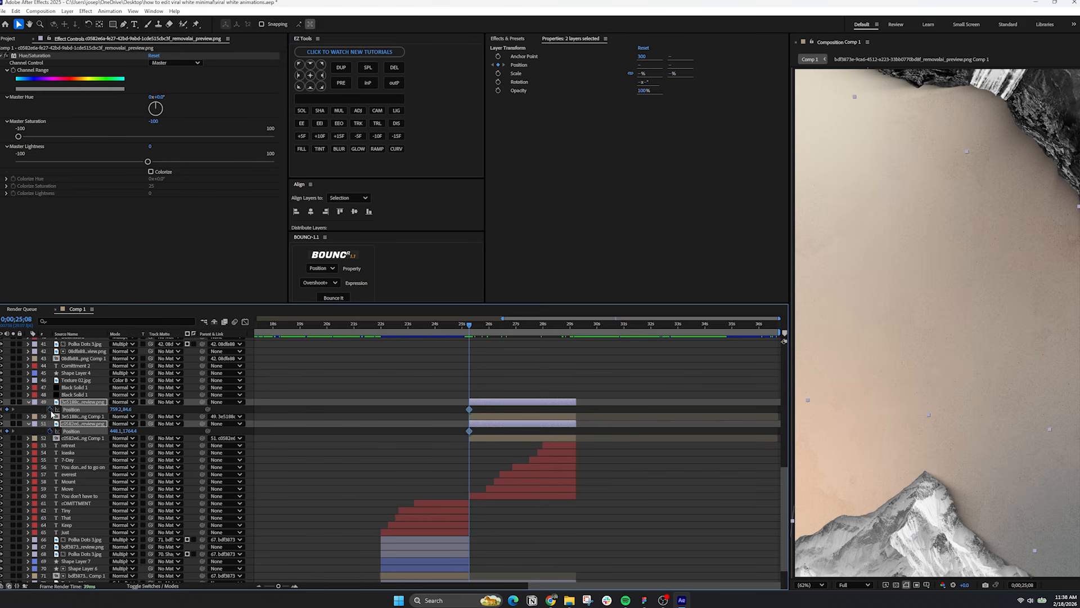
Animate the position and rotation of the waterfall and mountain PNG layers to 0;00;29;06, starting with Rotation keyframes at 0;00;25;08 and turning the waterfall to about -157.5°.
{"action": "key", "text": "r"}
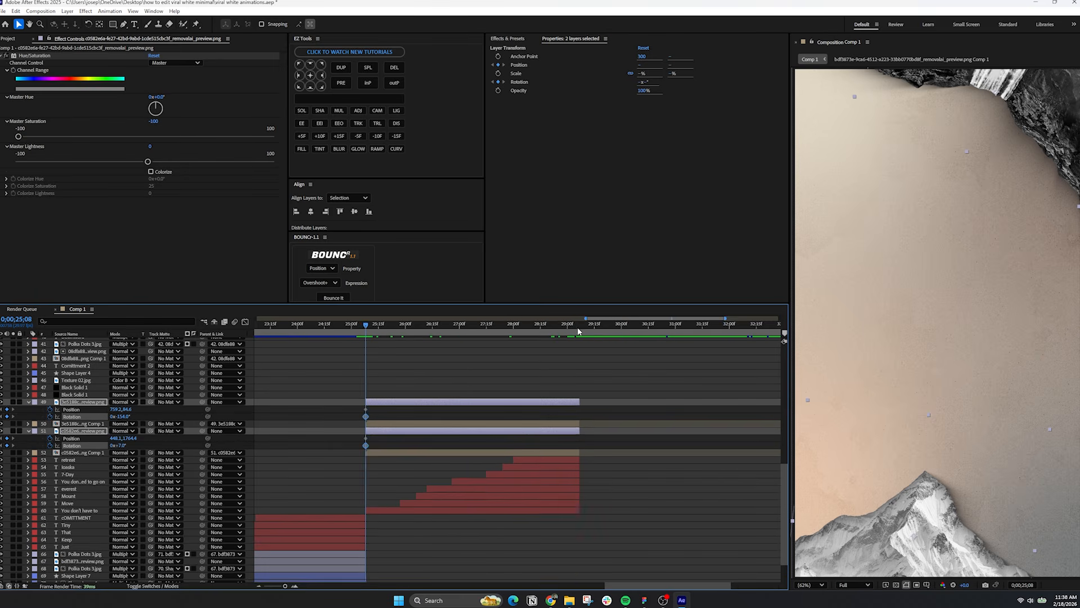
{"action": "left_click", "coordinate": [578, 326]}
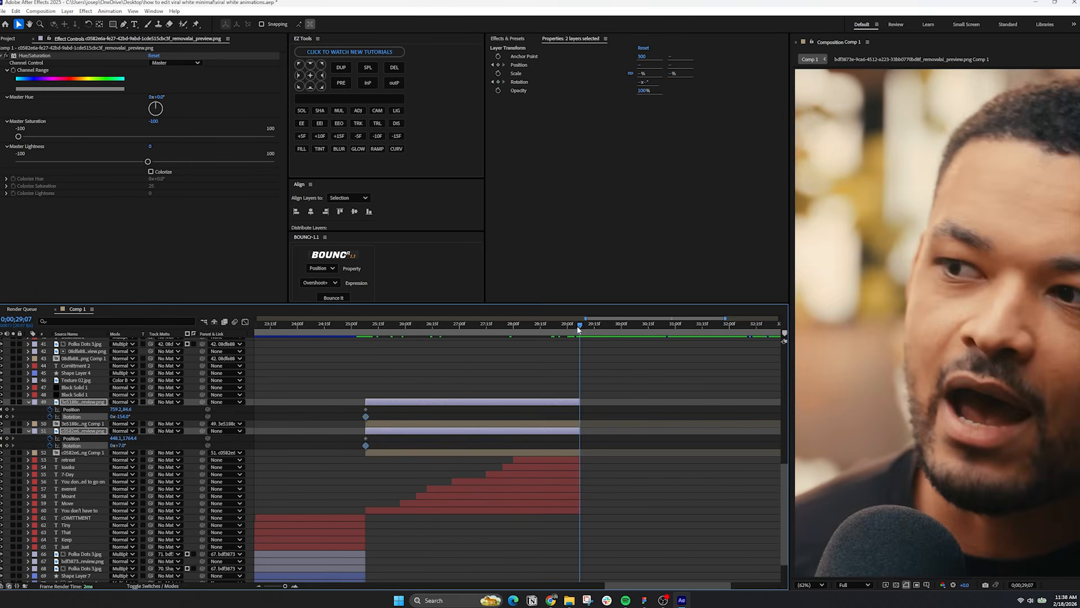
{"action": "key", "text": "Page_Up"}
{"action": "mouse_move", "coordinate": [117, 409]}
{"action": "left_mouse_down"}
{"action": "mouse_move", "coordinate": [96, 409]}
{"action": "mouse_move", "coordinate": [109, 410]}
{"action": "left_mouse_up"}
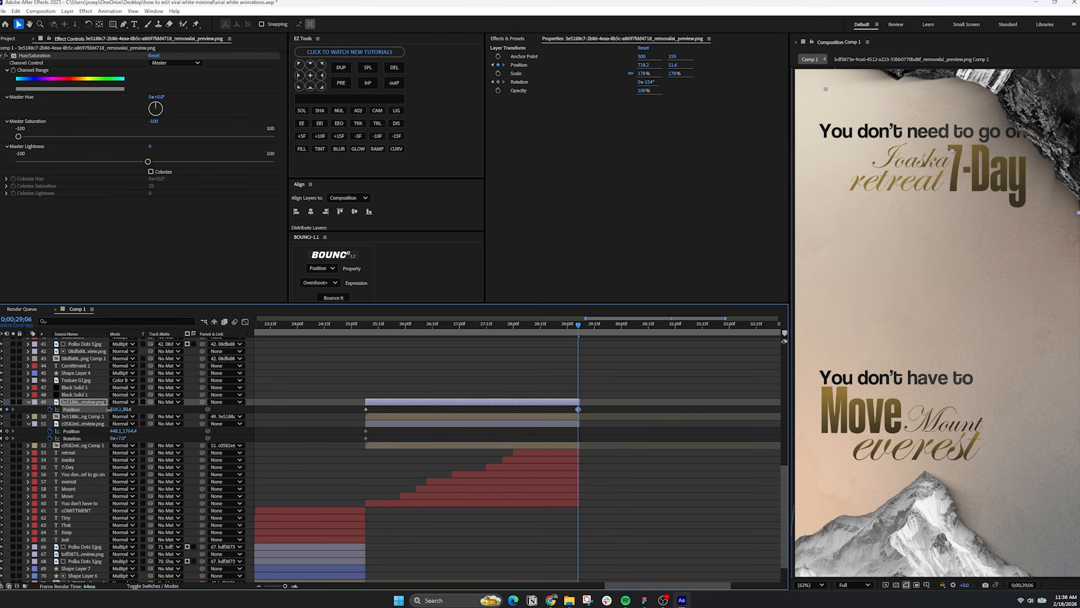
{"action": "key", "text": "r"}
{"action": "left_click_drag", "start_coordinate": [115, 409], "coordinate": [112, 409]}
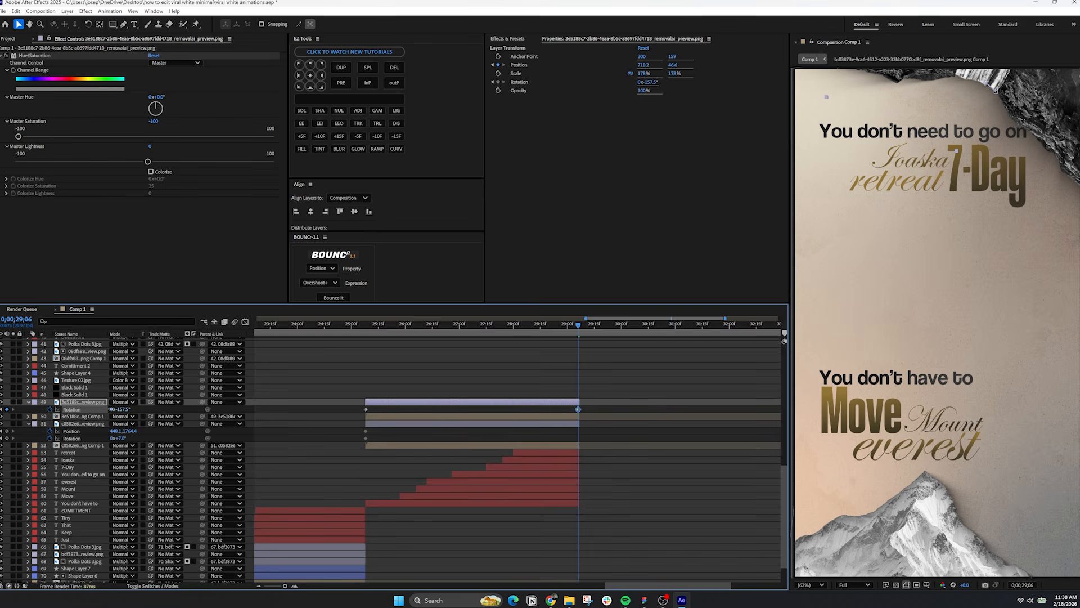
{"action": "mouse_move", "coordinate": [115, 431]}
{"action": "left_mouse_down"}
{"action": "mouse_move", "coordinate": [144, 433]}
{"action": "mouse_move", "coordinate": [105, 436]}
{"action": "left_mouse_up"}
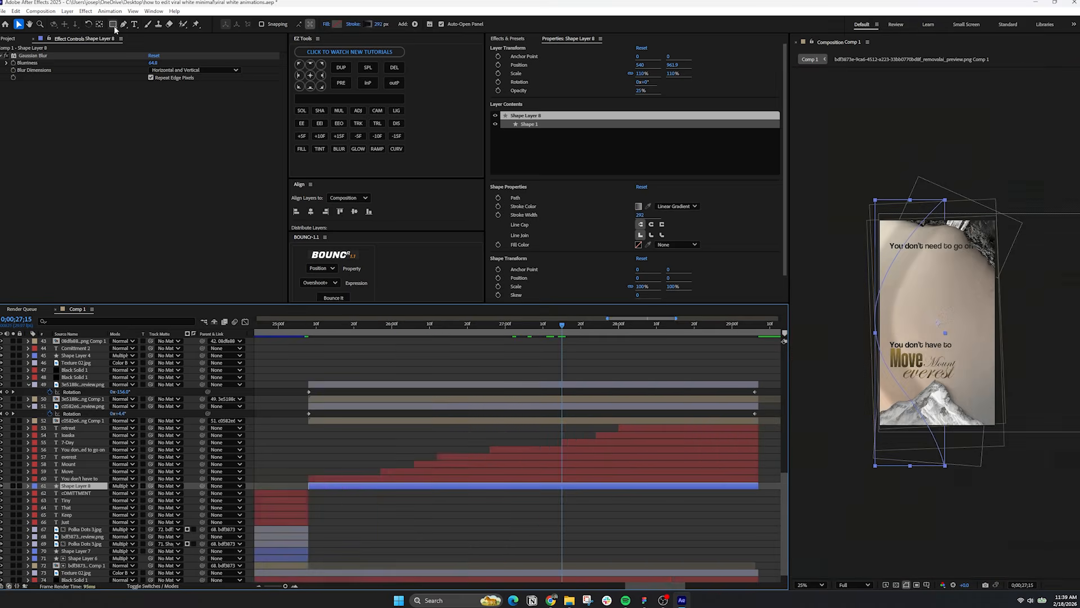
Reshape Shape Layer 8's path into an S-curve running from the frame's upper-left corner to beyond its lower-right corner.
{"action": "left_click_drag", "start_coordinate": [945, 200], "coordinate": [872, 258]}
{"action": "left_click_drag", "start_coordinate": [944, 465], "coordinate": [1022, 414]}
{"action": "left_click_drag", "start_coordinate": [873, 258], "coordinate": [852, 213]}
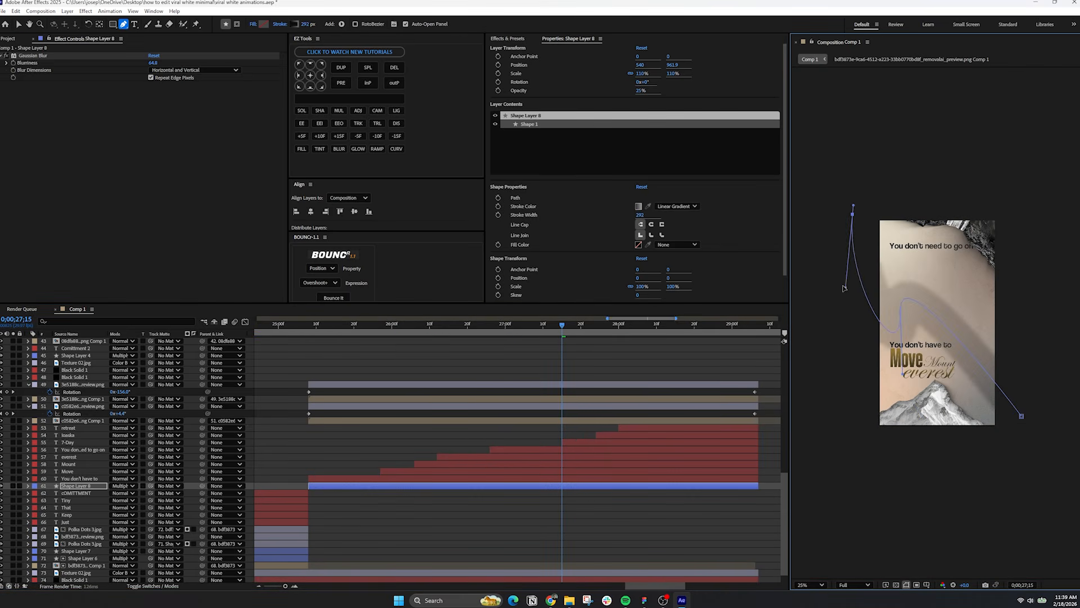
{"action": "left_click_drag", "start_coordinate": [875, 320], "coordinate": [936, 304]}
{"action": "left_click_drag", "start_coordinate": [1022, 414], "coordinate": [982, 433]}
{"action": "left_click_drag", "start_coordinate": [936, 303], "coordinate": [929, 315]}
{"action": "left_click_drag", "start_coordinate": [853, 215], "coordinate": [879, 201]}
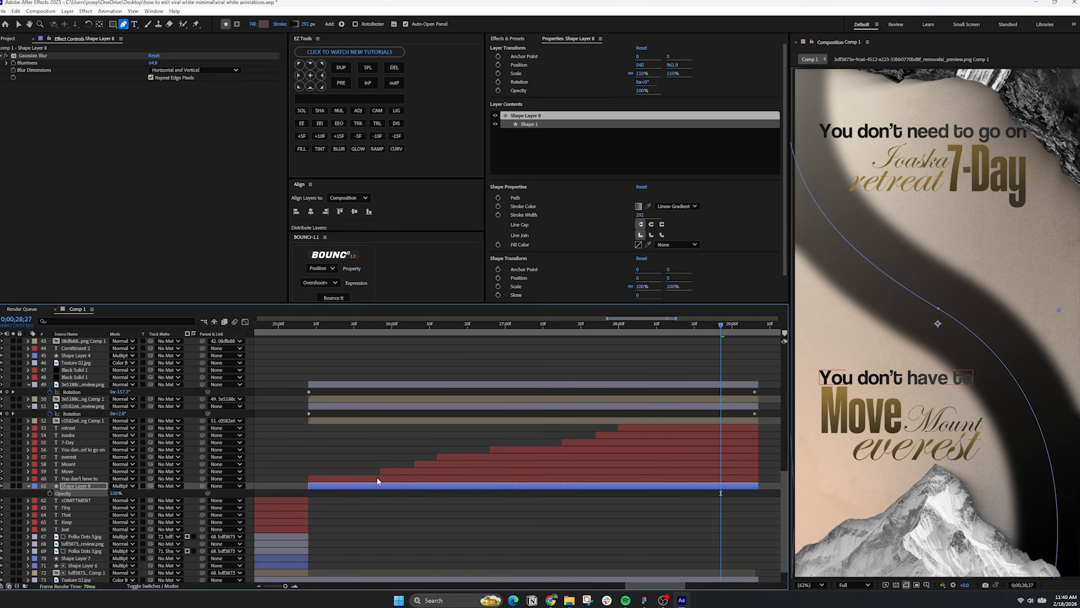
Thin the stroke of Shape Layer 8's S-curve to about 53 px.
{"action": "left_click_drag", "start_coordinate": [304, 24], "coordinate": [214, 34]}
{"action": "left_click_drag", "start_coordinate": [214, 34], "coordinate": [213, 33]}
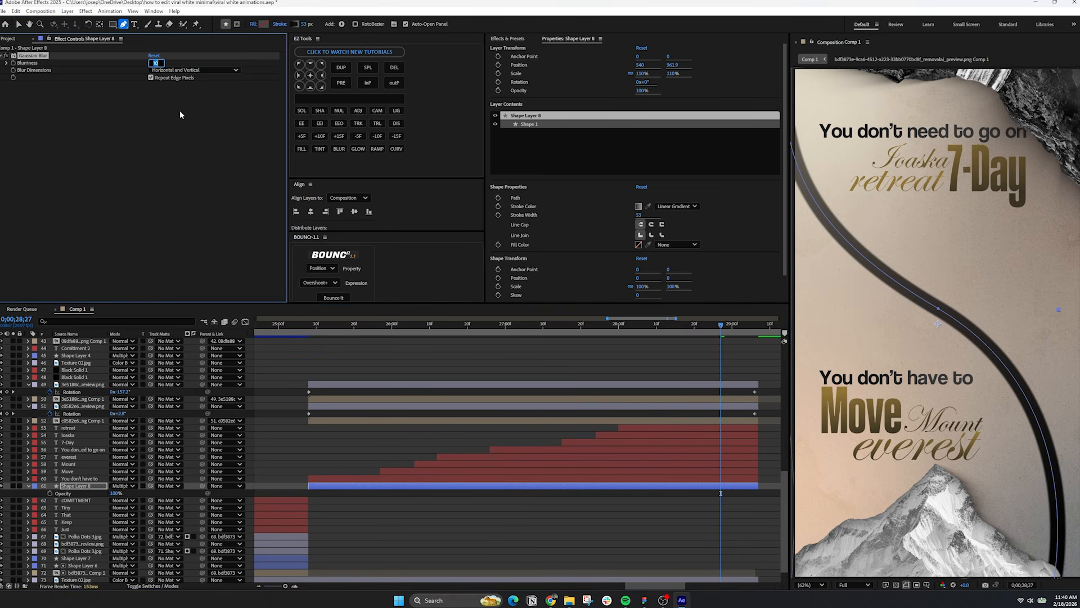
{"action": "left_click_drag", "start_coordinate": [304, 24], "coordinate": [294, 28]}
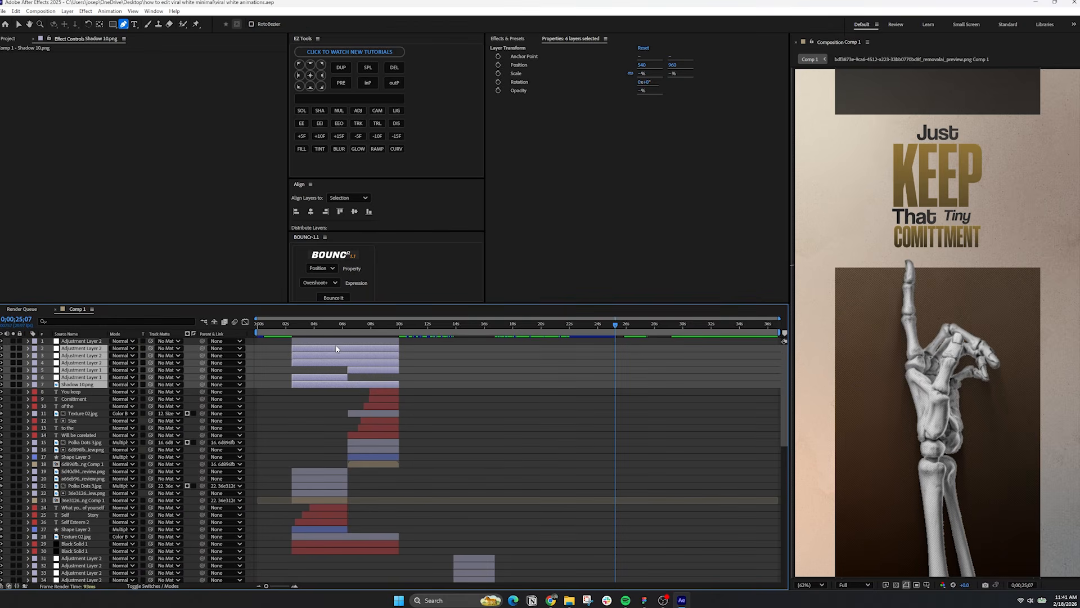
Copy the first scene's seven adjustment and Shadow 10.png layers to above the mountain and waterfall scene layers.
{"action": "left_click", "coordinate": [338, 342], "text": "shift"}
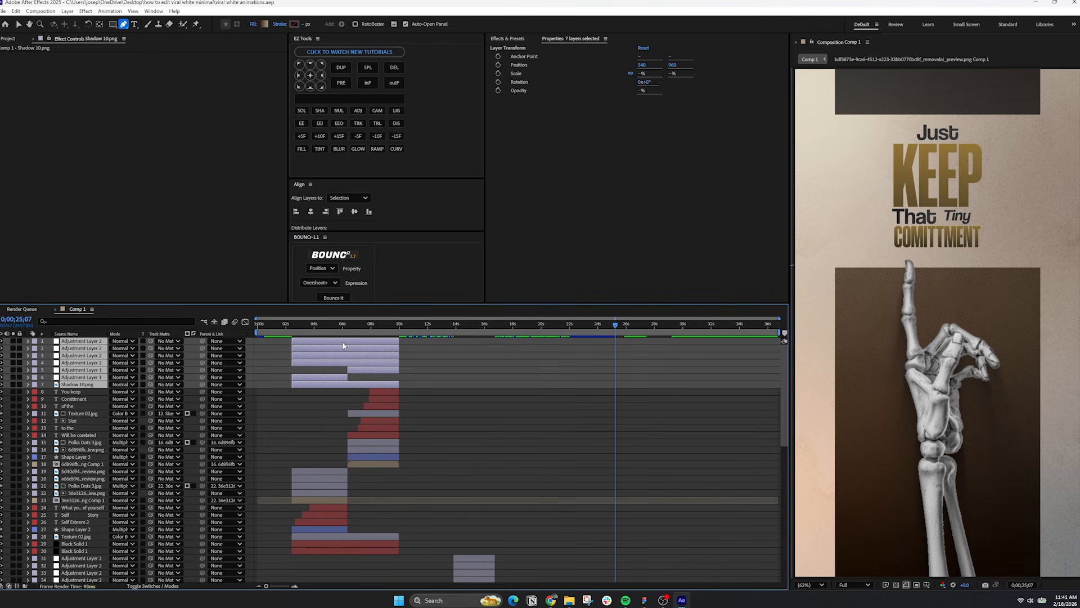
{"action": "scroll", "coordinate": [271, 365], "scroll_direction": "down", "scroll_amount": 10}
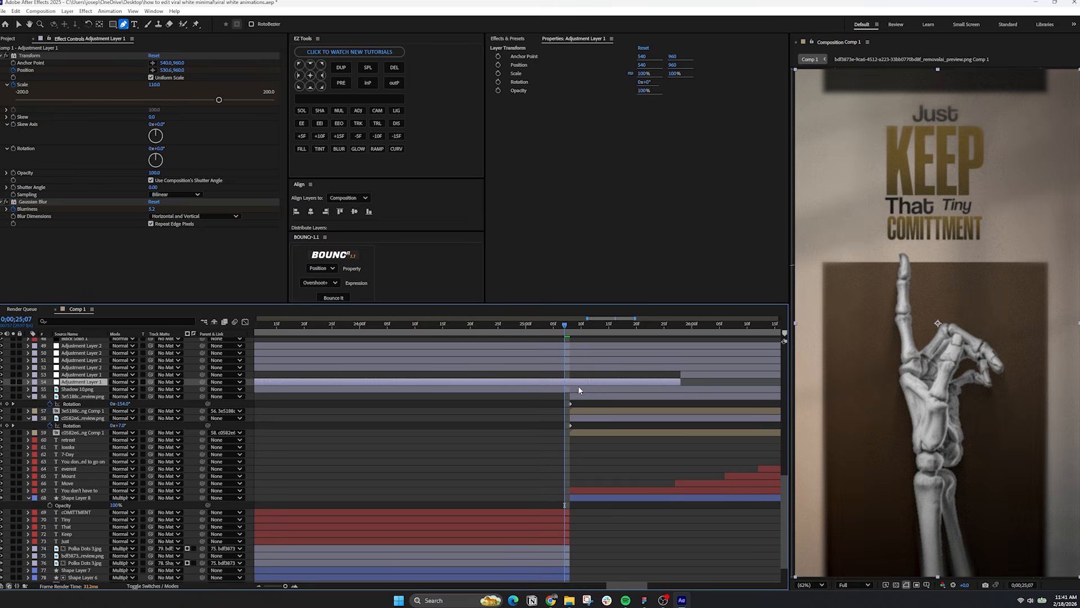
Align the outgoing and incoming Adjustment Layer 1 transitions and their keyframes with the cut into the mountain scene.
{"action": "key", "text": "u"}
{"action": "left_click_drag", "start_coordinate": [692, 388], "coordinate": [660, 425]}
{"action": "left_click_drag", "start_coordinate": [580, 400], "coordinate": [569, 401]}
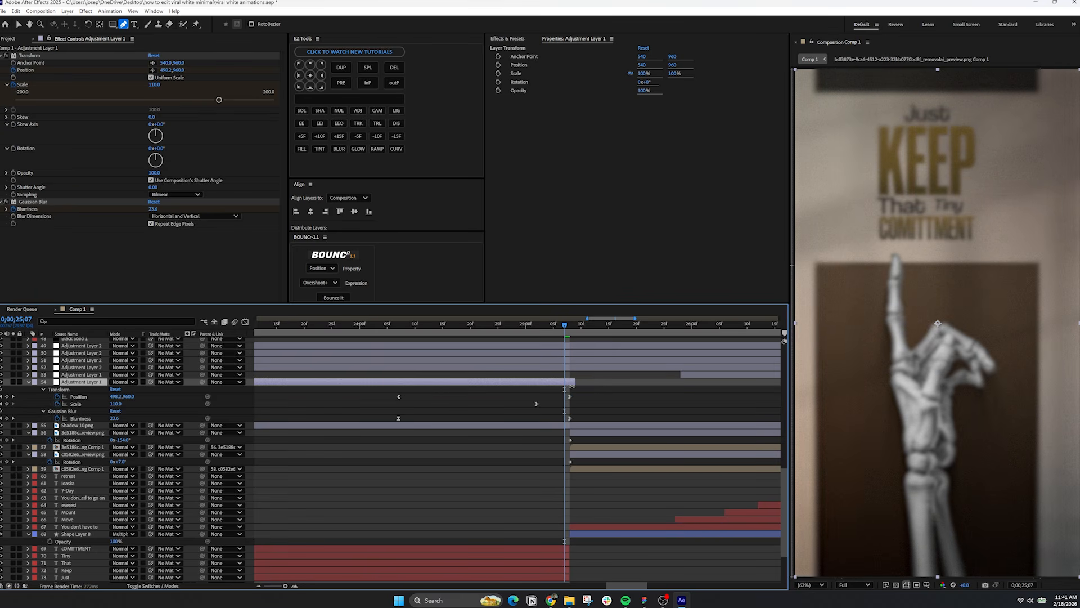
{"action": "left_click", "coordinate": [595, 375]}
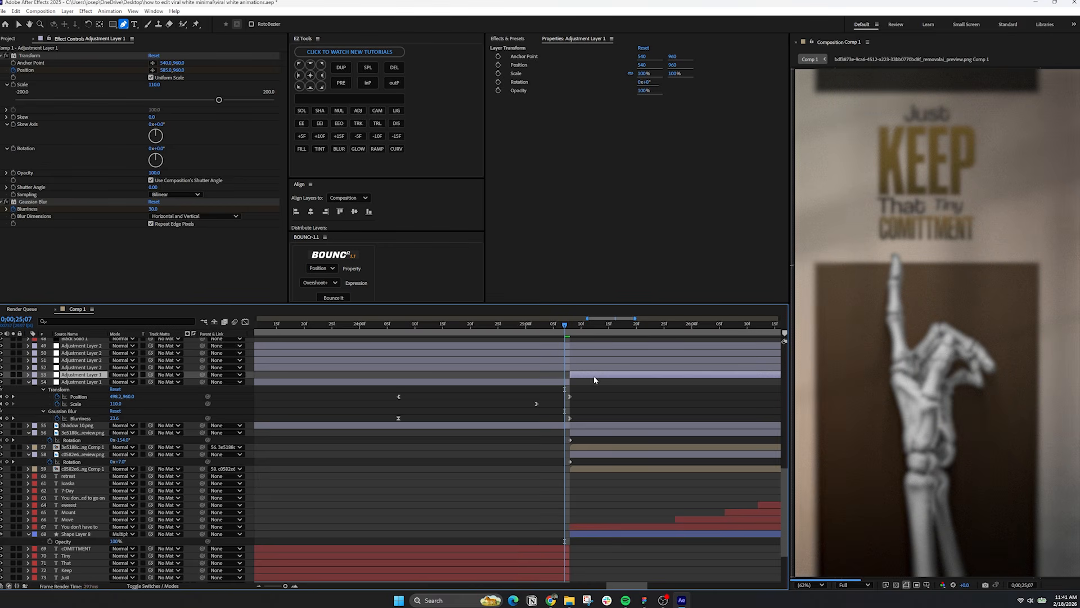
{"action": "key", "text": "u"}
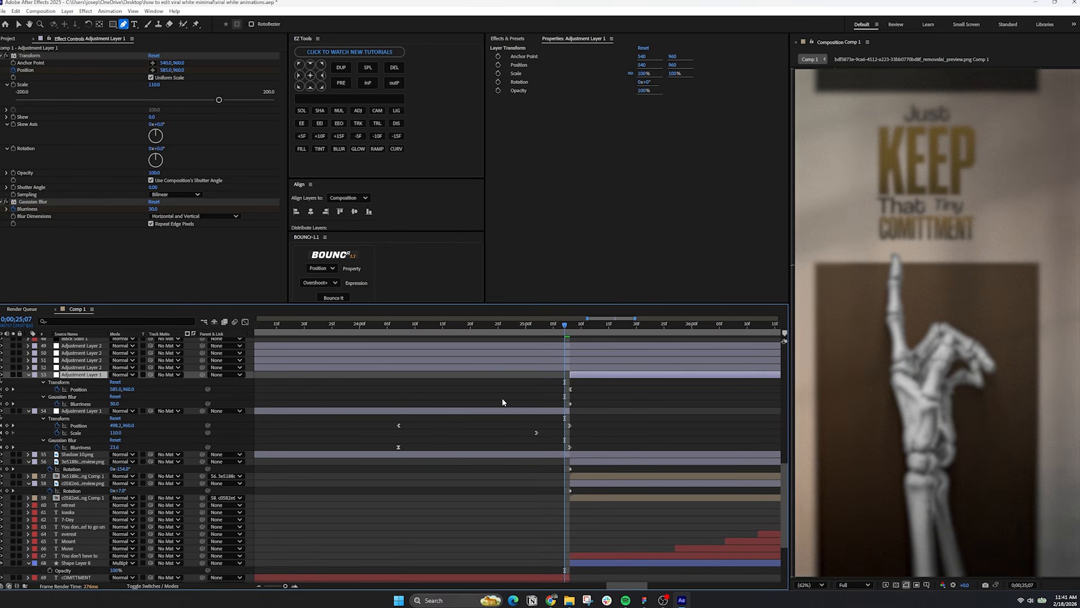